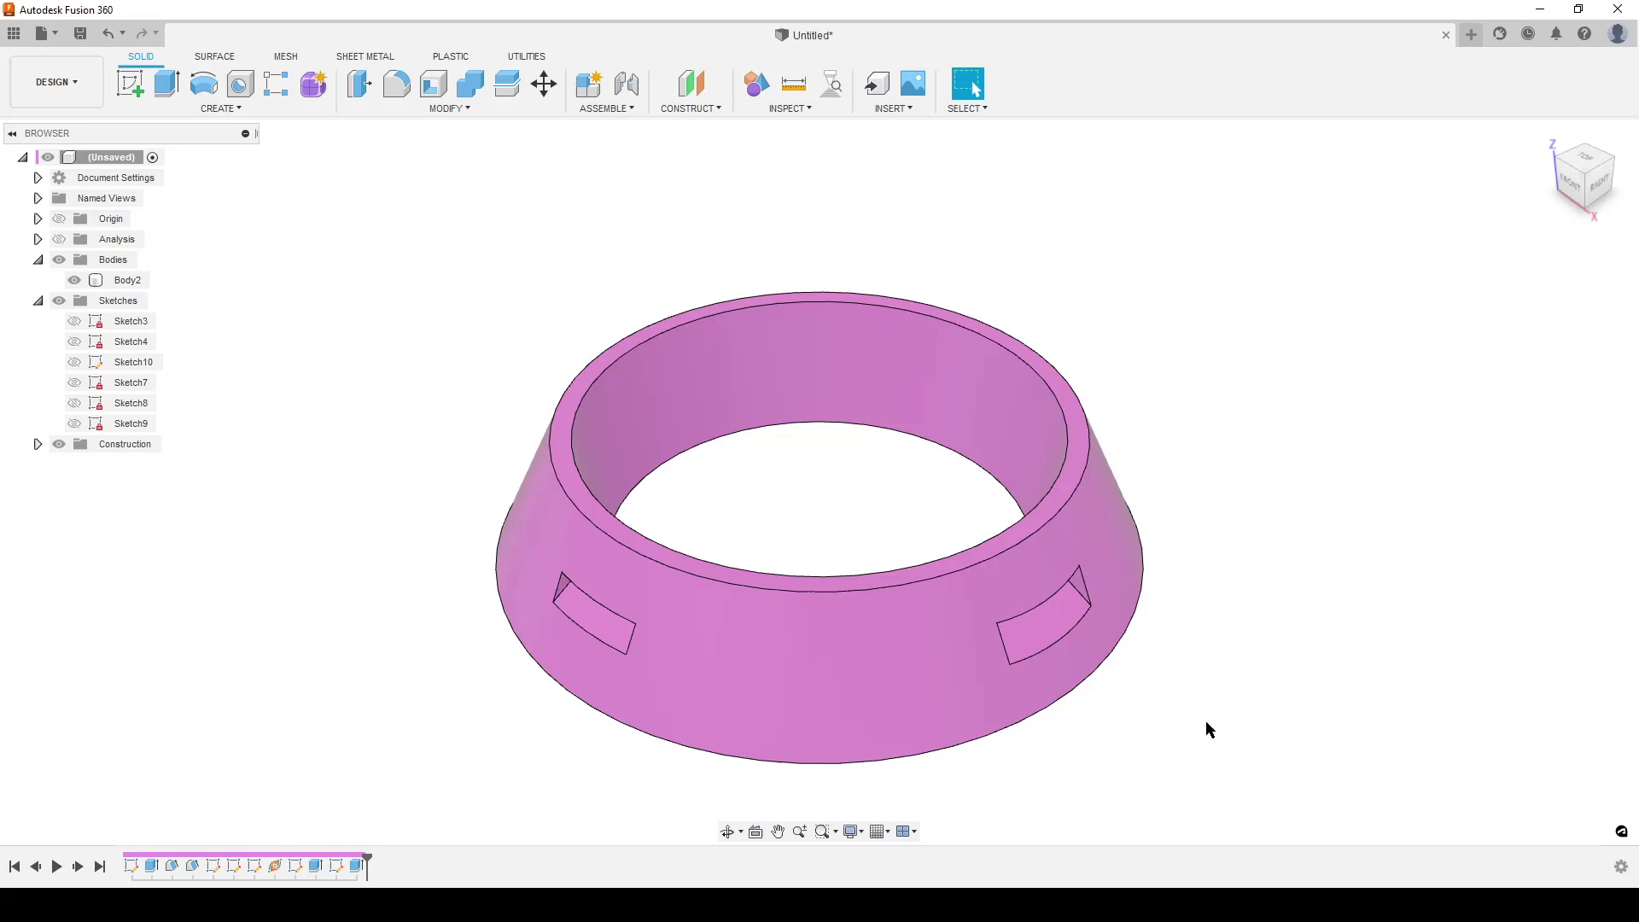
# Inspect the existing ring from several angles, toggling the section analysis on and off
pyautogui.keyDown('shift'); pyautogui.moveTo(1236, 724); pyautogui.dragTo(1178, 703, button='middle'); pyautogui.keyUp('shift')
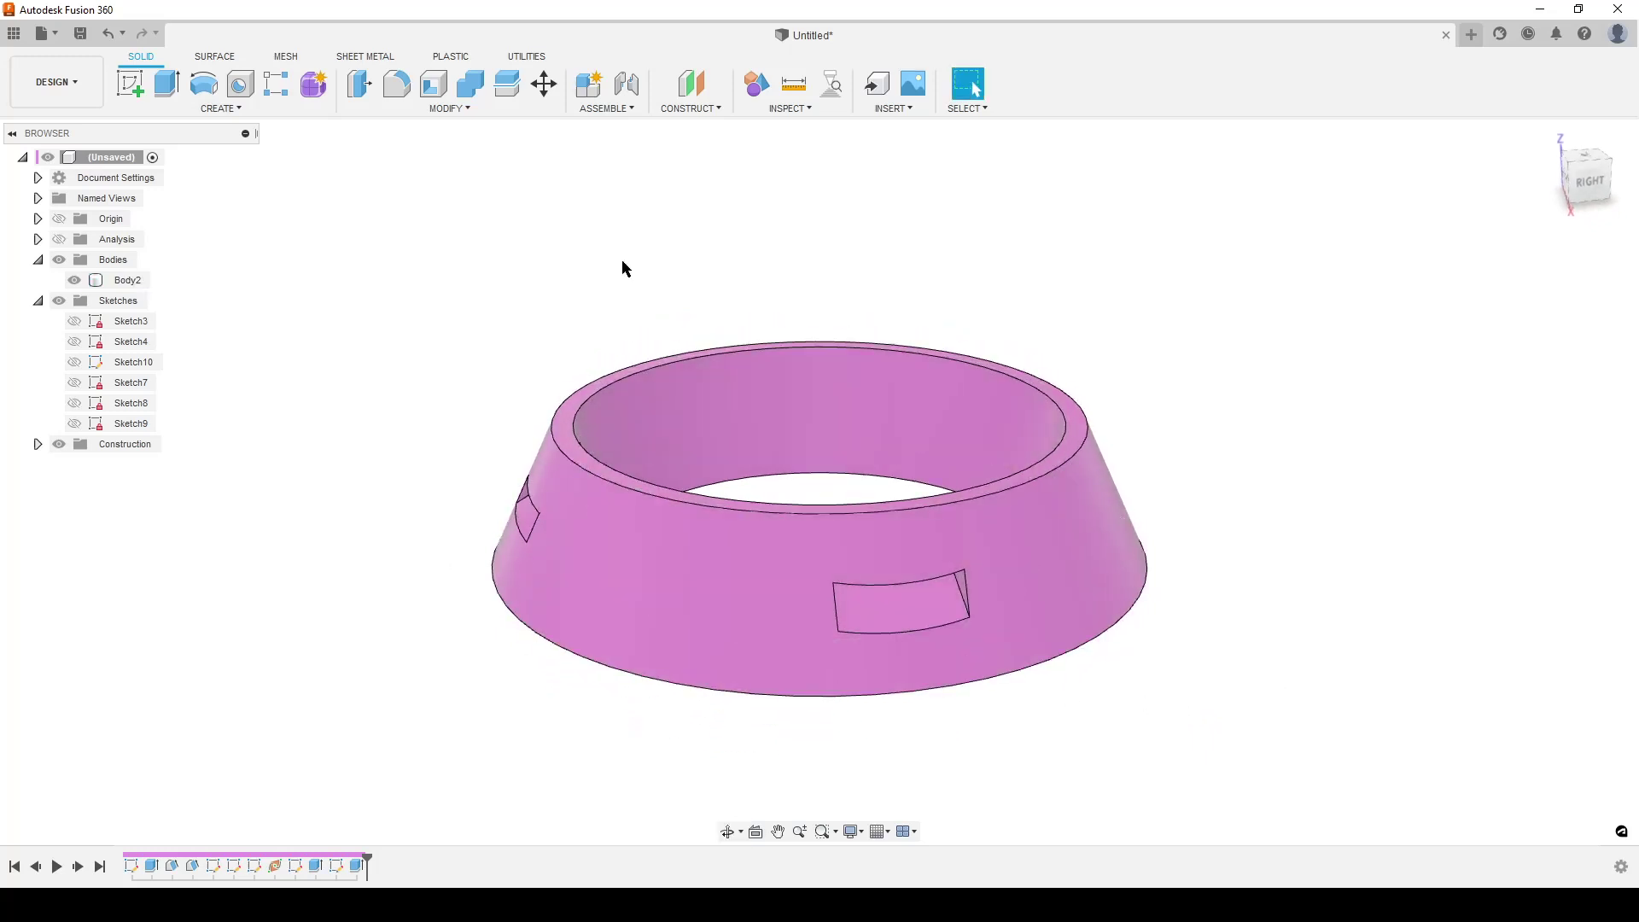
pyautogui.click(59, 239)
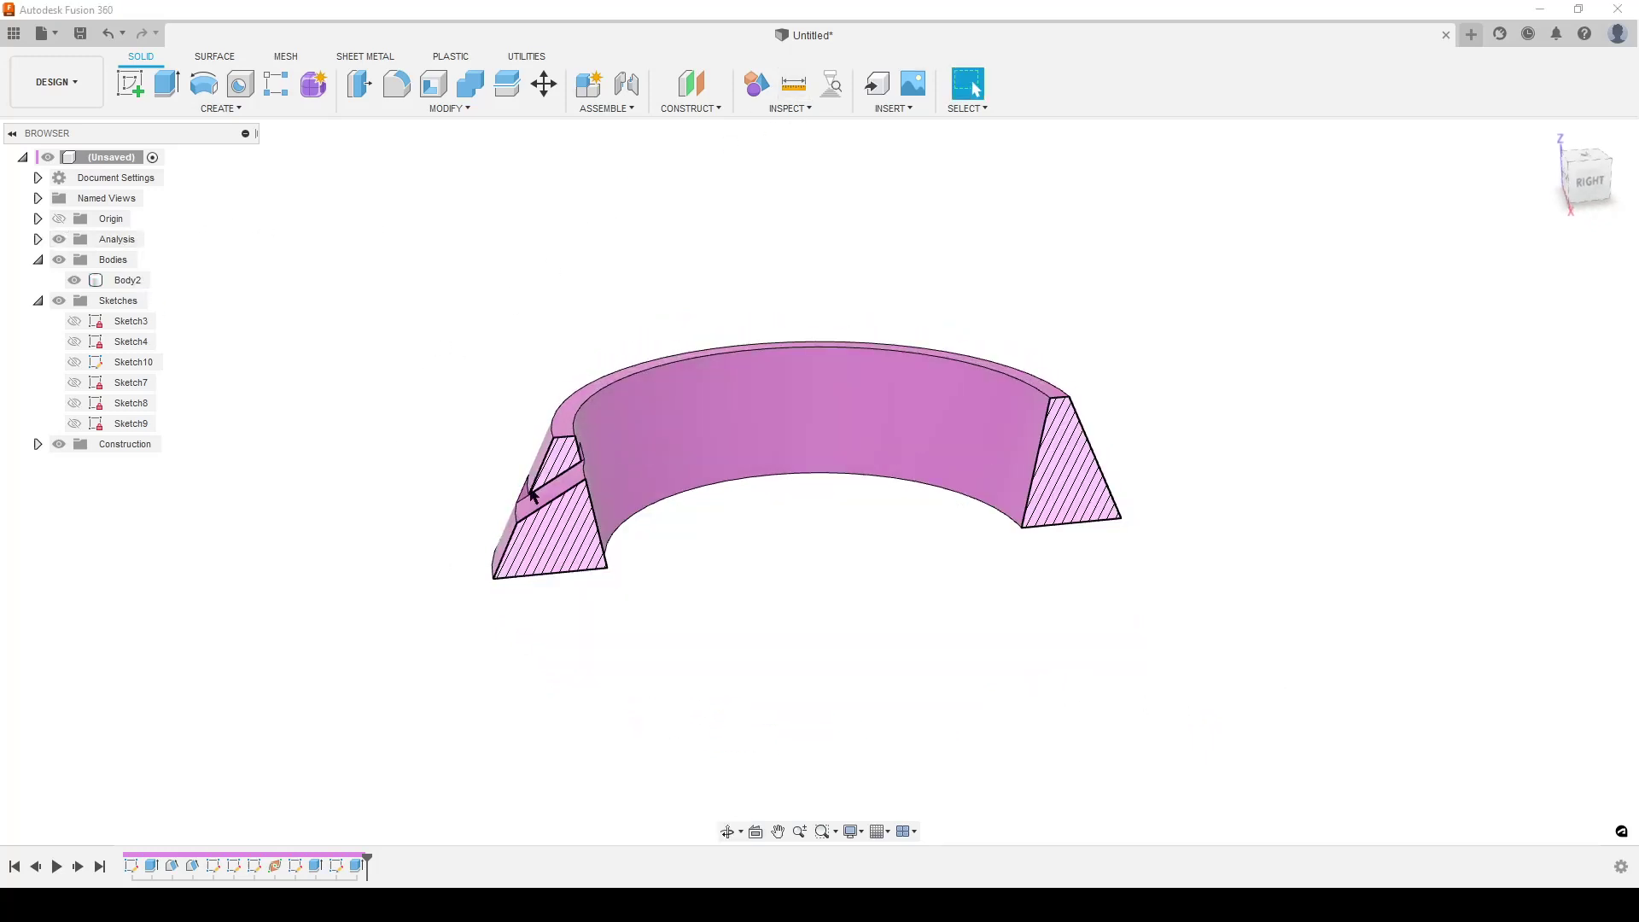
pyautogui.keyDown('shift'); pyautogui.moveTo(807, 555); pyautogui.dragTo(796, 666, button='middle'); pyautogui.keyUp('shift')
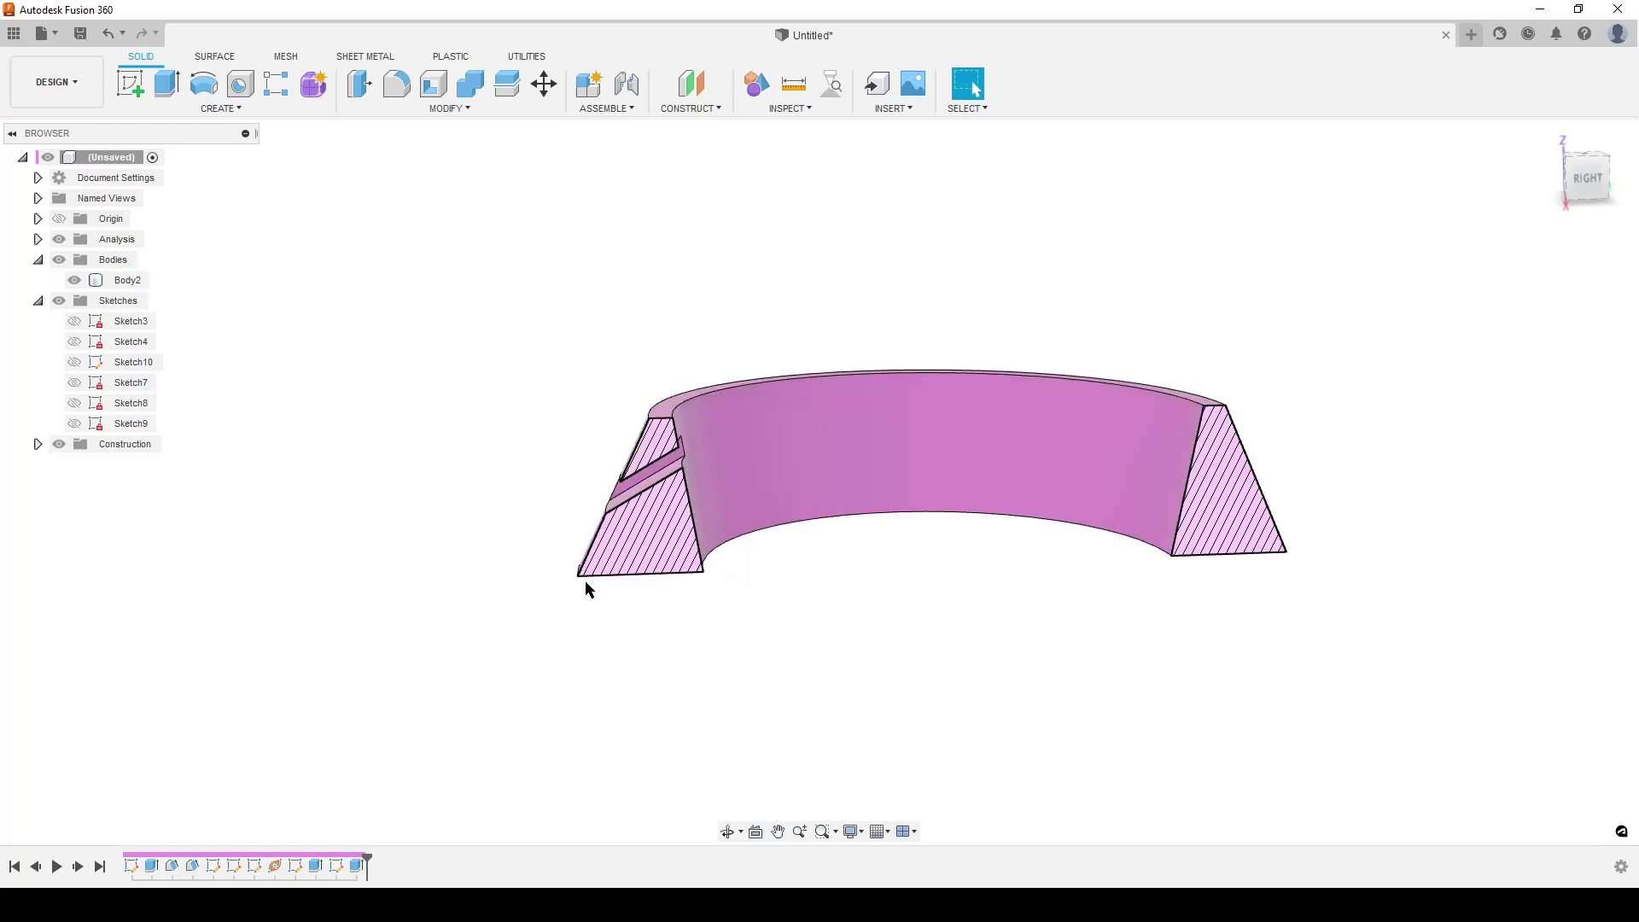
pyautogui.keyDown('shift'); pyautogui.moveTo(735, 612); pyautogui.dragTo(877, 716, button='middle'); pyautogui.keyUp('shift')
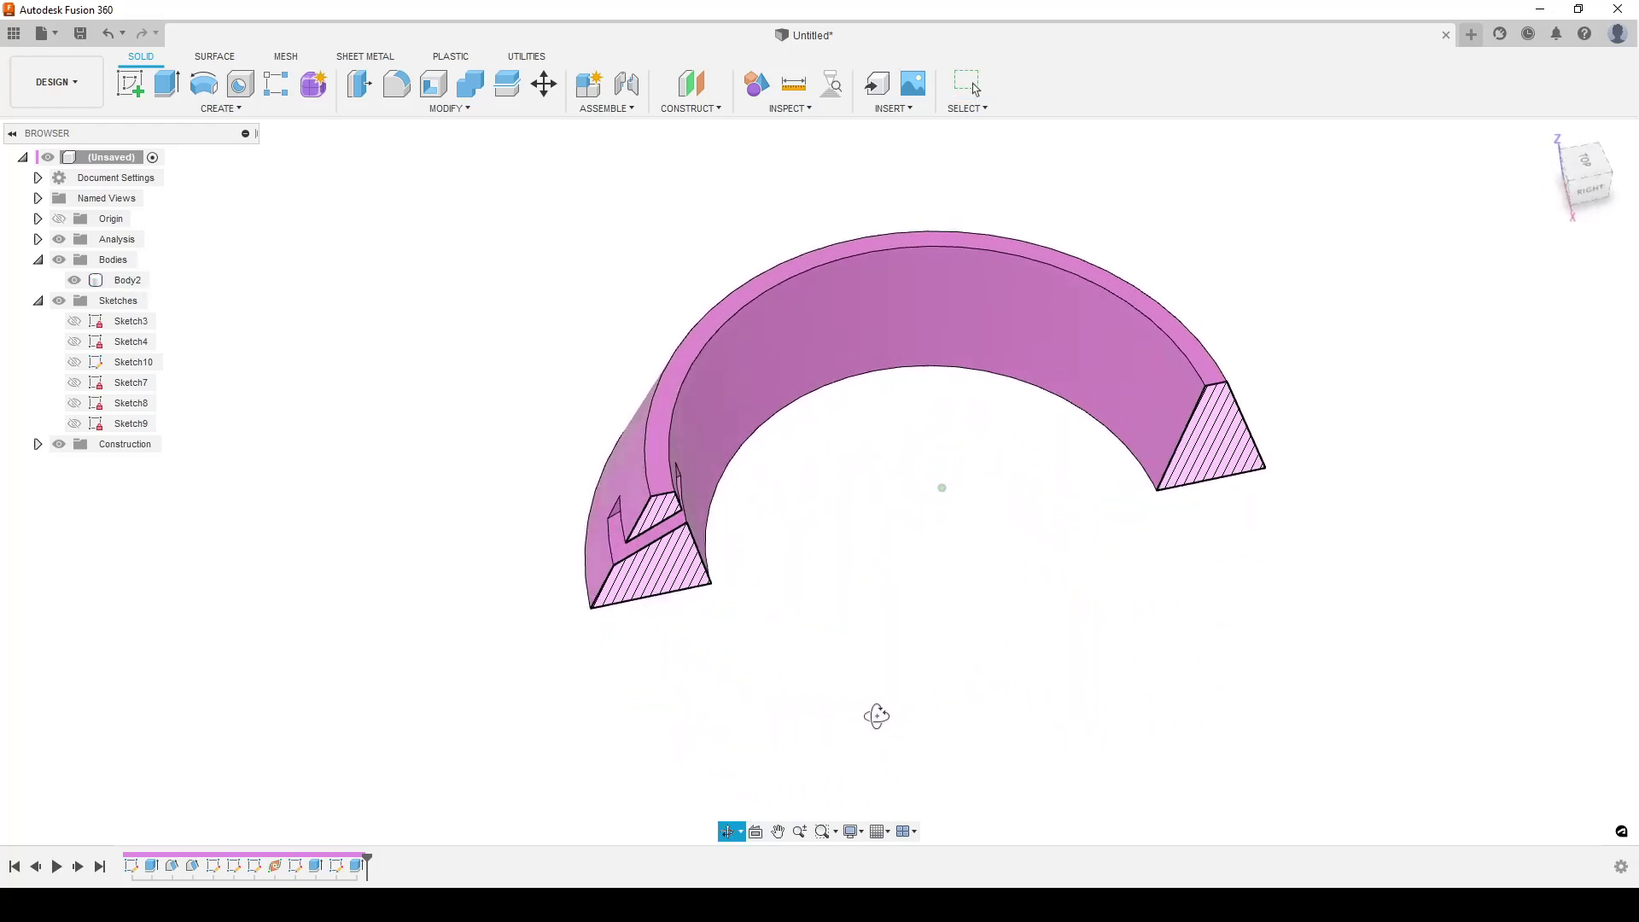
pyautogui.click(59, 239)
pyautogui.keyDown('shift'); pyautogui.moveTo(545, 655); pyautogui.dragTo(1191, 654, button='middle'); pyautogui.keyUp('shift')
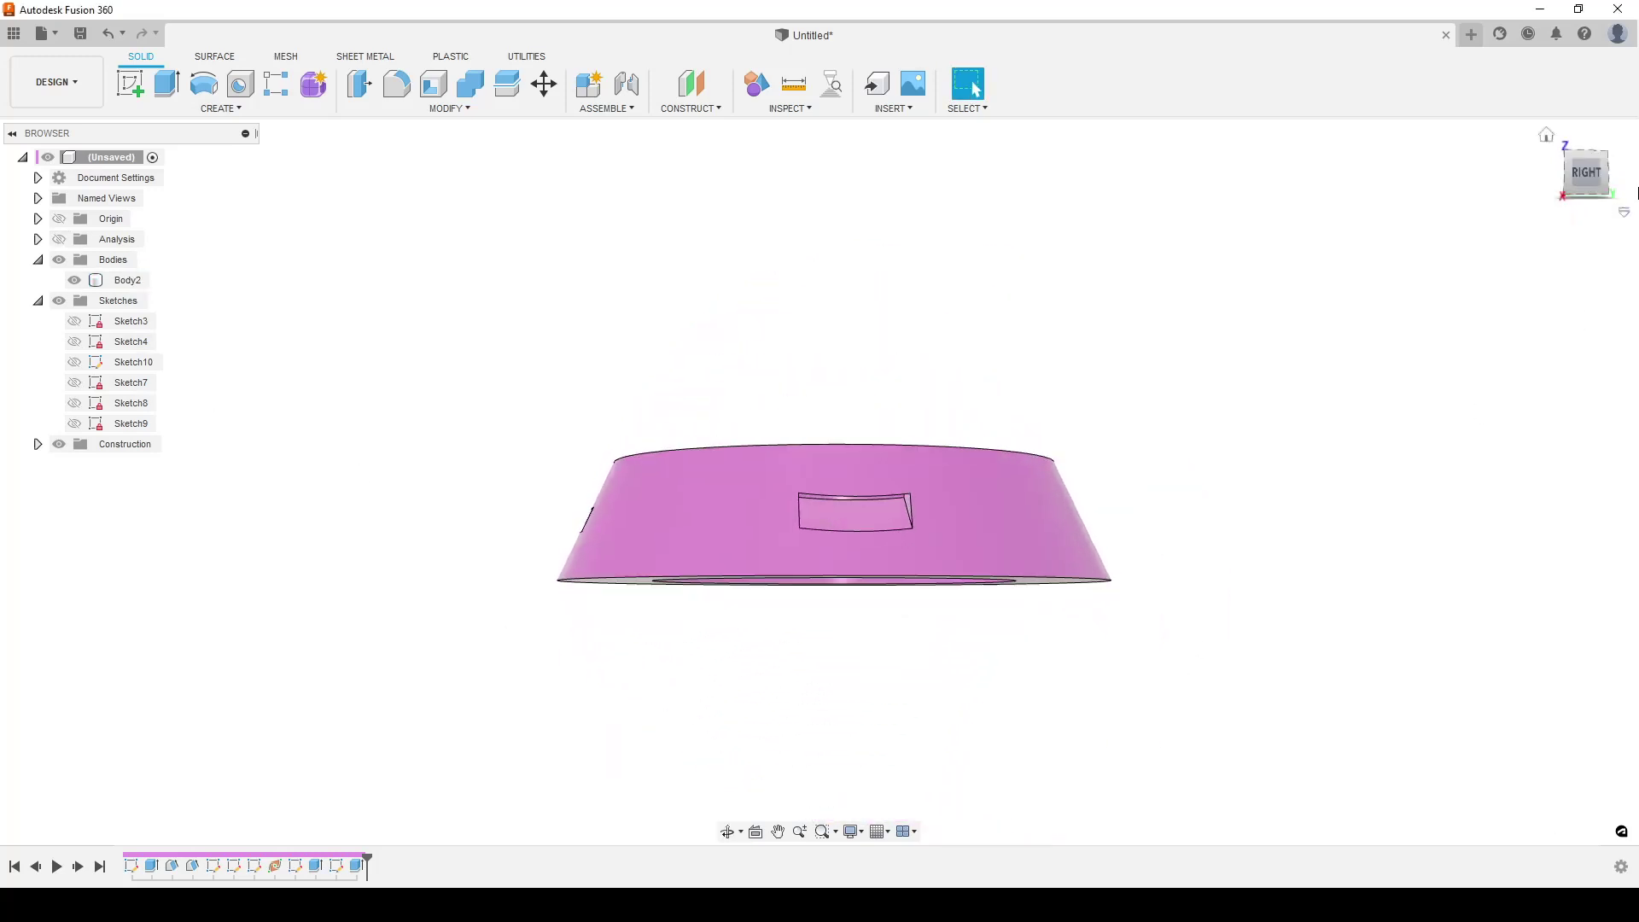
pyautogui.click(1589, 177)
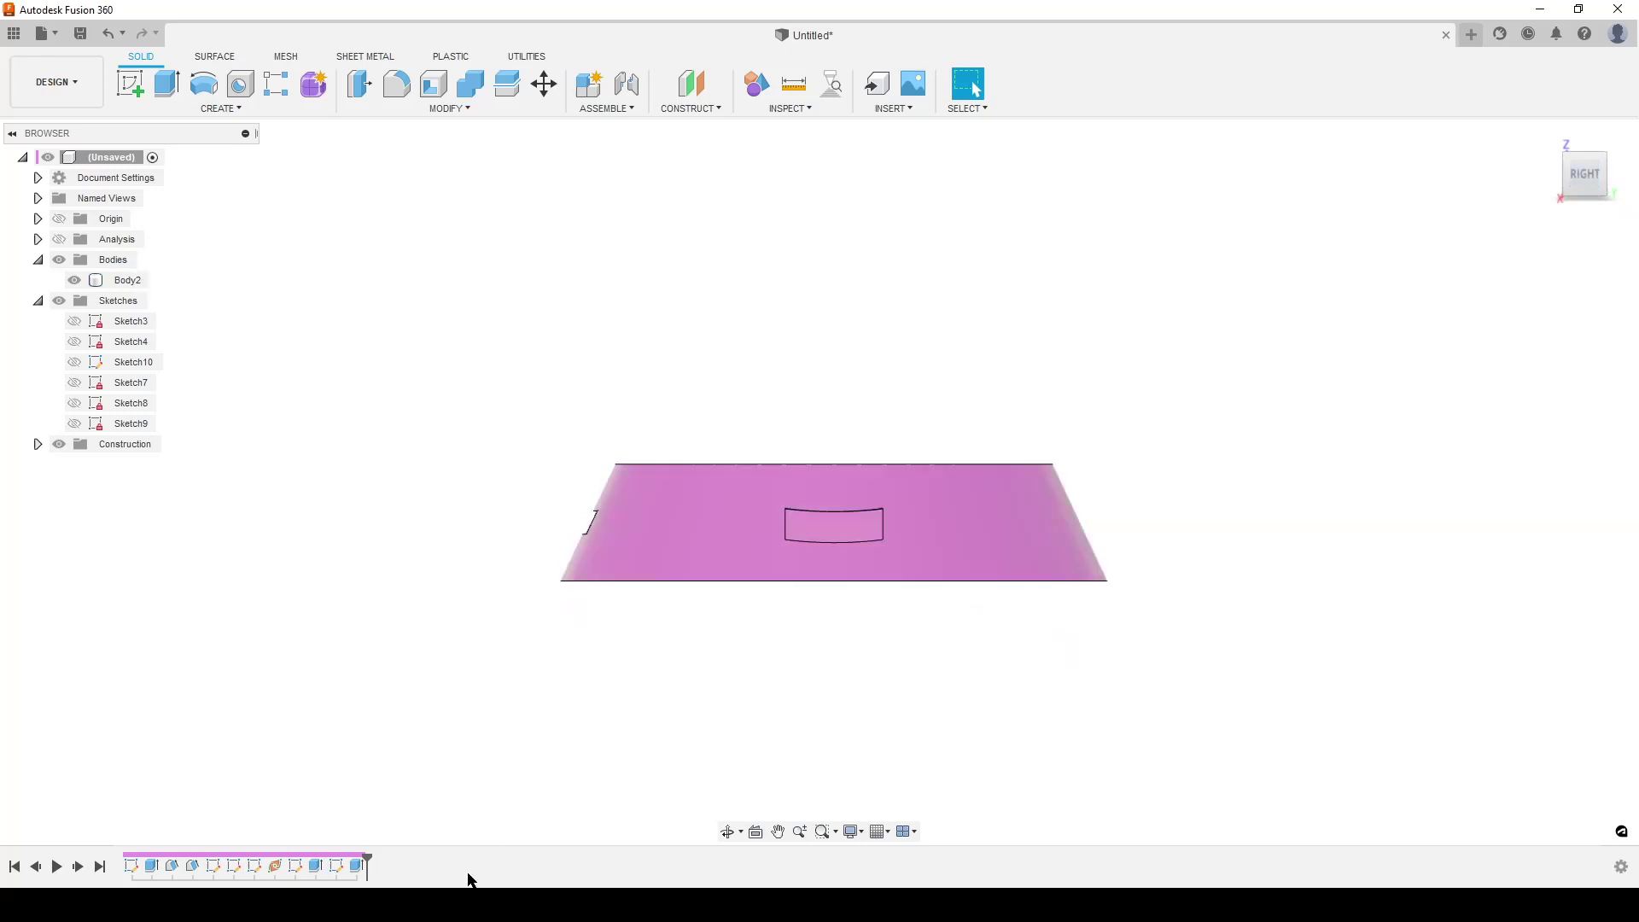
# Review Sketch10 and the cut extrusion feature, closing both without changes
pyautogui.doubleClick(357, 866)
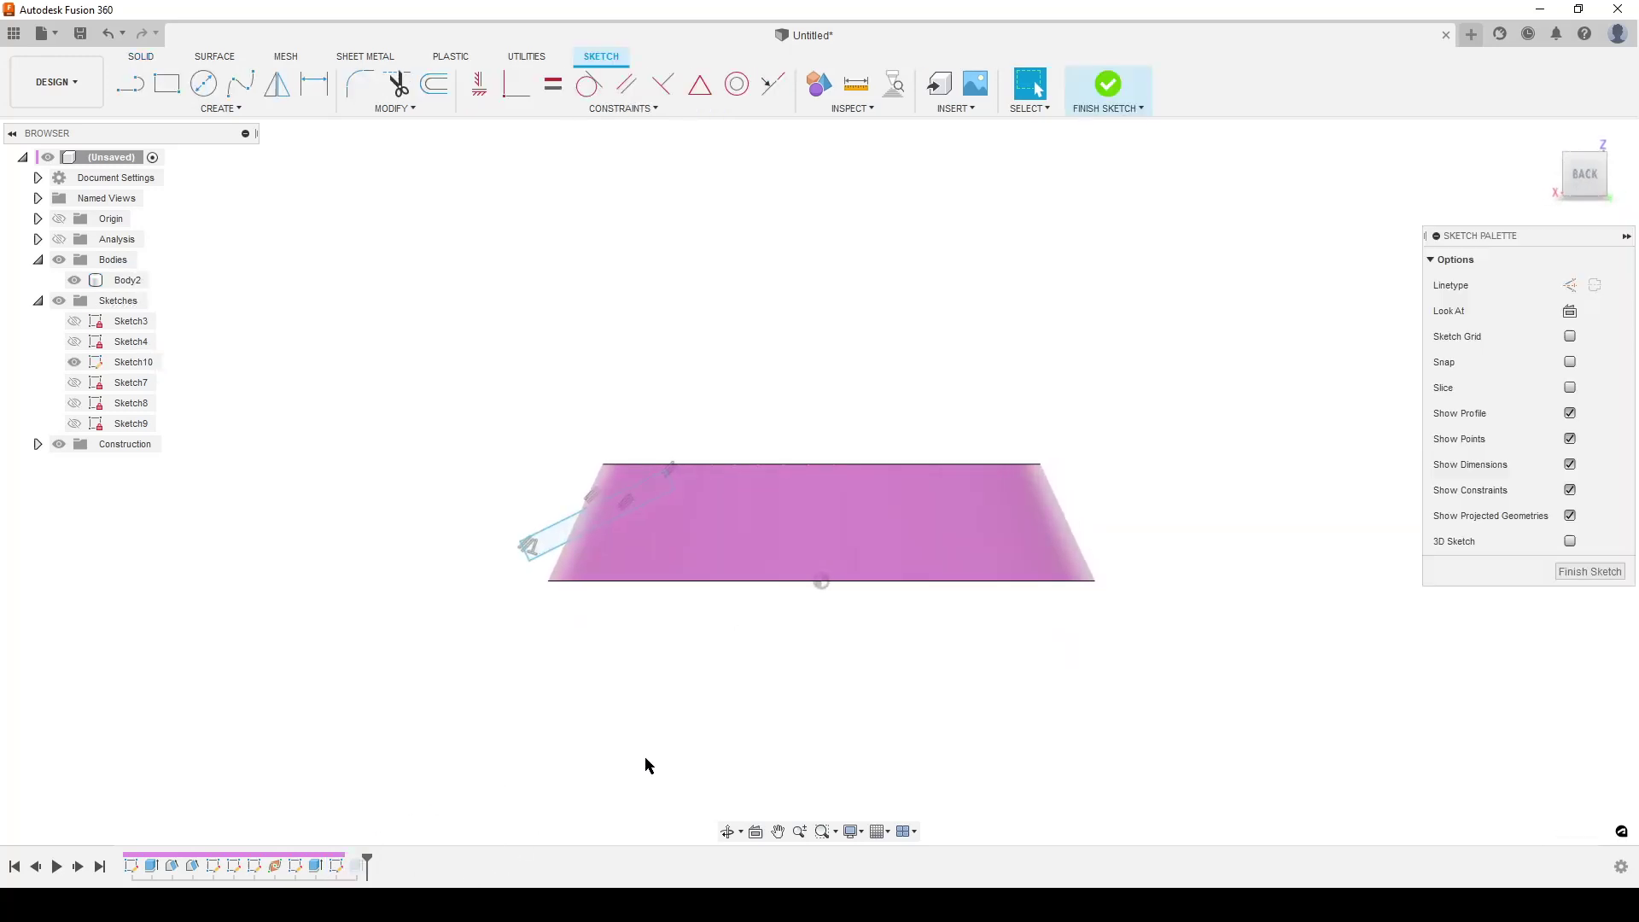
pyautogui.click(1590, 571)
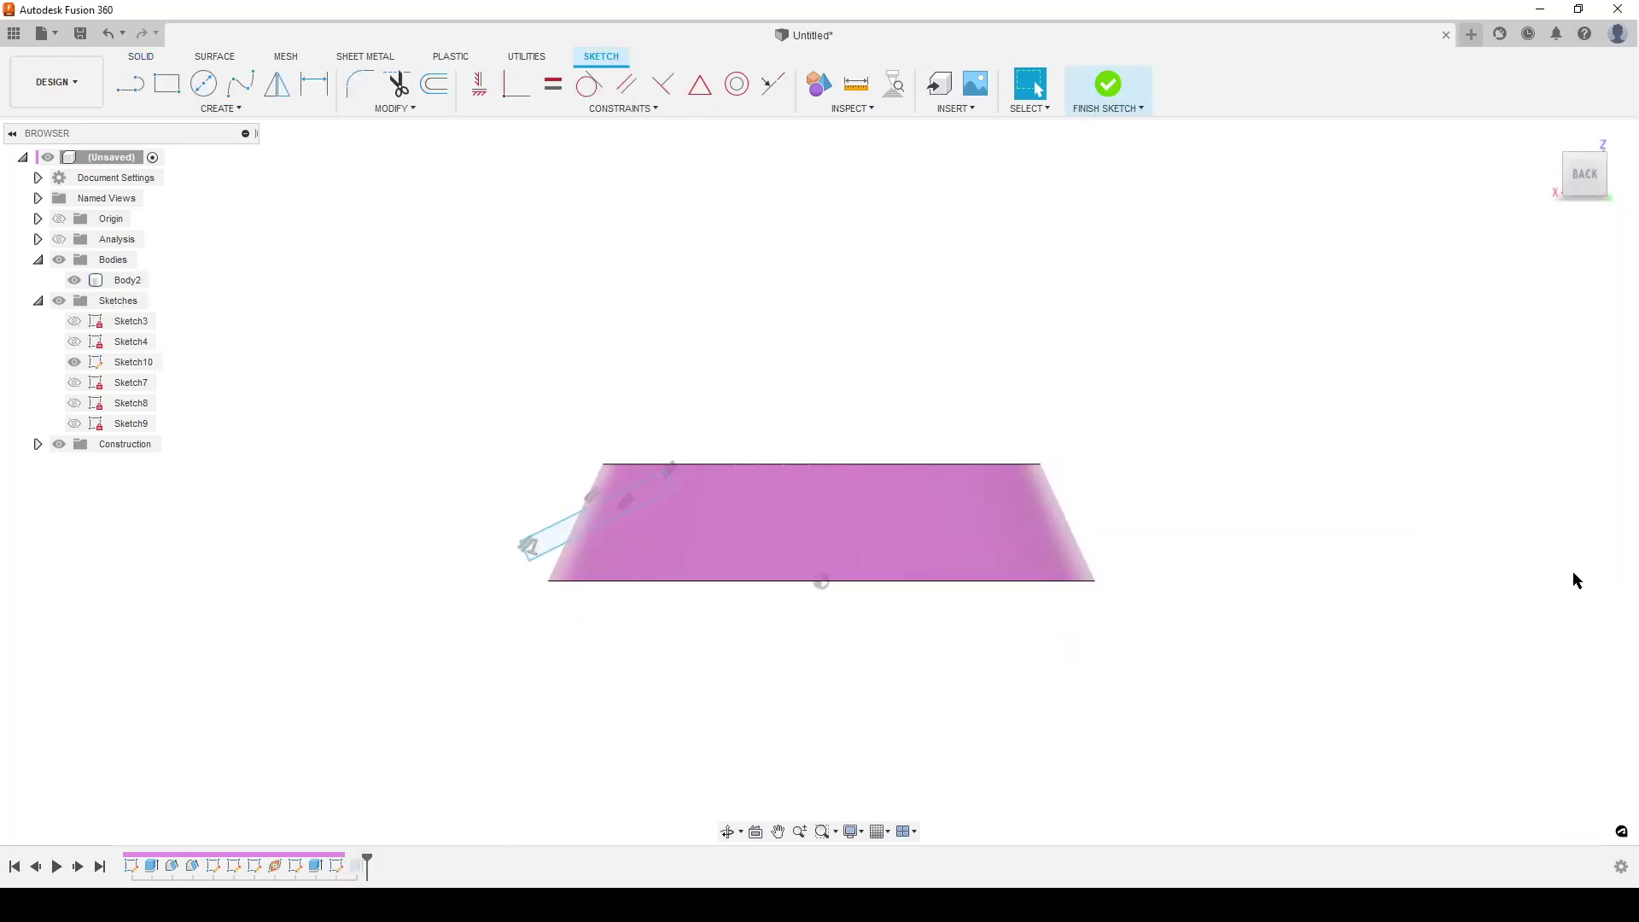
pyautogui.doubleClick(357, 866)
pyautogui.keyDown('shift'); pyautogui.moveTo(549, 665); pyautogui.dragTo(750, 706, button='middle'); pyautogui.keyUp('shift')
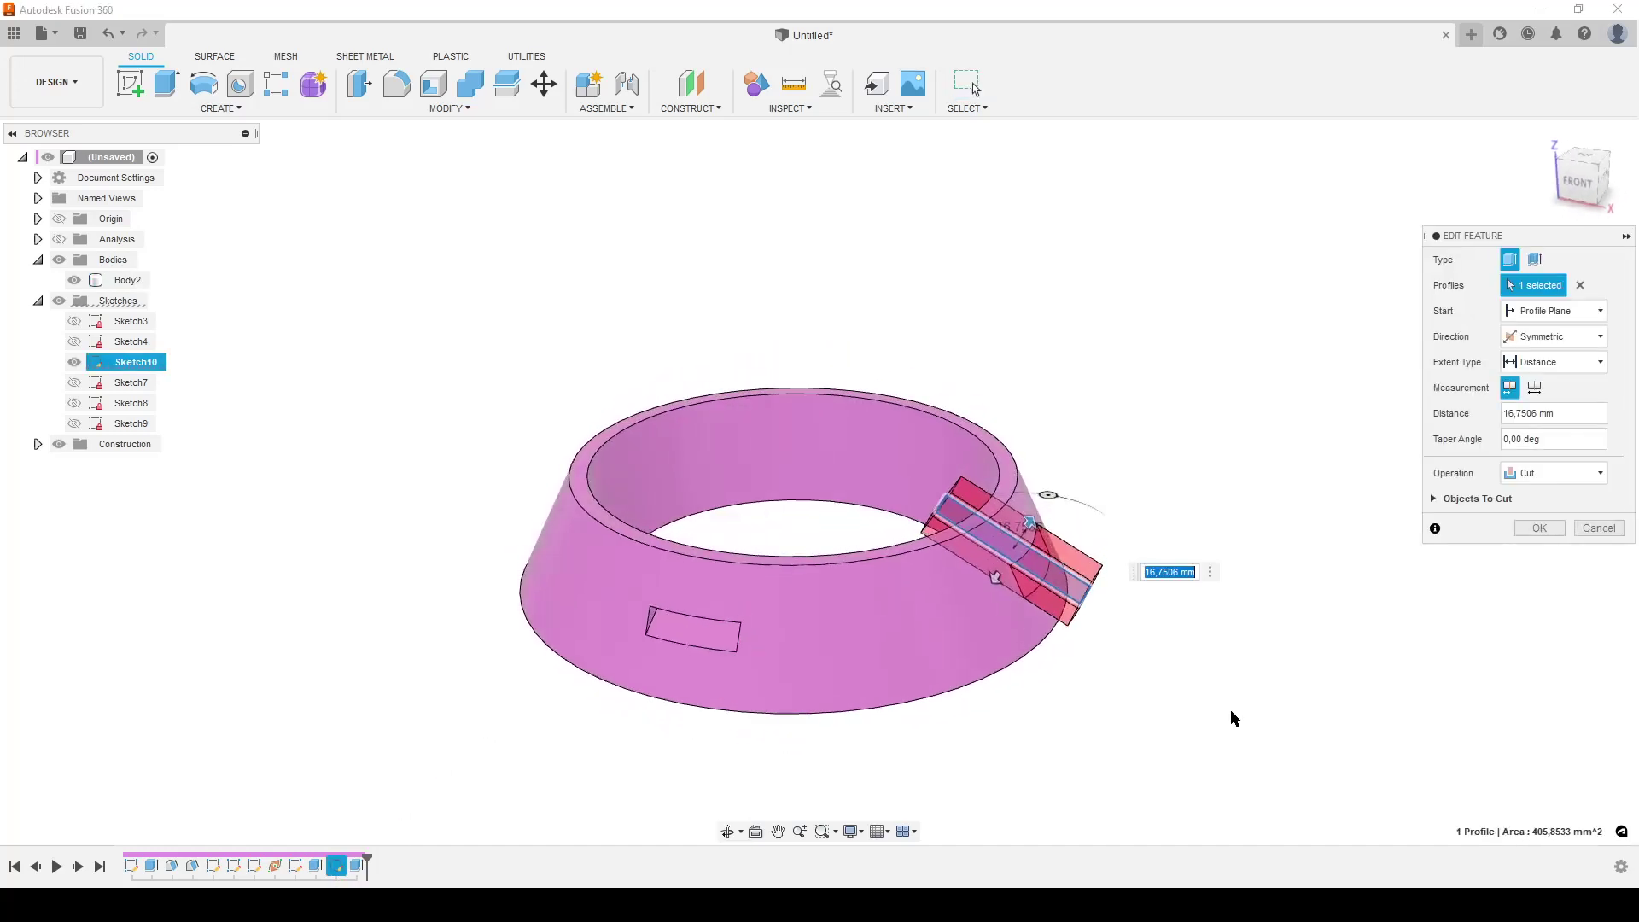
pyautogui.keyDown('shift'); pyautogui.moveTo(1135, 664); pyautogui.dragTo(1020, 616, button='middle'); pyautogui.keyUp('shift')
pyautogui.click(1599, 529)
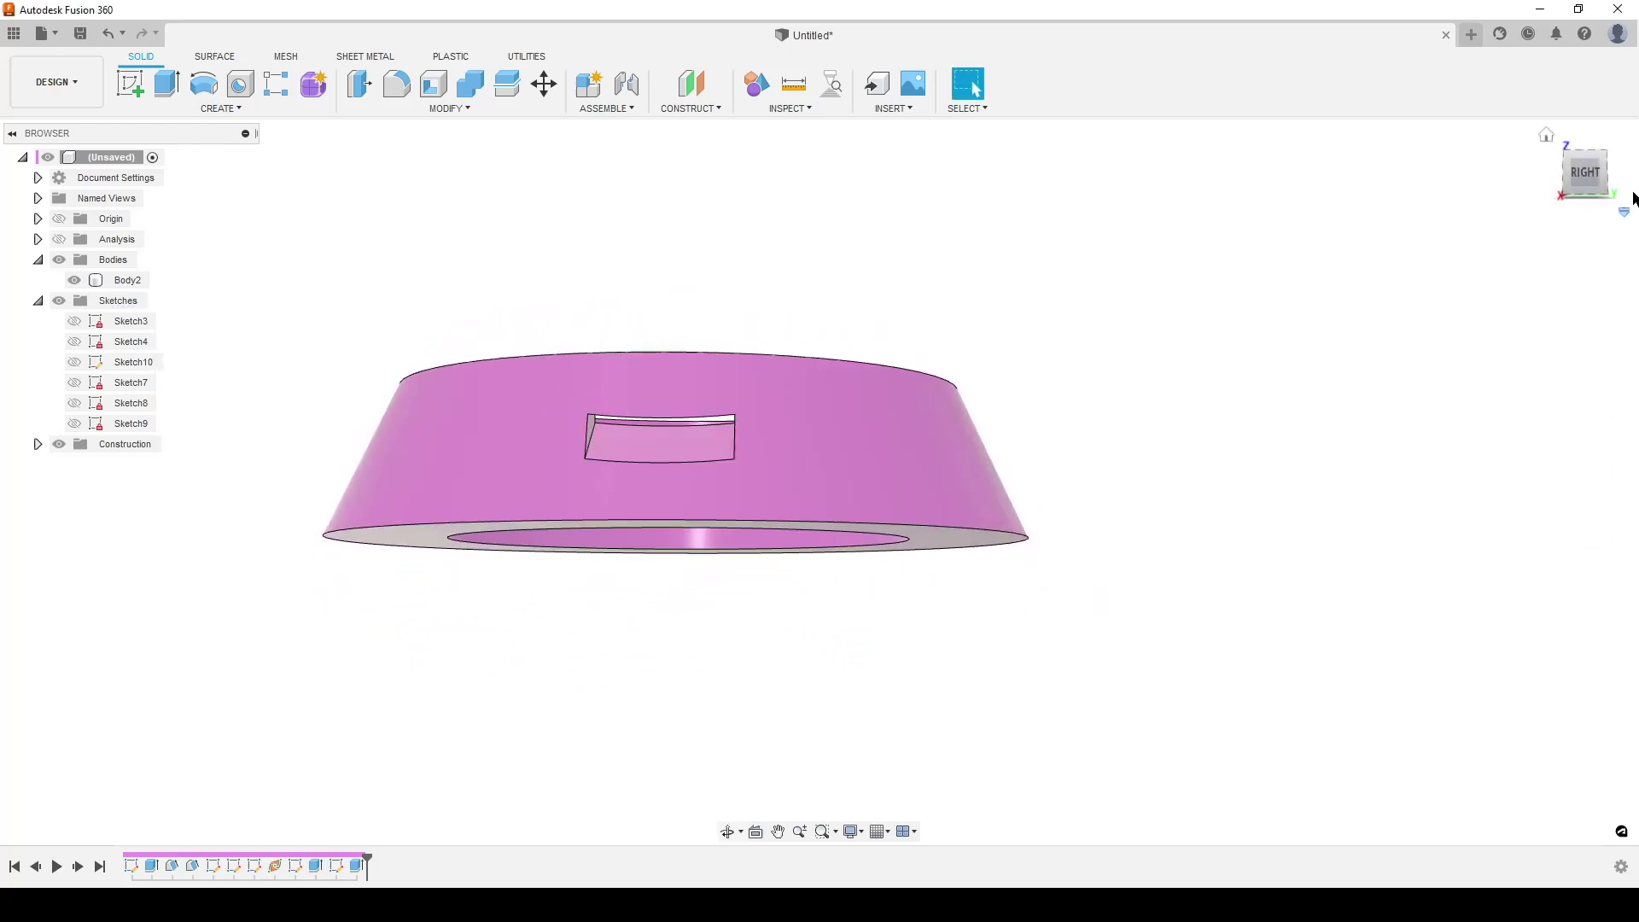
# Orbit and zoom around the ring from right, front and top, then return home
pyautogui.click(1586, 177)
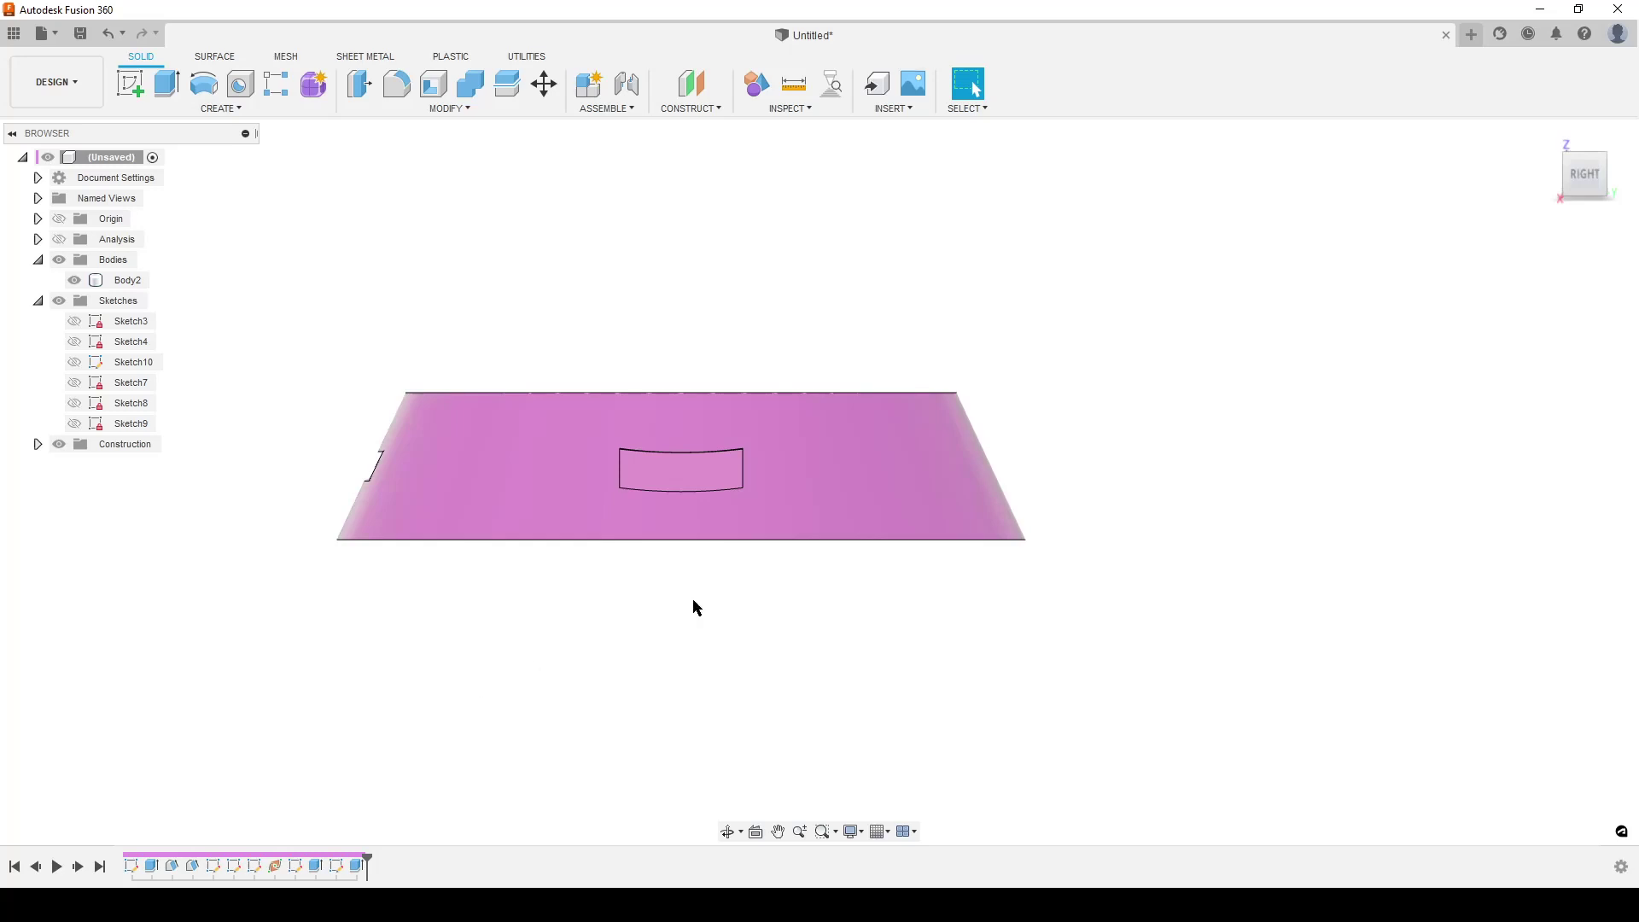
pyautogui.keyDown('shift'); pyautogui.moveTo(563, 665); pyautogui.dragTo(645, 479, button='middle'); pyautogui.keyUp('shift')
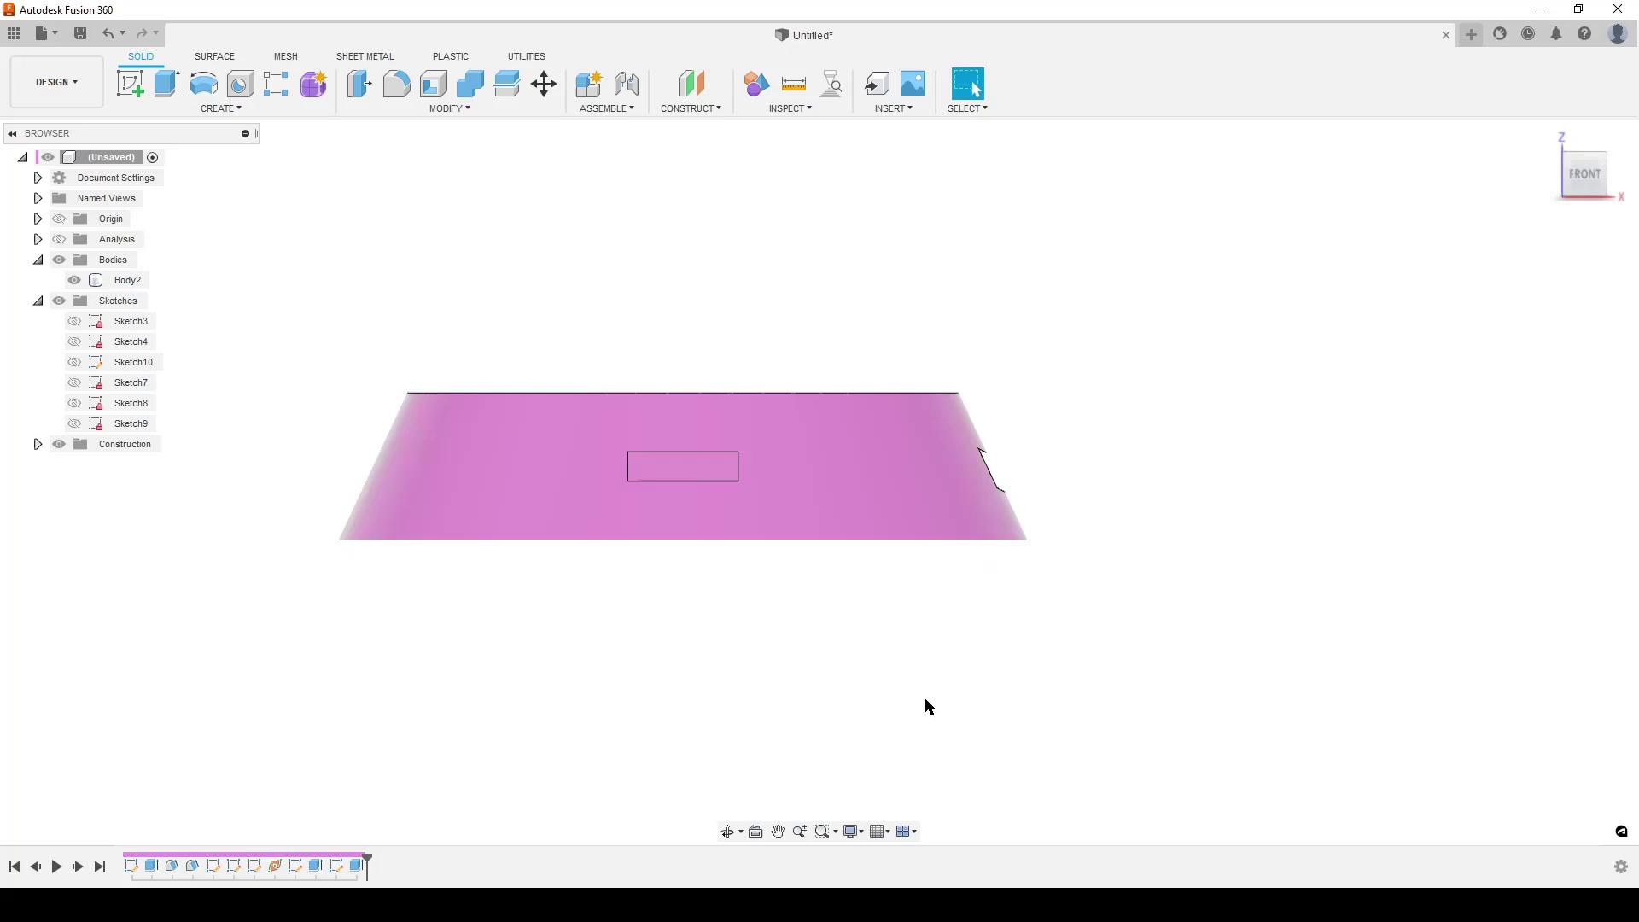
pyautogui.scroll(3, 685, 709)
pyautogui.moveTo(677, 684); pyautogui.dragTo(717, 706, button='middle')
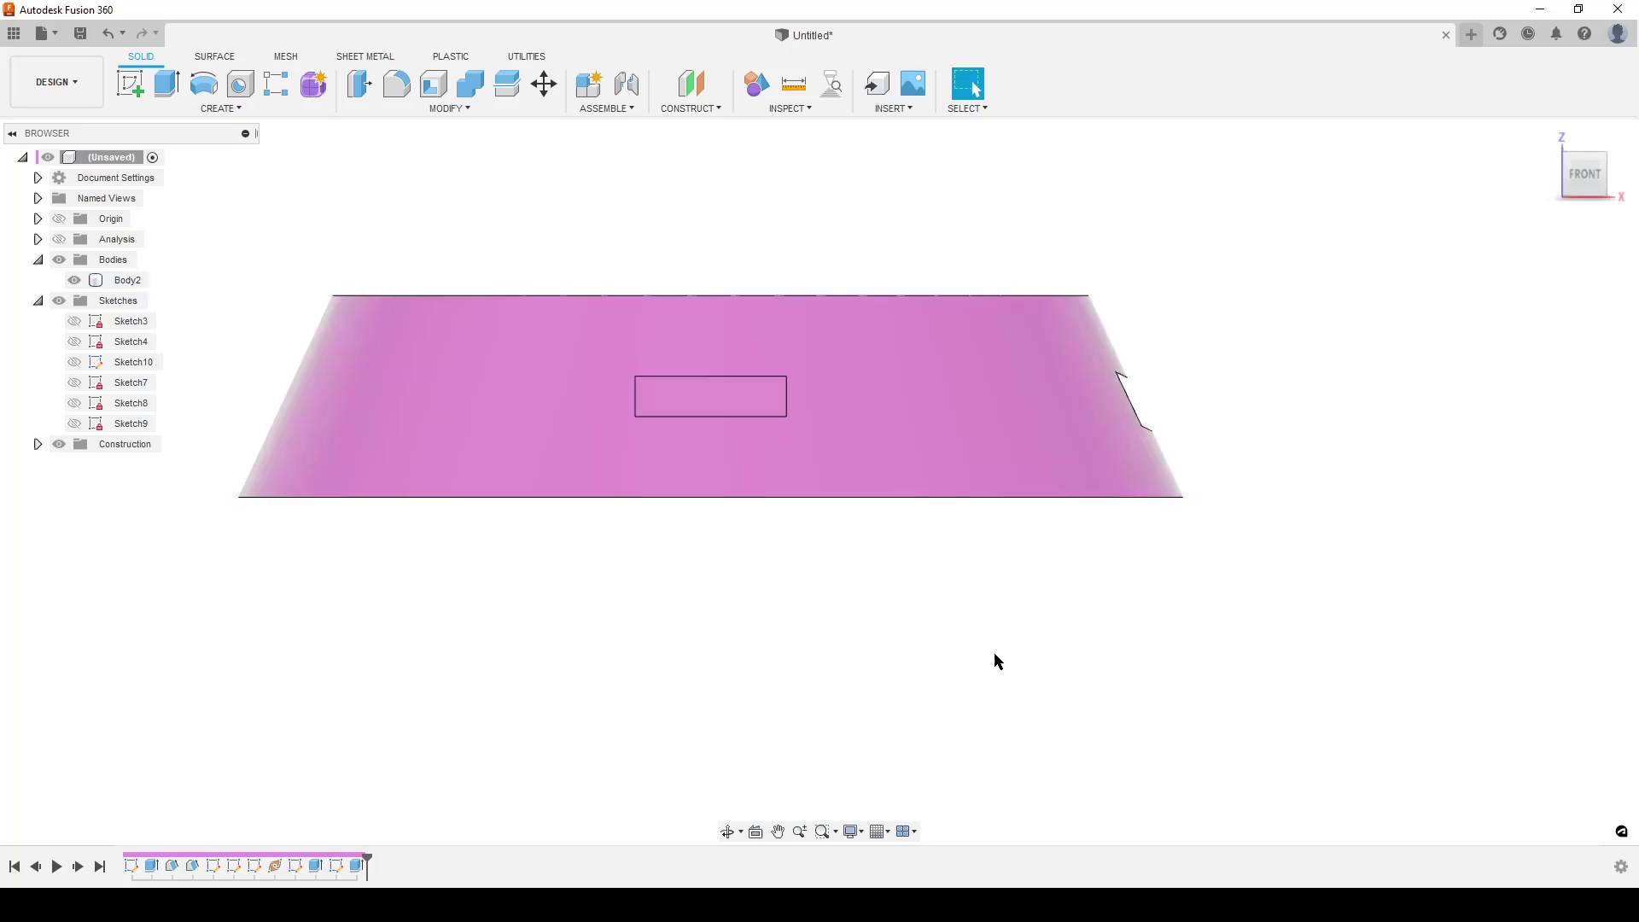
pyautogui.scroll(-2, 994, 652)
pyautogui.keyDown('shift'); pyautogui.moveTo(1008, 657); pyautogui.dragTo(776, 695, button='middle'); pyautogui.keyUp('shift')
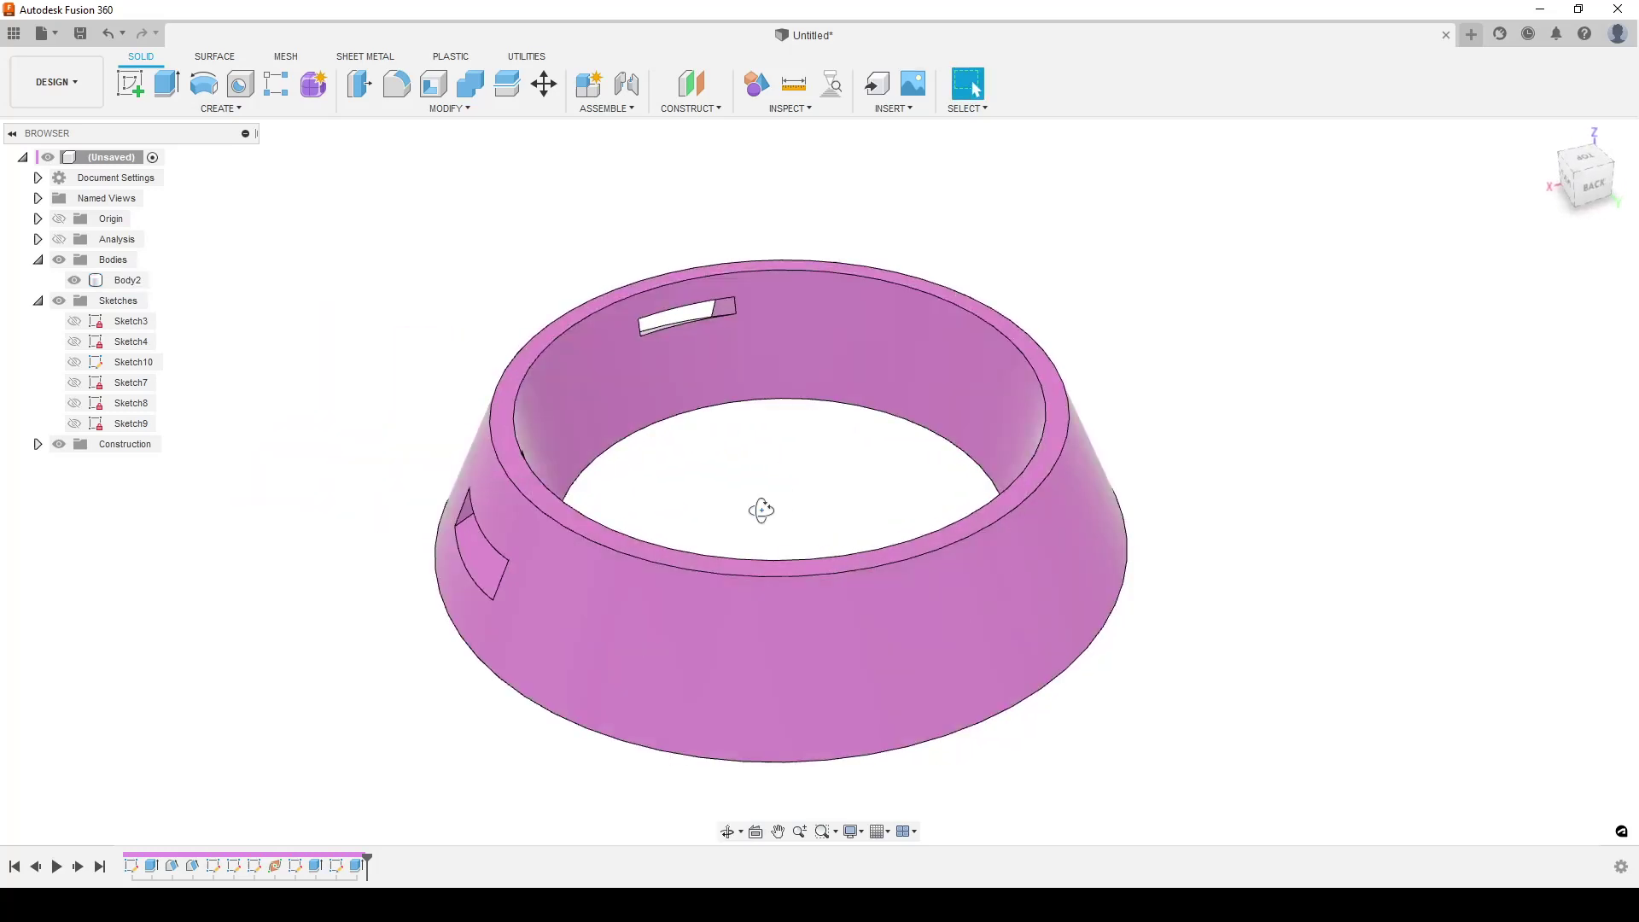
pyautogui.moveTo(760, 511)
pyautogui.keyDown('shift'); pyautogui.mouseDown(button='middle')
pyautogui.moveTo(823, 524)
pyautogui.moveTo(871, 490)
pyautogui.moveTo(783, 509)
pyautogui.mouseUp(button='middle'); pyautogui.keyUp('shift')
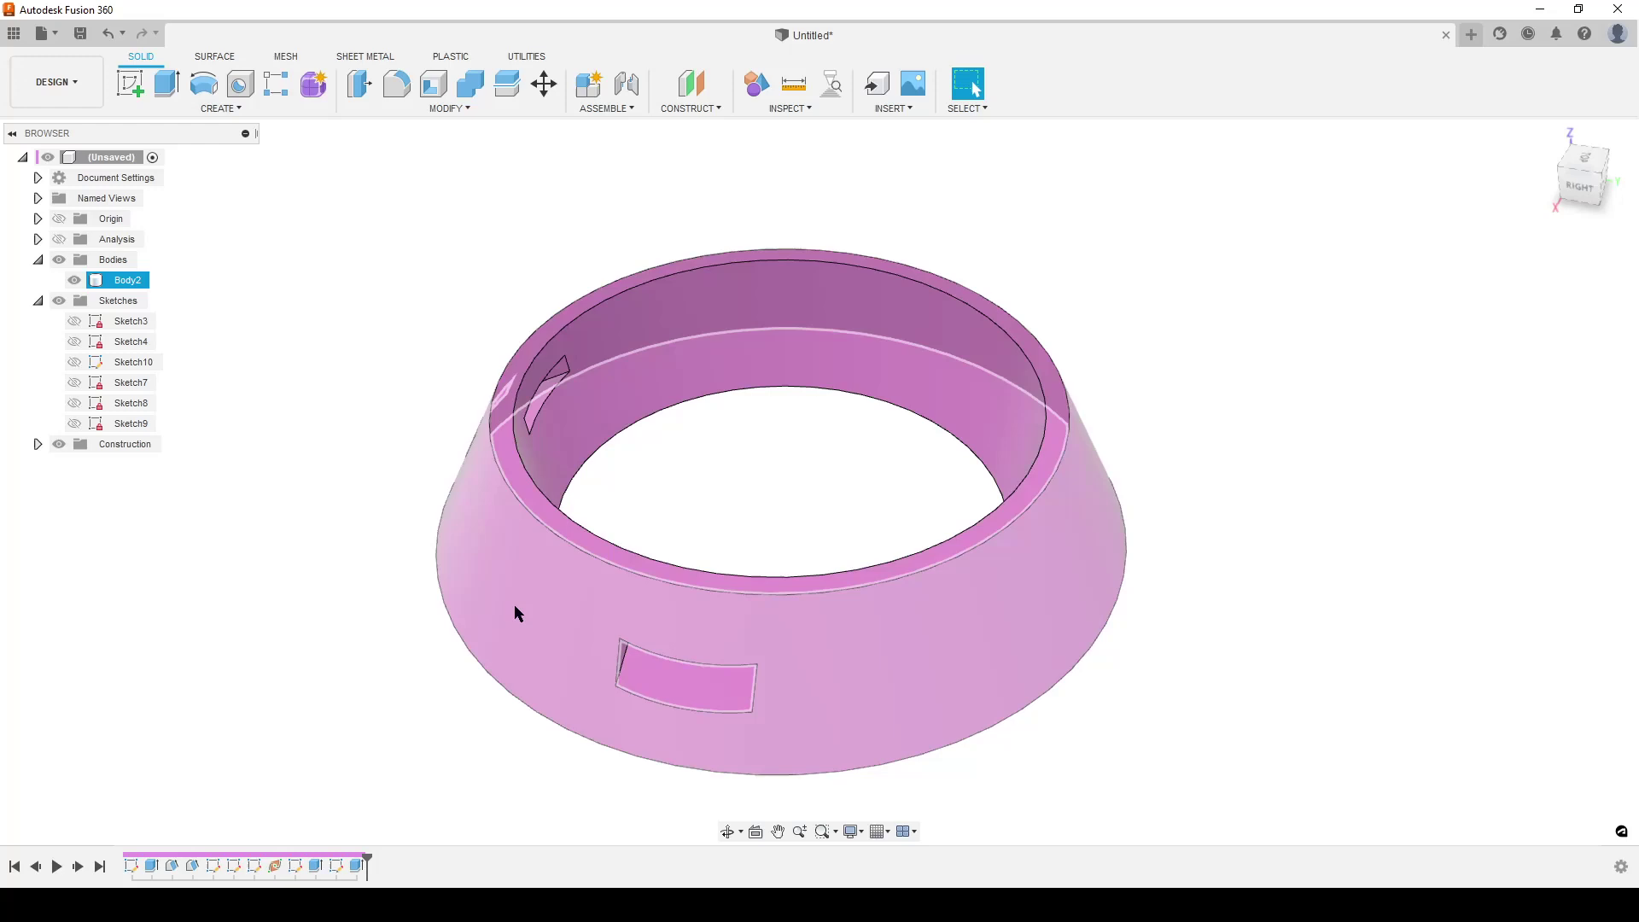
pyautogui.keyDown('shift'); pyautogui.moveTo(433, 709); pyautogui.dragTo(560, 520, button='middle'); pyautogui.keyUp('shift')
pyautogui.click(1552, 143)
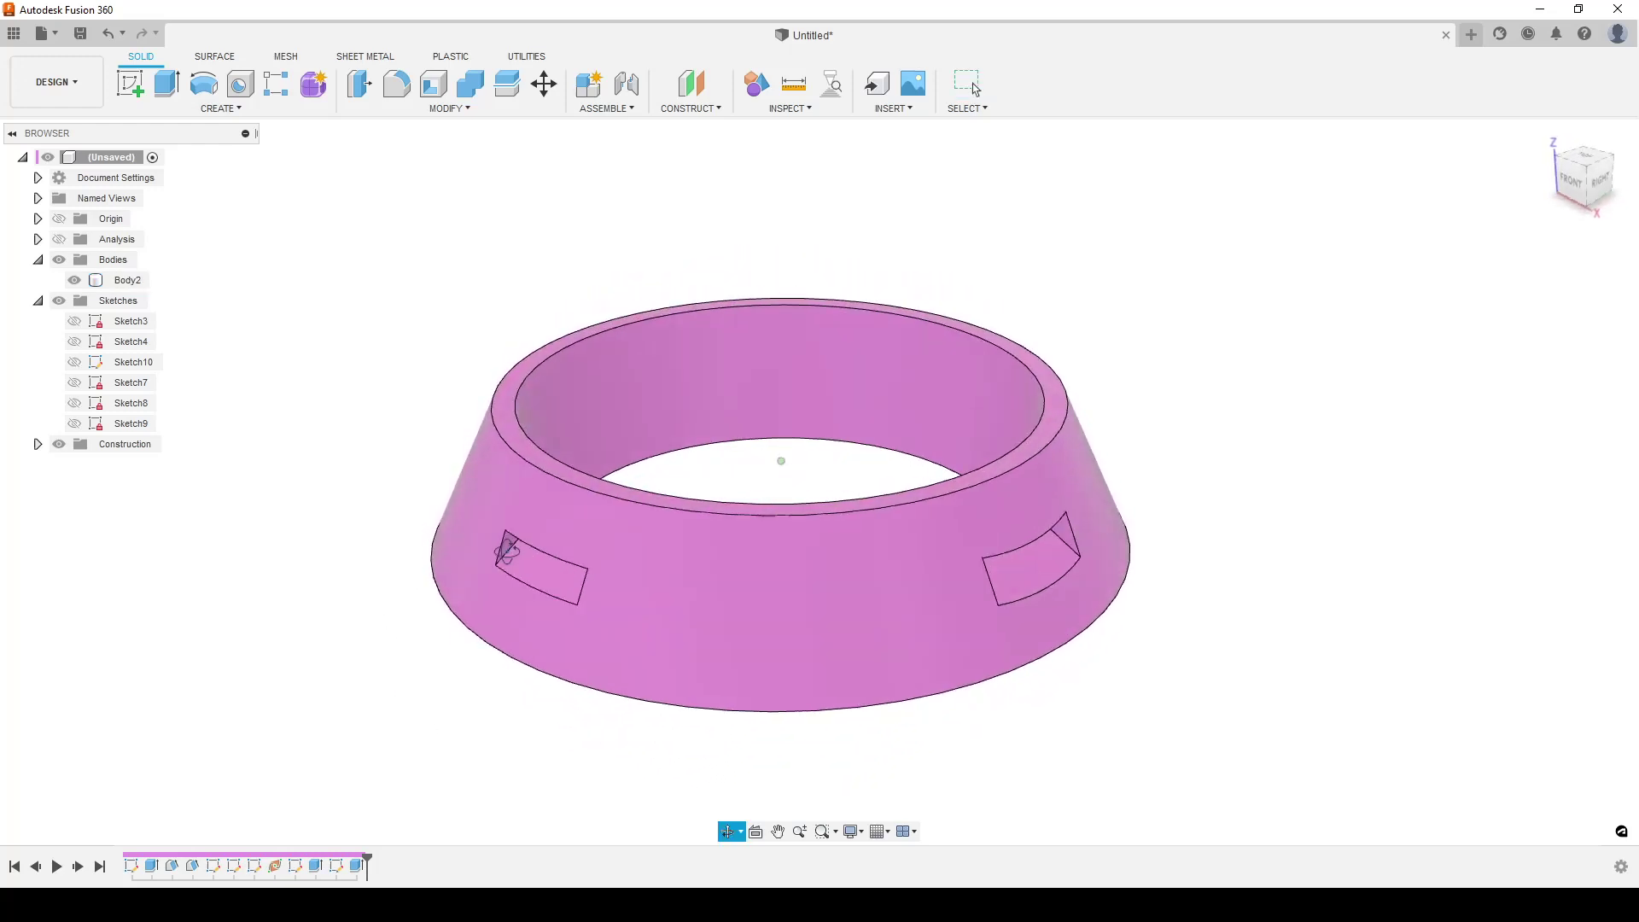
# In a new design, sketch a 150 mm diameter circle centred on the origin of the XY plane
pyautogui.click(1471, 34)
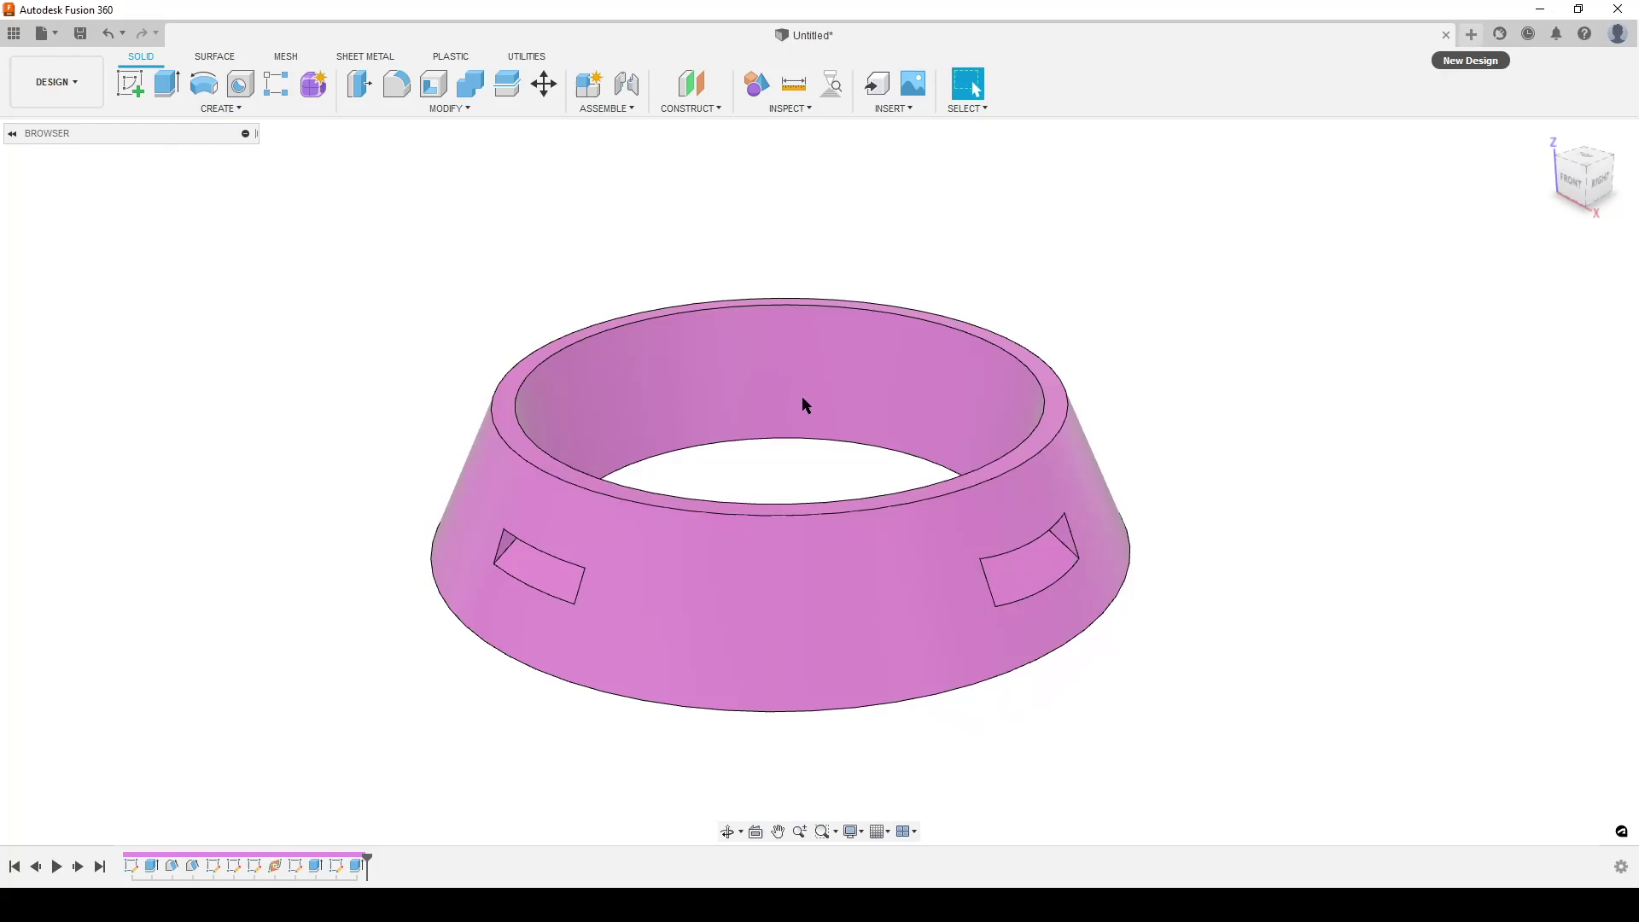
pyautogui.click(129, 84)
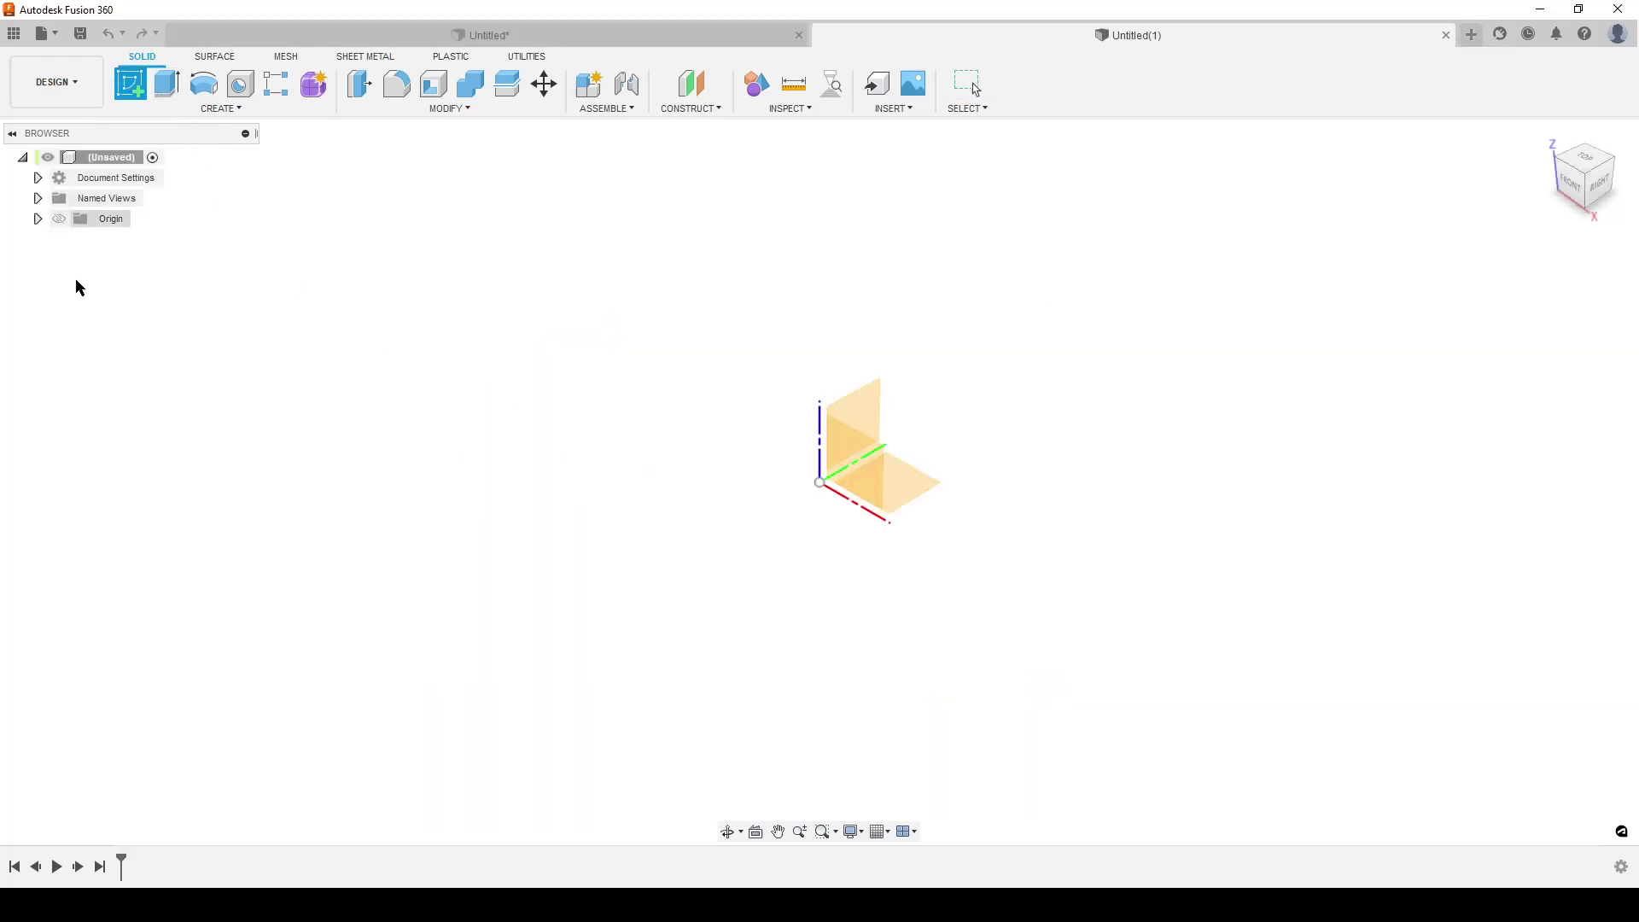
pyautogui.click(919, 486)
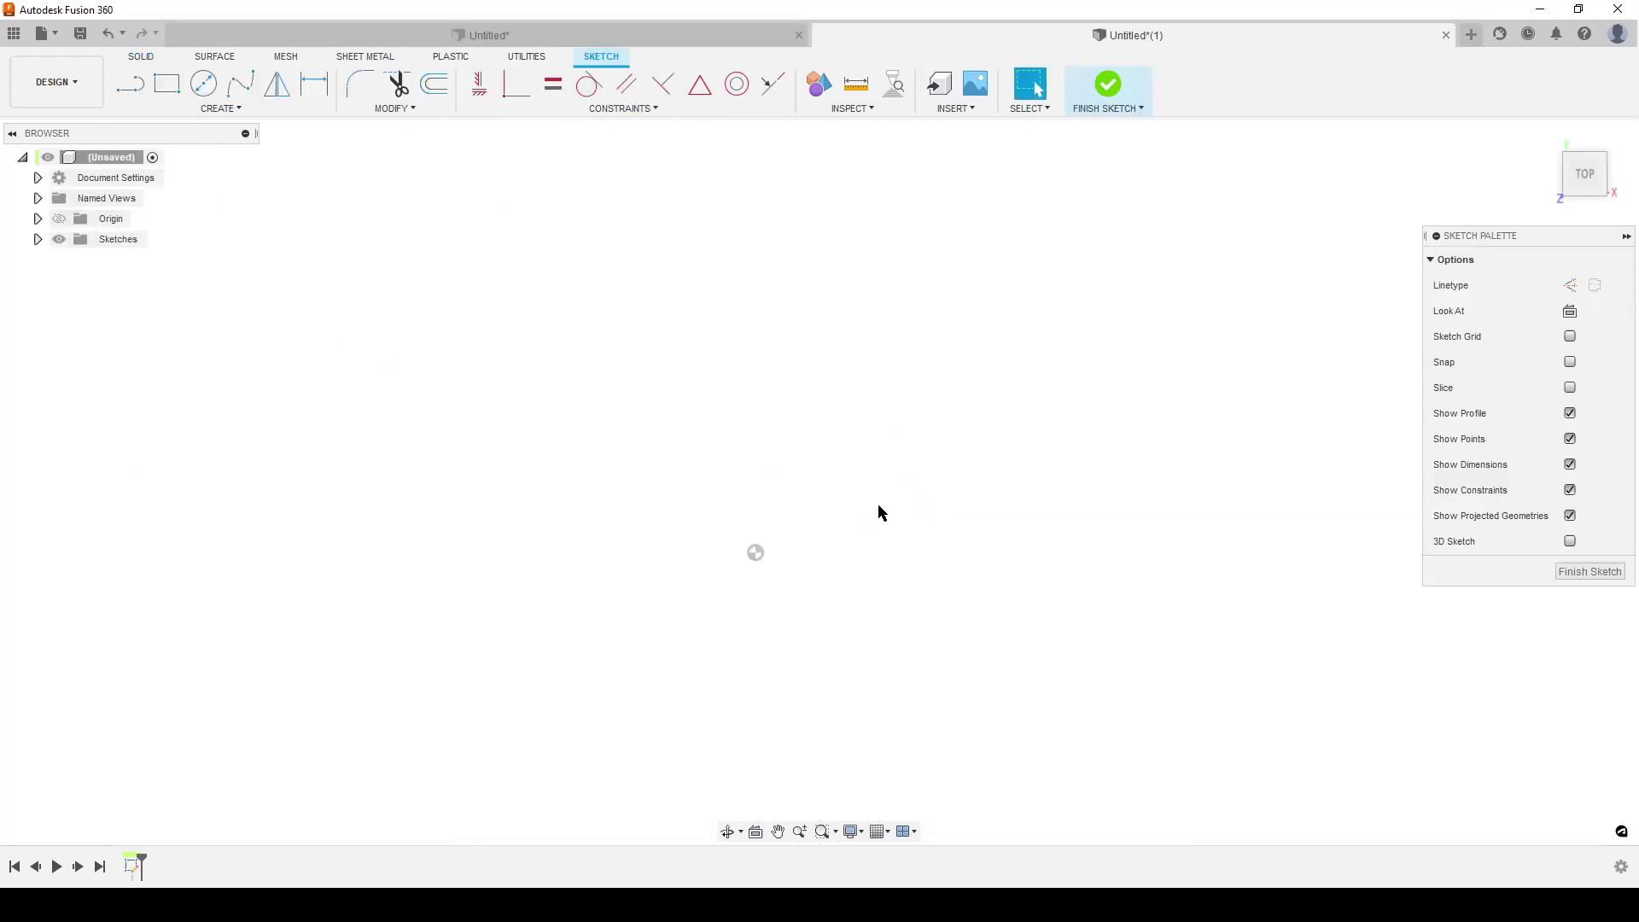
pyautogui.press('c')
pyautogui.click(755, 553)
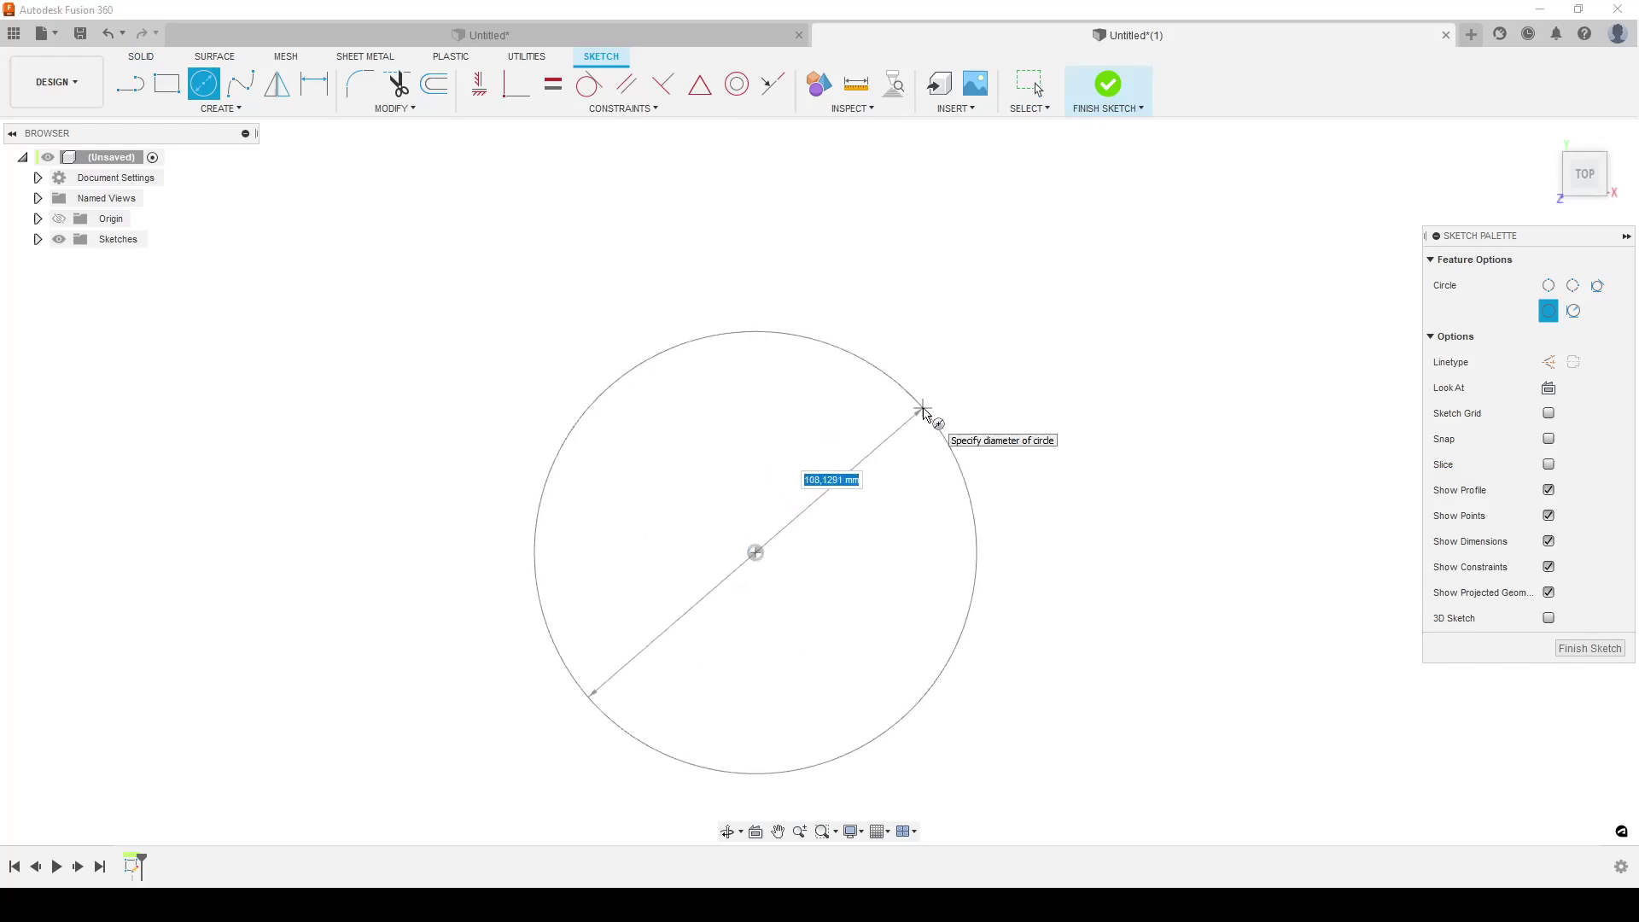
pyautogui.write('150')
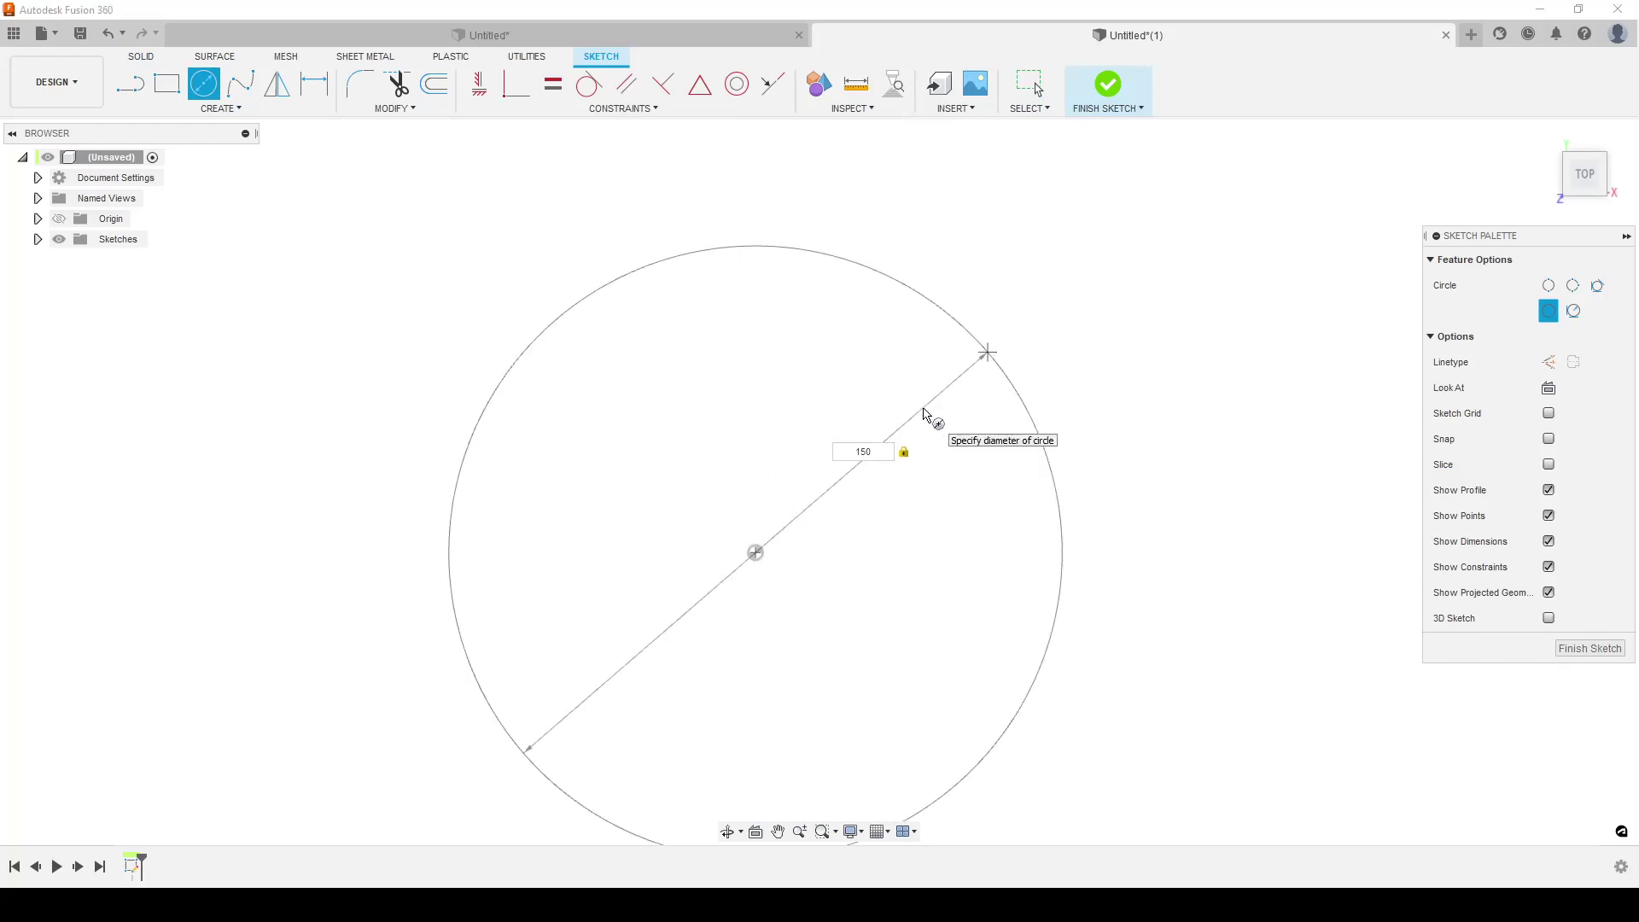
pyautogui.press('Return')
pyautogui.press('Escape')
# Extrude the circle as a thin wall 38 mm tall
pyautogui.press('e')
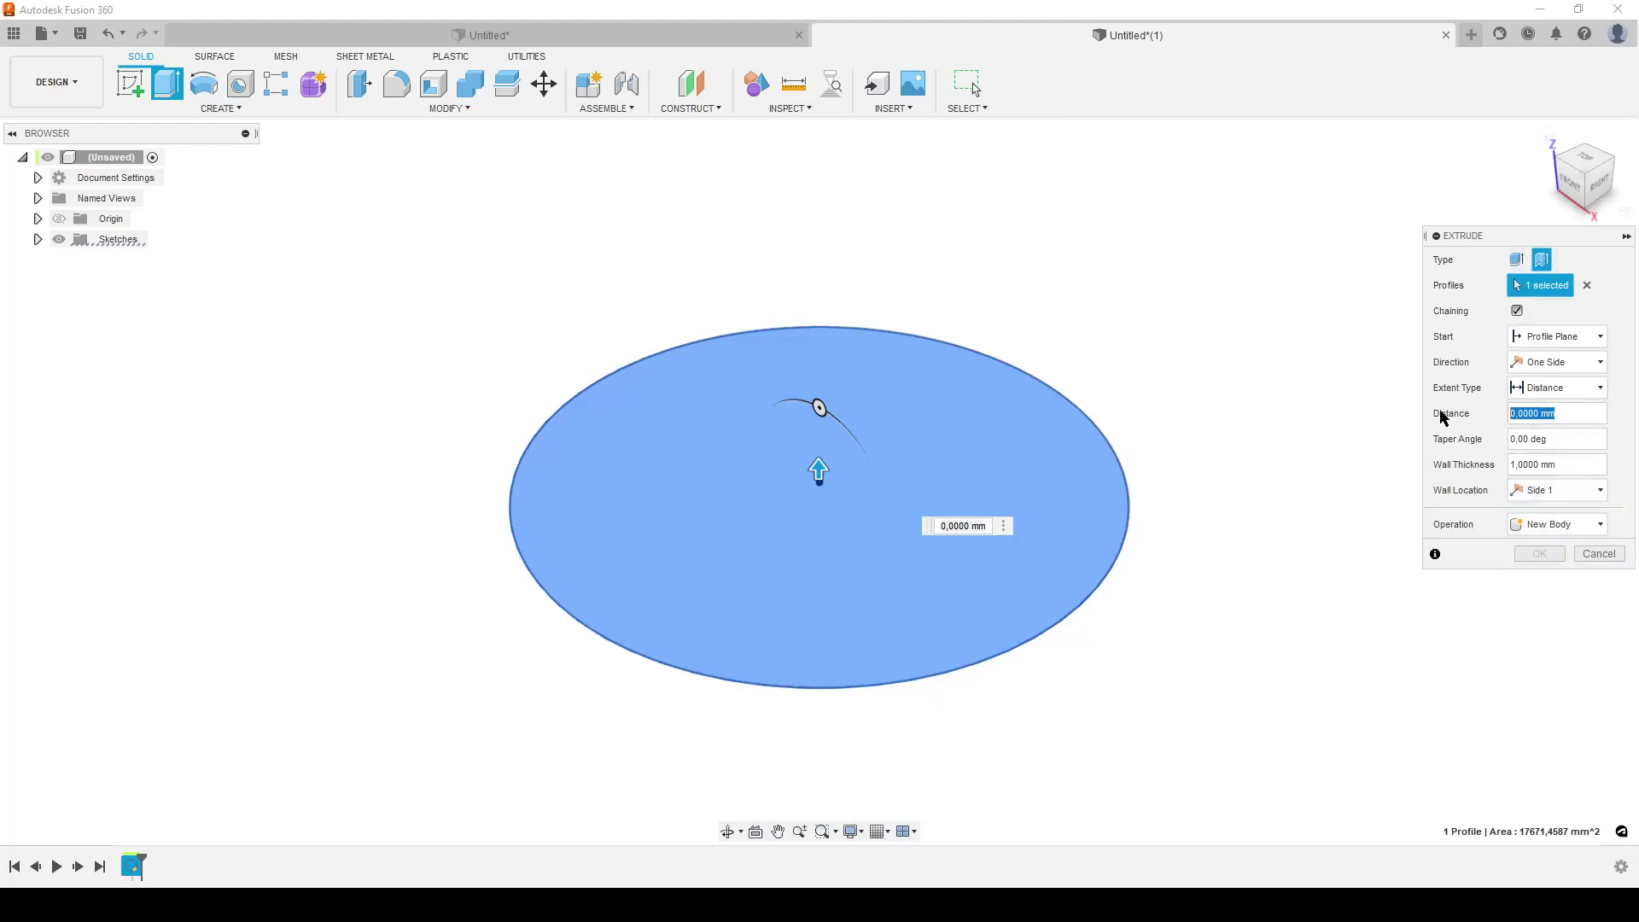
pyautogui.write('38')
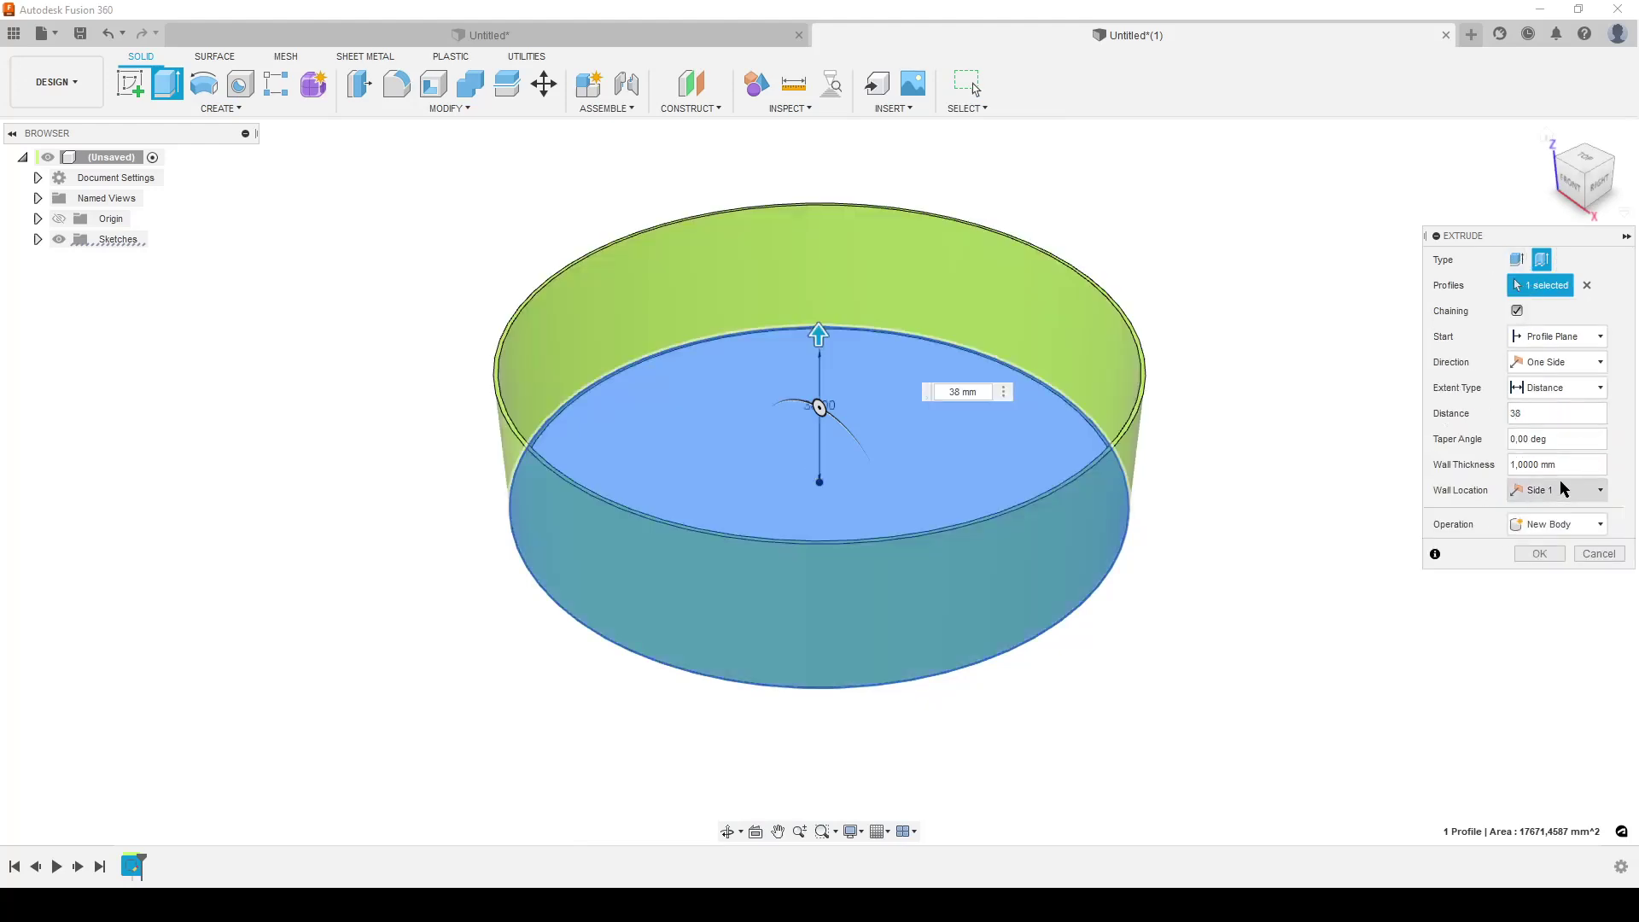
pyautogui.click(1533, 466)
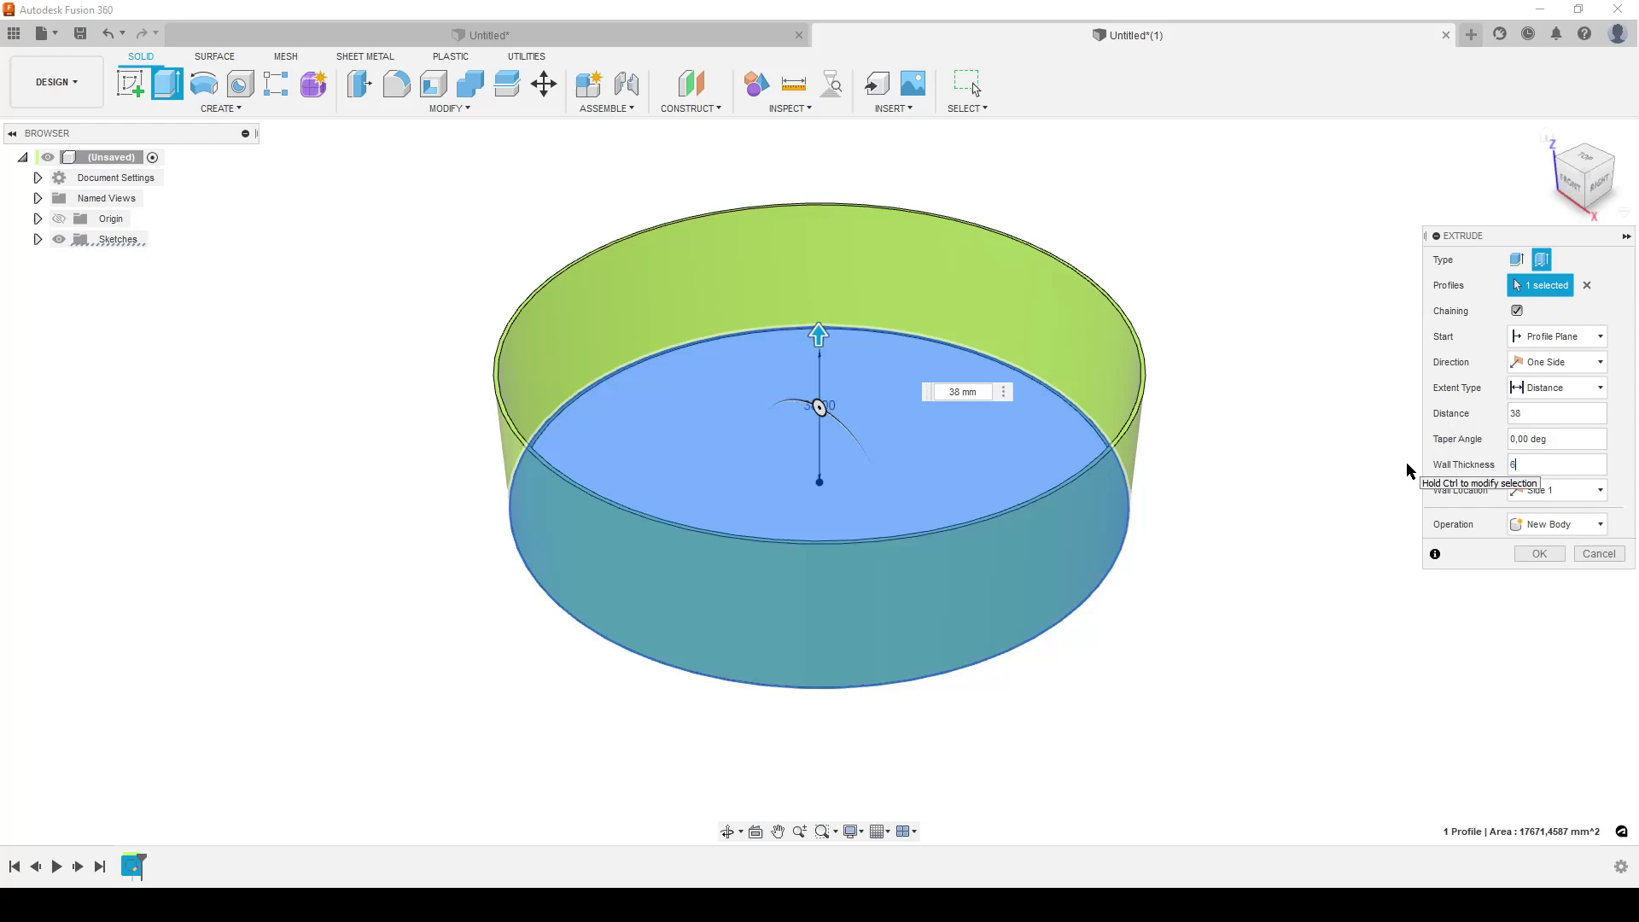
pyautogui.press('Return')
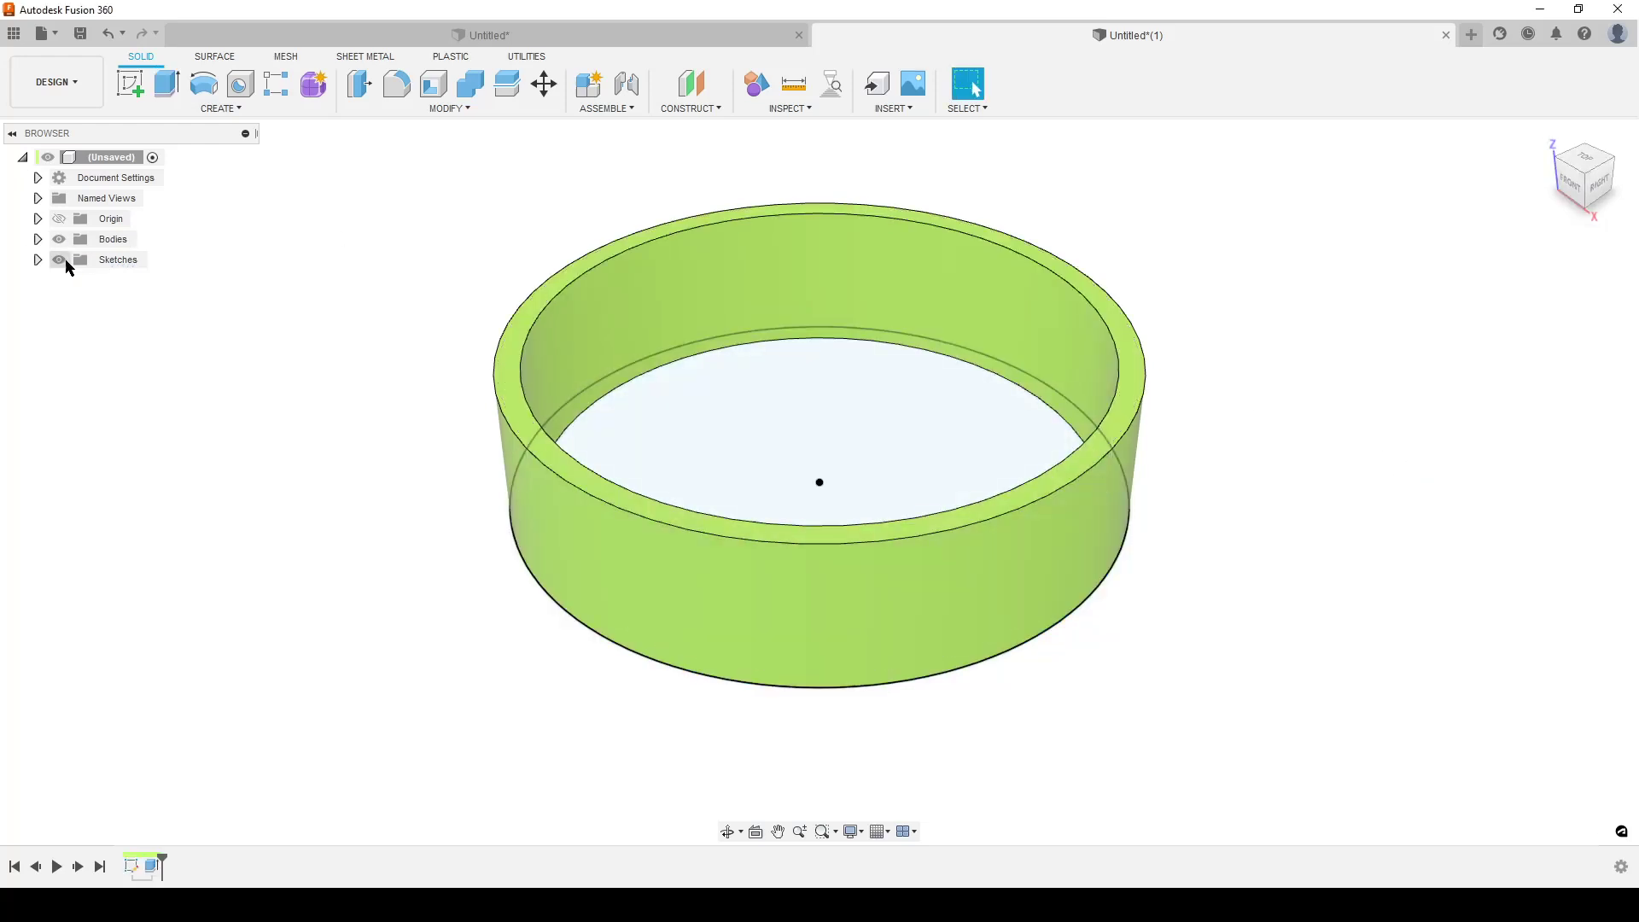
# Hide Sketch1 and draft the ring's outer wall at 28° from the top face
pyautogui.click(38, 240)
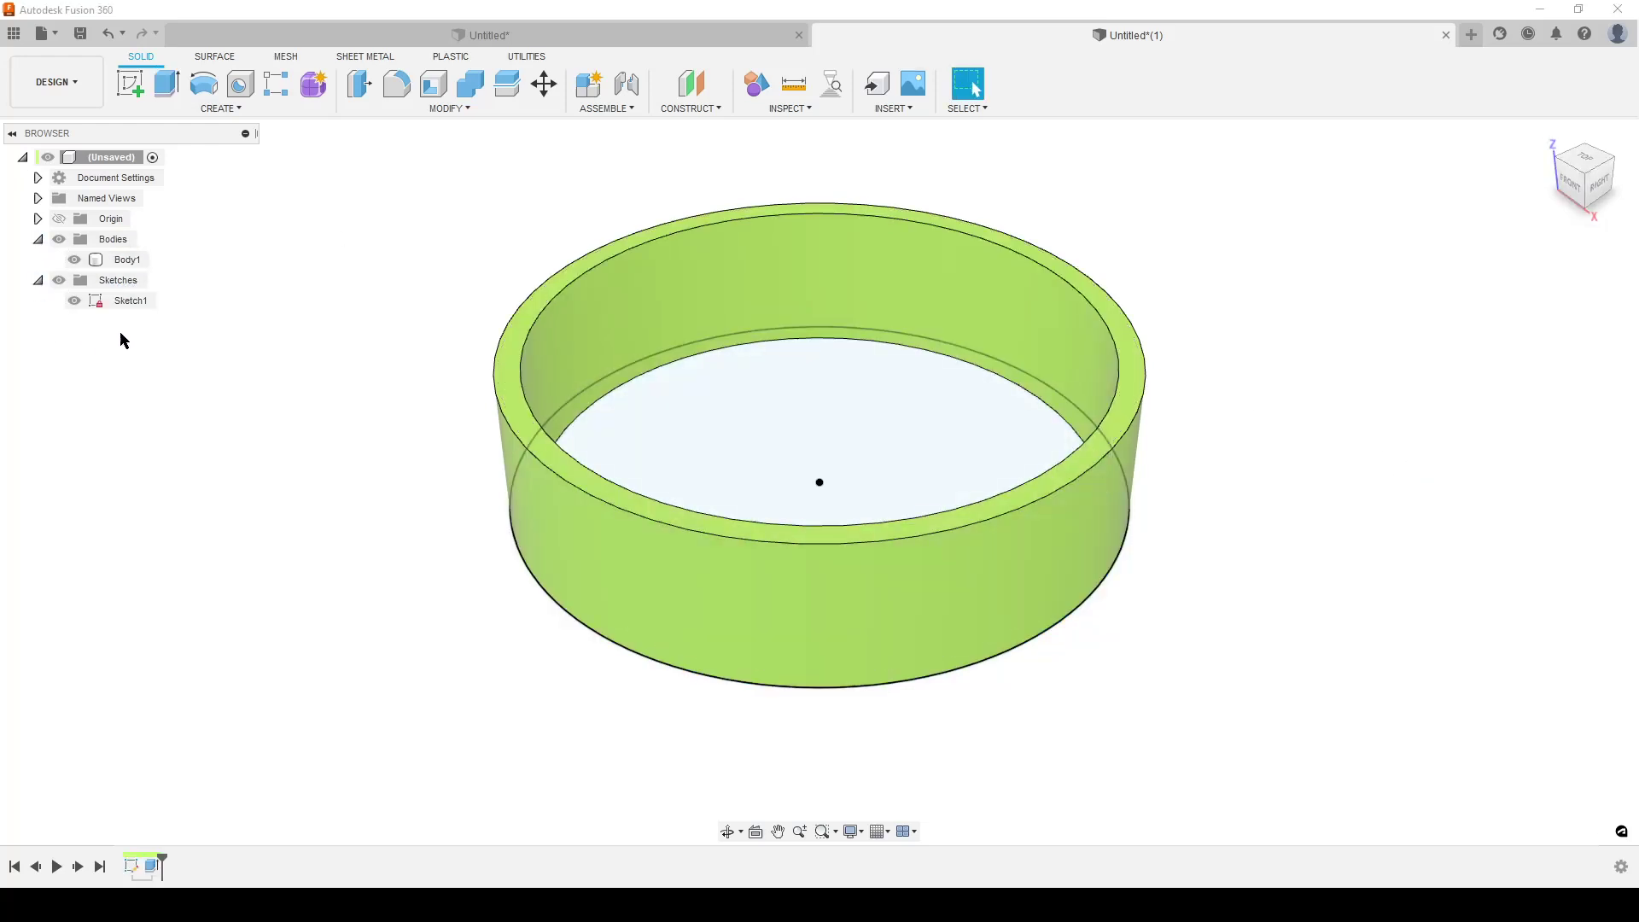
pyautogui.click(72, 302)
pyautogui.write('s')
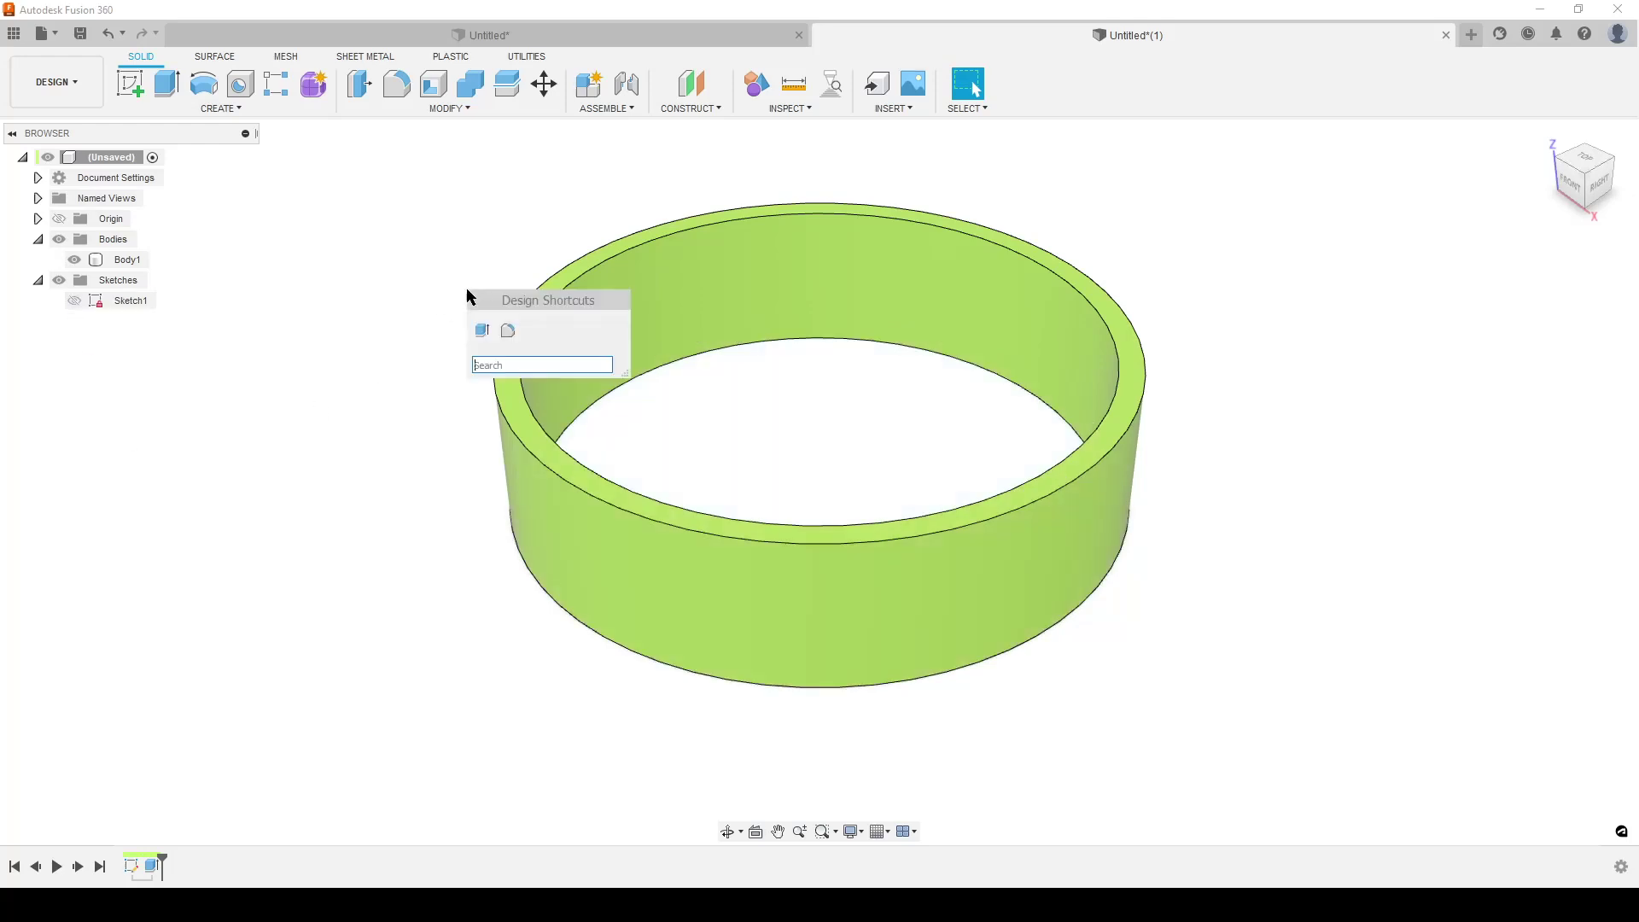
pyautogui.write('dra')
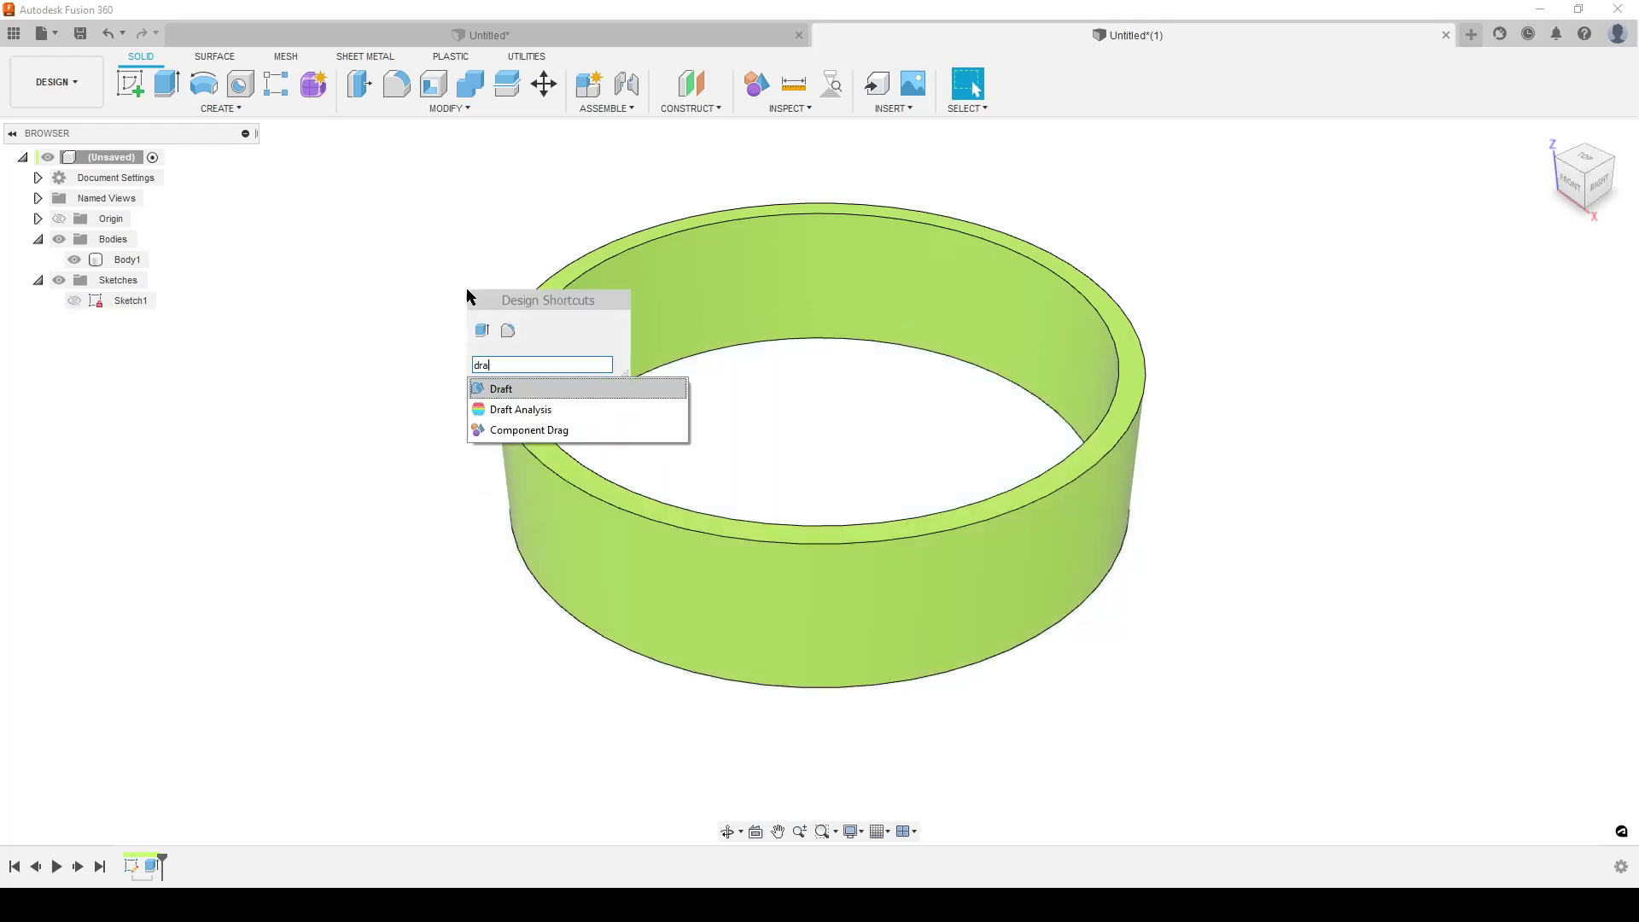
pyautogui.click(519, 388)
pyautogui.click(515, 373)
pyautogui.click(536, 540)
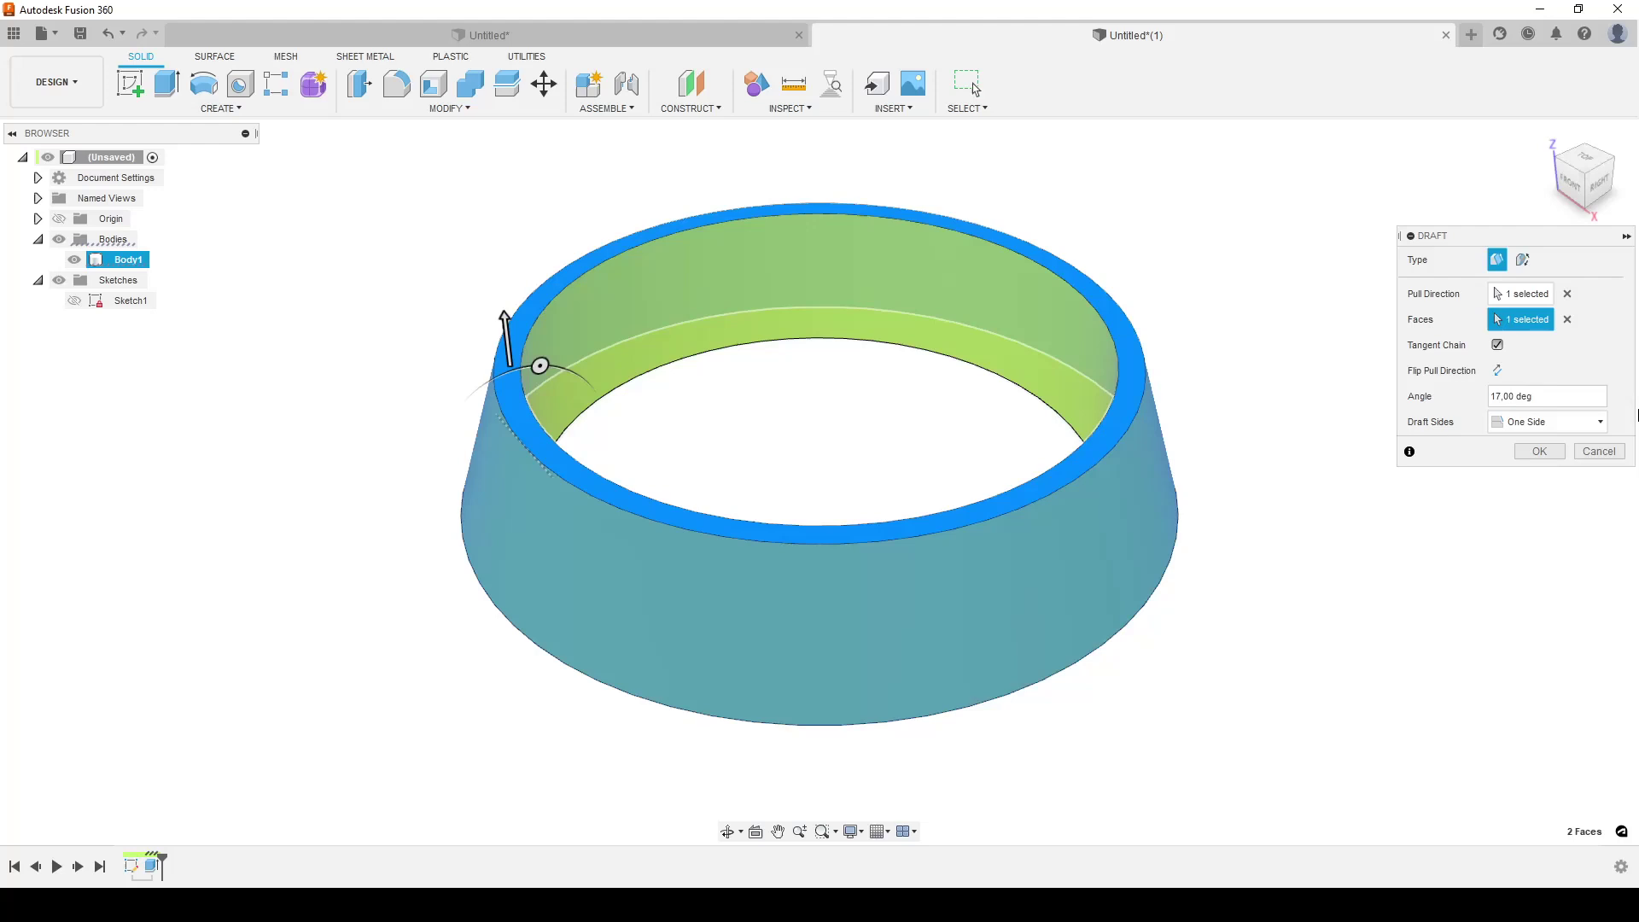
pyautogui.moveTo(1554, 396); pyautogui.dragTo(1443, 397)
pyautogui.press('Return')
pyautogui.press('Return')
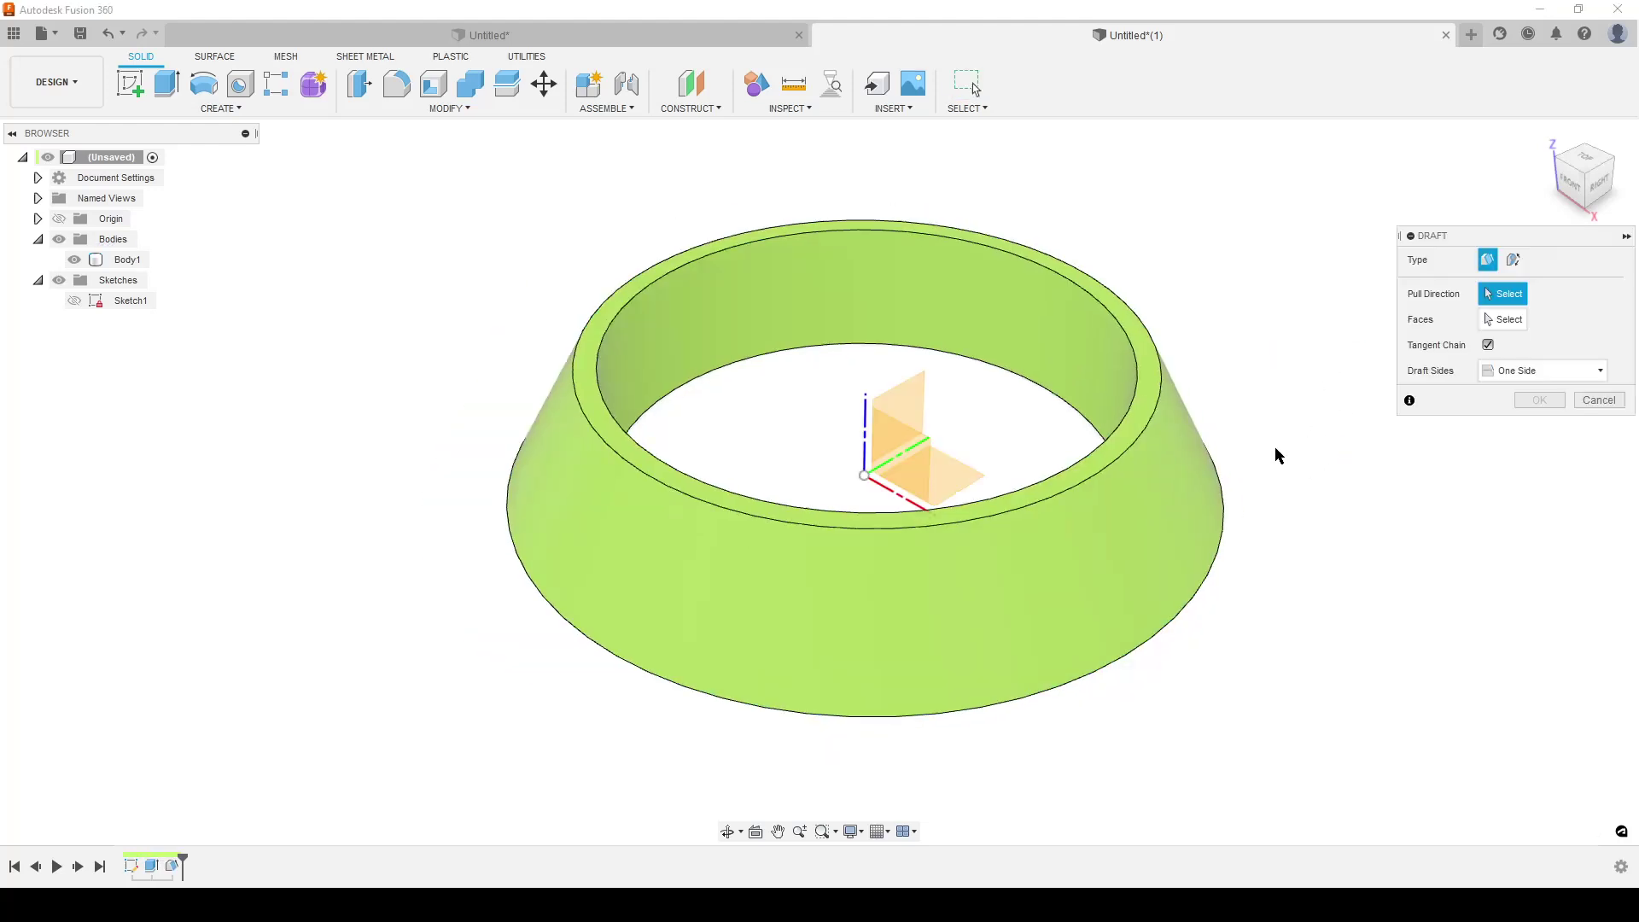
# Draft the ring's inner wall at 10° from the top face
pyautogui.click(632, 304)
pyautogui.click(957, 414)
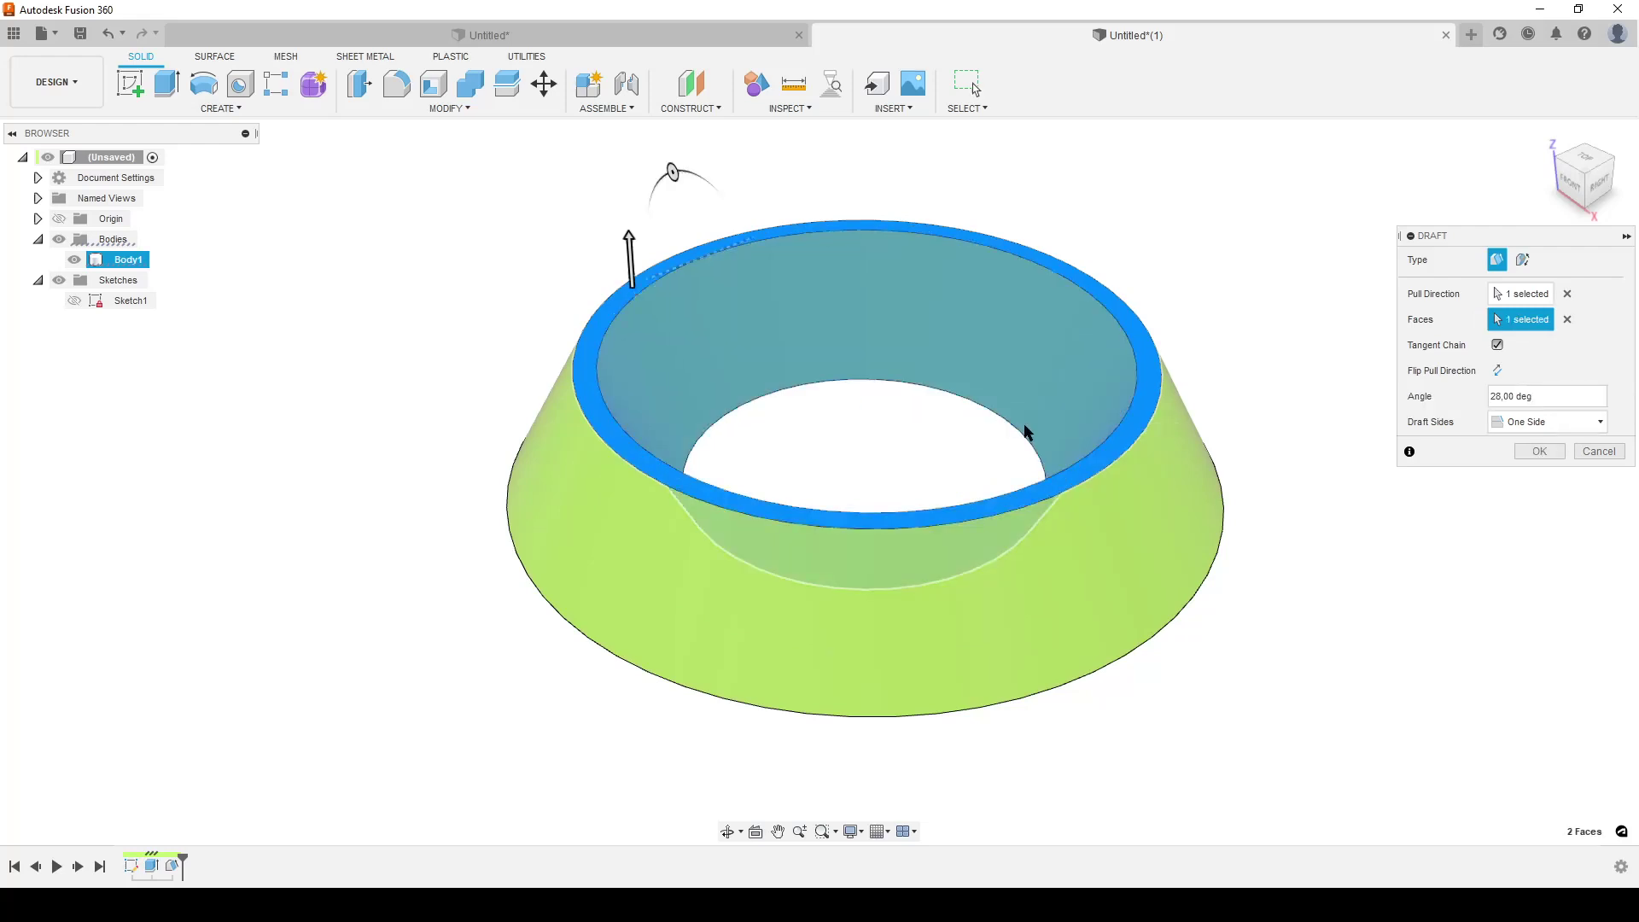
pyautogui.moveTo(1560, 396); pyautogui.dragTo(1456, 414)
pyautogui.write('10')
pyautogui.press('Return')
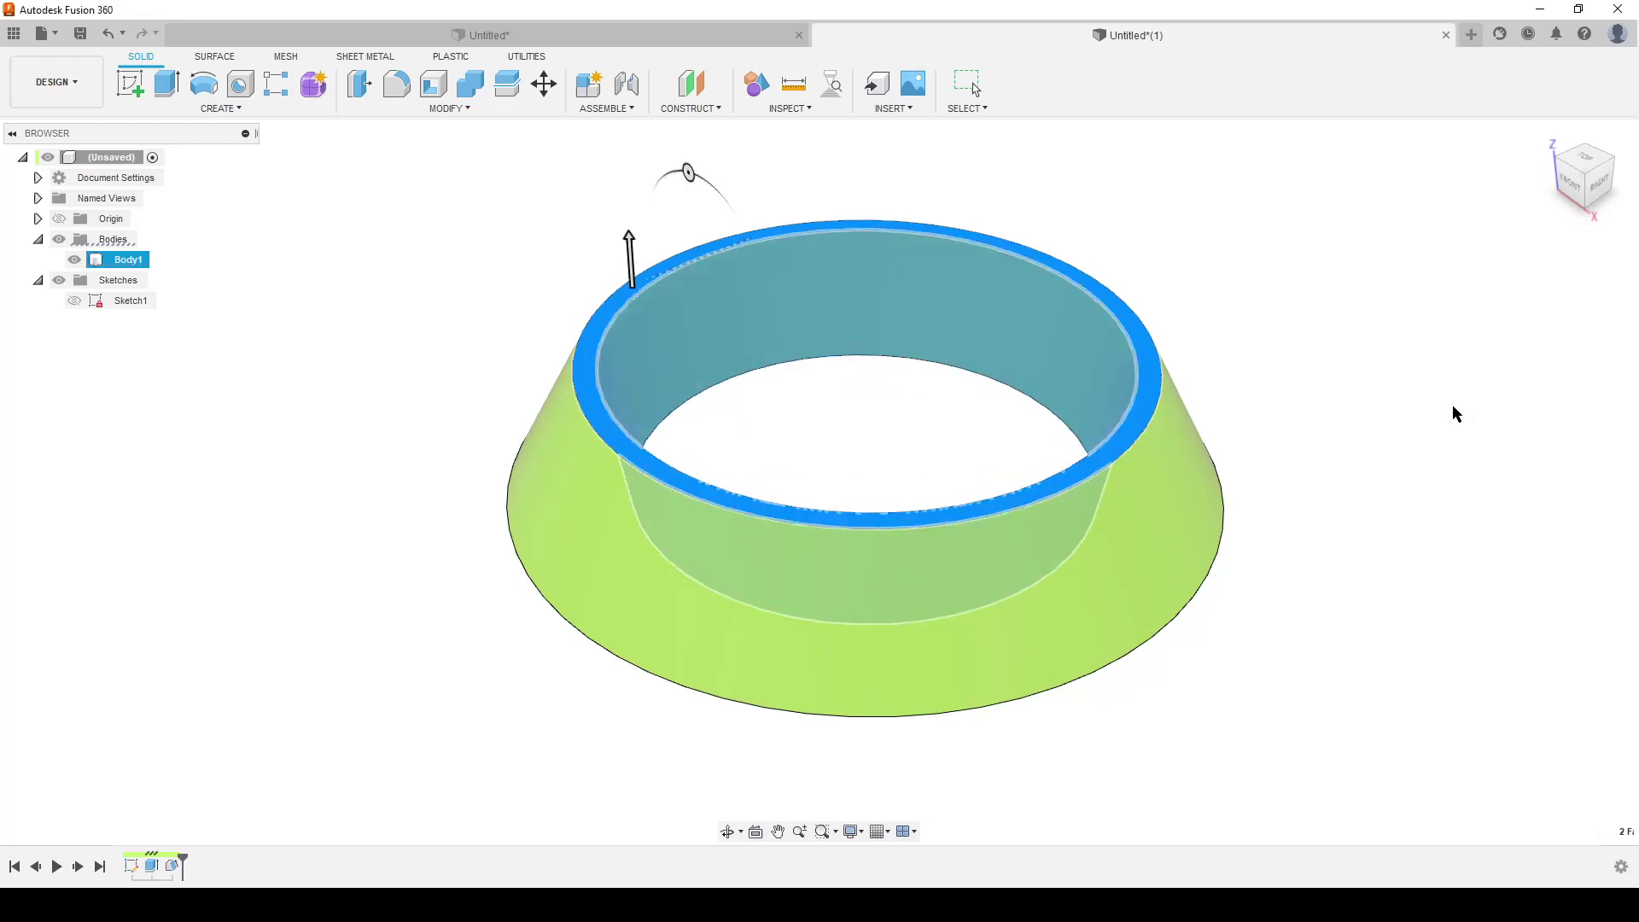
pyautogui.click(791, 108)
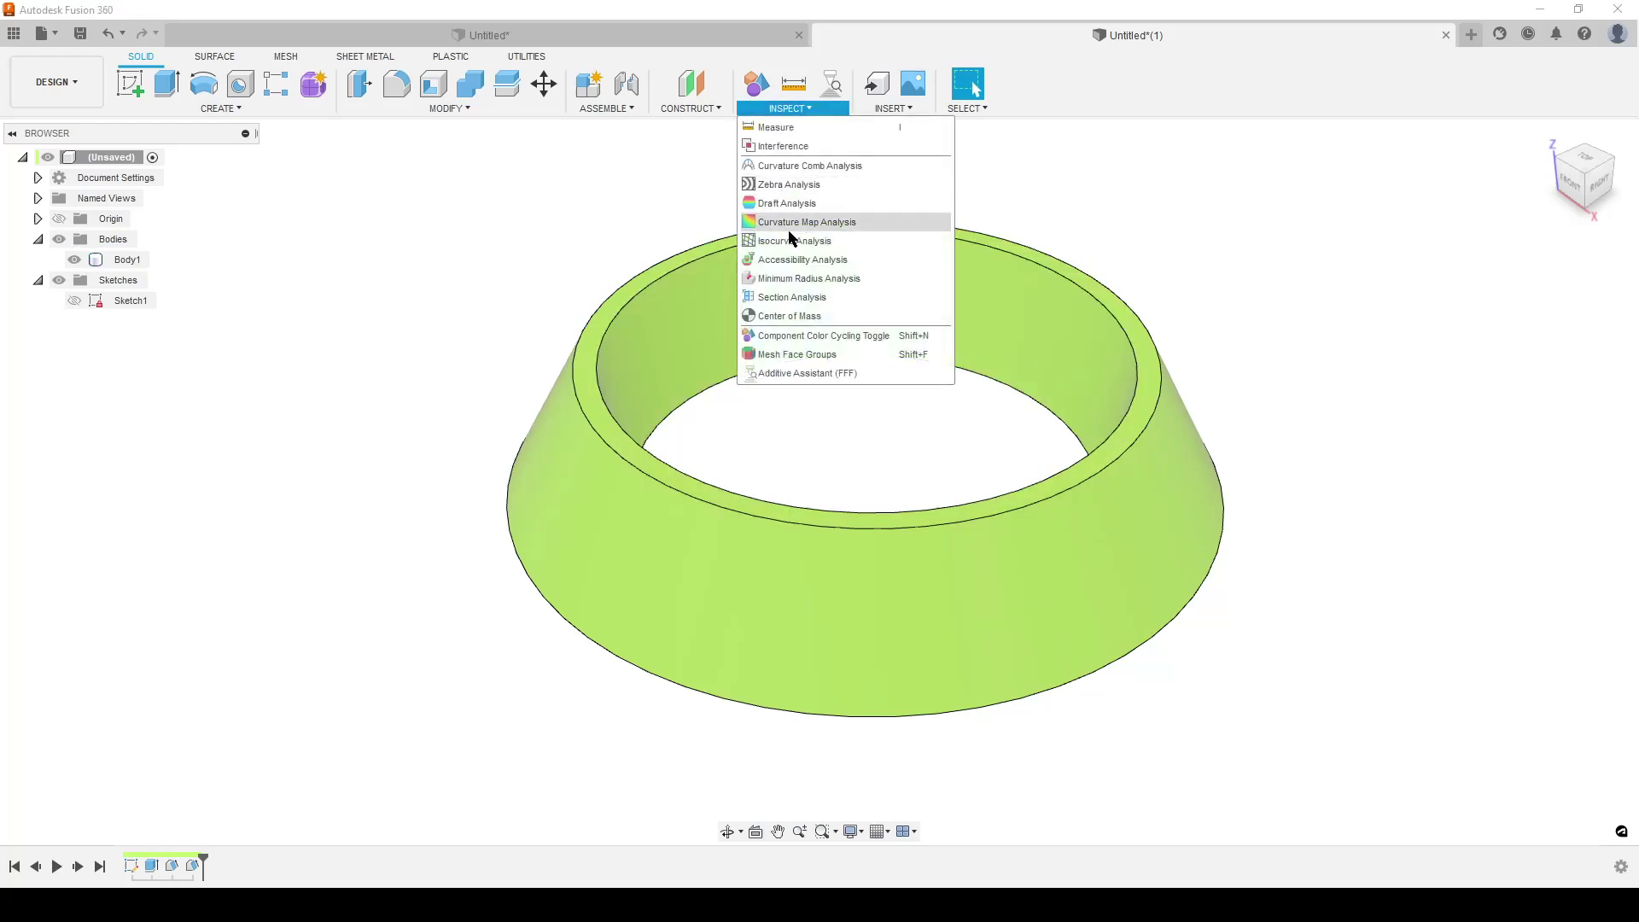
pyautogui.click(791, 297)
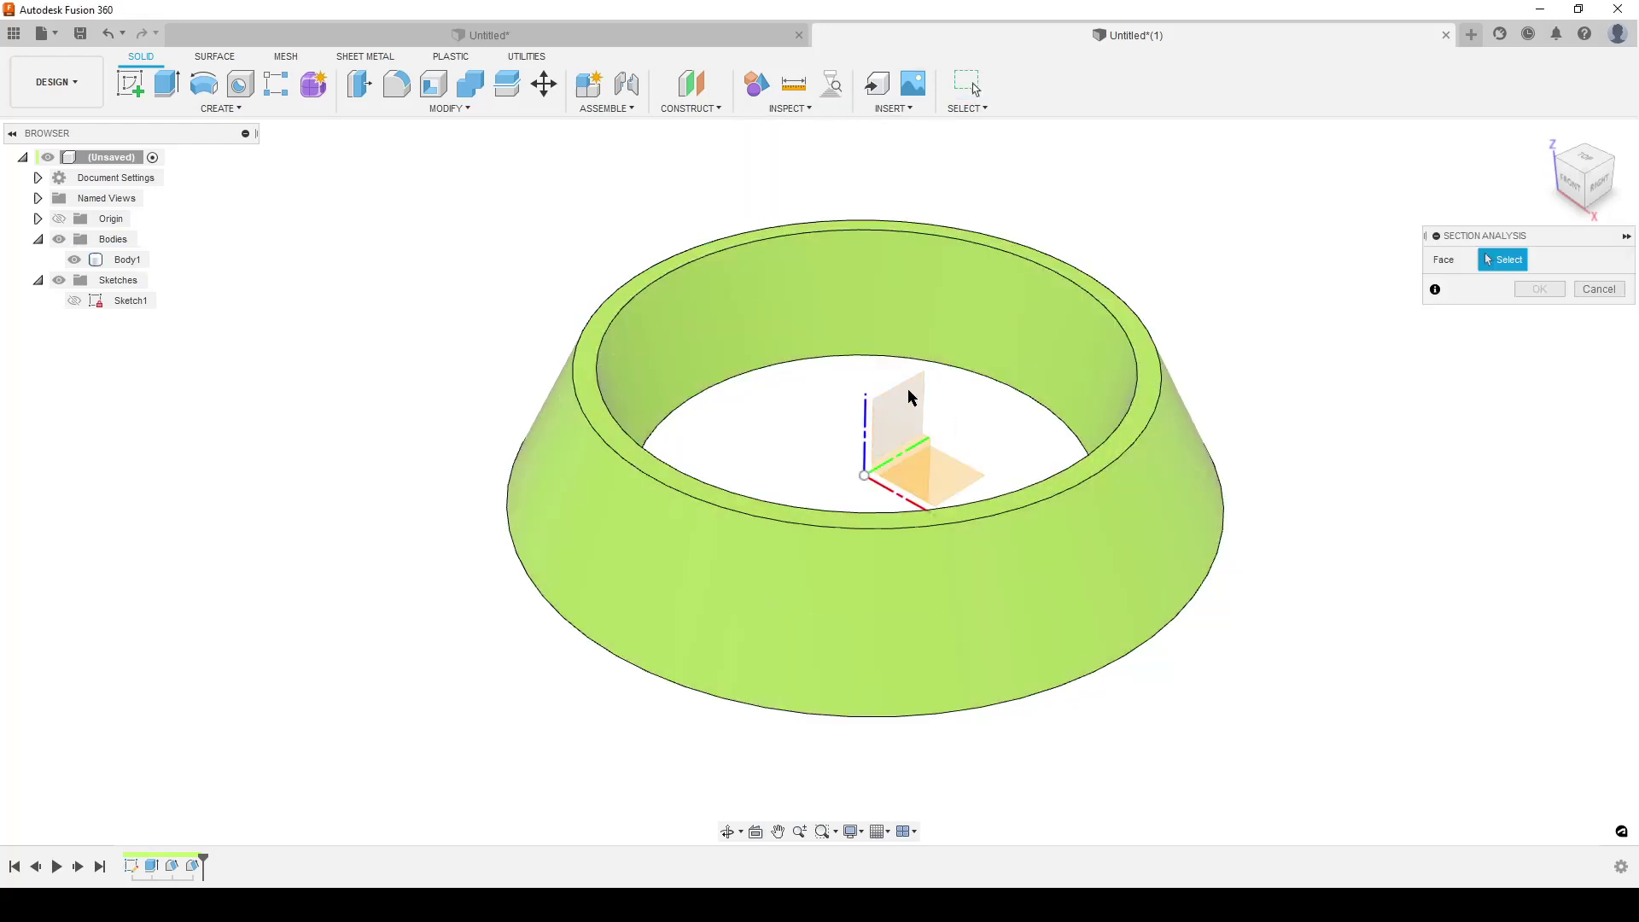
pyautogui.click(907, 425)
pyautogui.keyDown('shift'); pyautogui.moveTo(1035, 575); pyautogui.dragTo(879, 488, button='middle'); pyautogui.keyUp('shift')
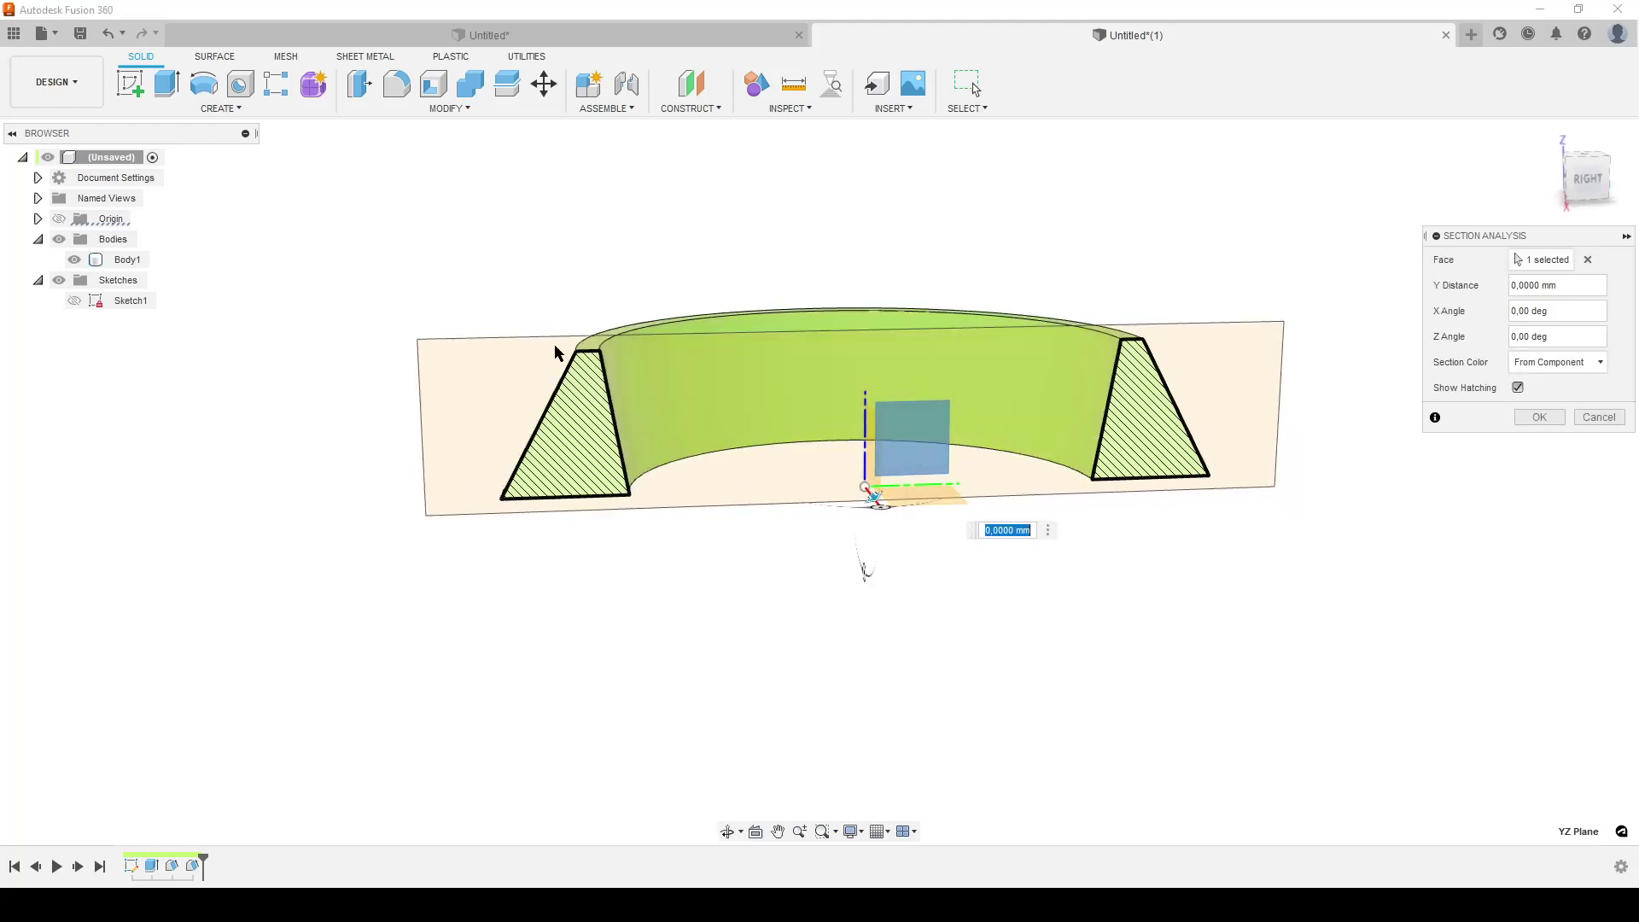
pyautogui.click(1595, 430)
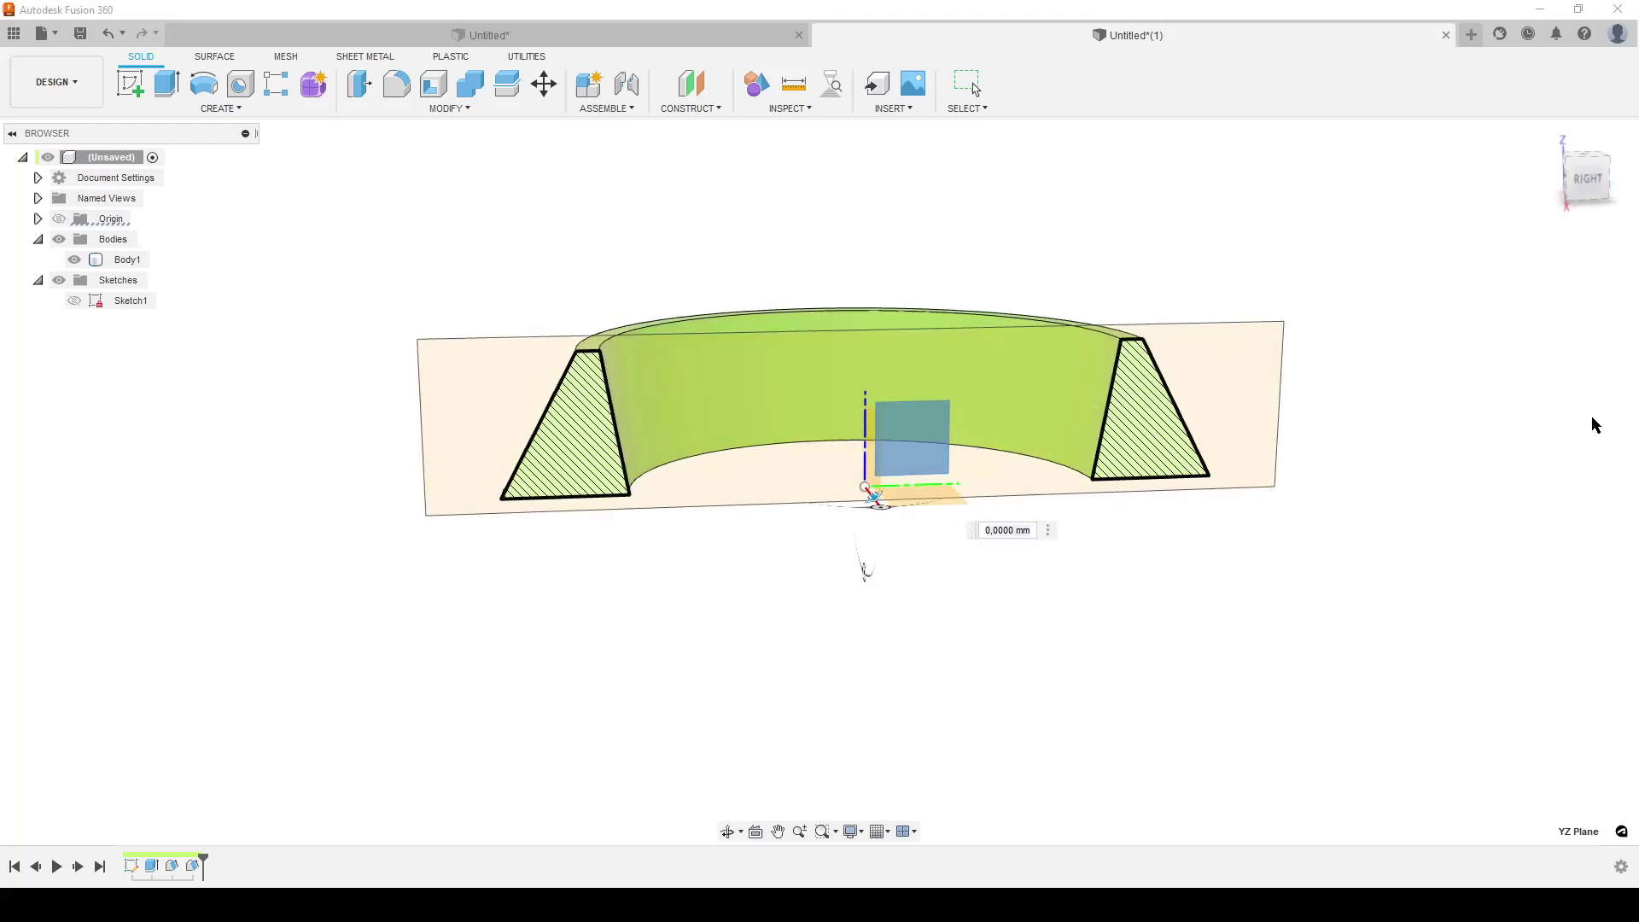
pyautogui.keyDown('shift'); pyautogui.moveTo(232, 437); pyautogui.dragTo(937, 475, button='middle'); pyautogui.keyUp('shift')
pyautogui.click(577, 36)
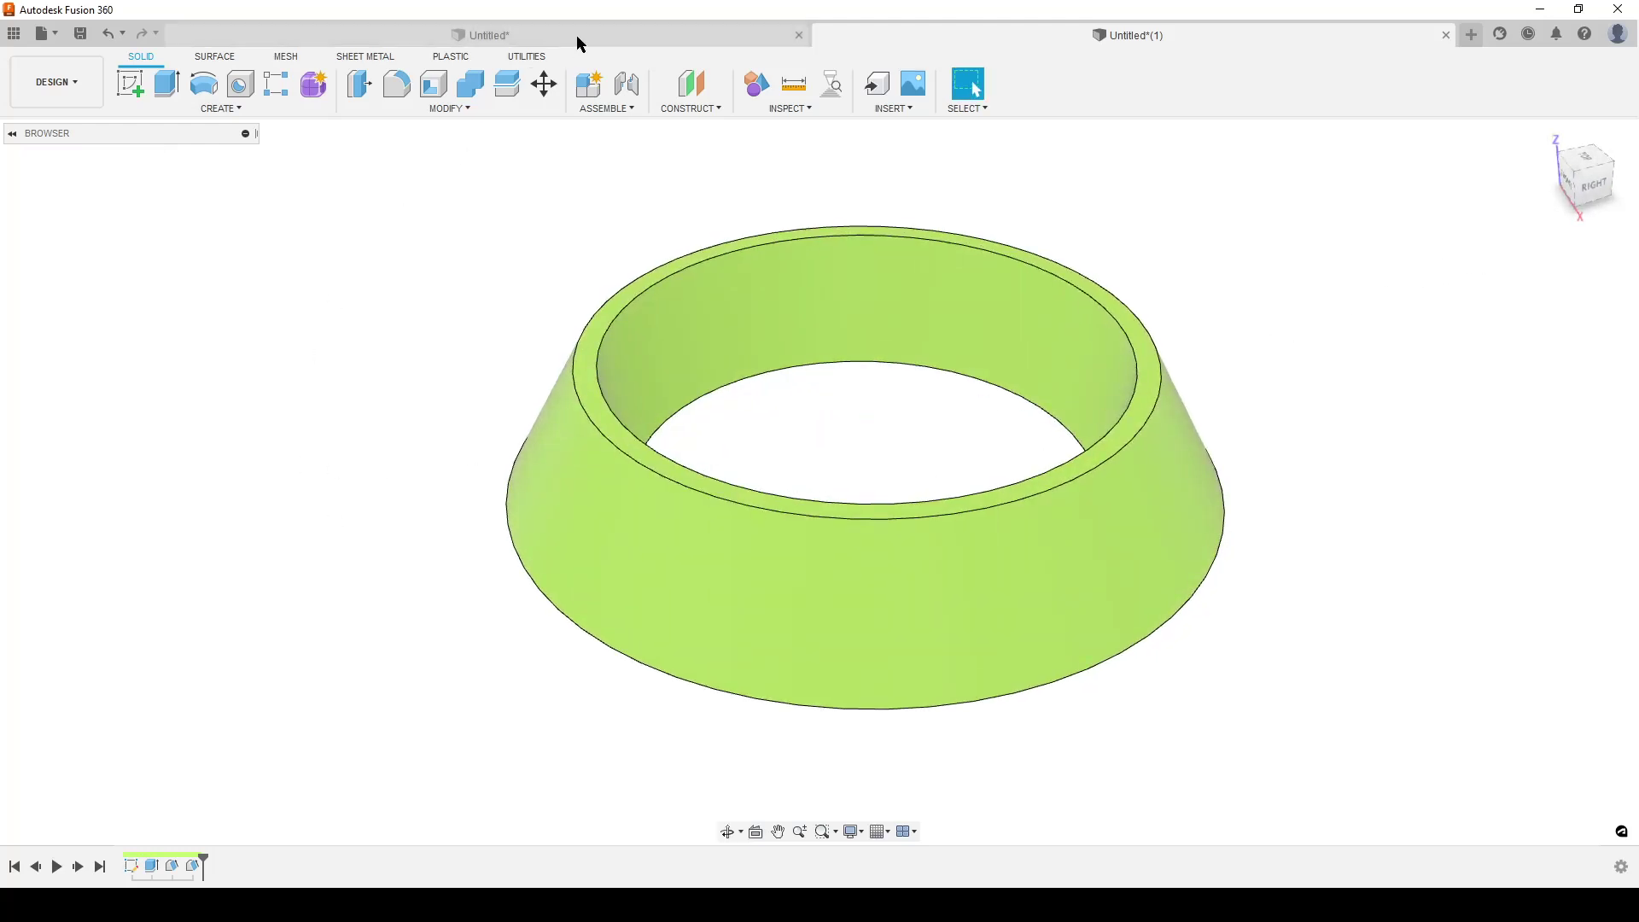
pyautogui.click(1572, 186)
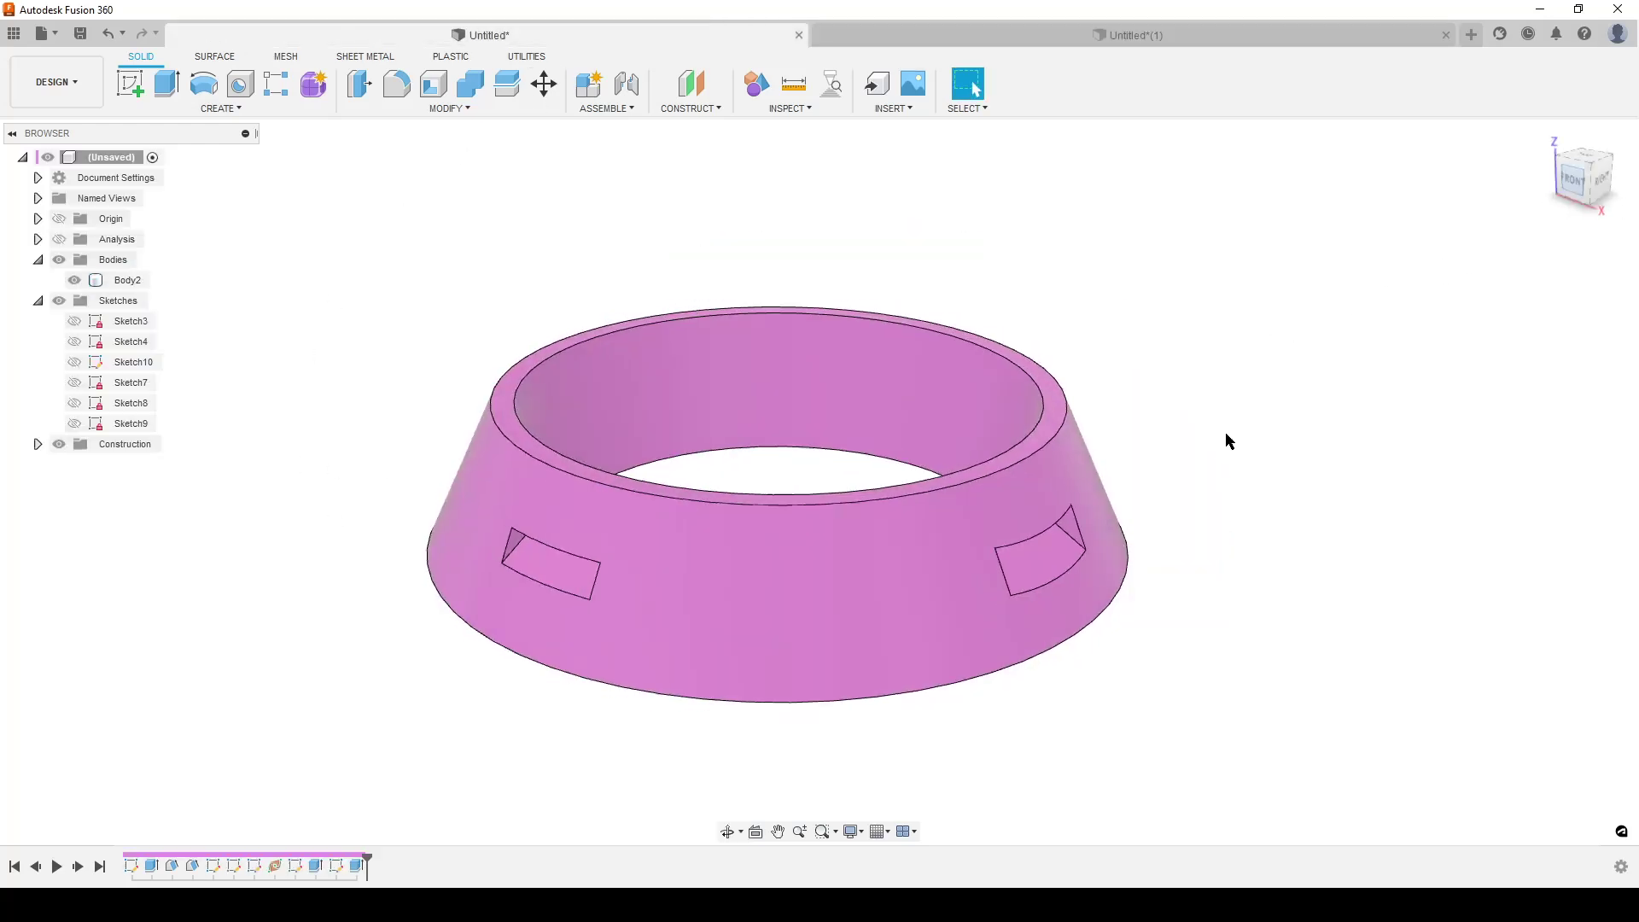
pyautogui.click(725, 468)
pyautogui.click(965, 250)
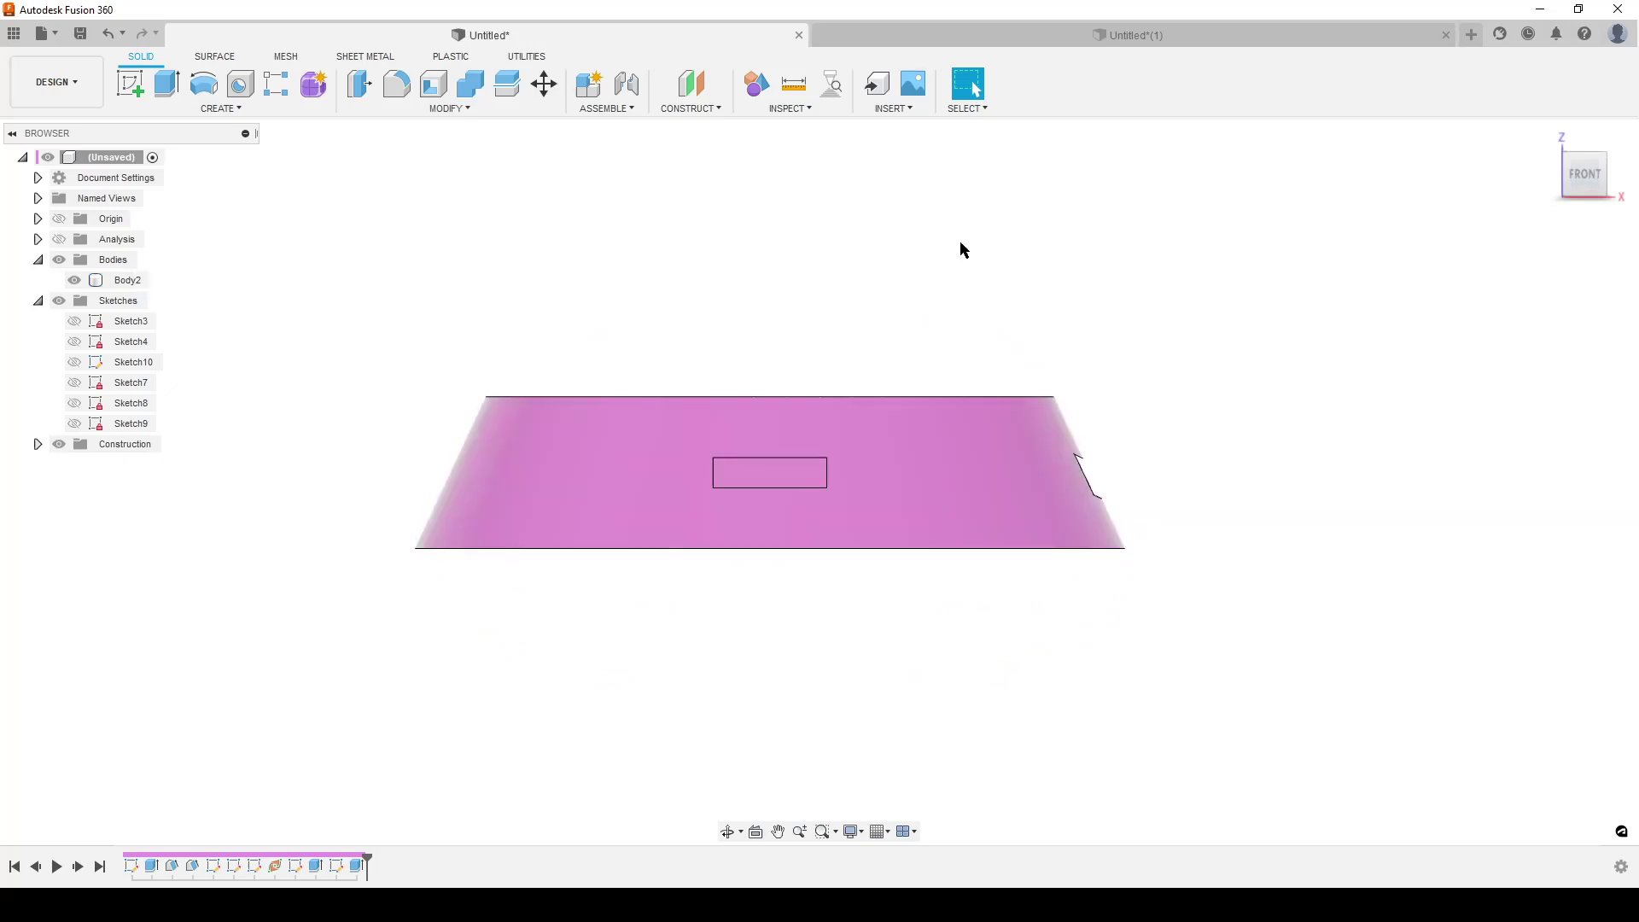
pyautogui.click(1005, 33)
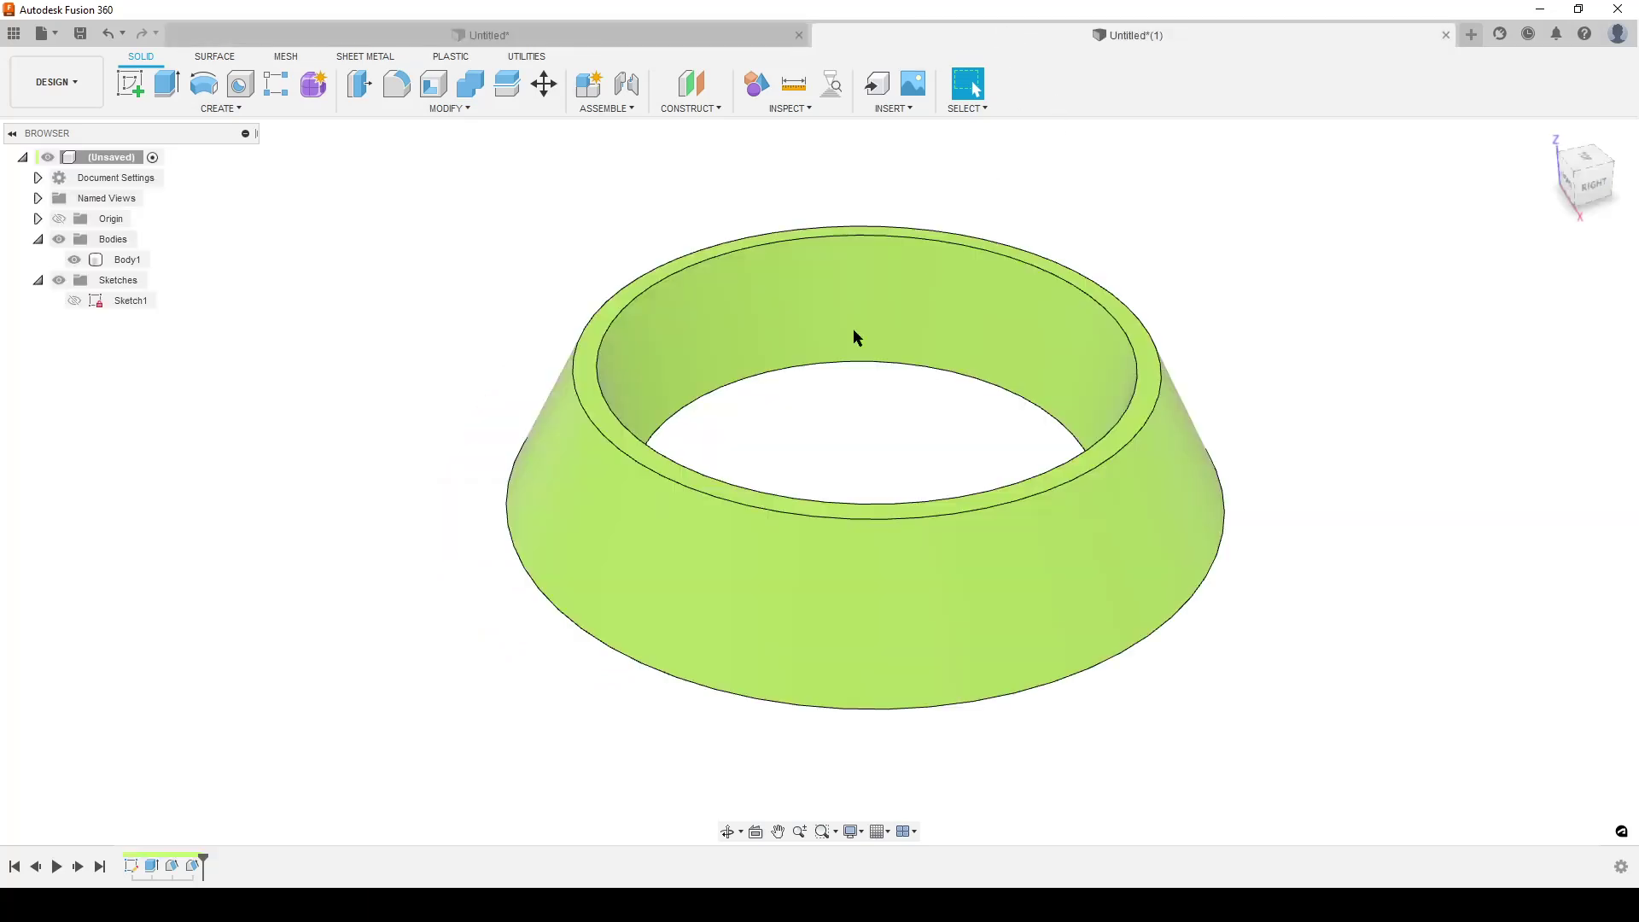
# Start a sketch on the vertical origin plane and draw a rectangle inside the ring
pyautogui.click(130, 83)
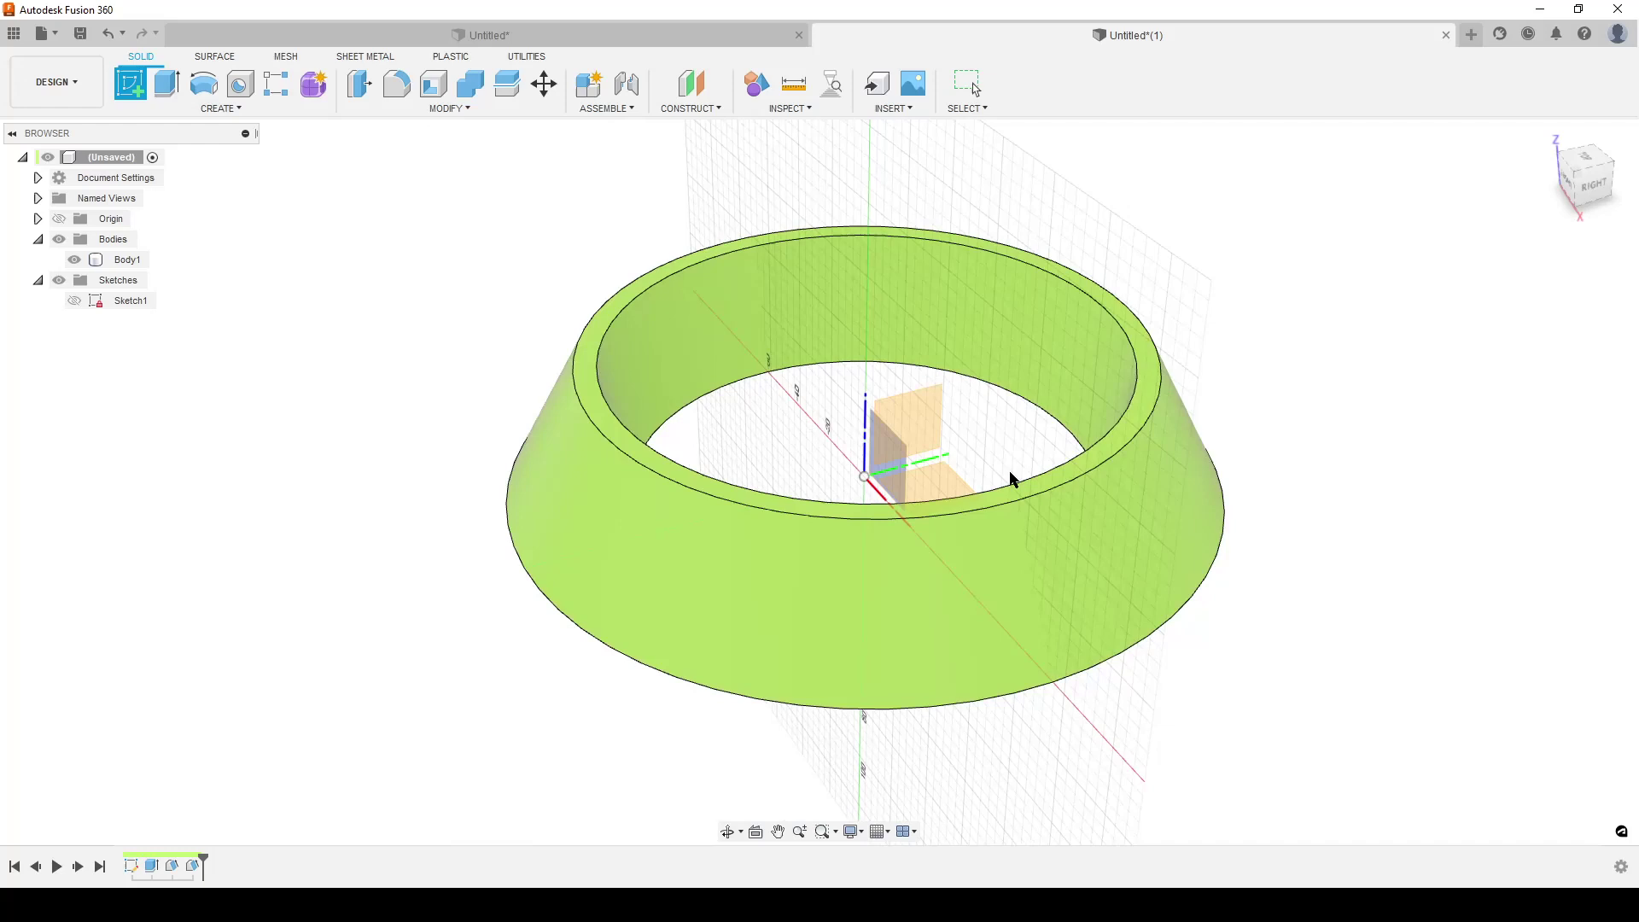
pyautogui.click(898, 452)
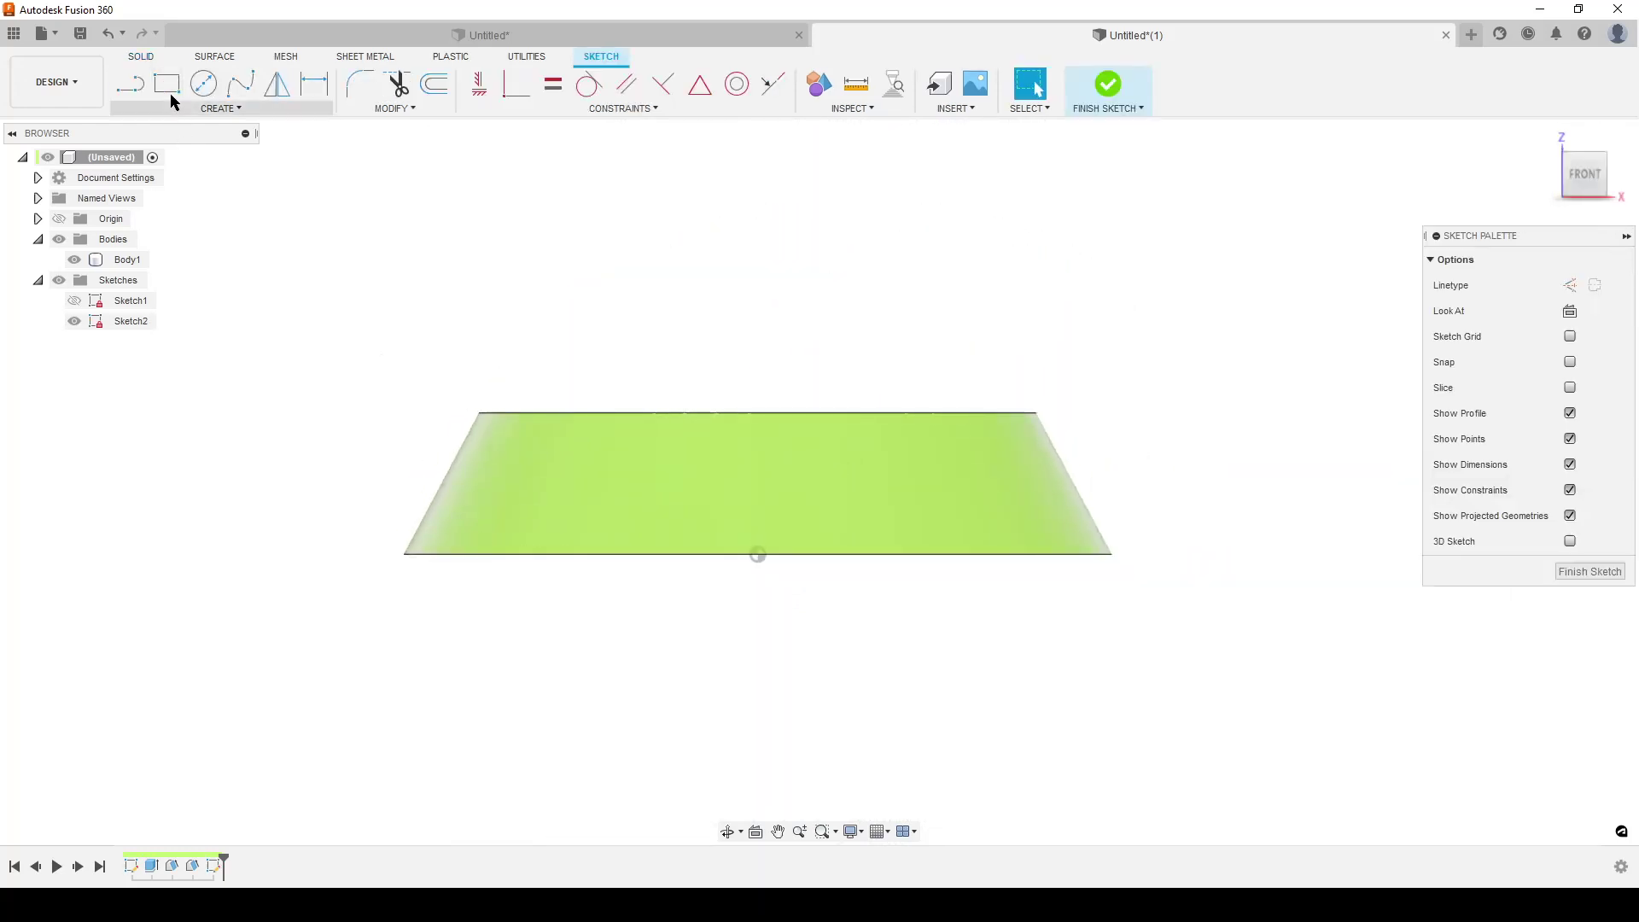
pyautogui.click(166, 83)
pyautogui.click(620, 217)
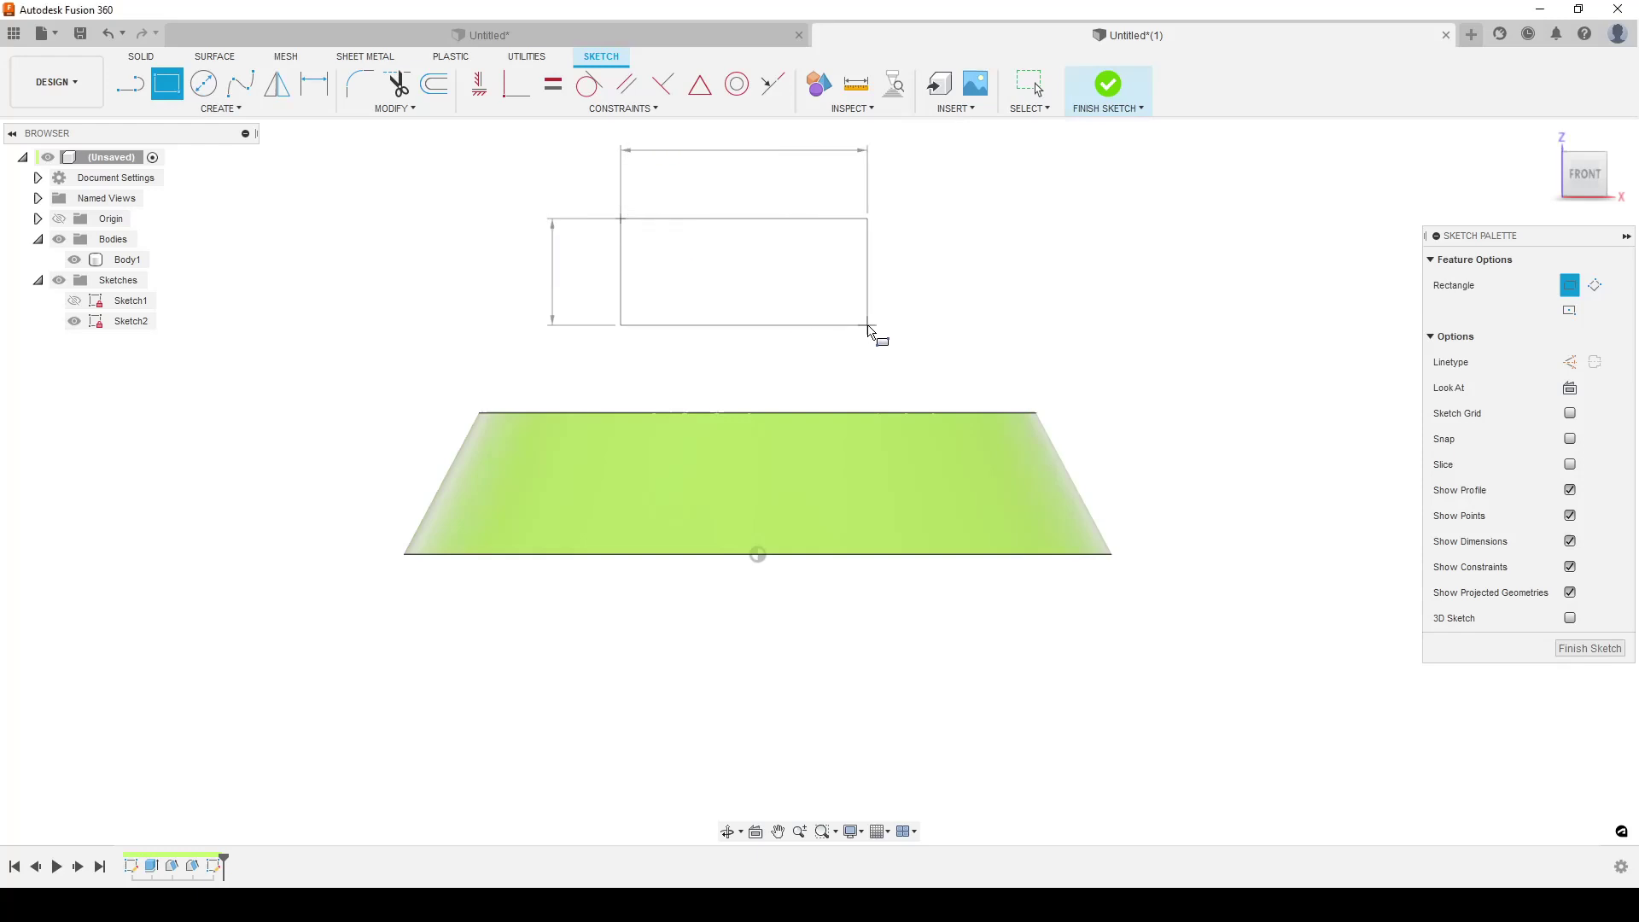
pyautogui.click(868, 326)
# Add a vertical construction line from the rectangle's bottom midpoint to the ring's base
pyautogui.press('l')
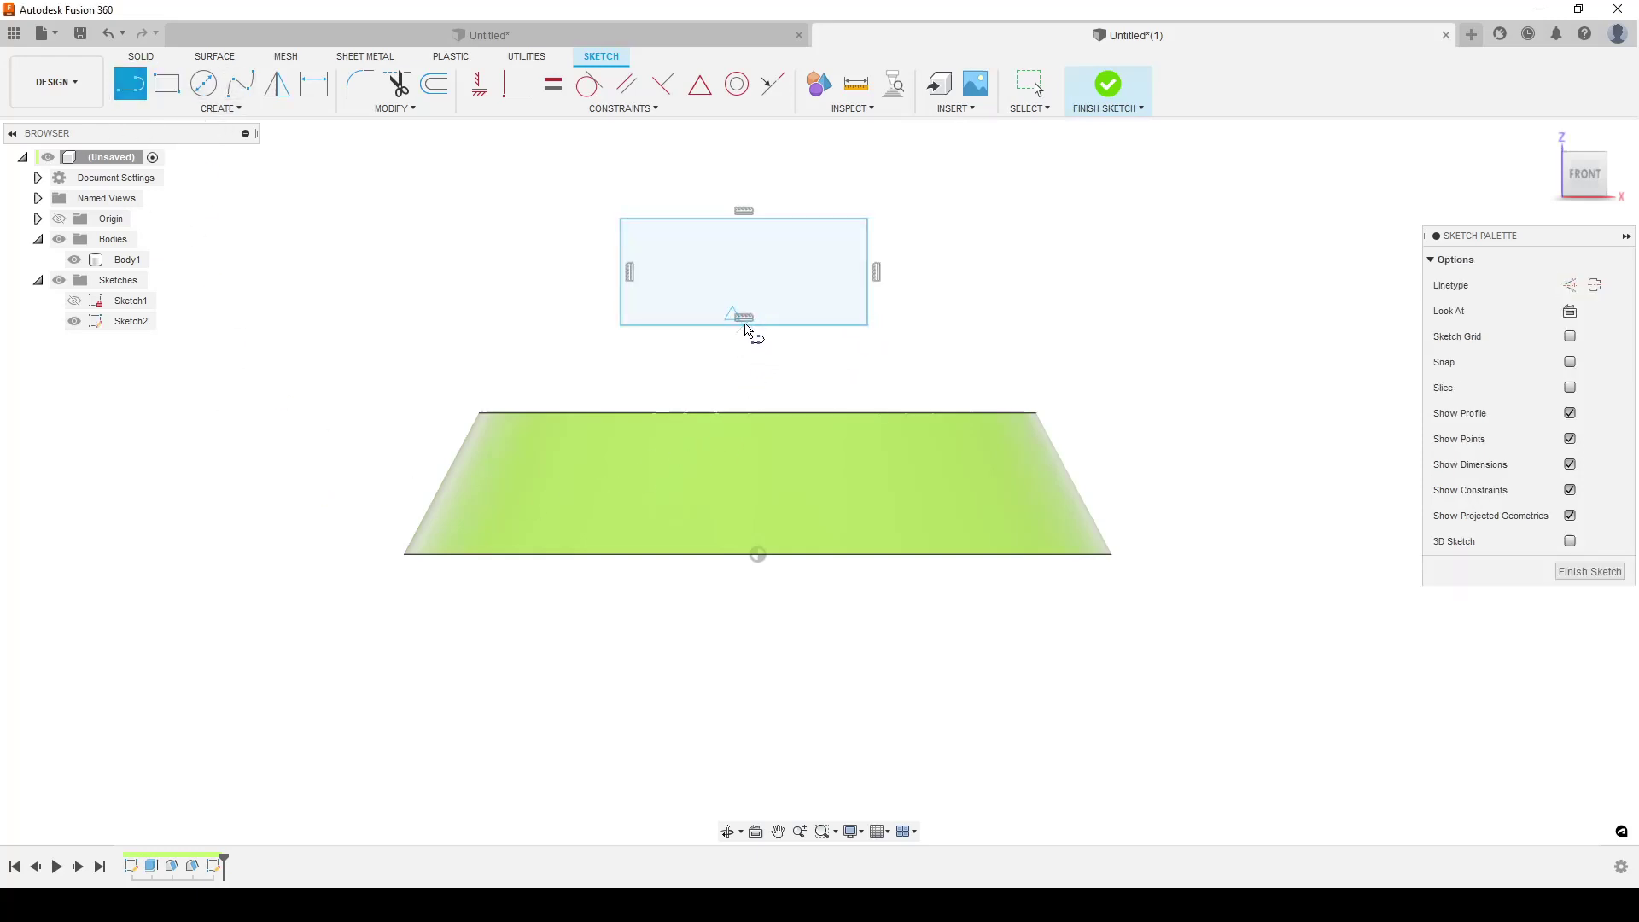
pyautogui.click(750, 331)
pyautogui.click(758, 555)
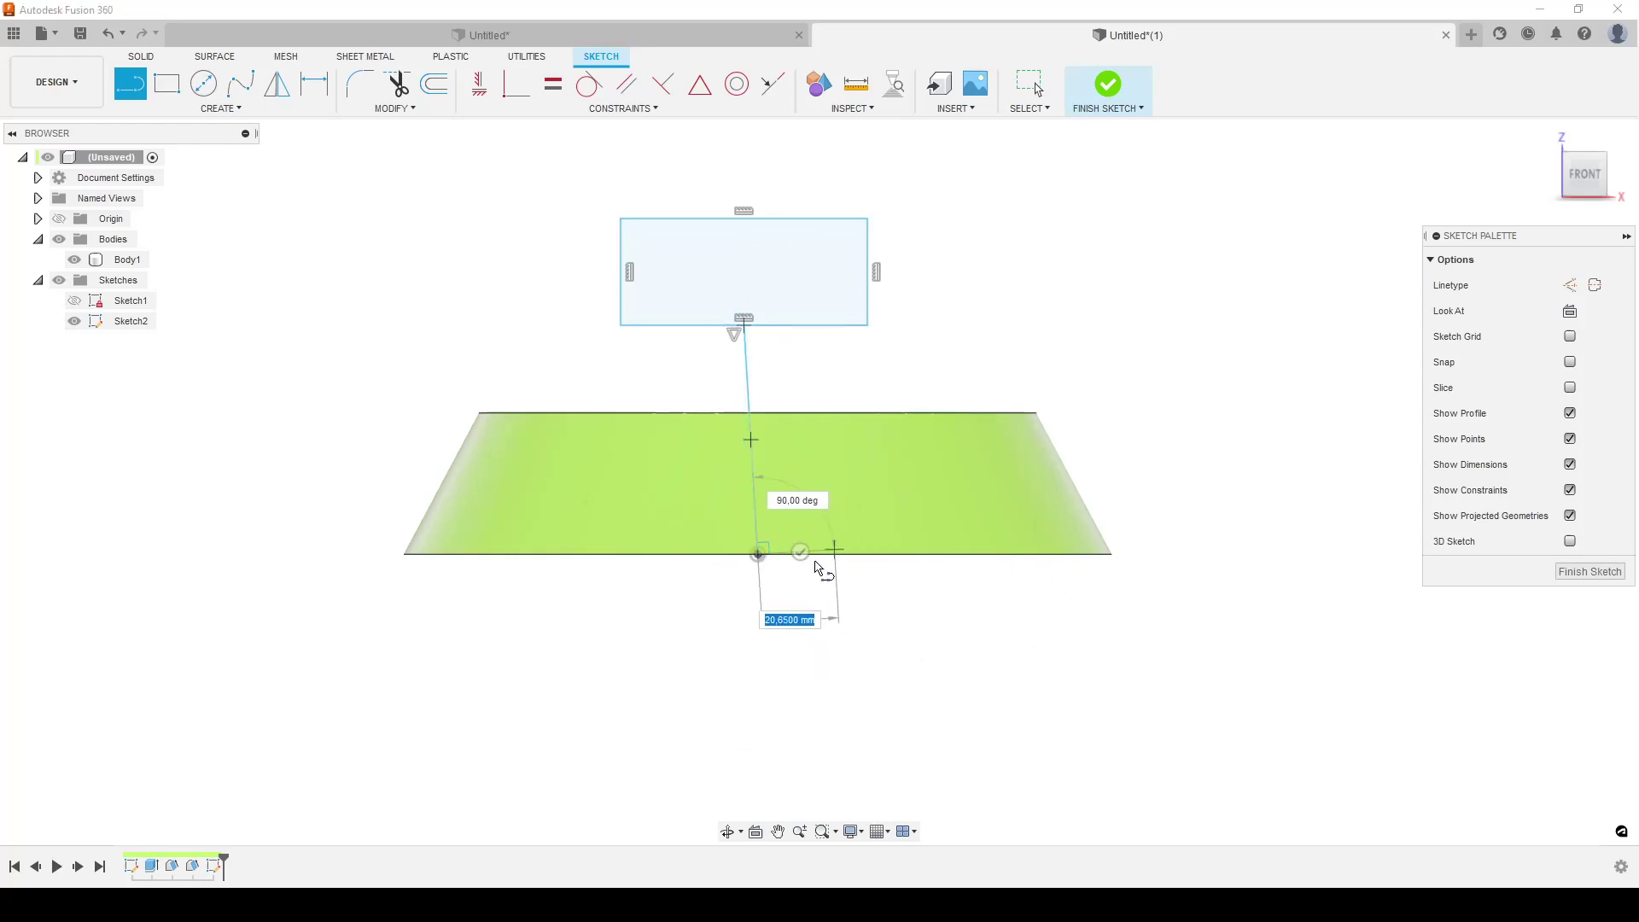
pyautogui.press('Escape')
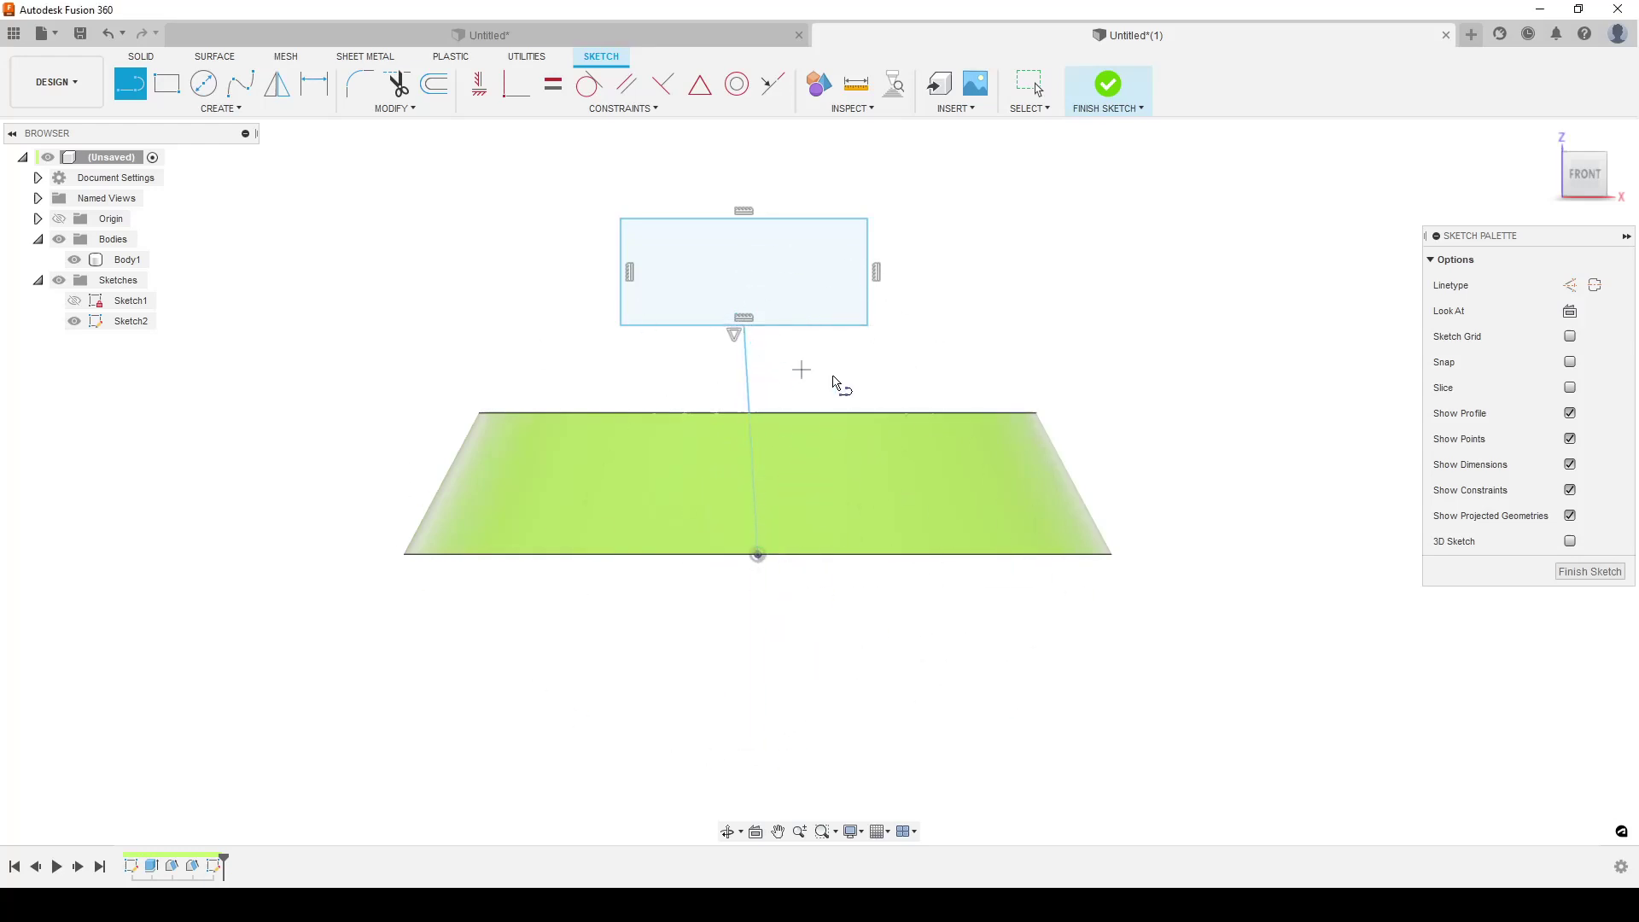
pyautogui.press('Escape')
pyautogui.click(751, 365)
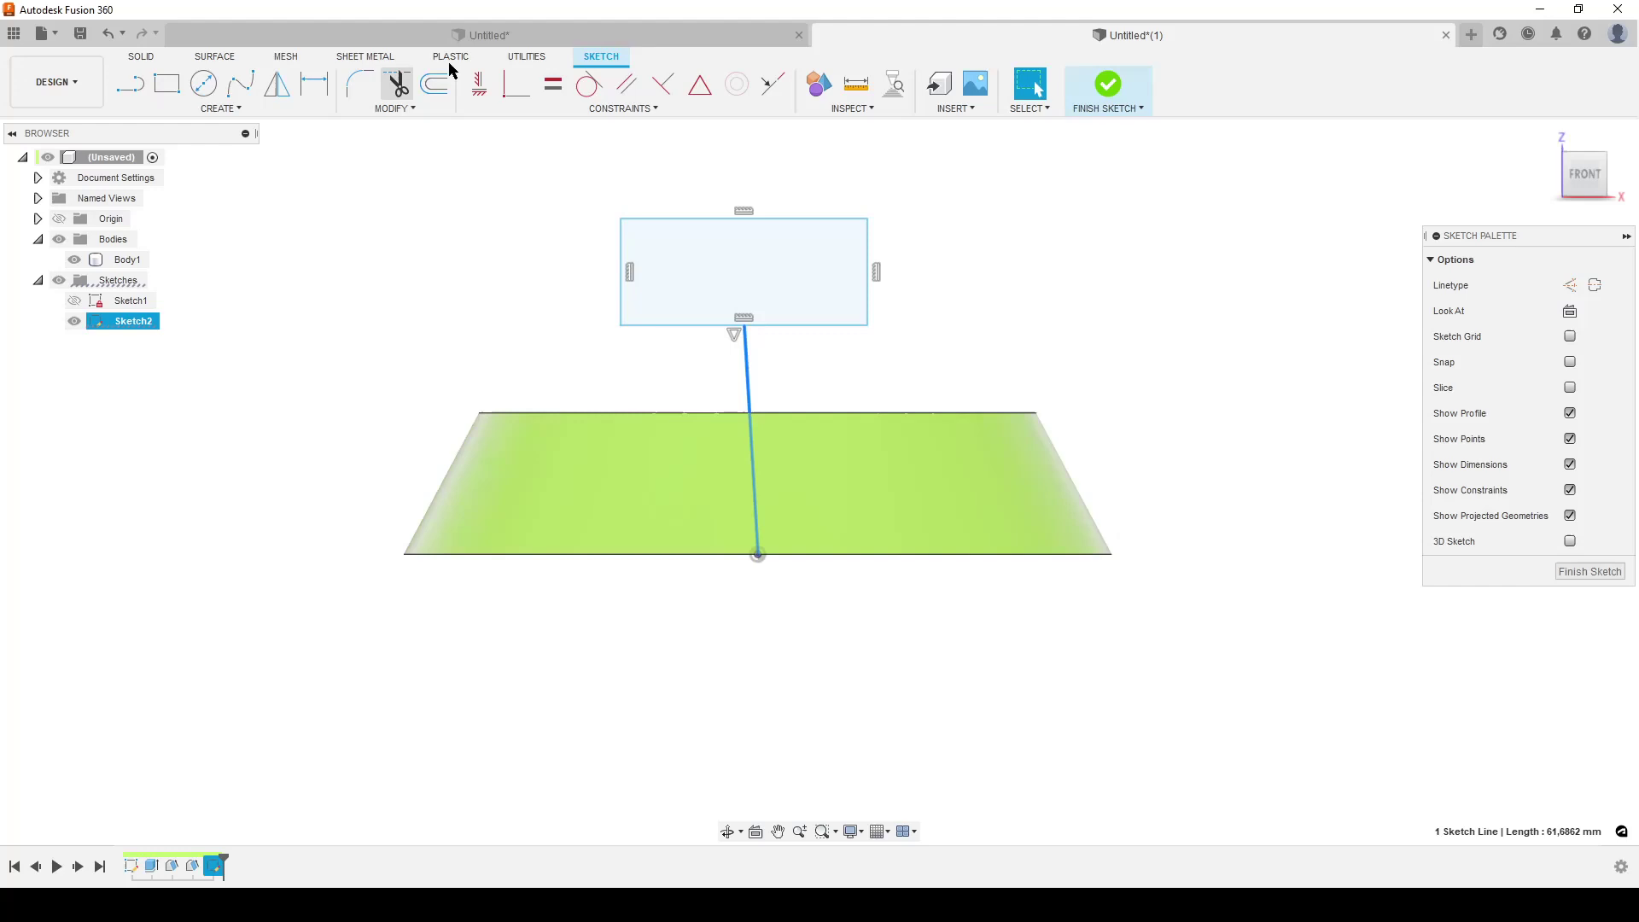
pyautogui.click(480, 83)
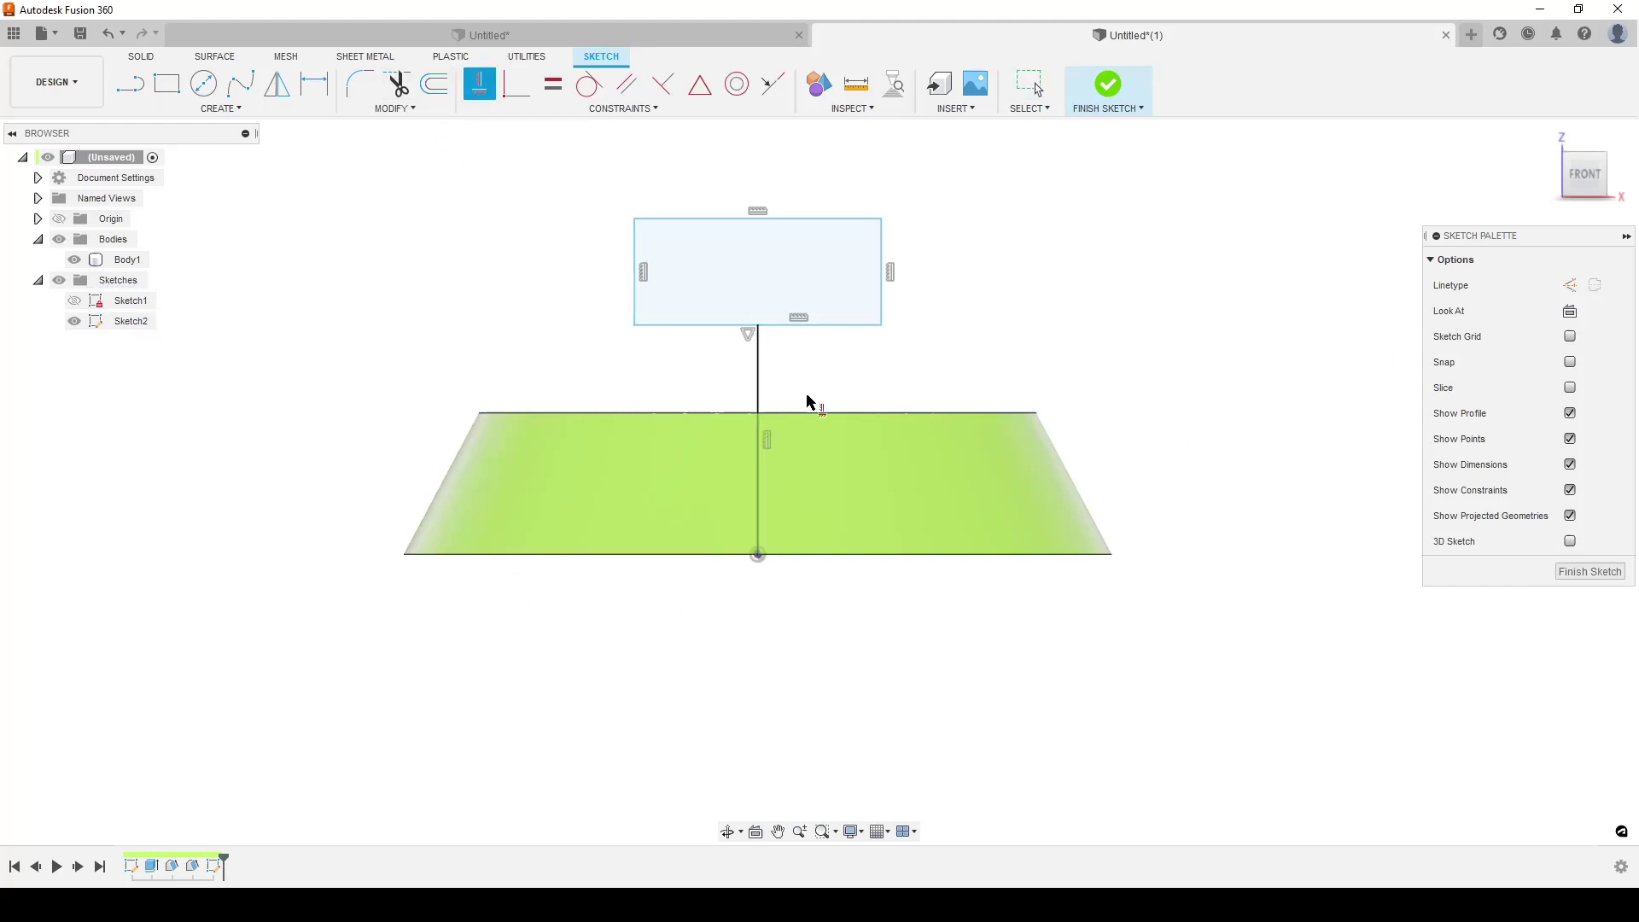
pyautogui.press('Escape')
pyautogui.click(758, 369)
pyautogui.click(1570, 285)
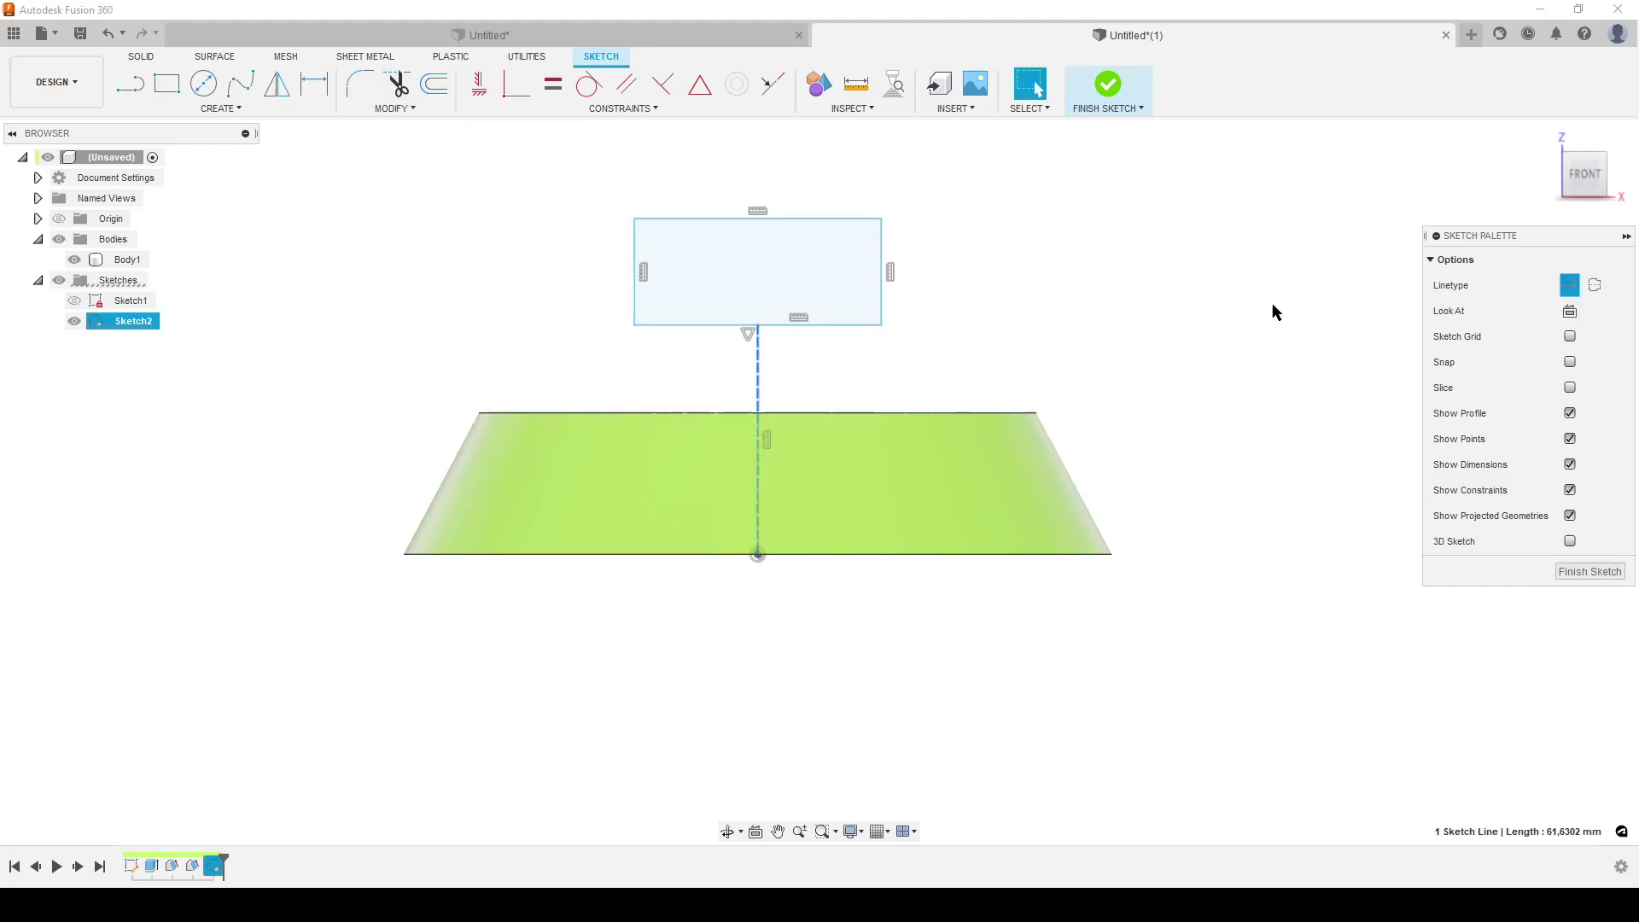
# Dimension the construction line to 8 mm
pyautogui.press('d')
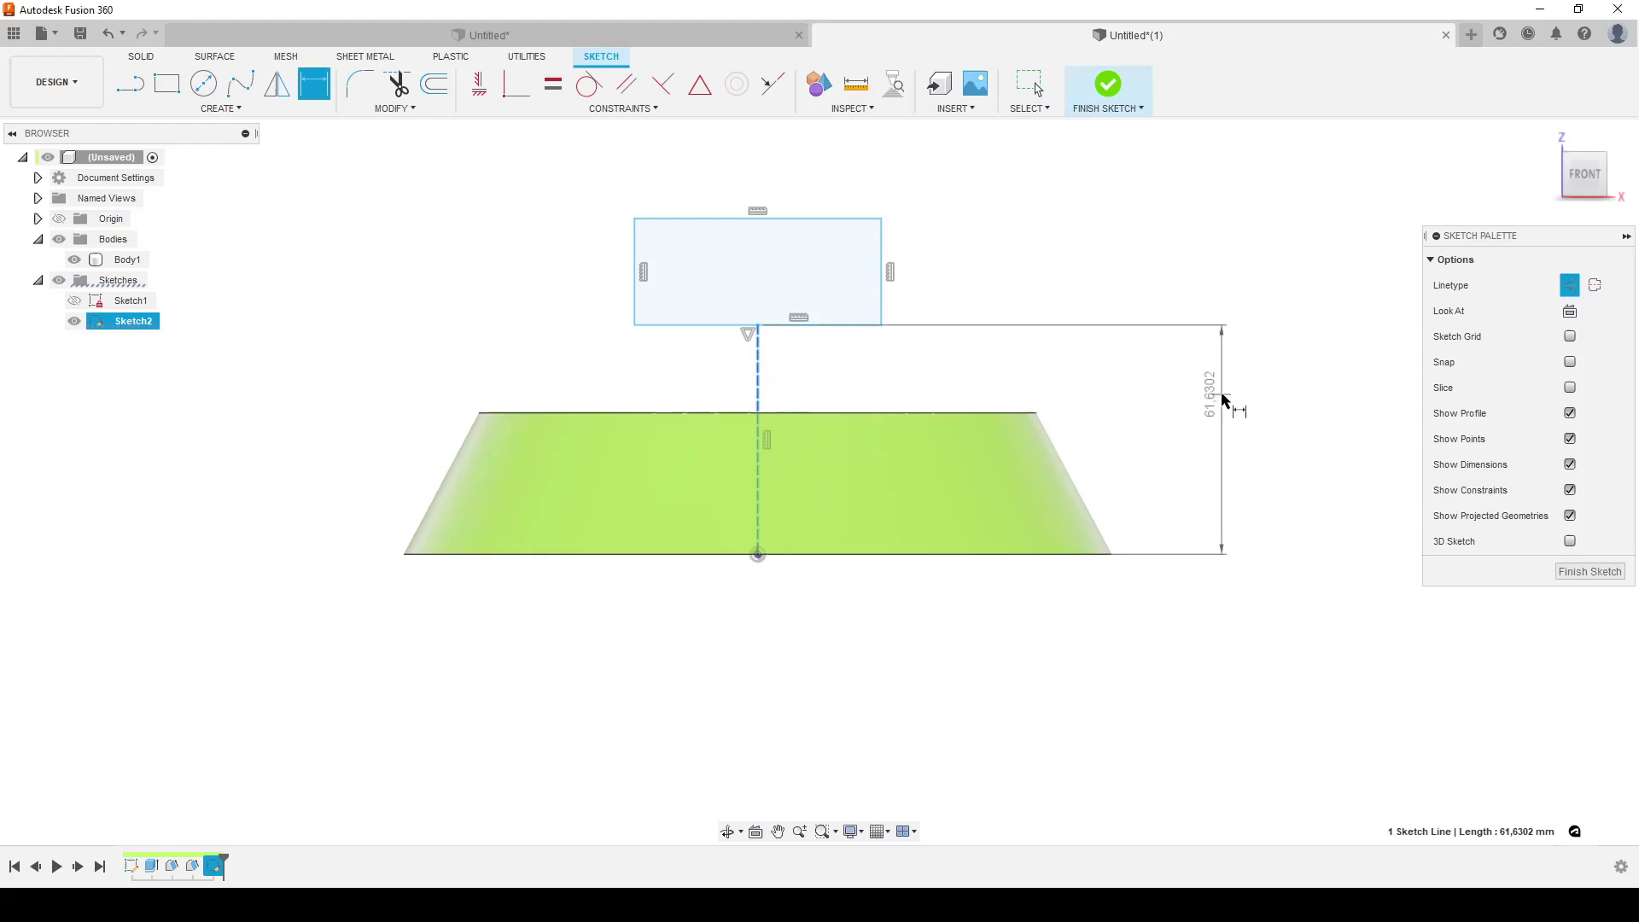
pyautogui.click(1229, 408)
pyautogui.write('8')
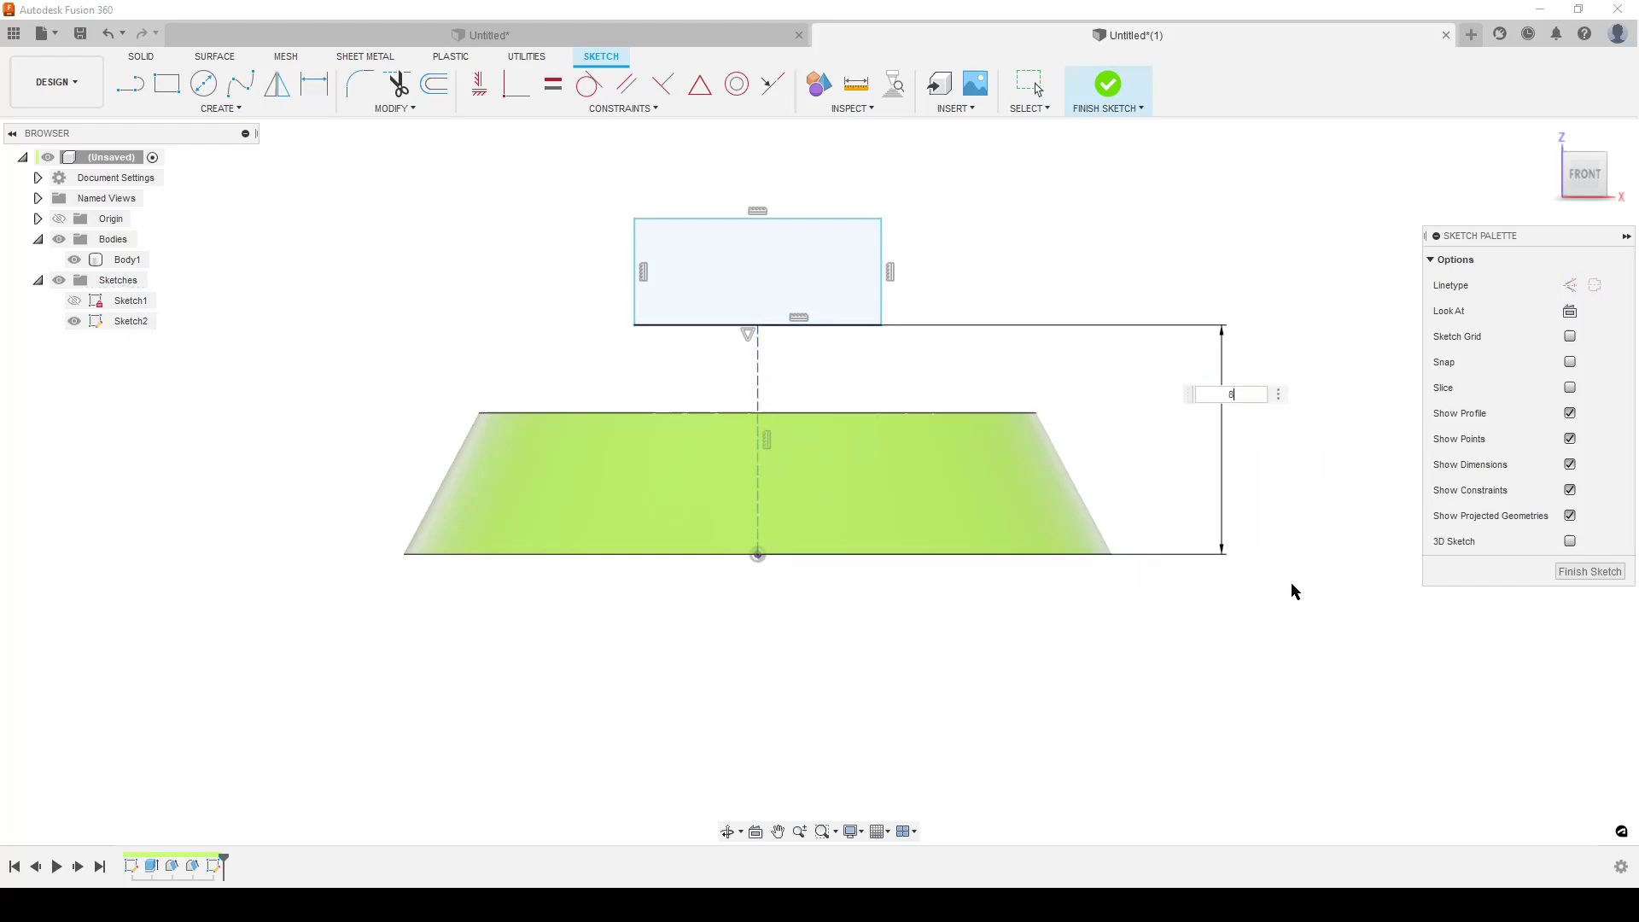
pyautogui.press('Return')
# Dimension the rectangle to 12 mm tall and 35 mm wide
pyautogui.scroll(3, 589, 648)
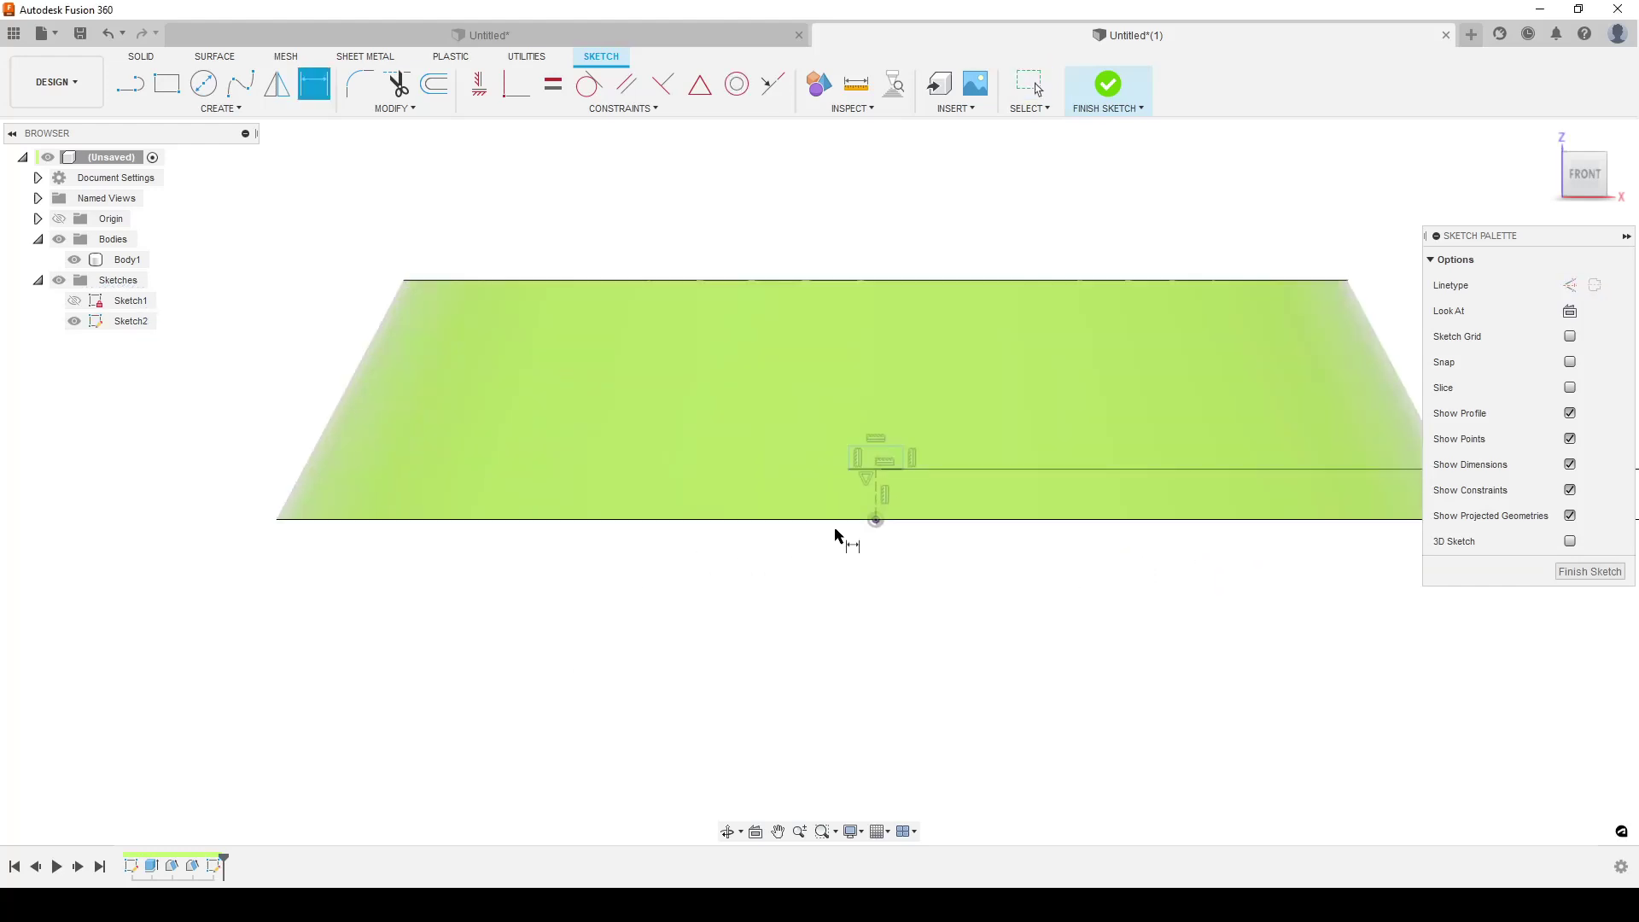
pyautogui.click(910, 459)
pyautogui.moveTo(1215, 469); pyautogui.dragTo(872, 458, button='middle')
pyautogui.click(1297, 437)
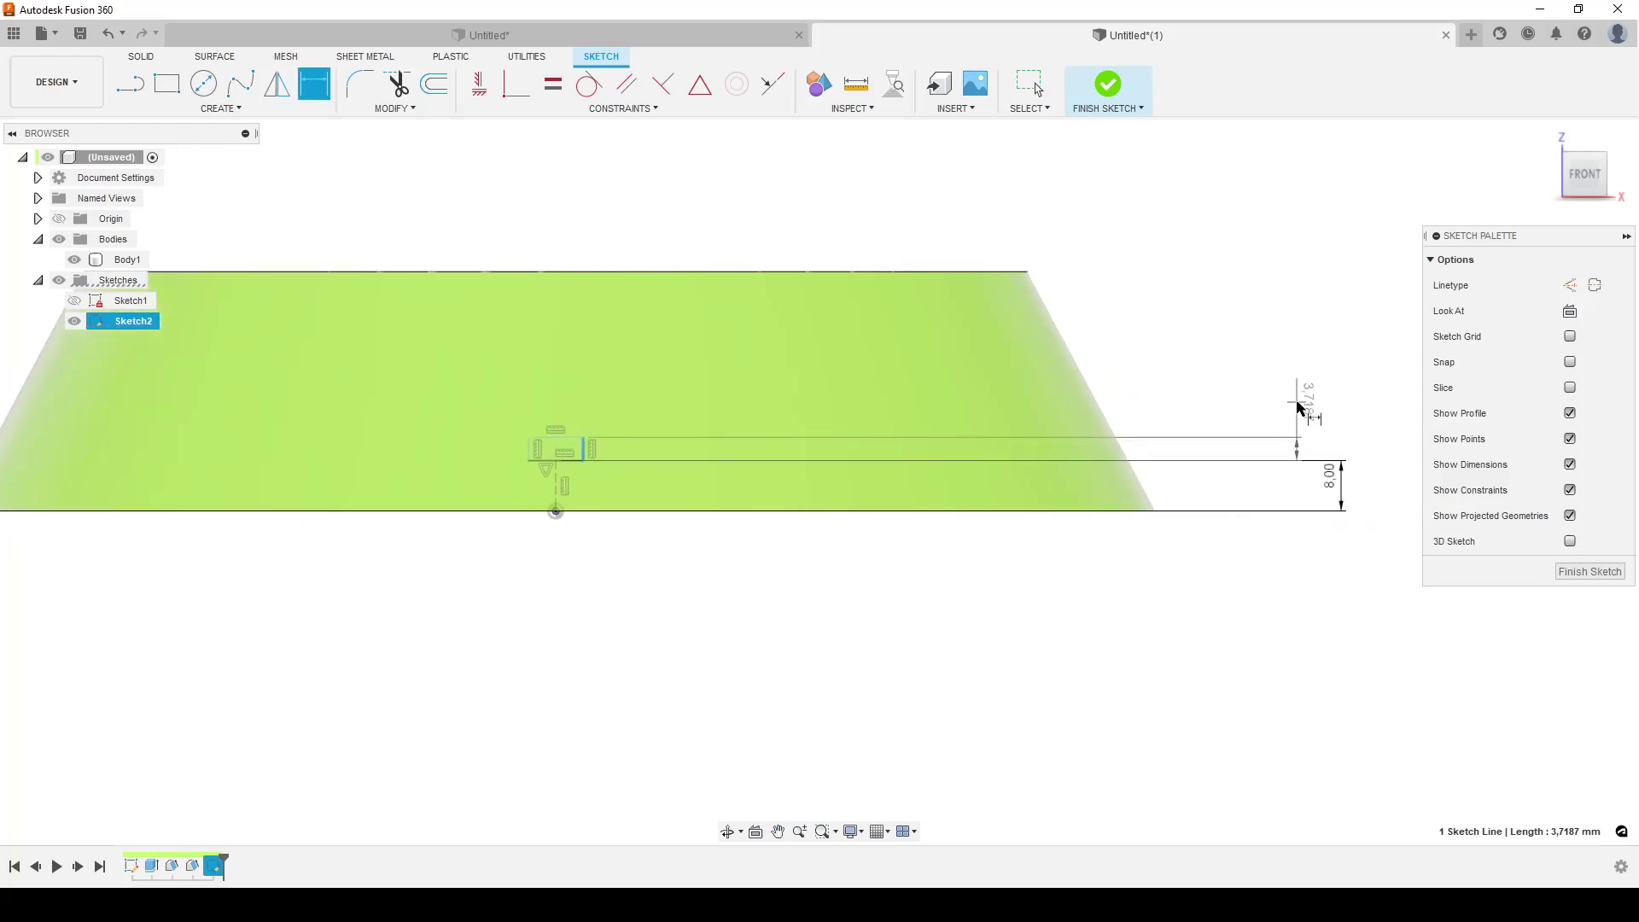
pyautogui.click(1299, 408)
pyautogui.write('12')
pyautogui.press('Return')
pyautogui.press('d')
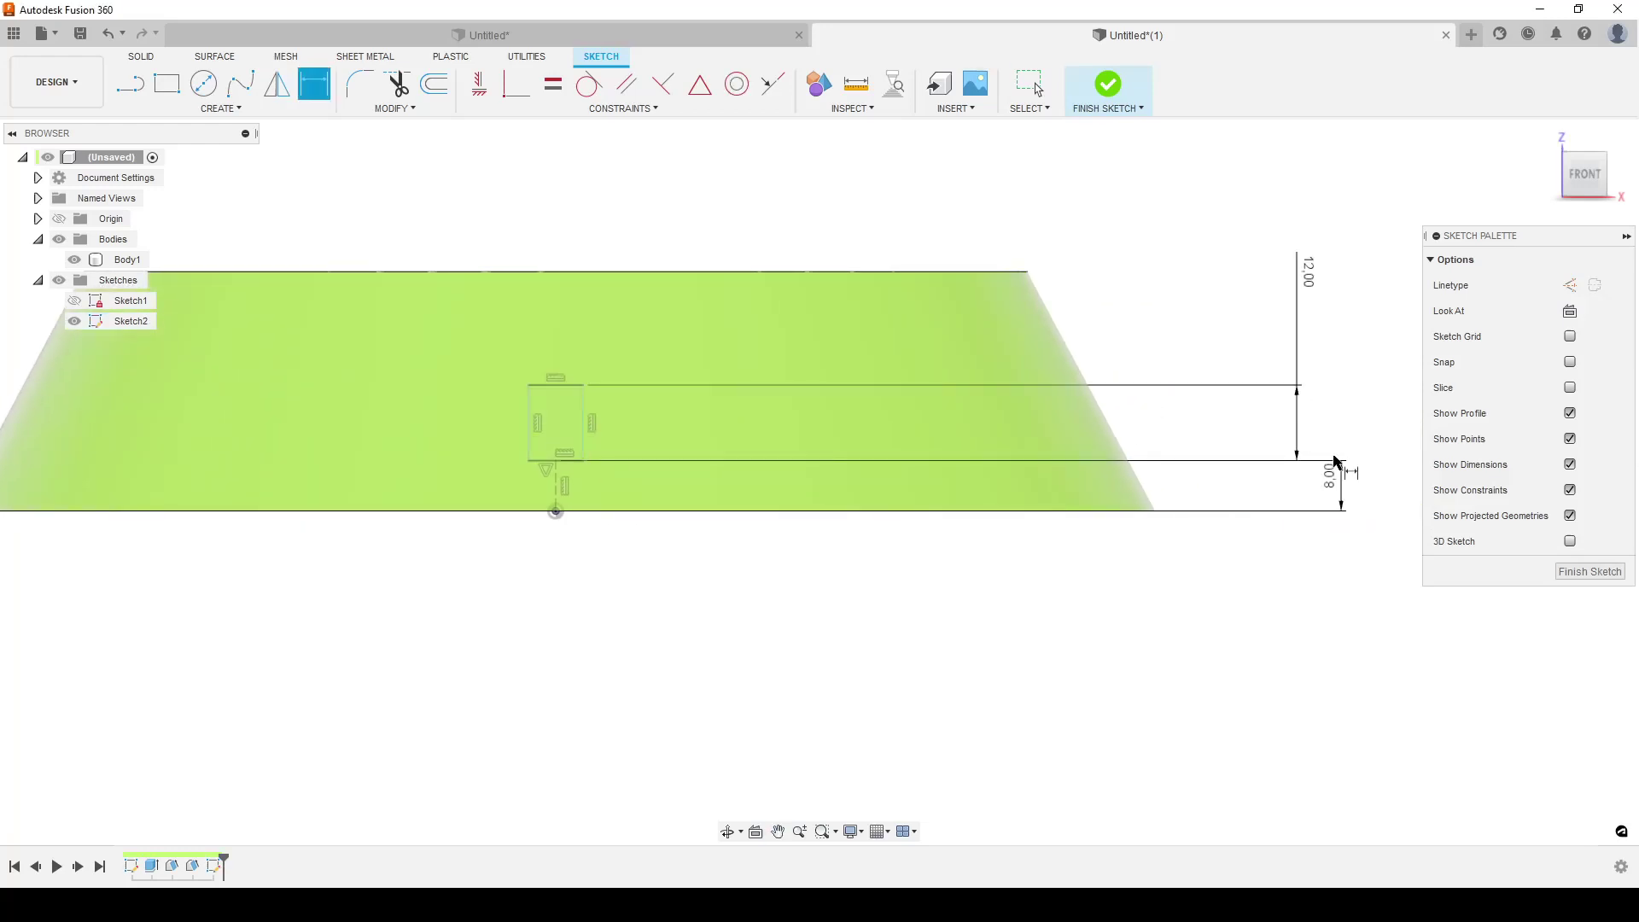
pyautogui.click(566, 385)
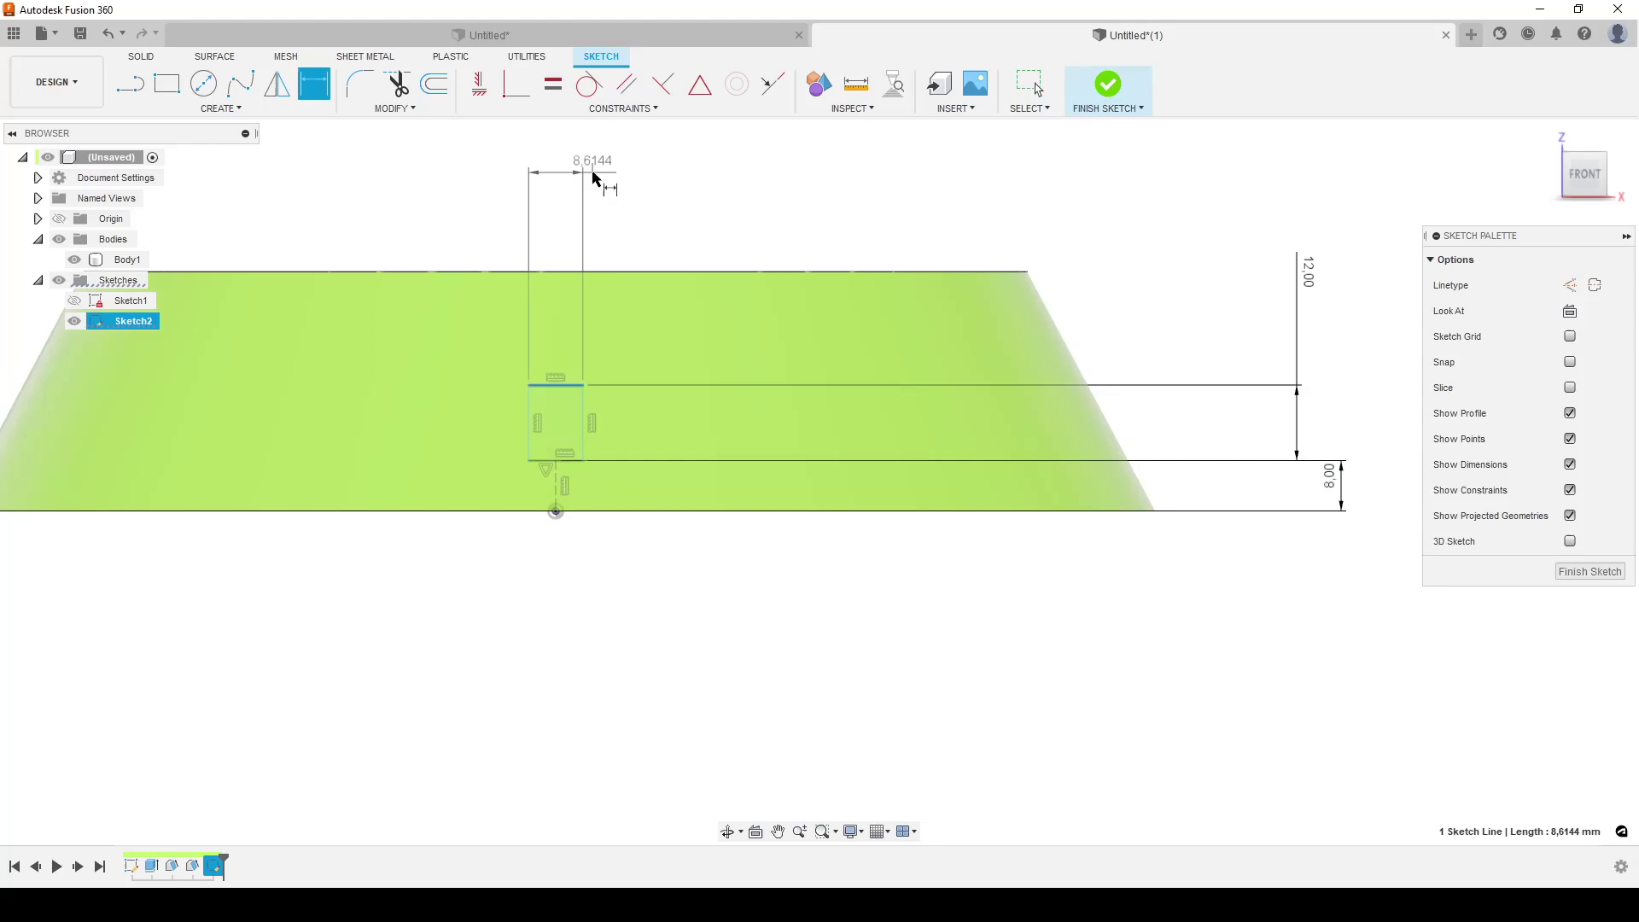
pyautogui.click(607, 193)
pyautogui.write('35')
pyautogui.press('Return')
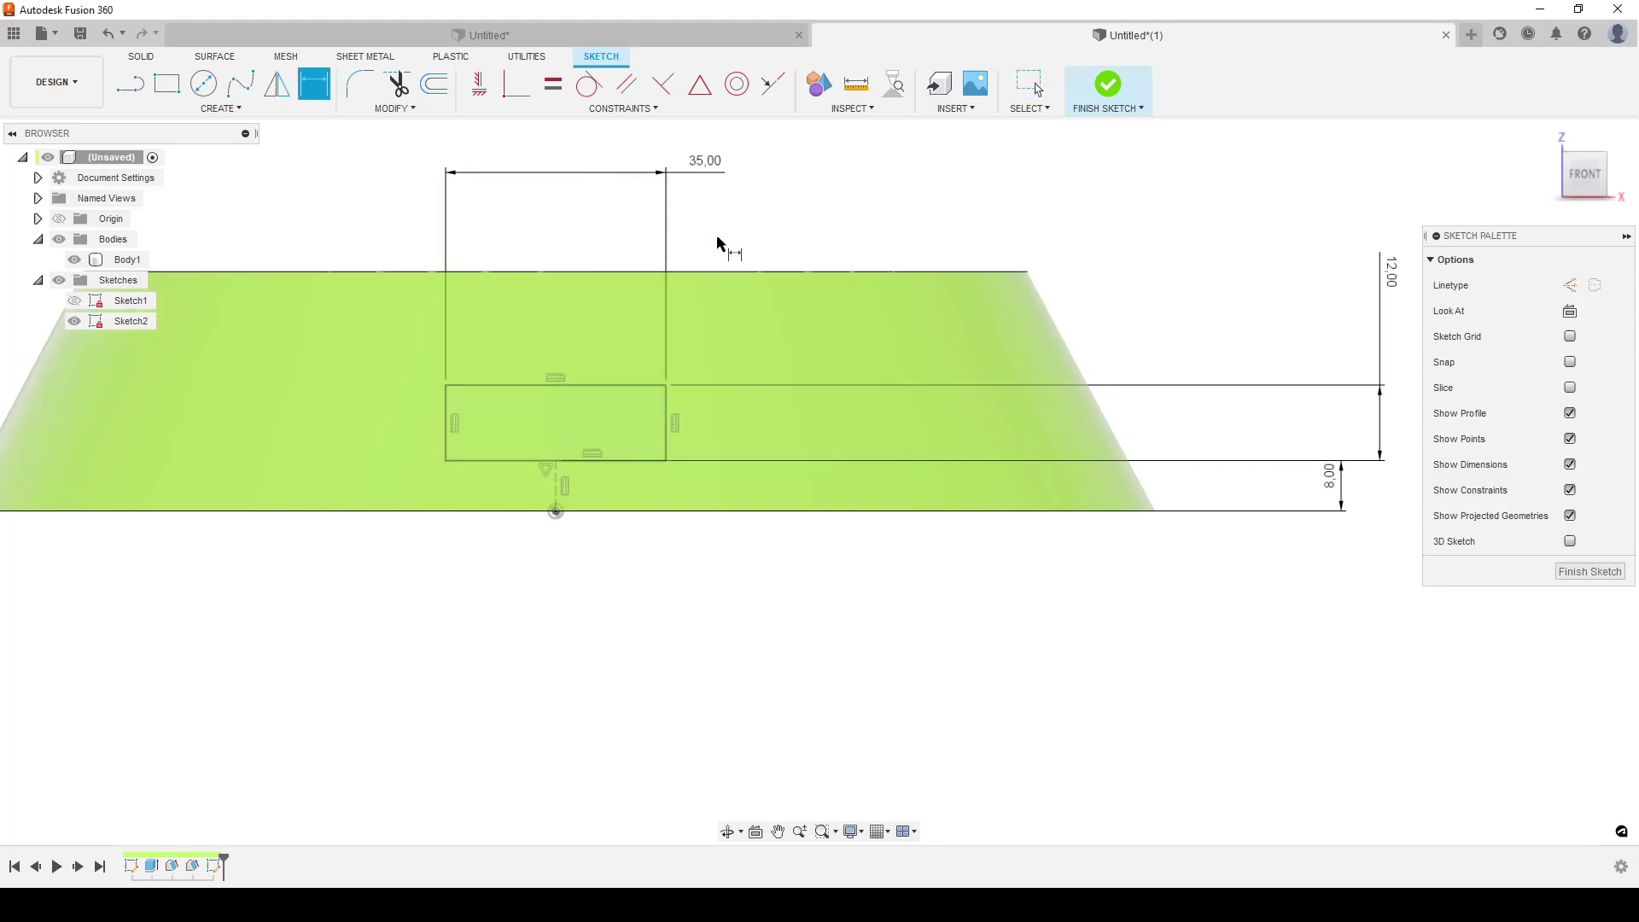
# Finish Sketch2 with the dimensioned rectangle, then start a new sketch in an isometric view
pyautogui.scroll(-2, 794, 333)
pyautogui.keyDown('shift'); pyautogui.moveTo(967, 531); pyautogui.dragTo(896, 541, button='middle'); pyautogui.keyUp('shift')
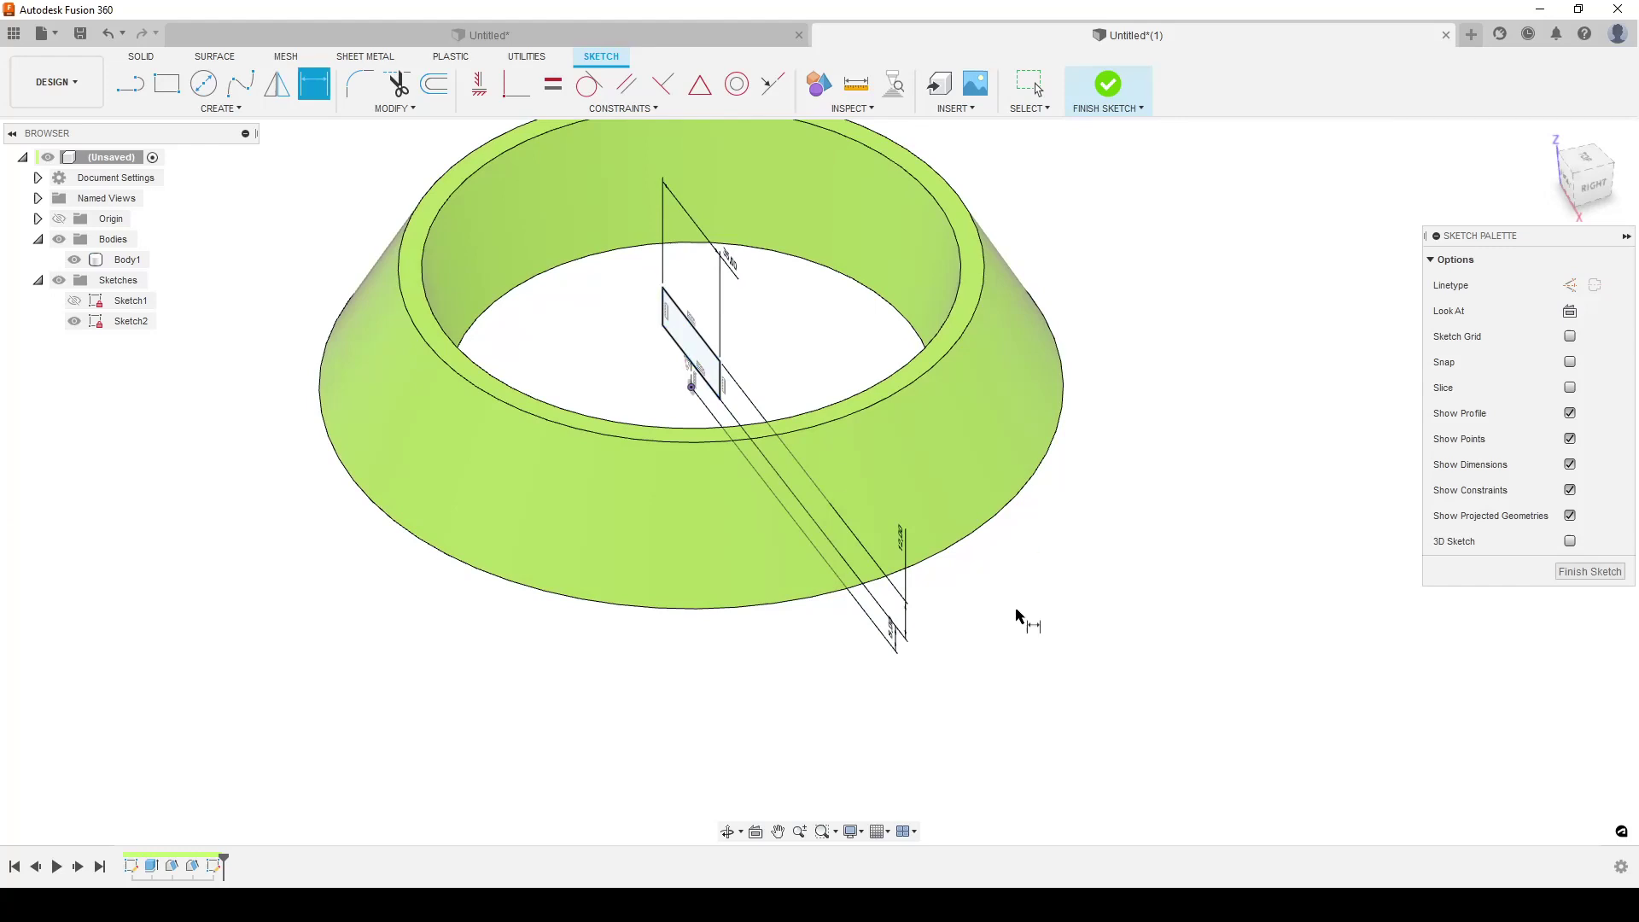
pyautogui.scroll(-1, 631, 645)
pyautogui.keyDown('shift'); pyautogui.moveTo(645, 717); pyautogui.dragTo(731, 695, button='middle'); pyautogui.keyUp('shift')
pyautogui.click(1584, 569)
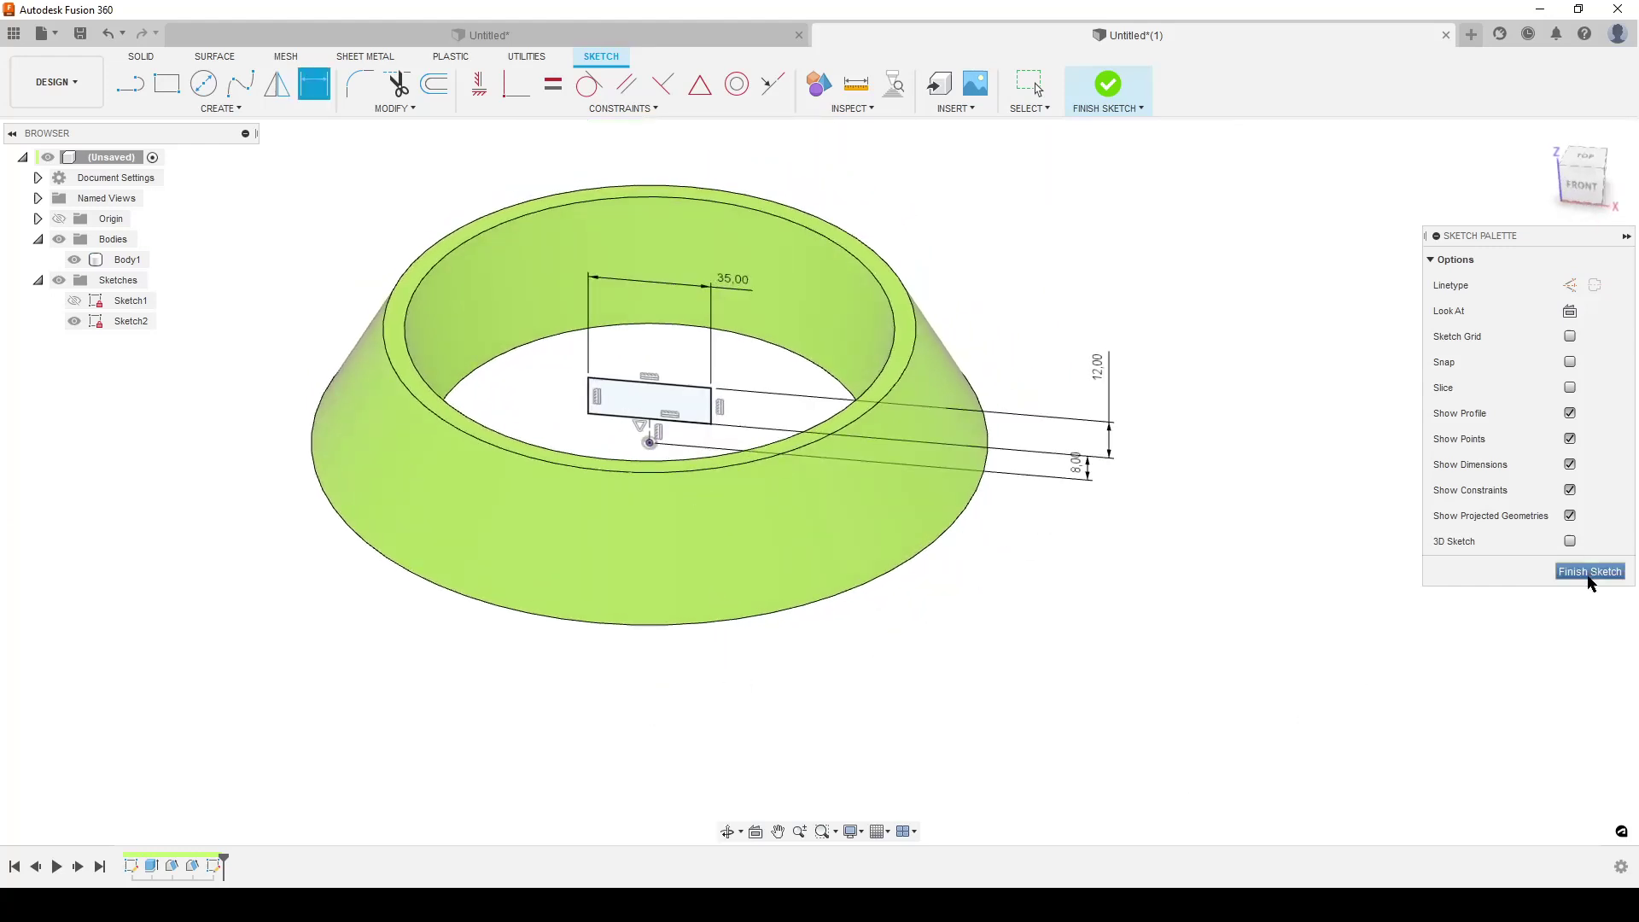
pyautogui.click(611, 513)
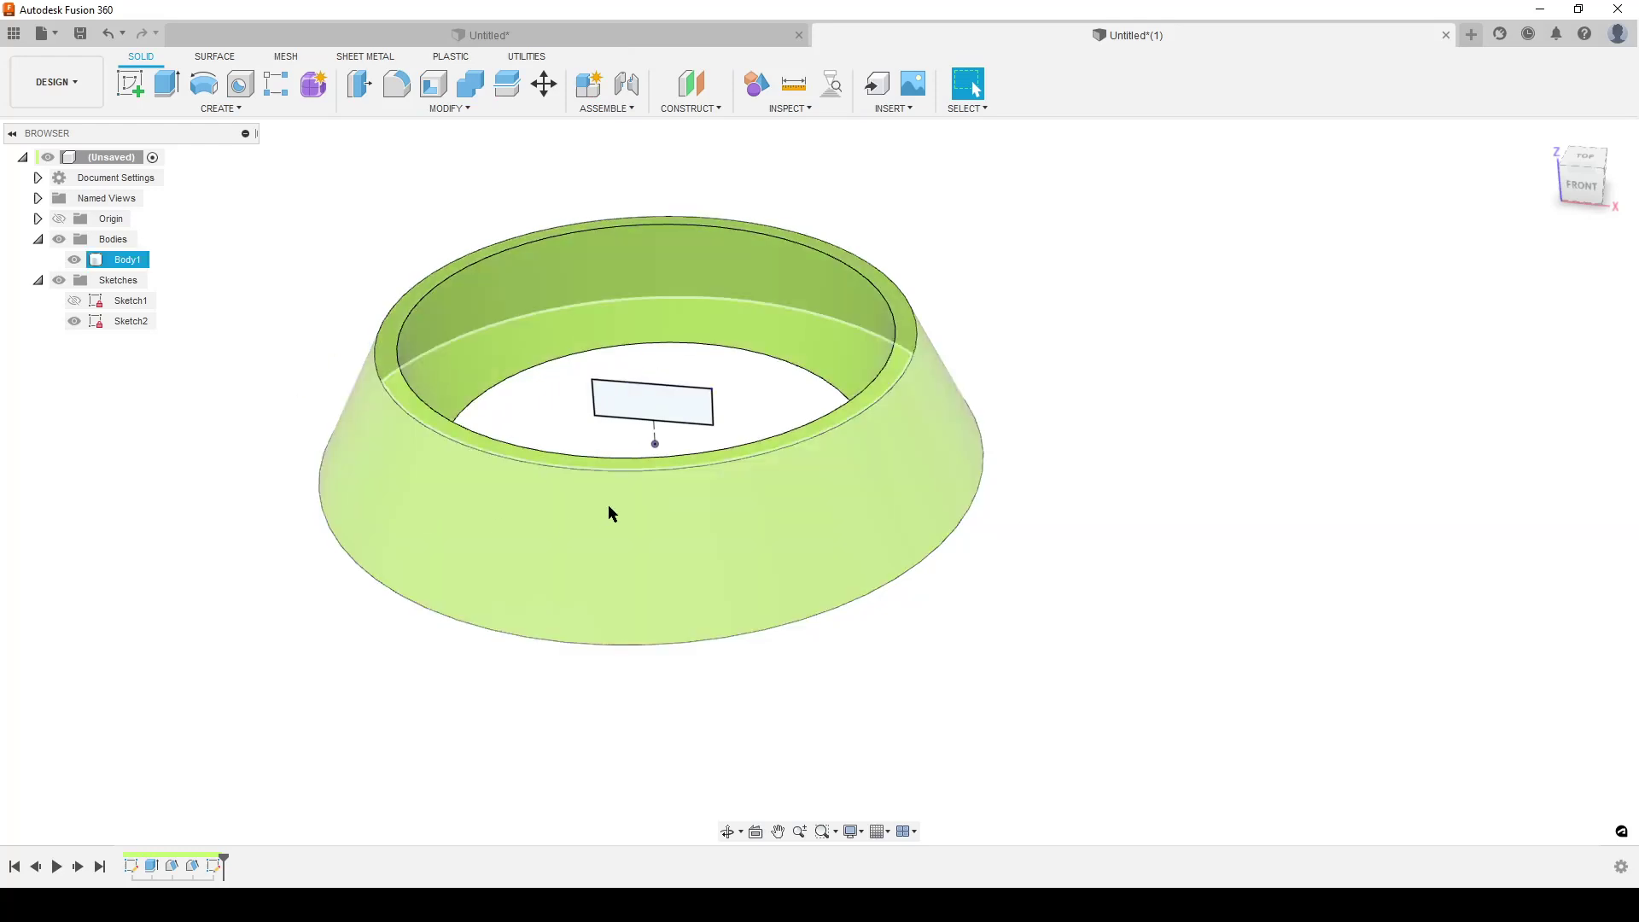
pyautogui.click(1064, 566)
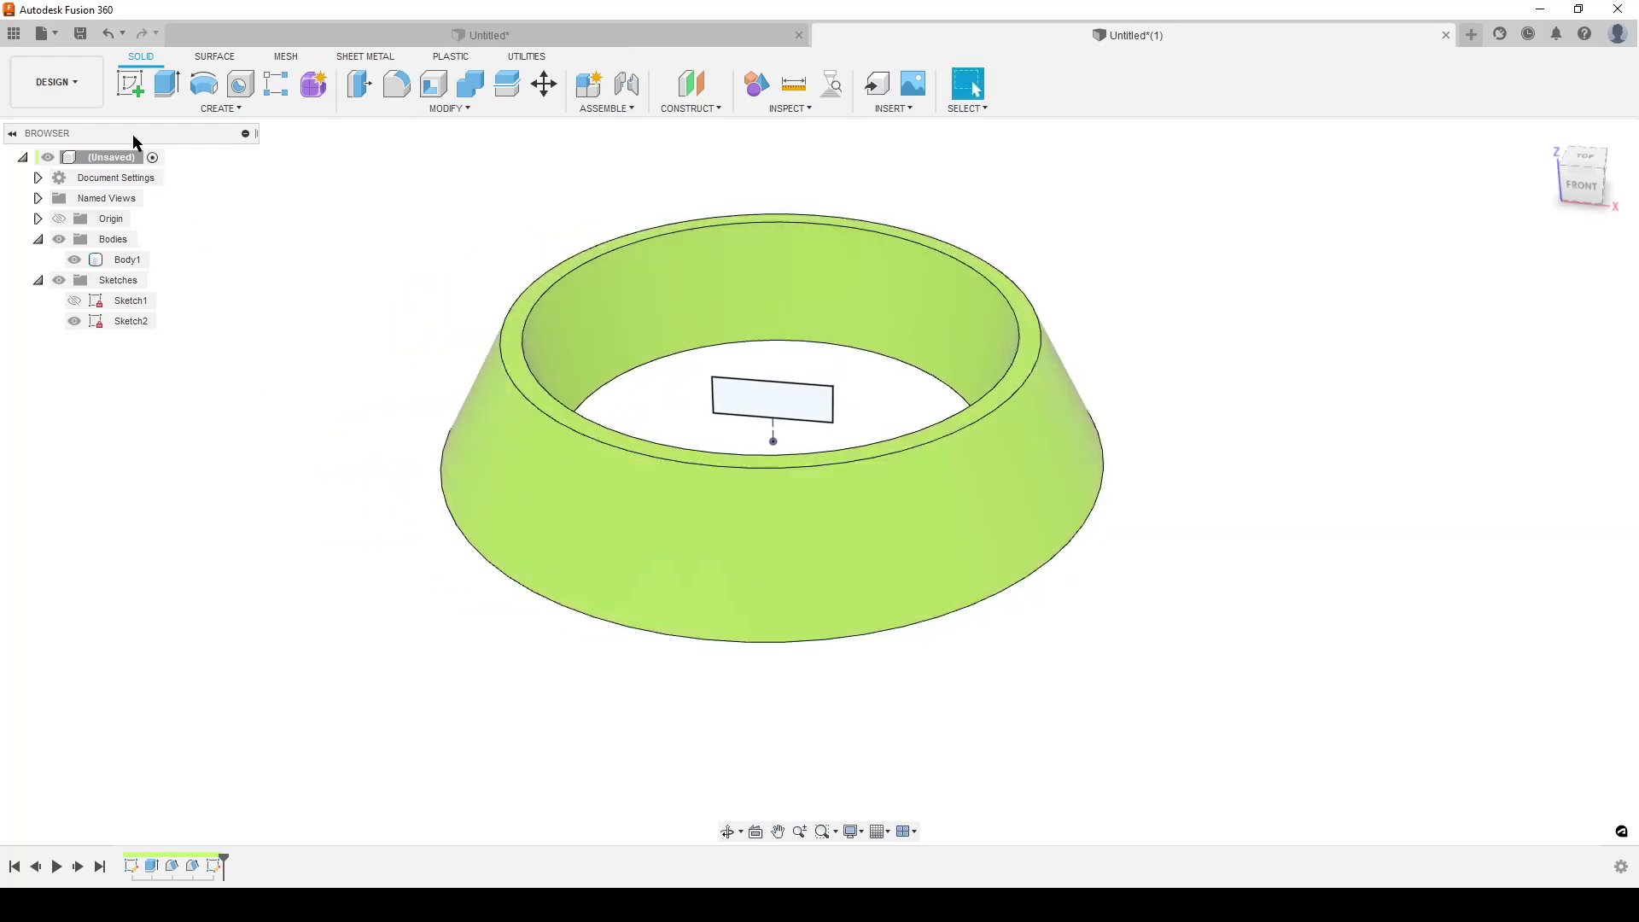
pyautogui.click(125, 81)
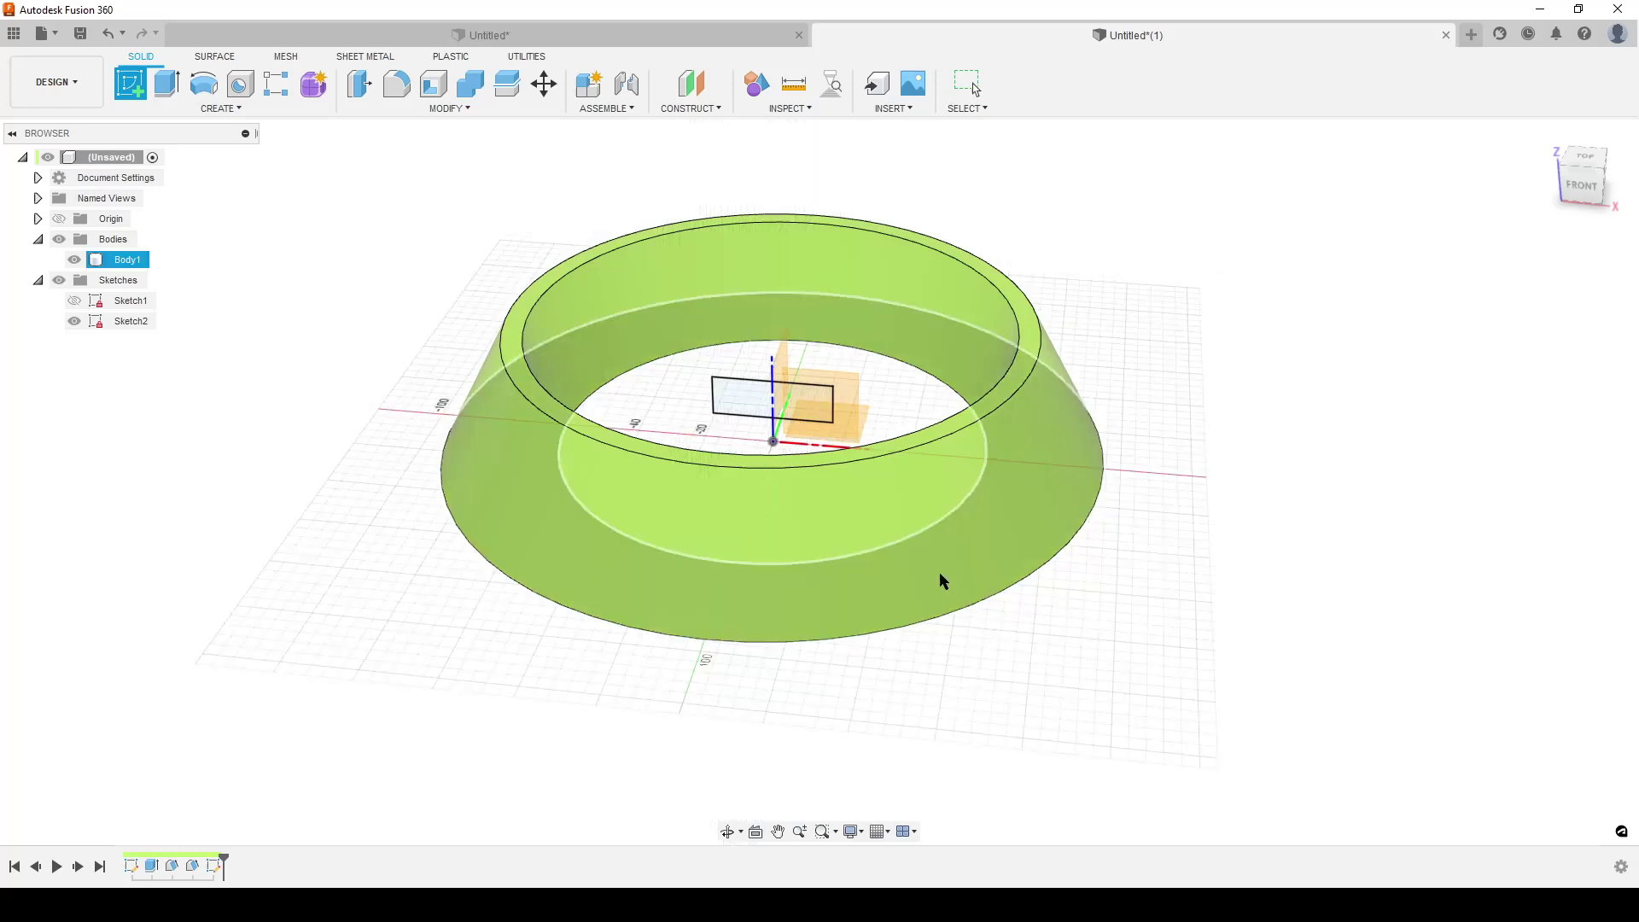
pyautogui.keyDown('shift'); pyautogui.moveTo(435, 596); pyautogui.dragTo(1490, 495, button='middle'); pyautogui.keyUp('shift')
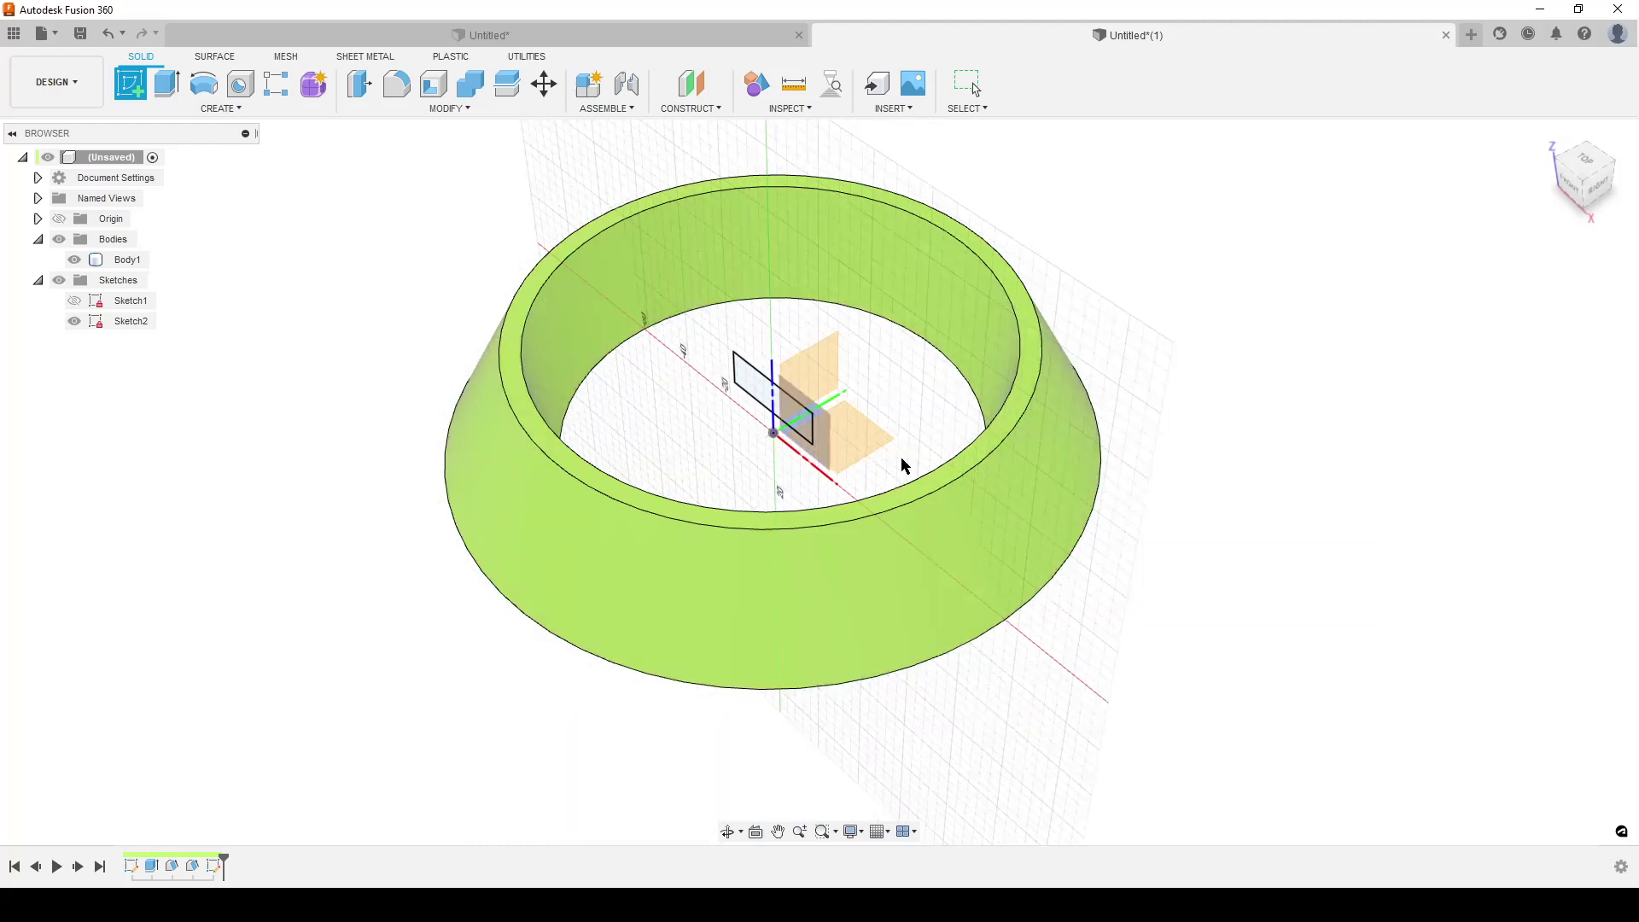
# On the XY plane, project the rectangle's edges onto the ring's conical faces with Project To Surface
pyautogui.click(879, 441)
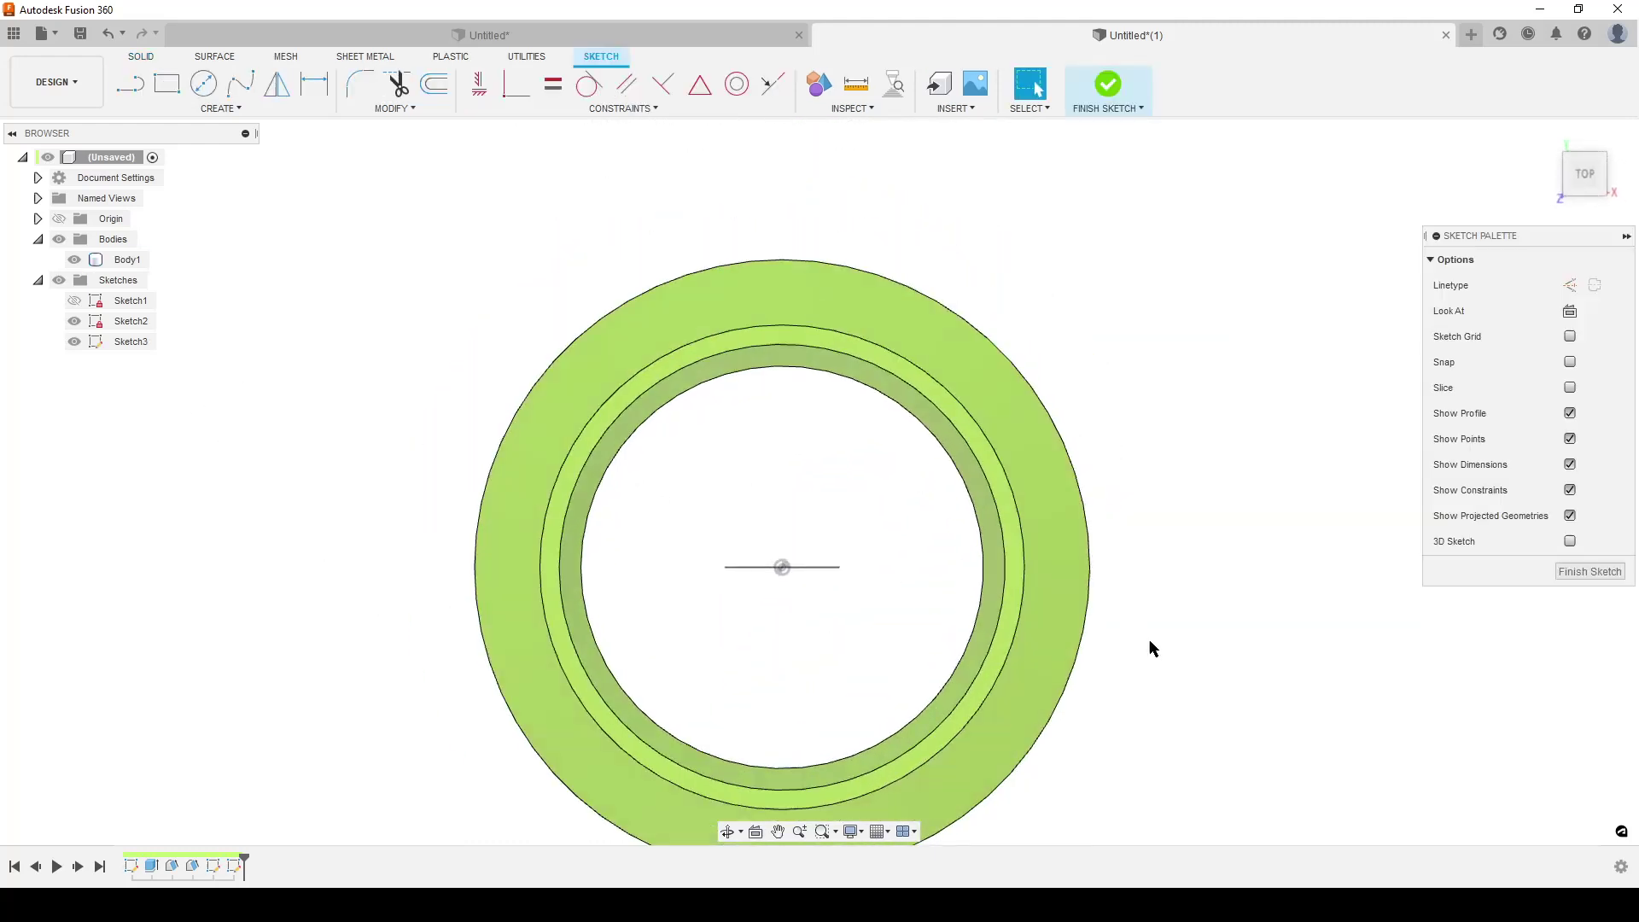
pyautogui.keyDown('shift'); pyautogui.moveTo(1149, 640); pyautogui.dragTo(1073, 513, button='middle'); pyautogui.keyUp('shift')
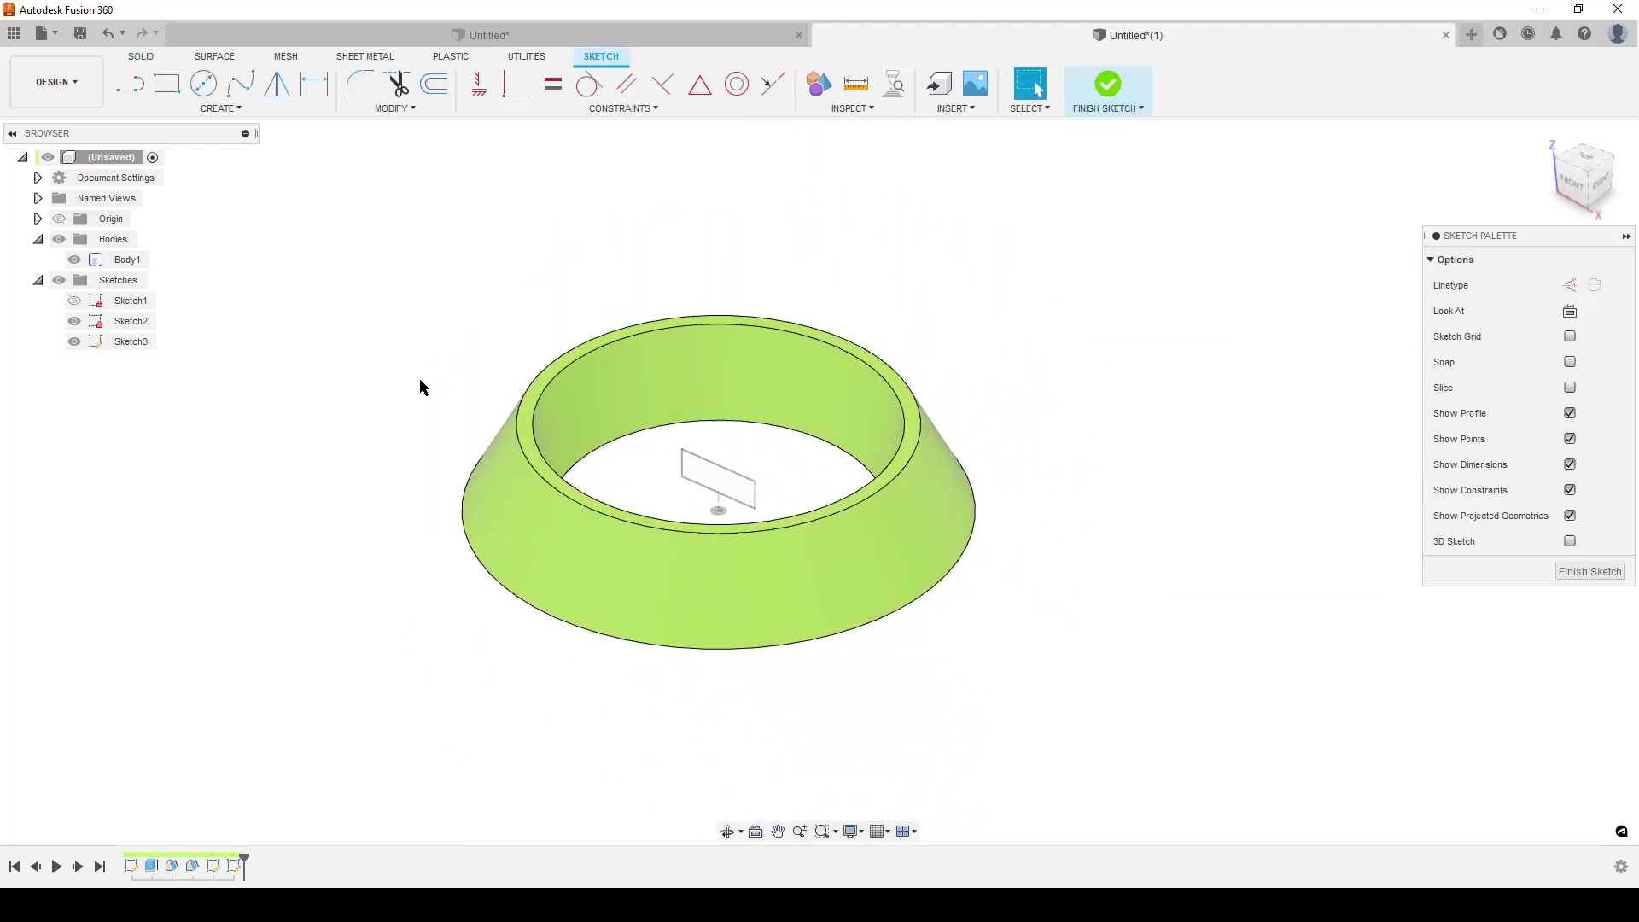
pyautogui.click(205, 109)
pyautogui.moveTo(213, 389)
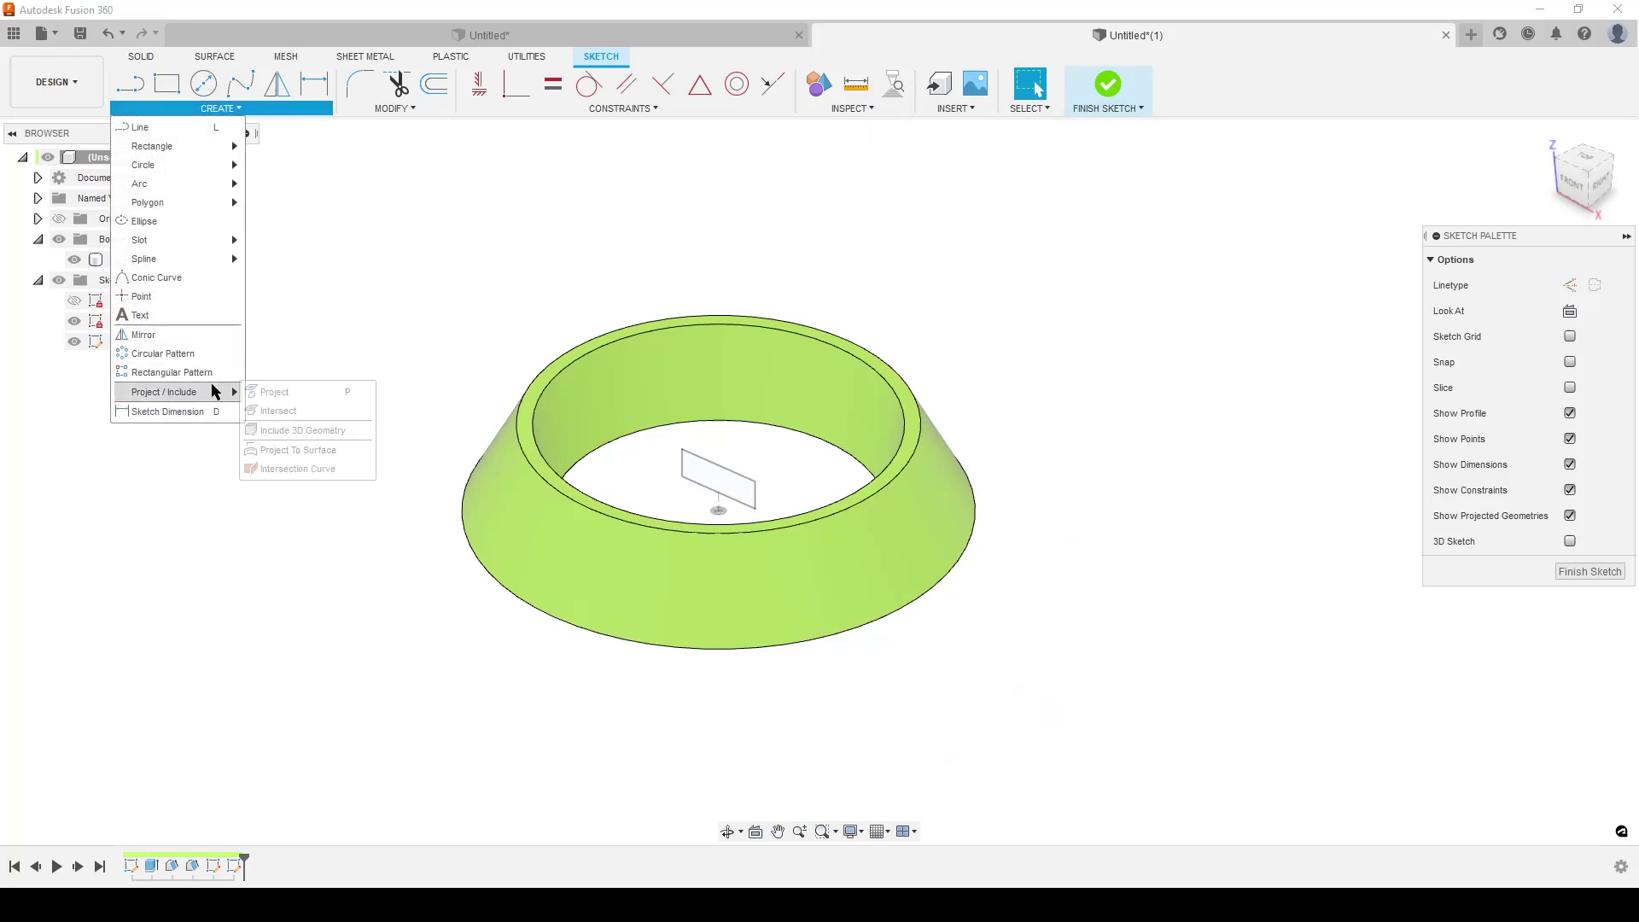
pyautogui.click(314, 461)
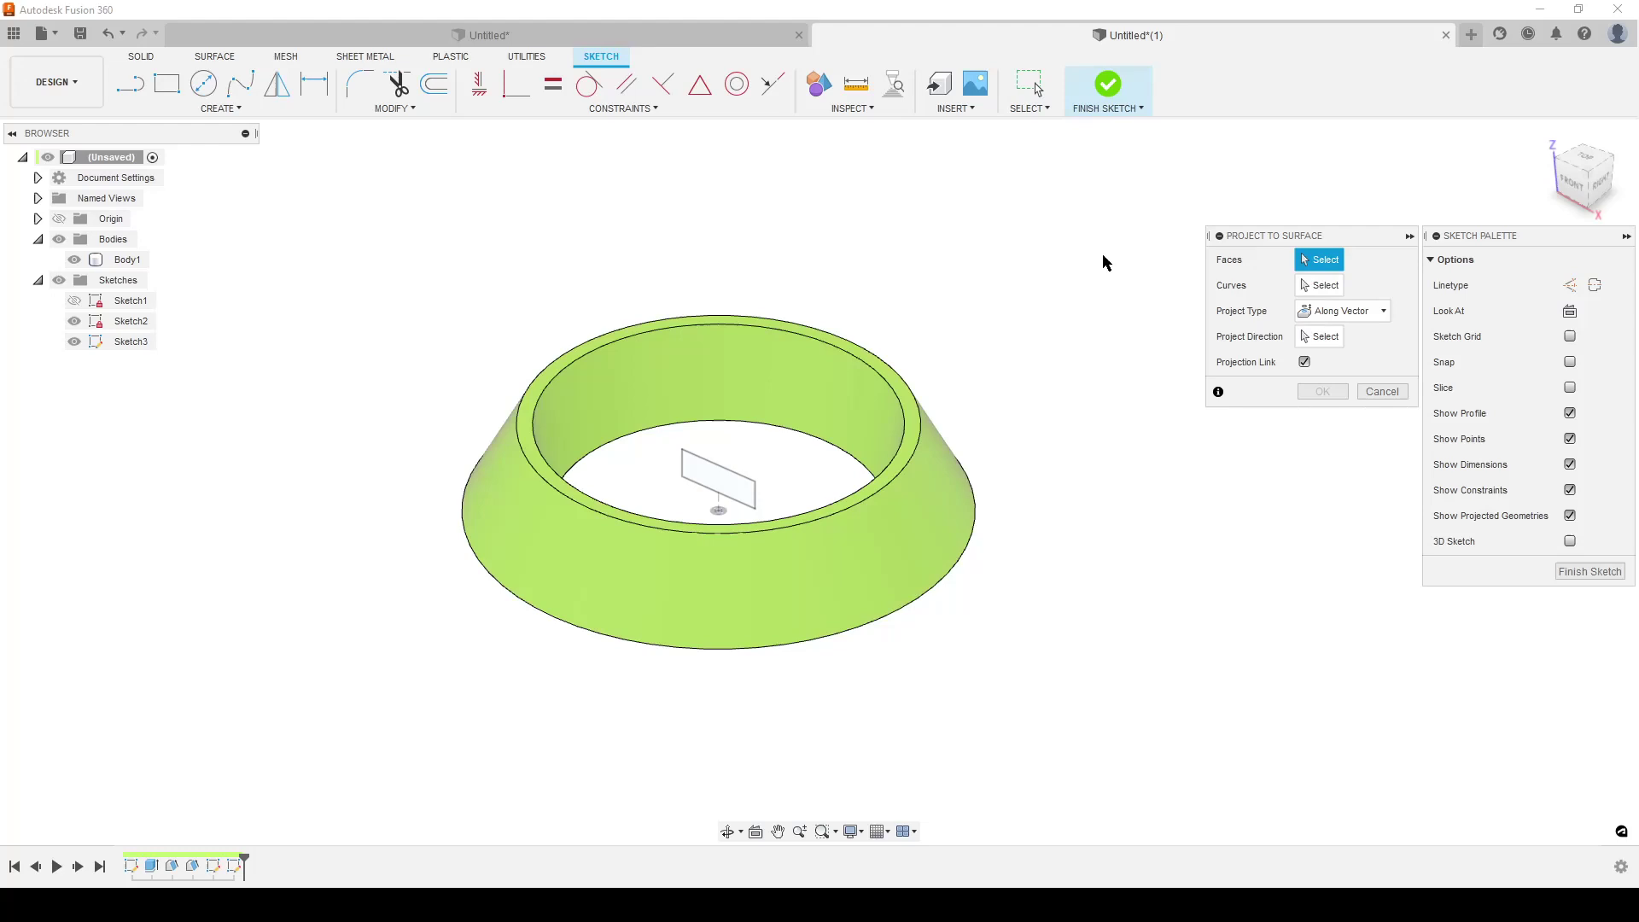
pyautogui.click(578, 572)
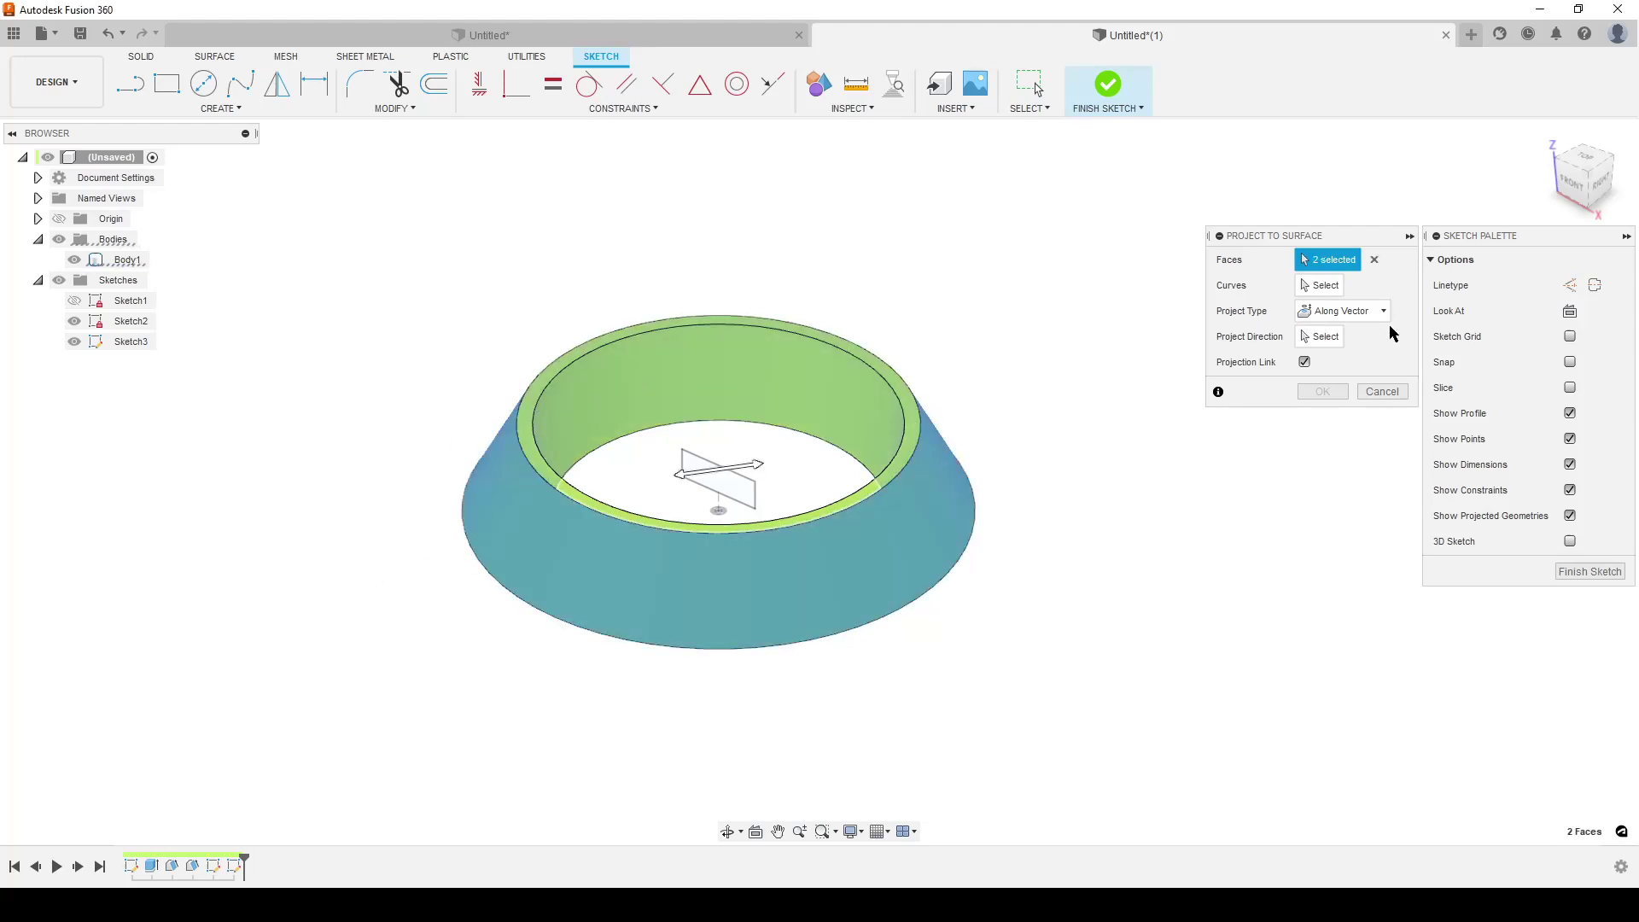
pyautogui.click(1322, 289)
pyautogui.scroll(3, 768, 495)
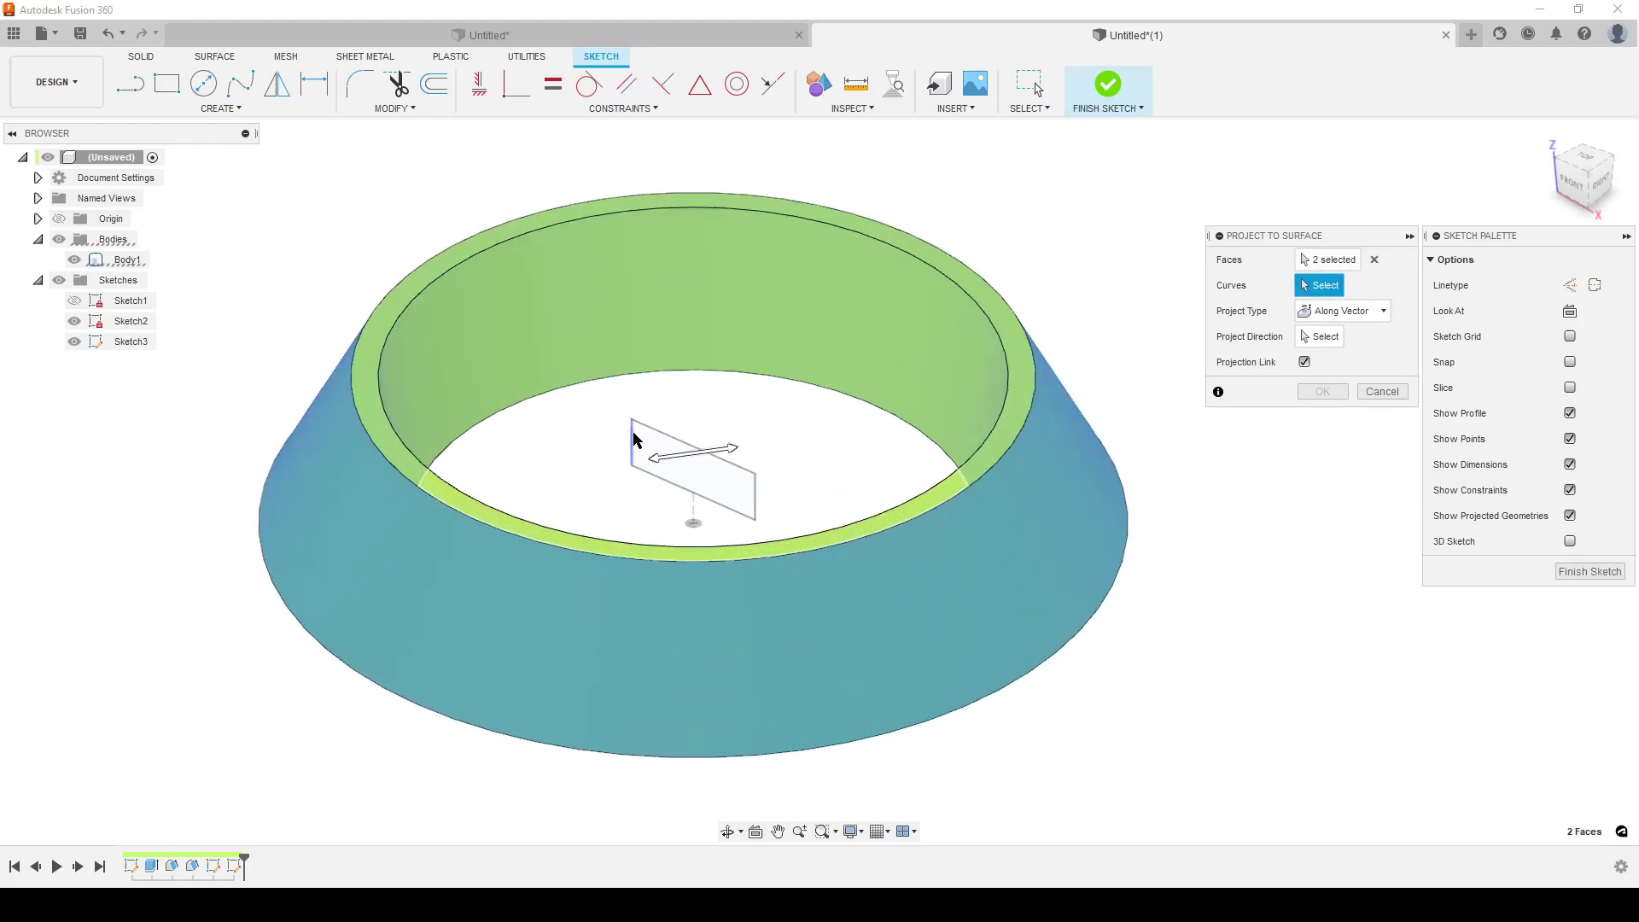
pyautogui.click(651, 439)
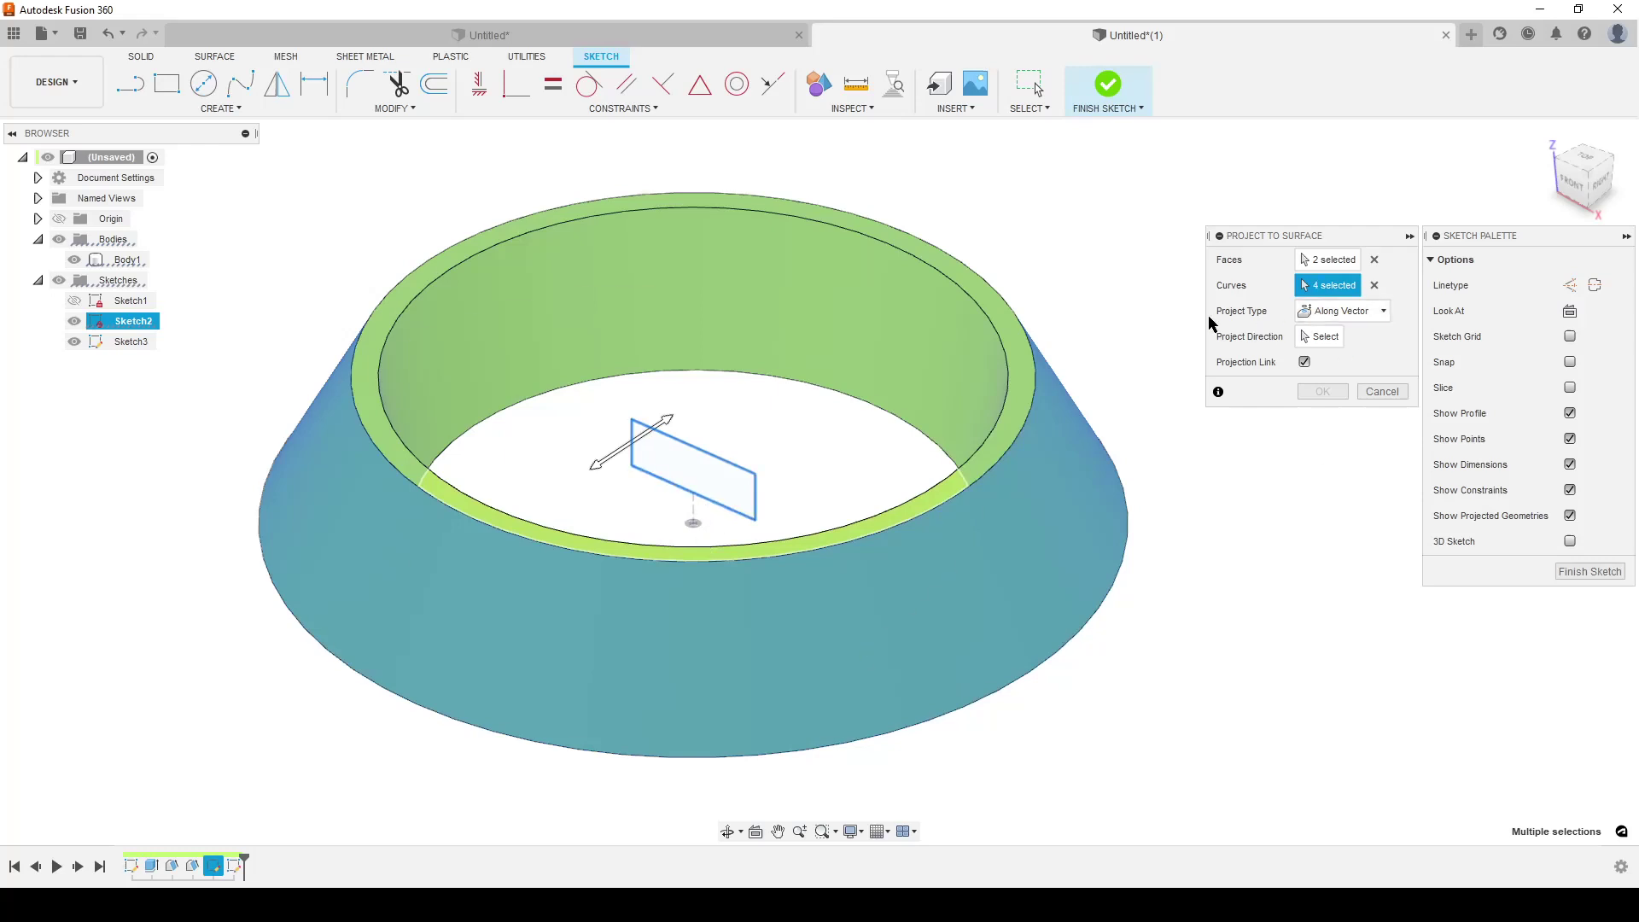
# Set the projection type to along a vector, using the blue axis as direction
pyautogui.click(1359, 316)
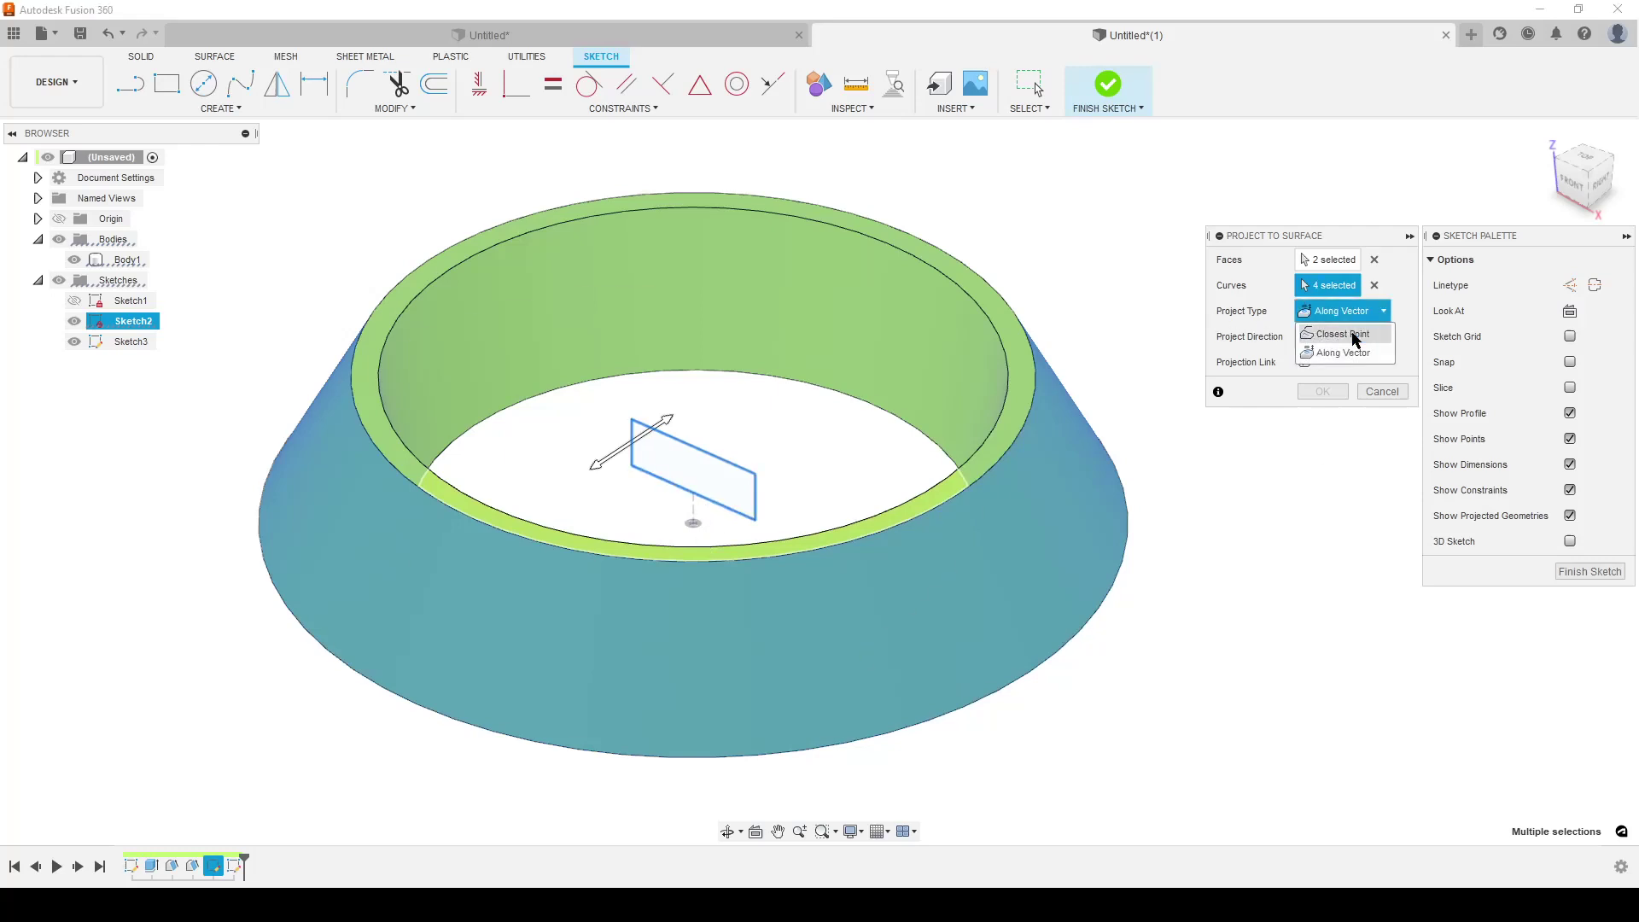
pyautogui.click(1349, 335)
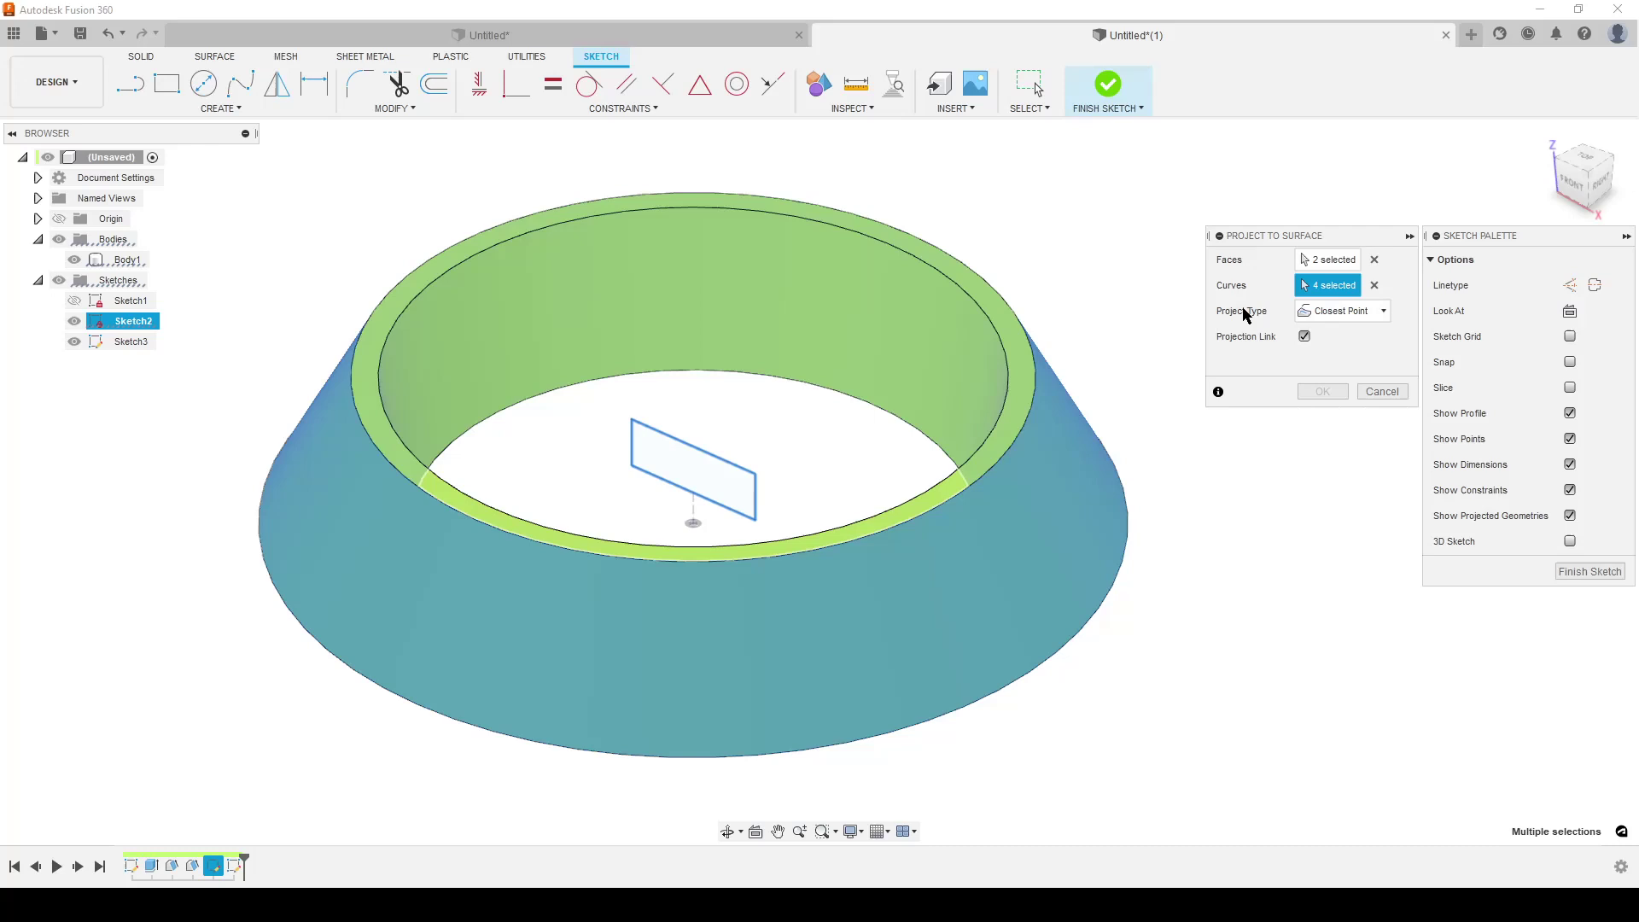
pyautogui.click(1352, 314)
pyautogui.click(1345, 353)
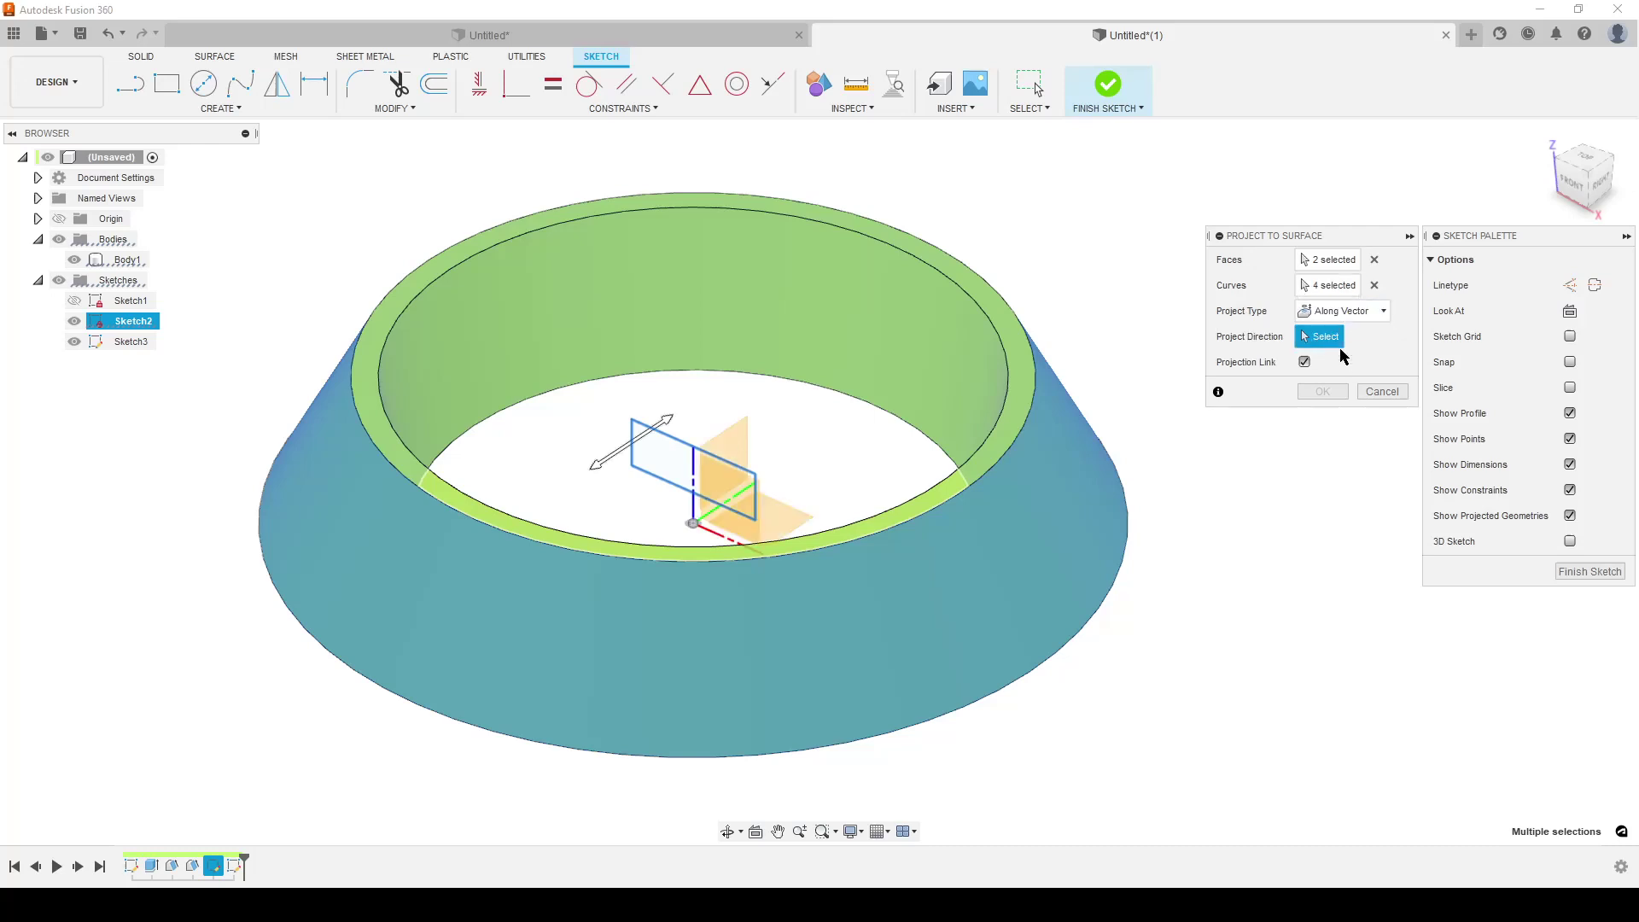
pyautogui.keyDown('shift'); pyautogui.moveTo(1159, 423); pyautogui.dragTo(1052, 715, button='middle'); pyautogui.keyUp('shift')
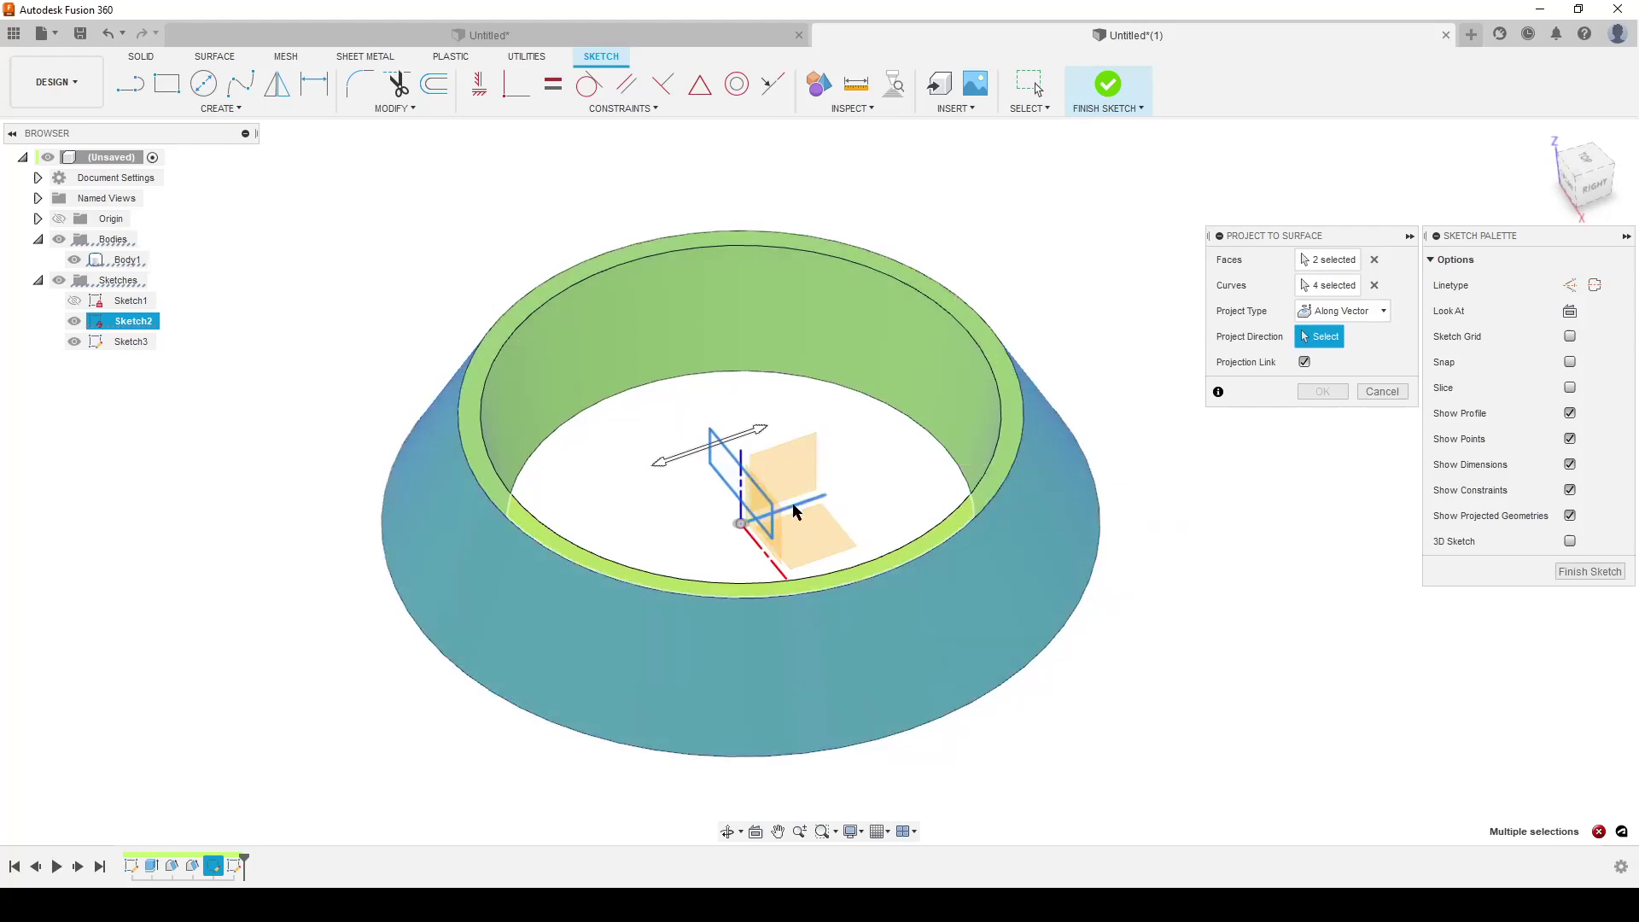
pyautogui.click(794, 510)
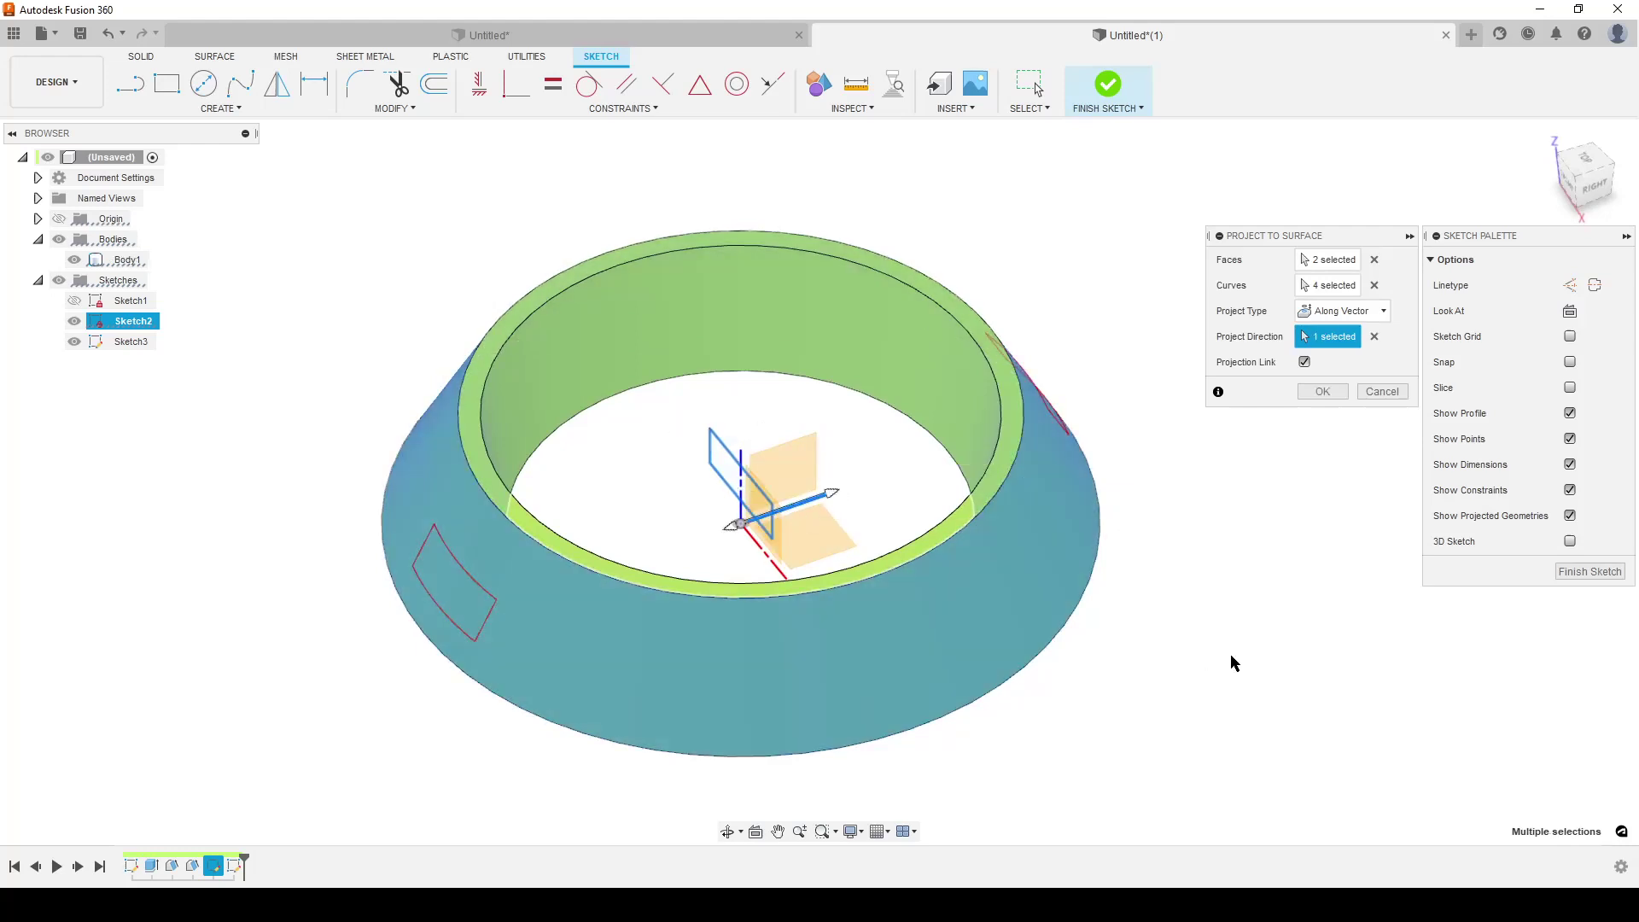
pyautogui.keyDown('shift'); pyautogui.moveTo(1234, 663); pyautogui.dragTo(1262, 515, button='middle'); pyautogui.keyUp('shift')
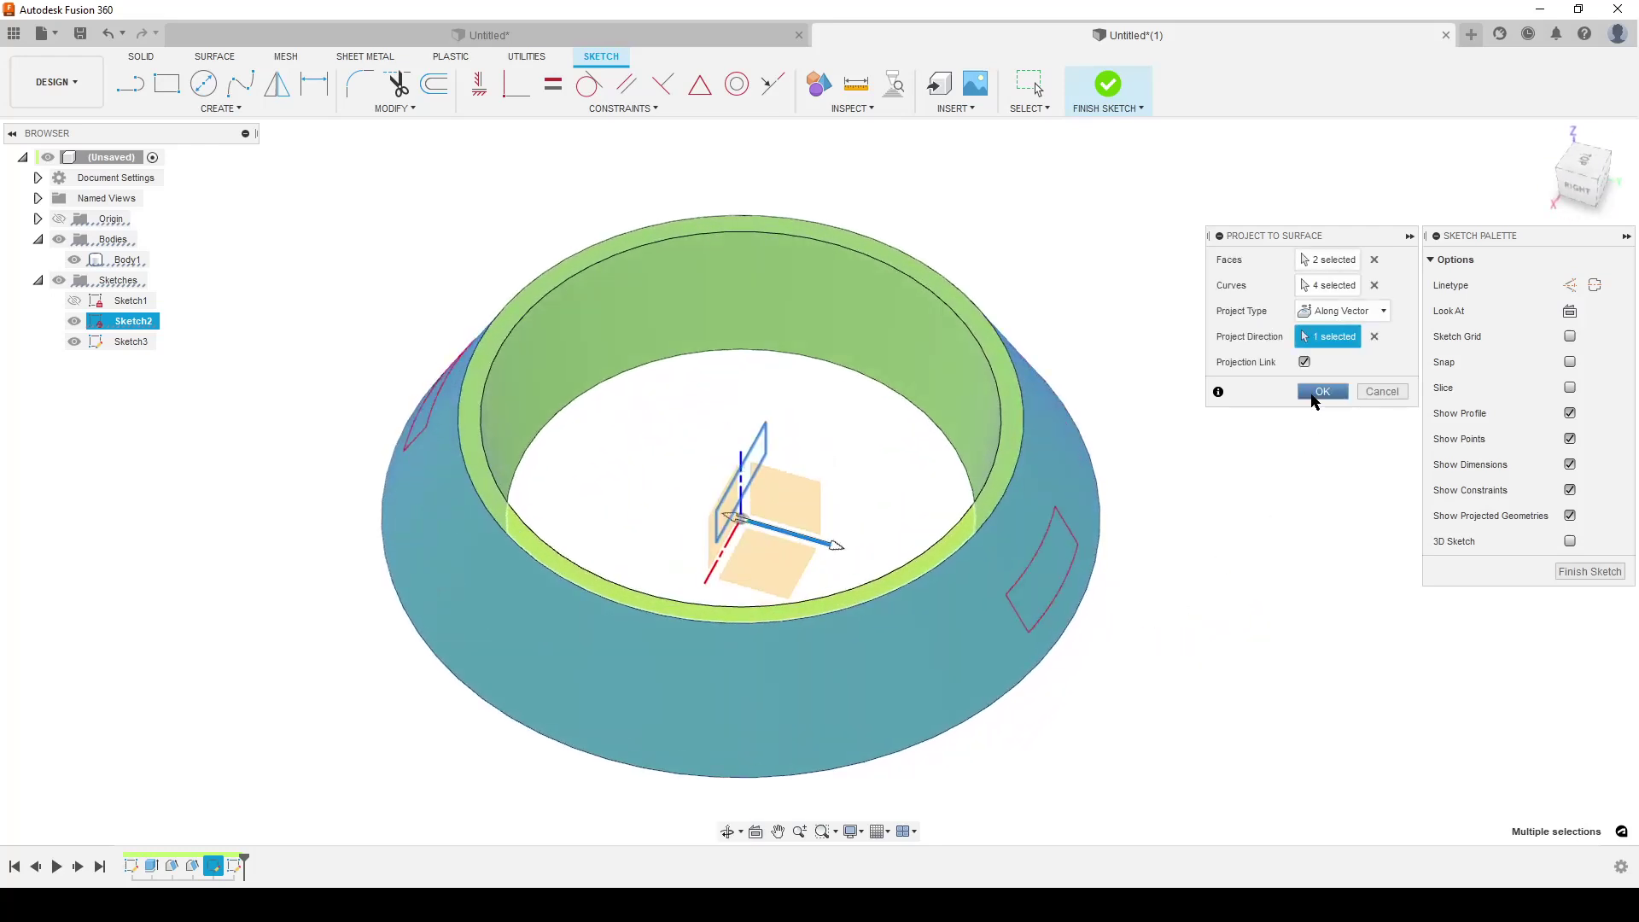
# Confirm the projection and delete the unwanted projected curves on the right side
pyautogui.click(1322, 392)
pyautogui.scroll(-3, 1226, 606)
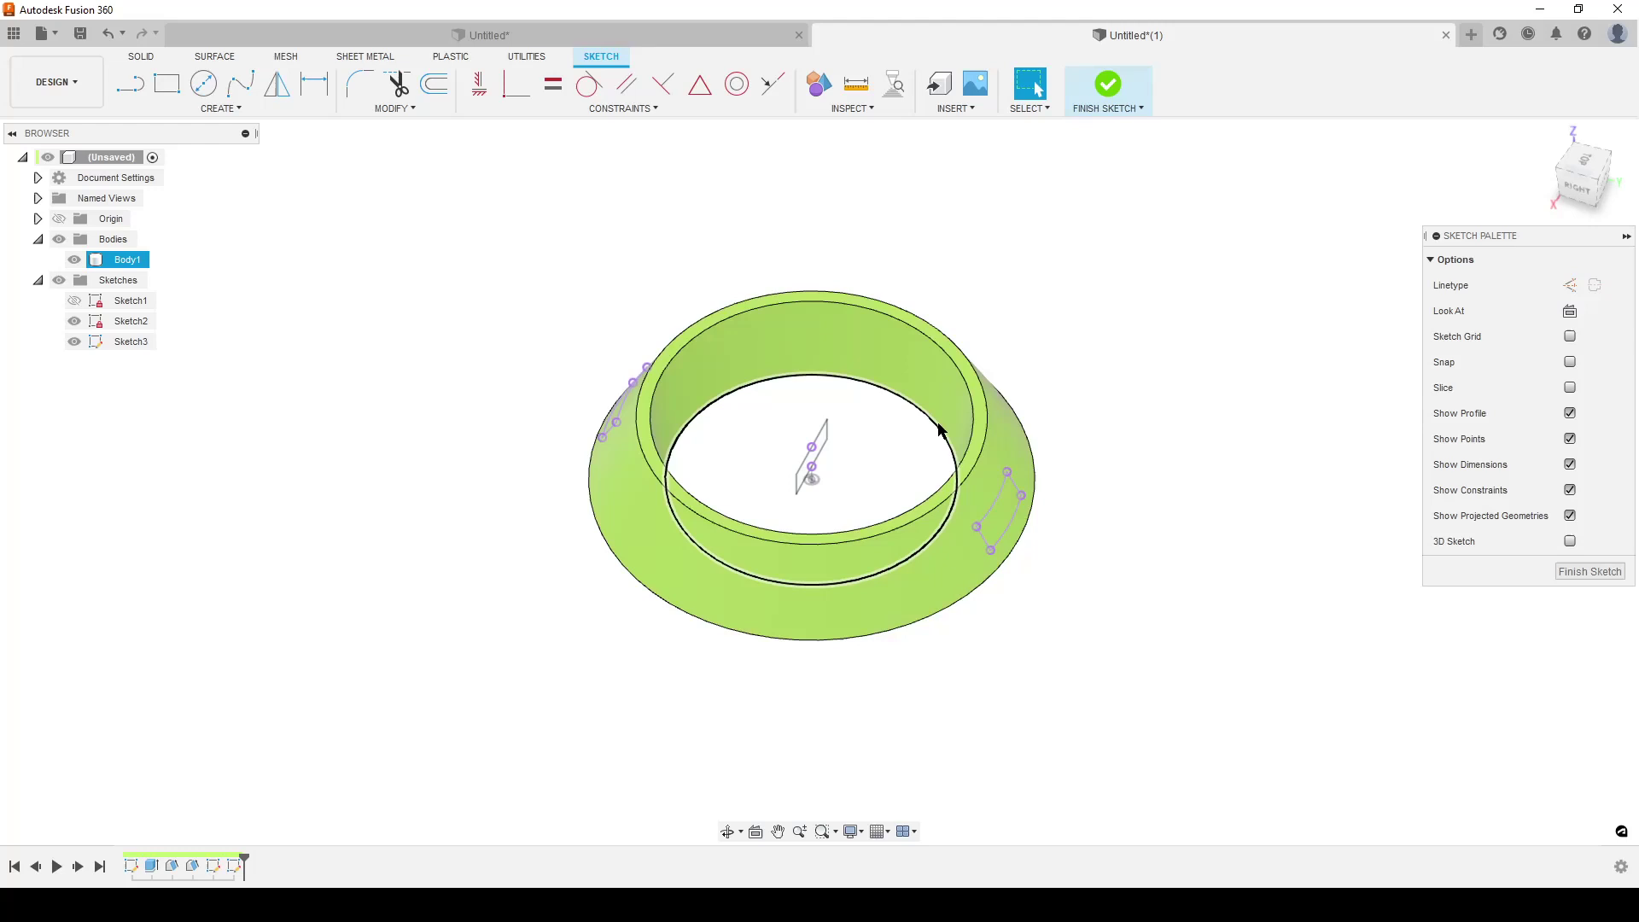
pyautogui.moveTo(922, 411); pyautogui.dragTo(1170, 642)
pyautogui.press('Delete')
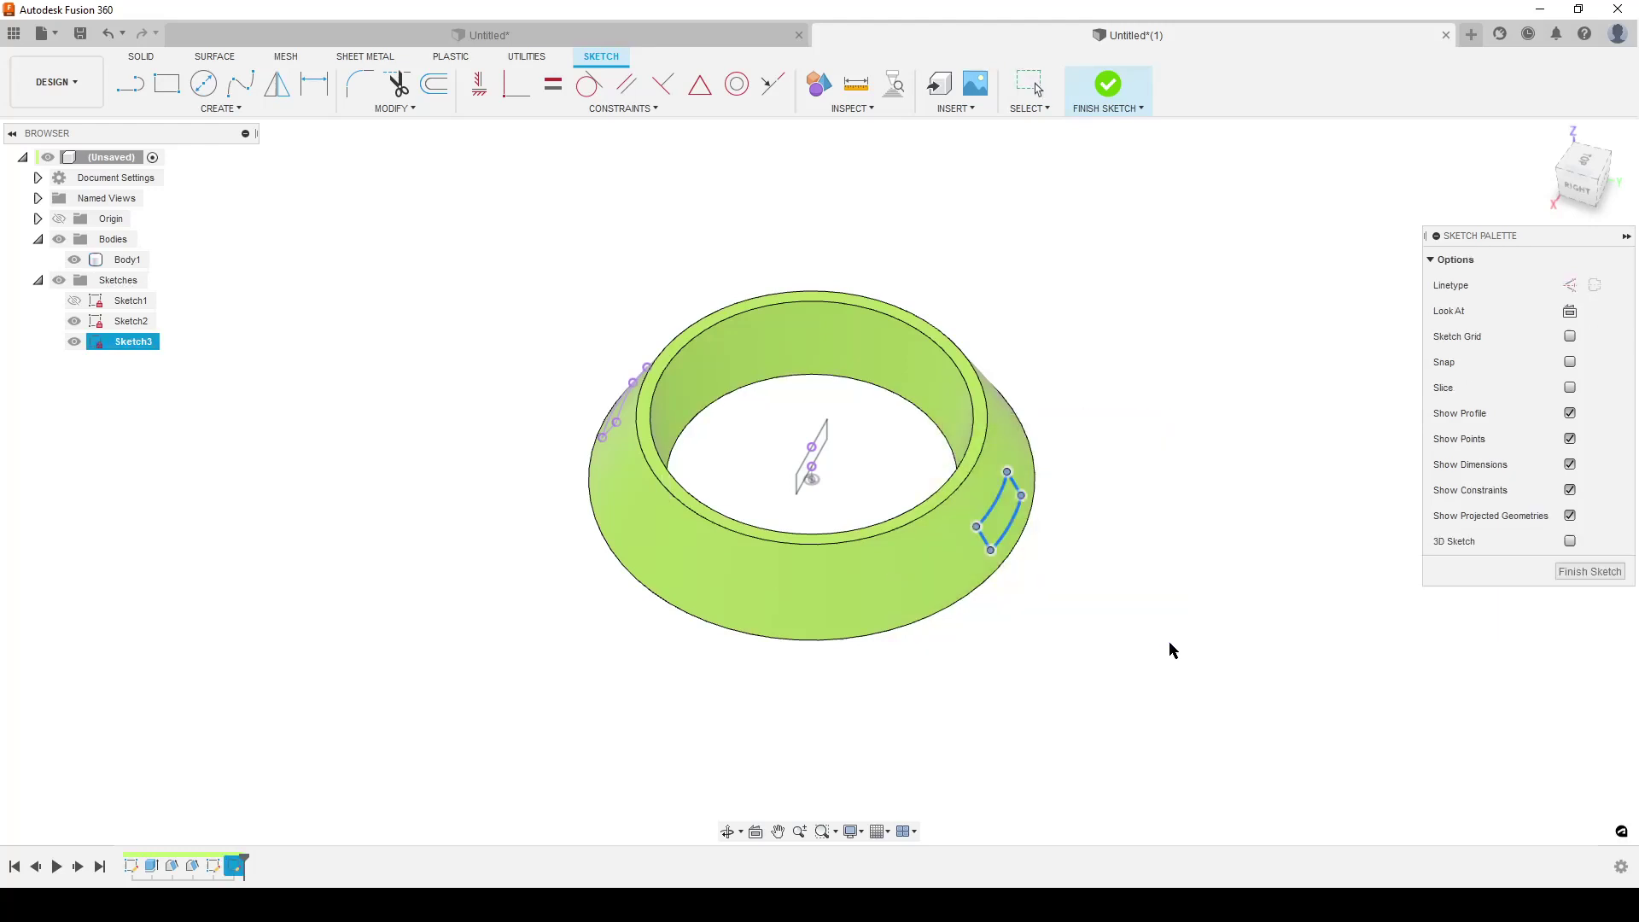
# Finish Sketch3 from the front view and hide Sketch2
pyautogui.keyDown('shift'); pyautogui.moveTo(429, 477); pyautogui.dragTo(575, 483, button='middle'); pyautogui.keyUp('shift')
pyautogui.click(1568, 182)
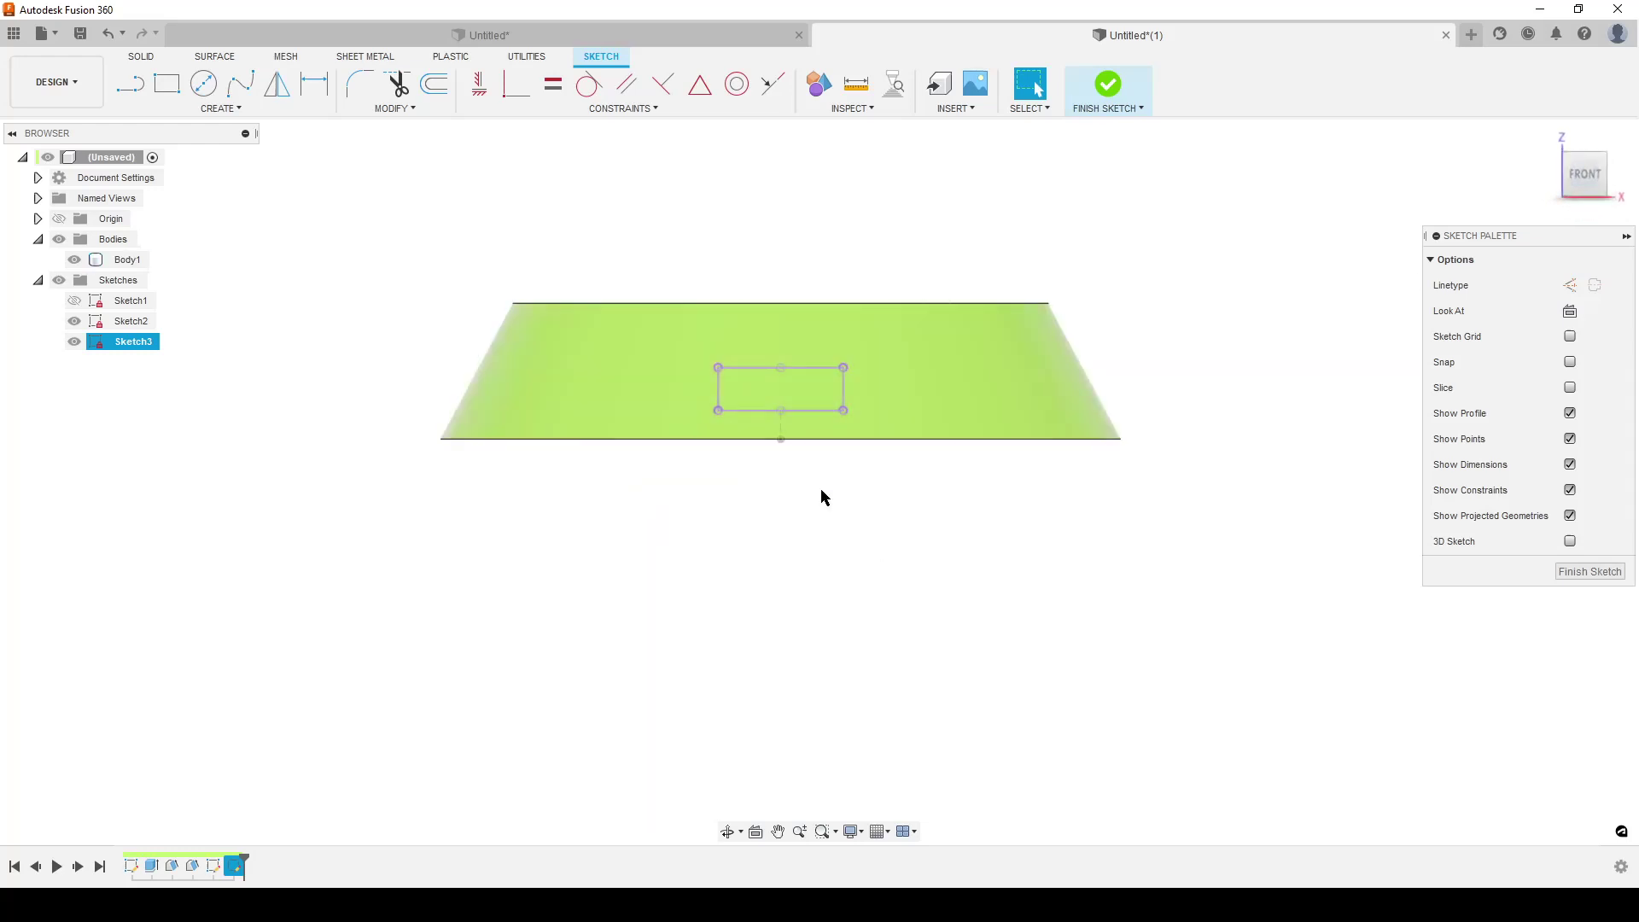
pyautogui.scroll(3, 785, 504)
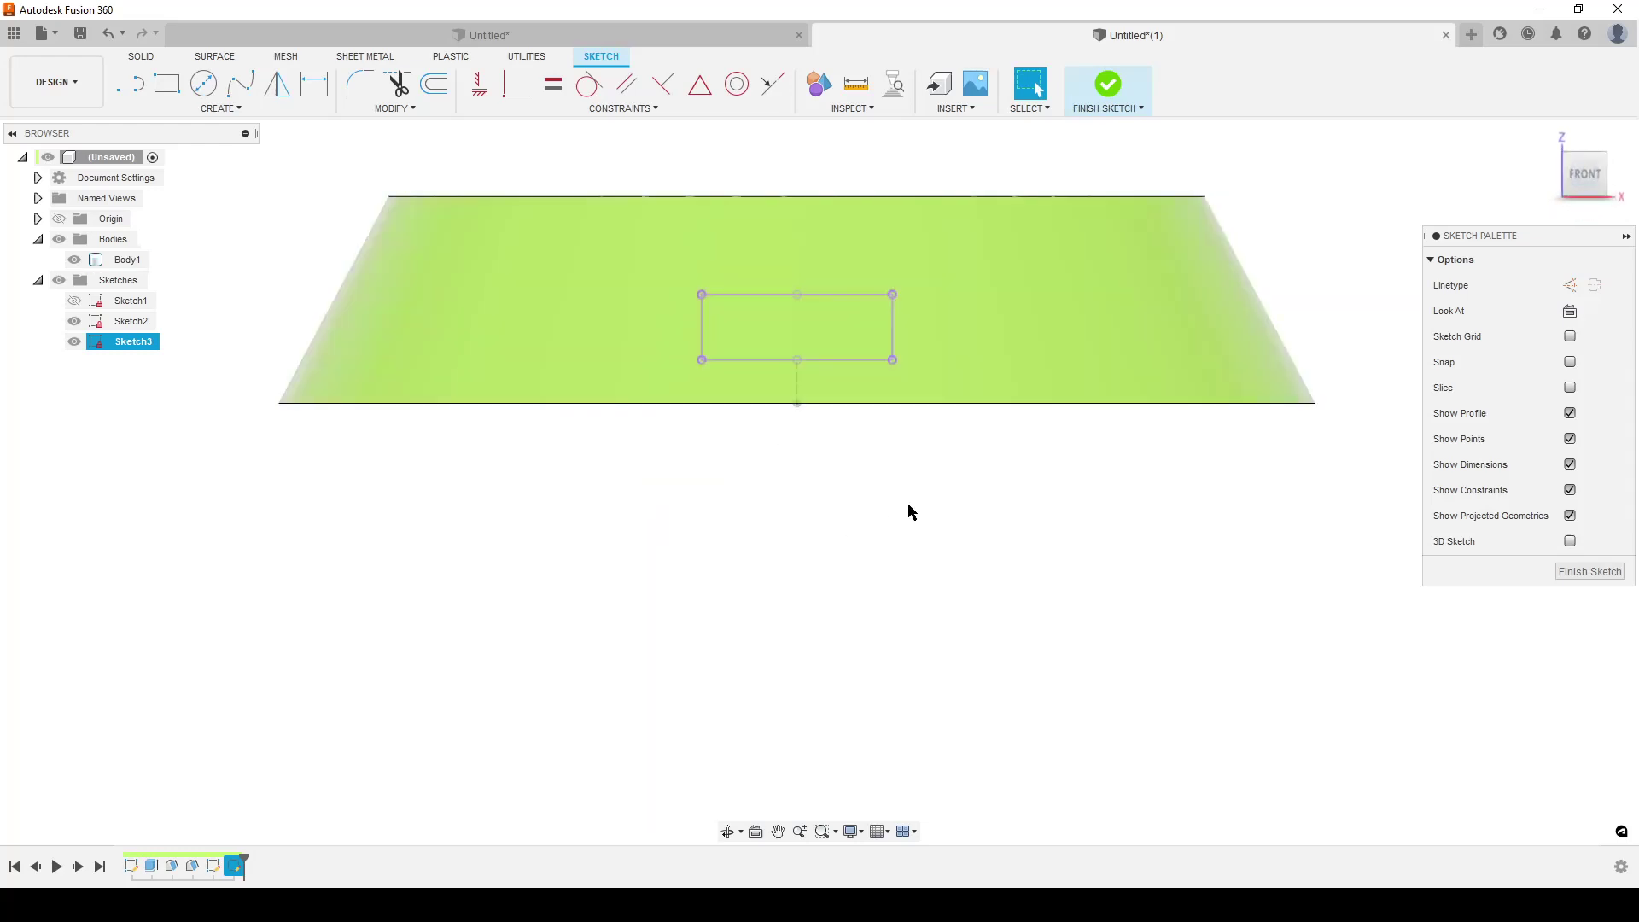
pyautogui.scroll(-3, 823, 434)
pyautogui.click(1604, 572)
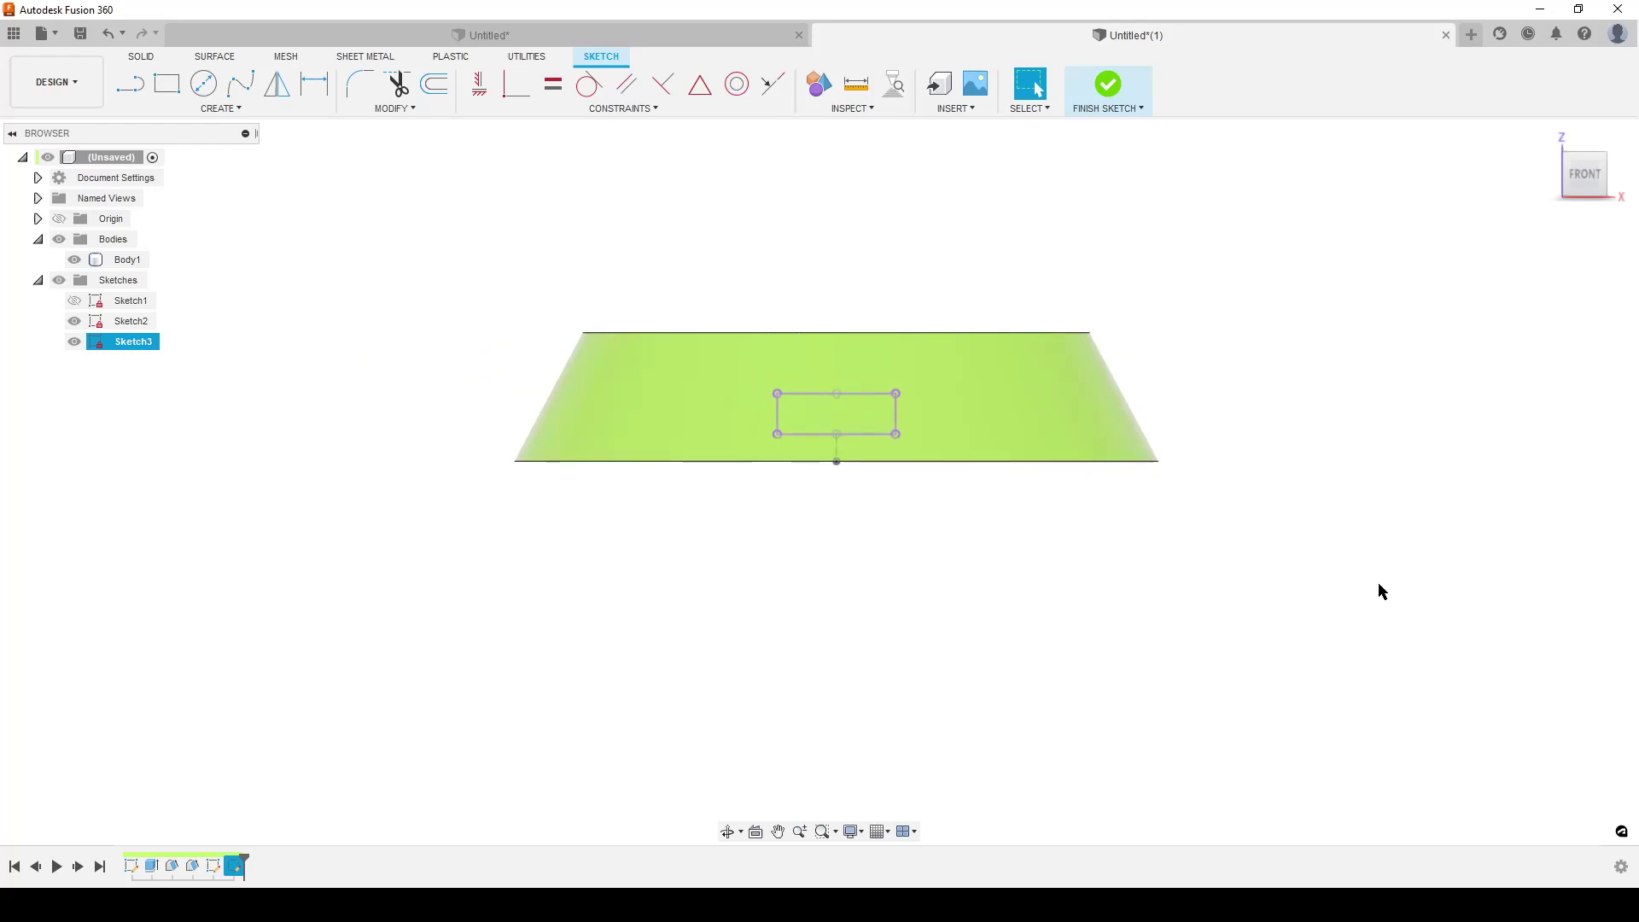
pyautogui.click(74, 321)
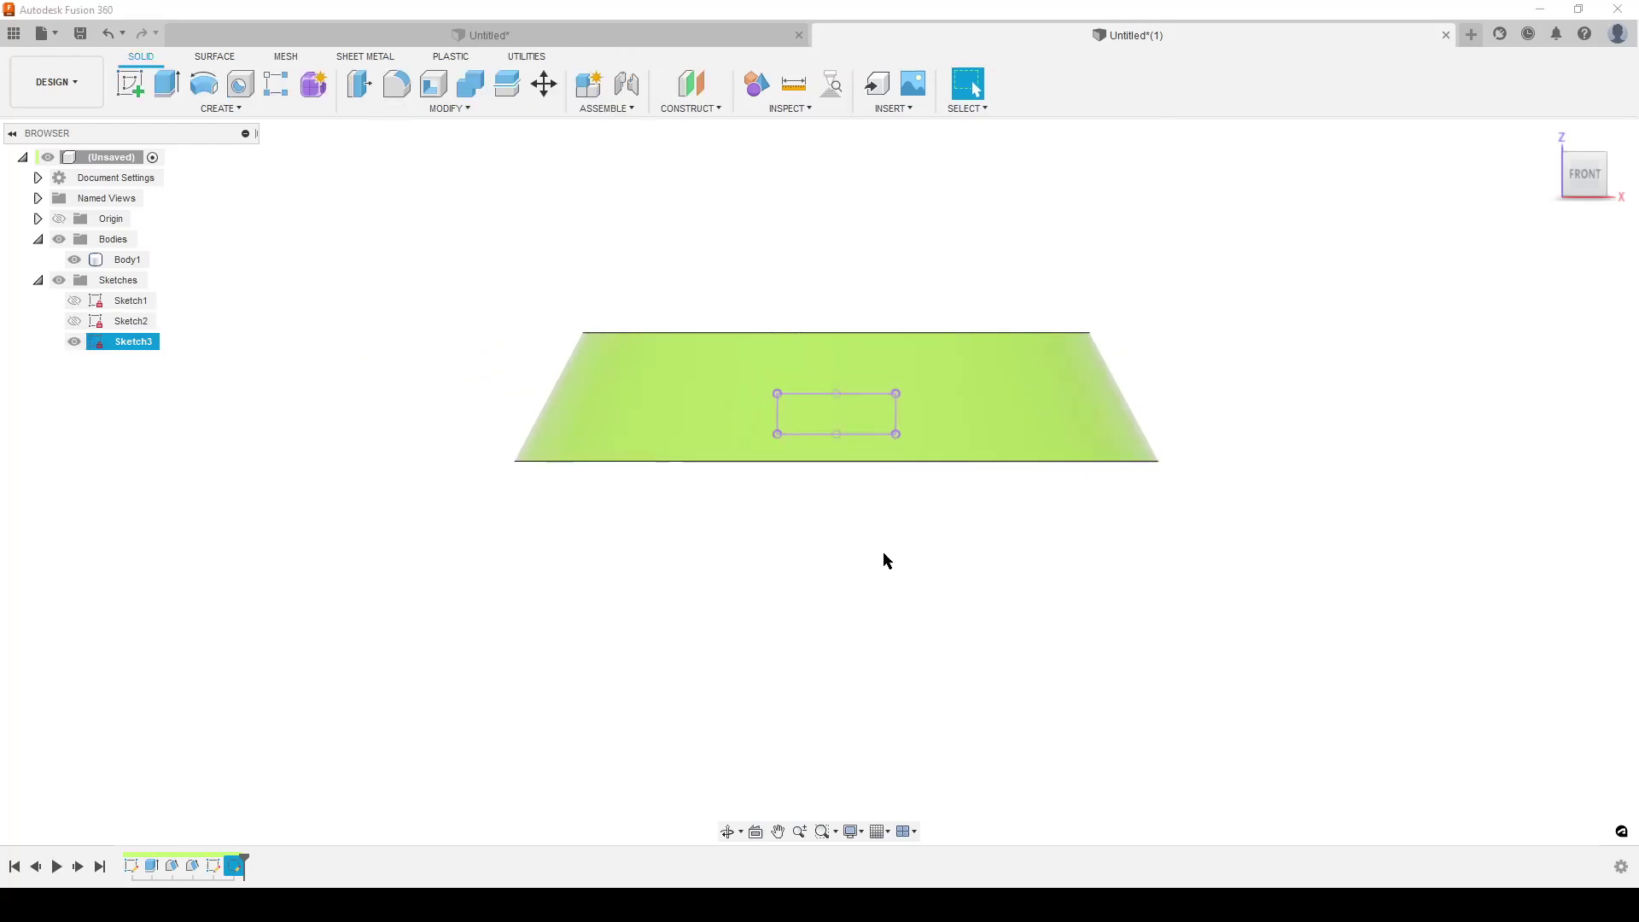
# Create Sketch4 on the vertical origin plane and hide the ring body Body1
pyautogui.moveTo(883, 551)
pyautogui.keyDown('shift'); pyautogui.mouseDown(button='middle')
pyautogui.moveTo(786, 578)
pyautogui.moveTo(796, 606)
pyautogui.moveTo(826, 589)
pyautogui.mouseUp(button='middle'); pyautogui.keyUp('shift')
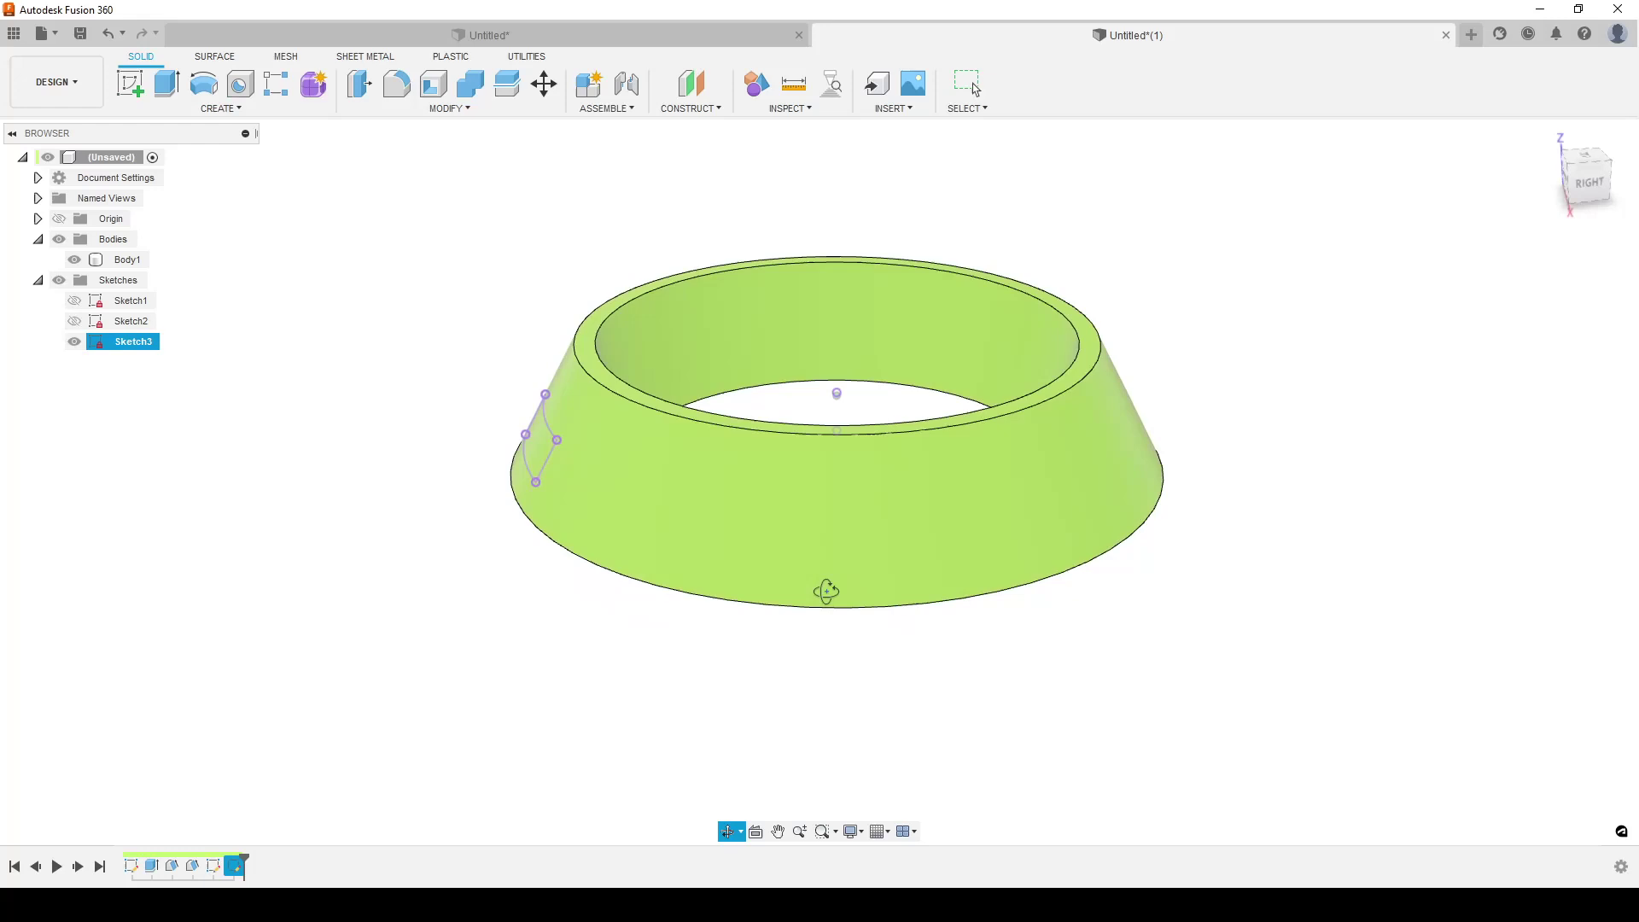
pyautogui.moveTo(402, 651); pyautogui.dragTo(555, 643, button='middle')
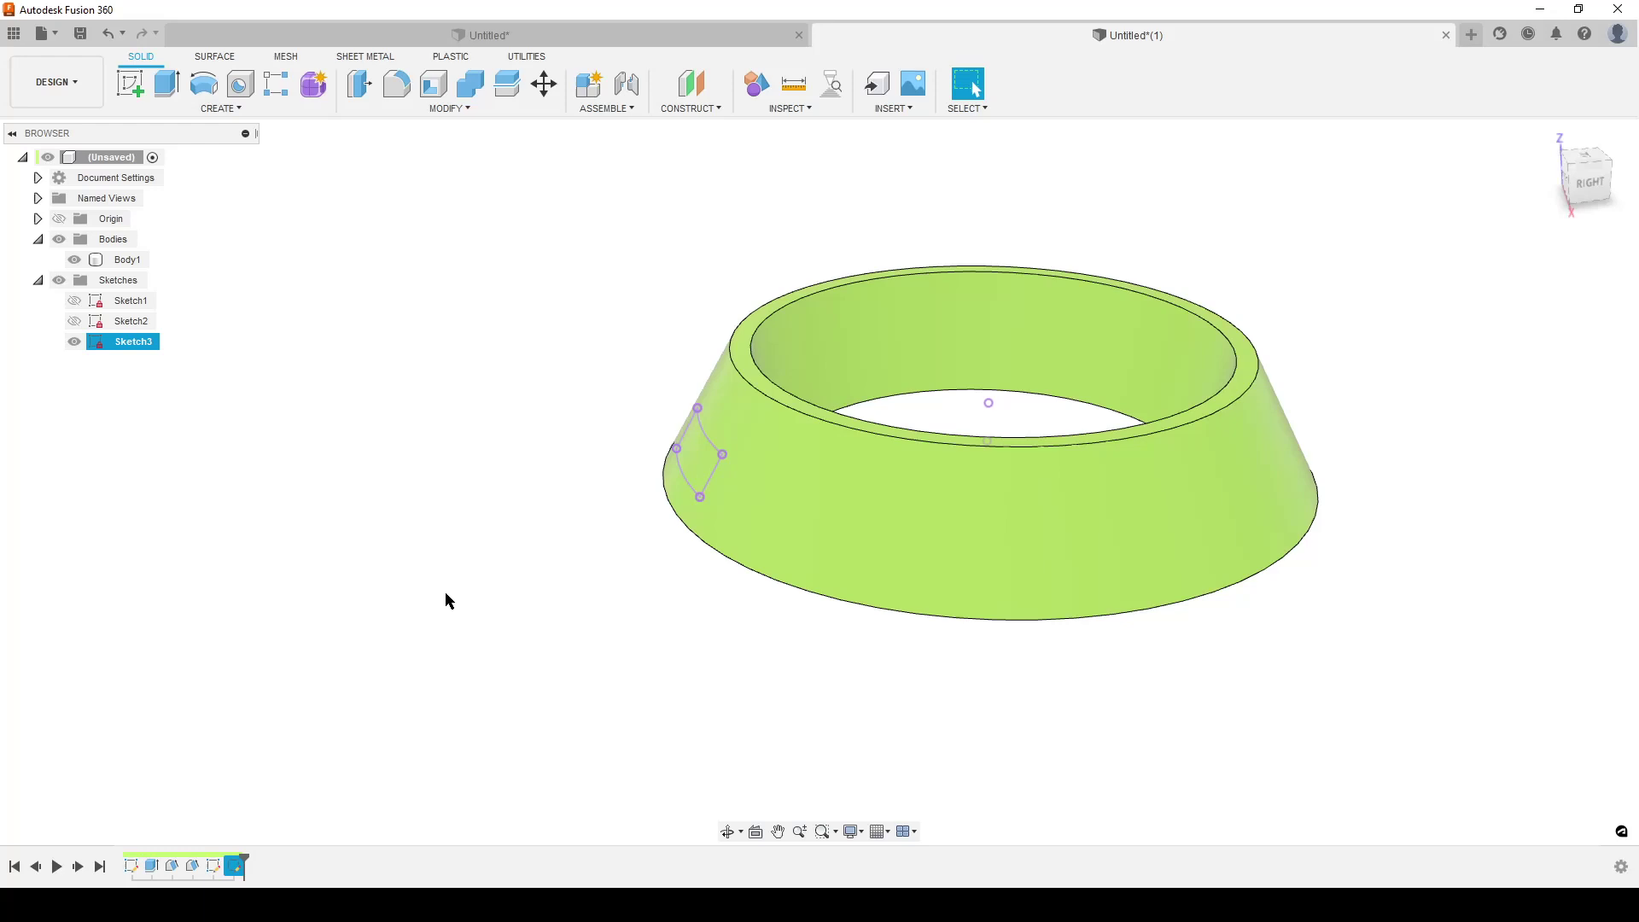
pyautogui.click(675, 111)
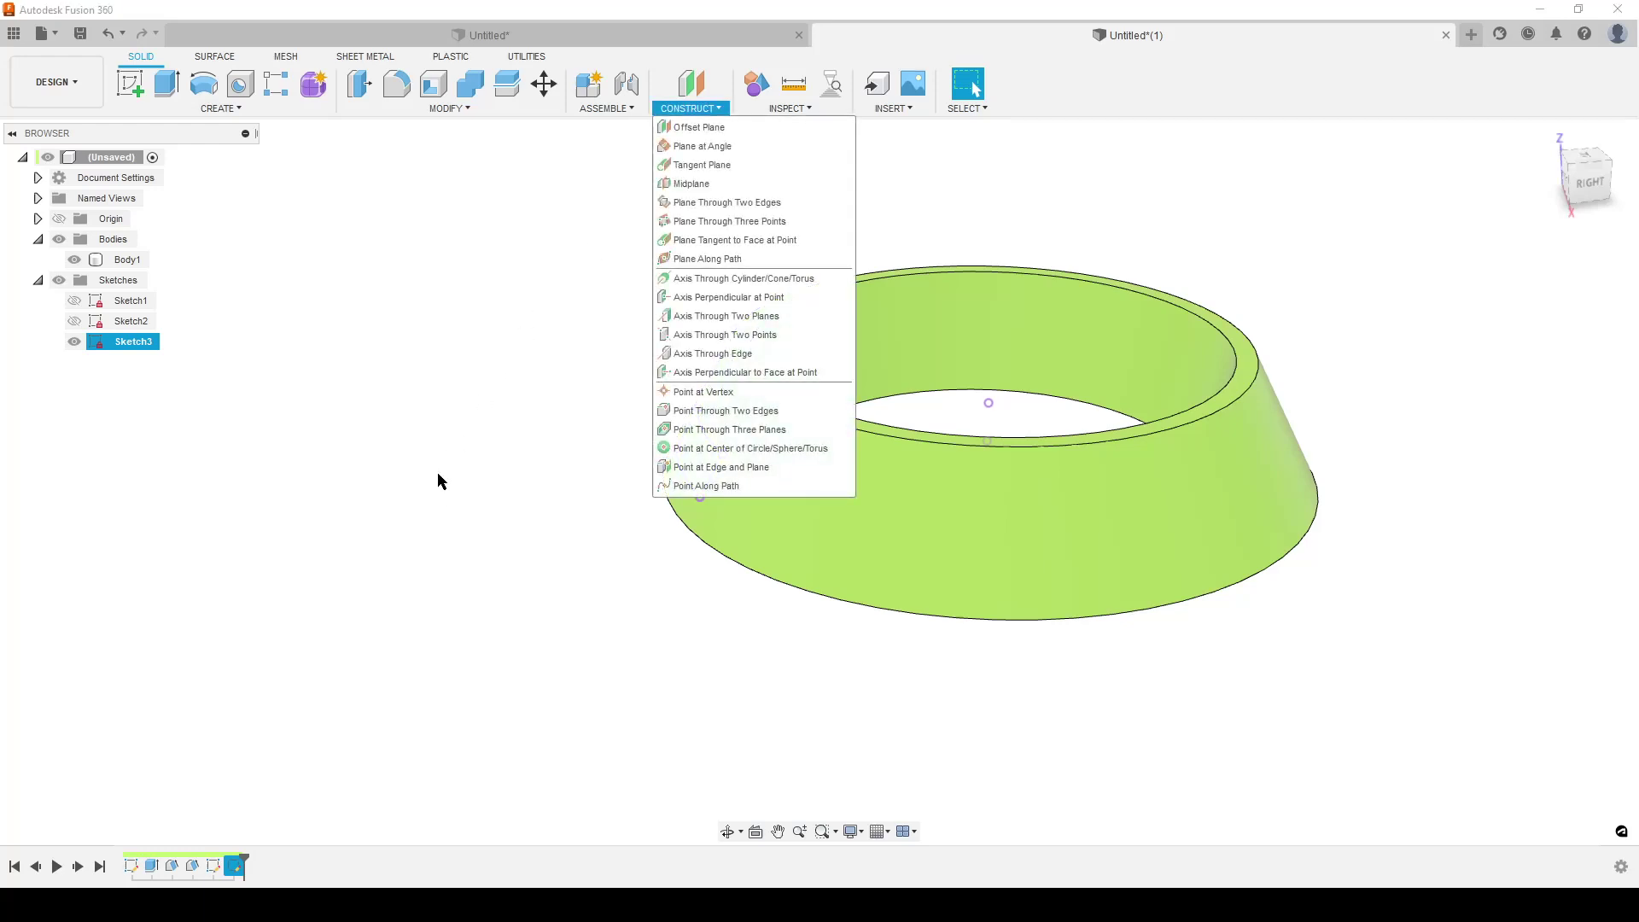
pyautogui.click(388, 515)
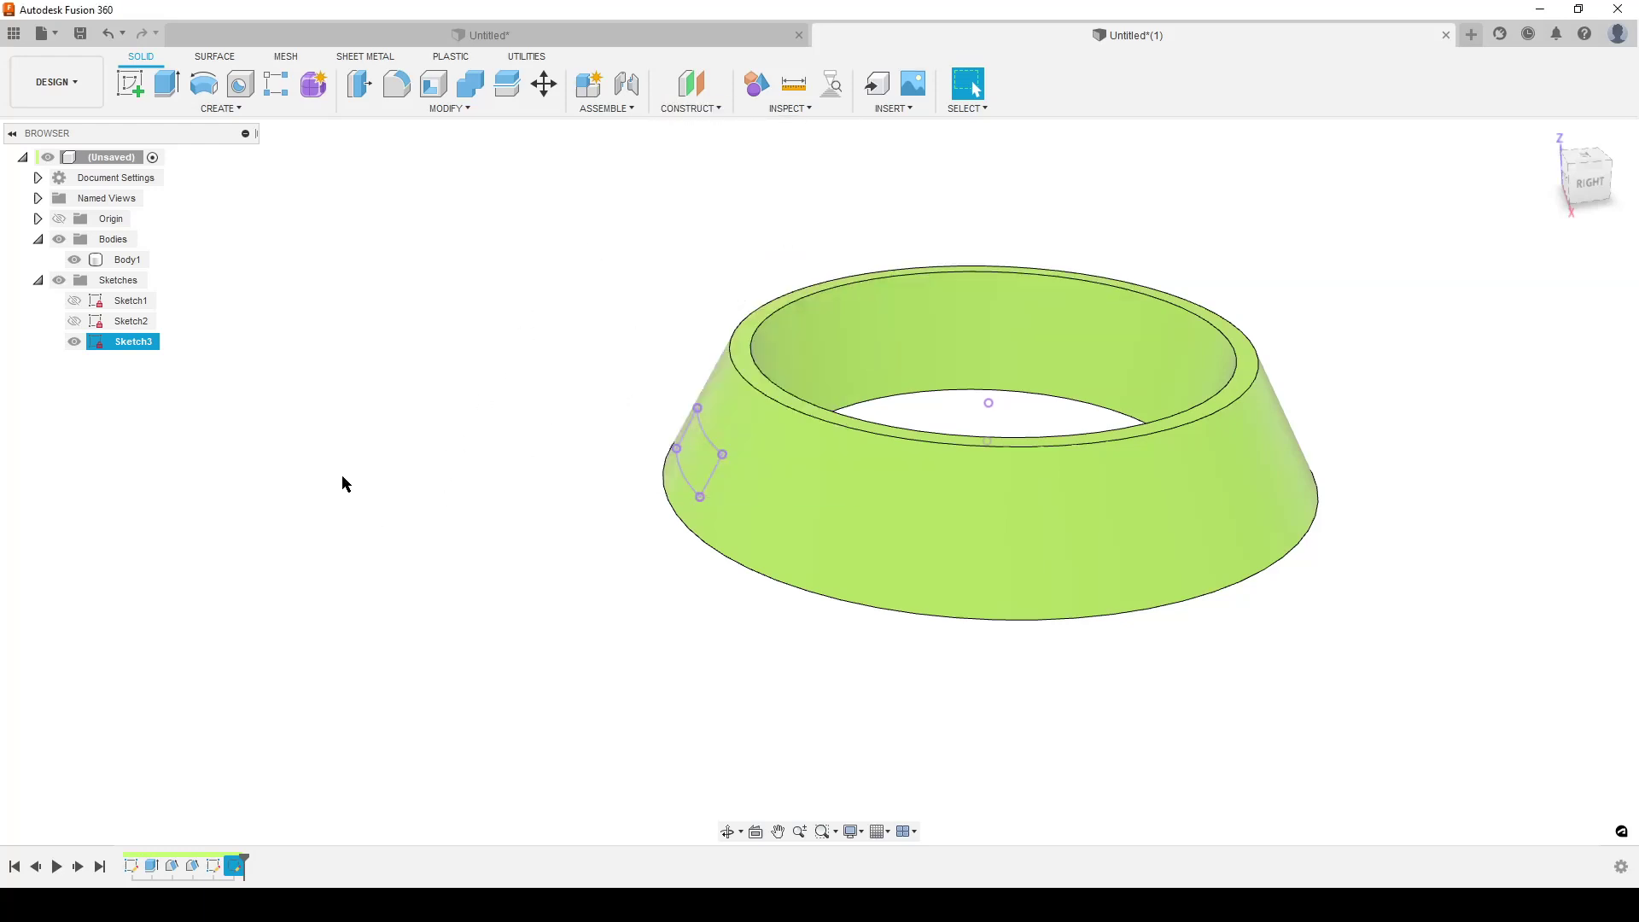
pyautogui.click(130, 83)
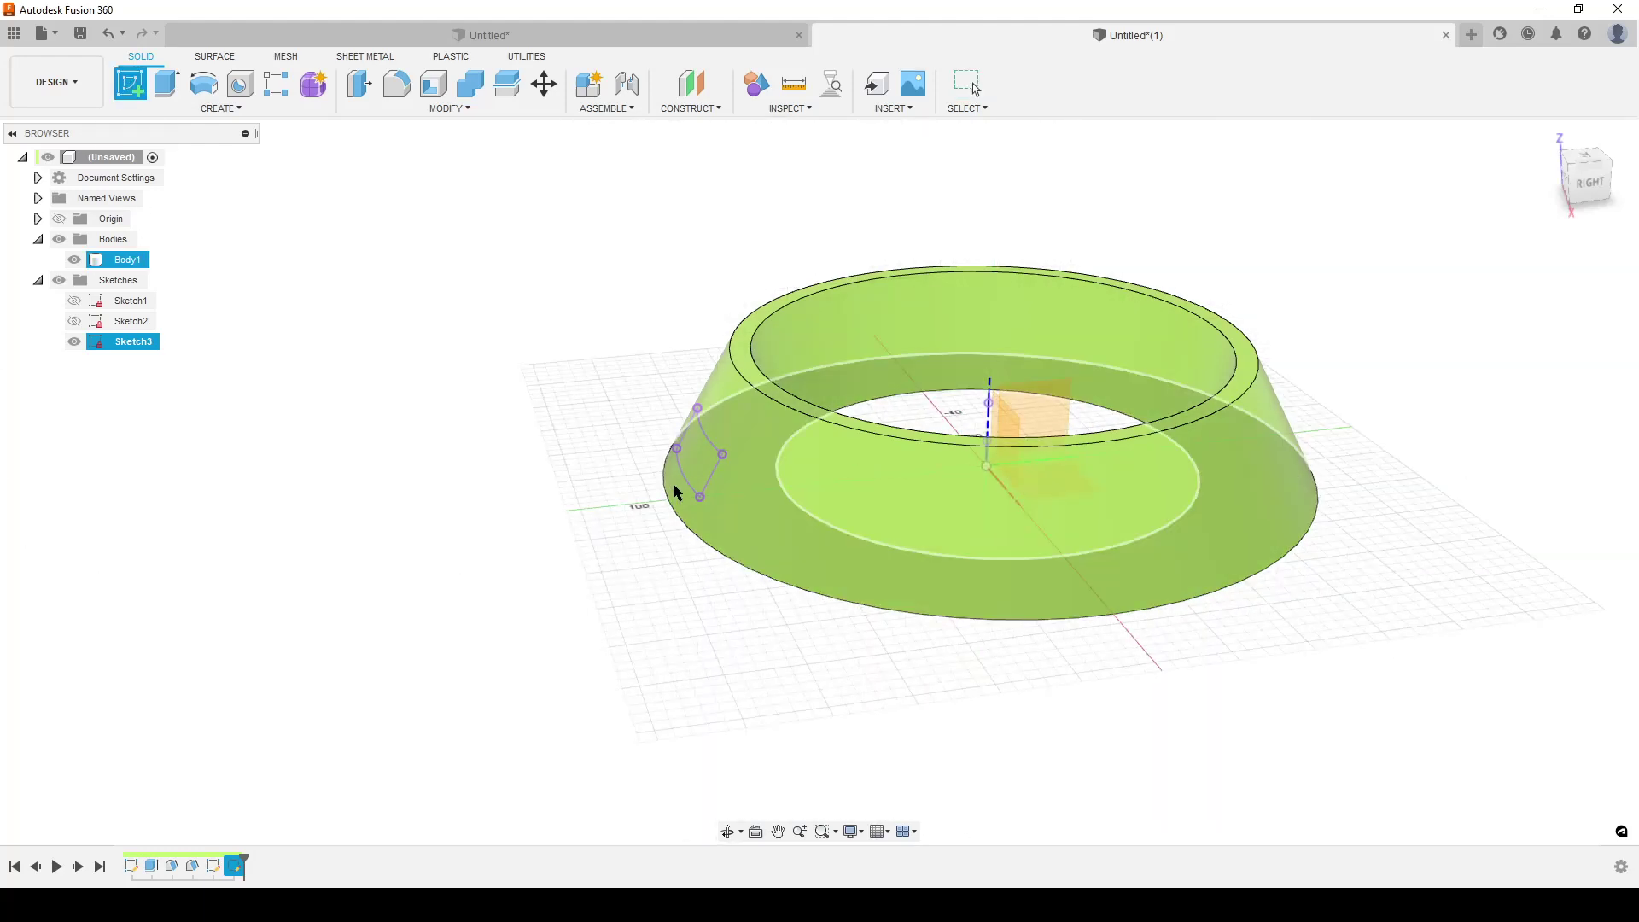
pyautogui.click(1045, 398)
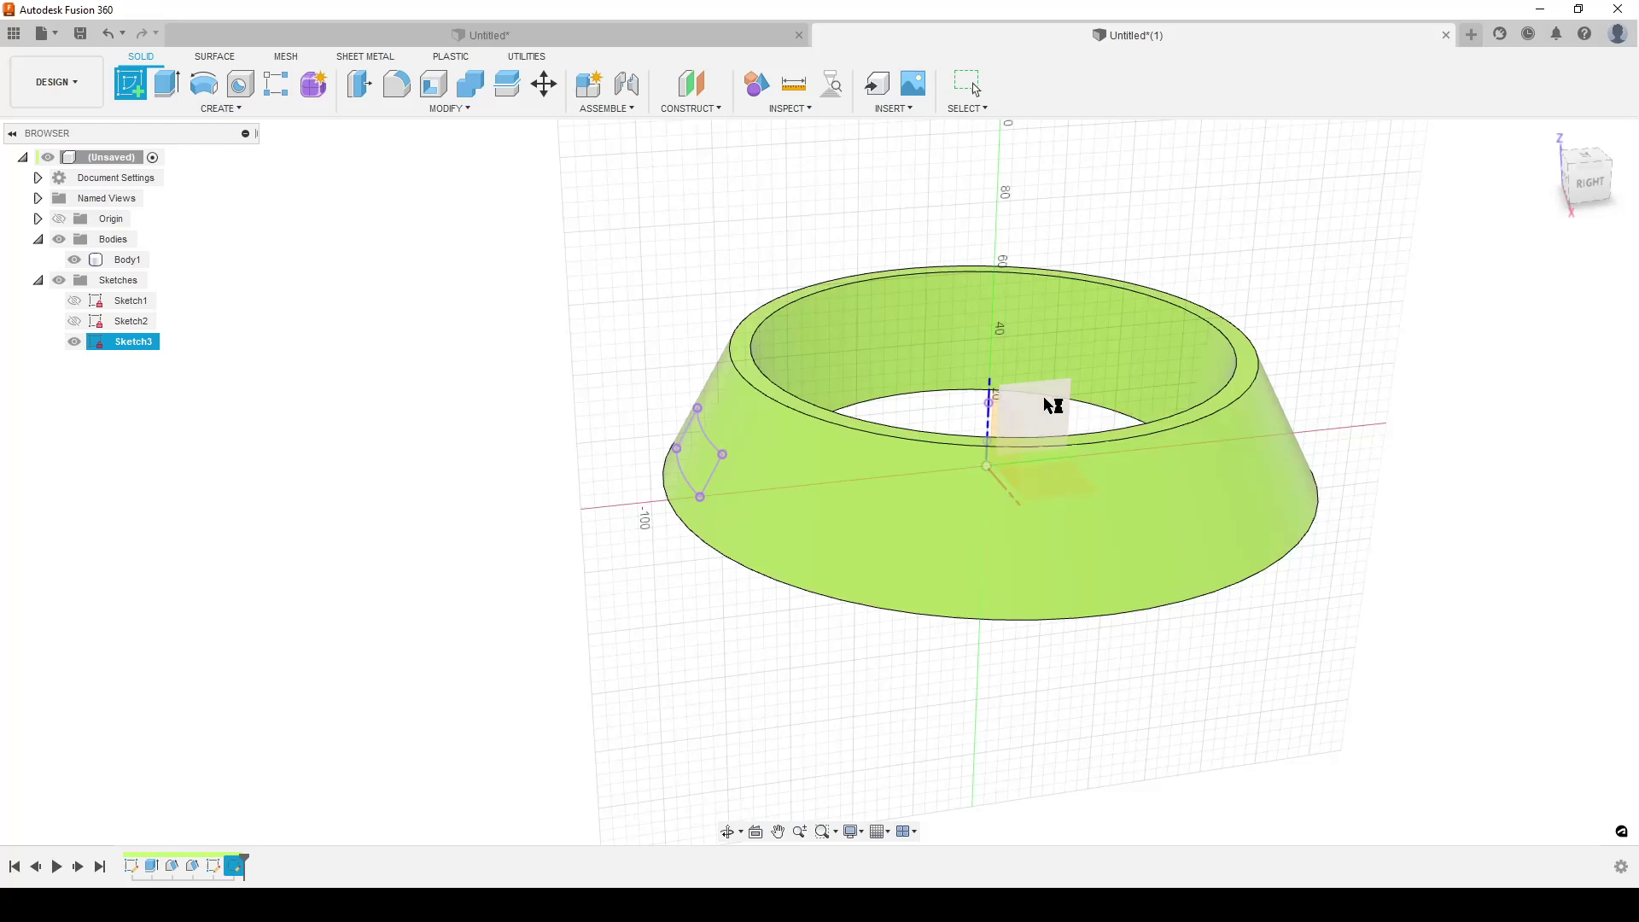
pyautogui.click(74, 259)
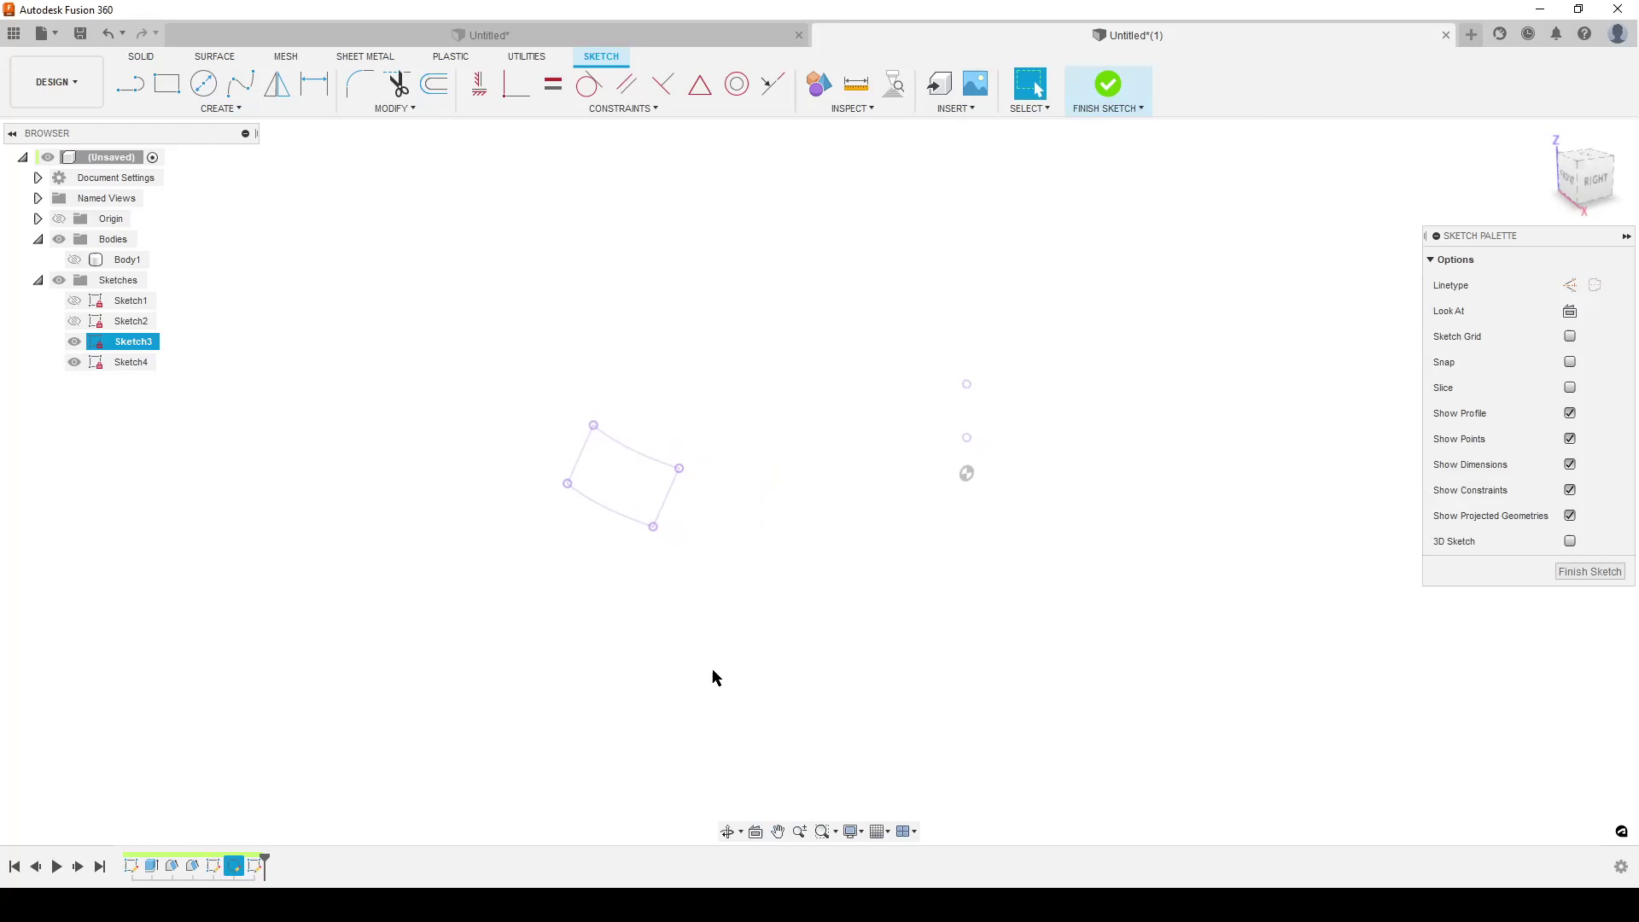
# Intersect the projected rectangle's top and bottom arcs into Sketch4, then hide Sketch3
pyautogui.write('s')
pyautogui.write('inter')
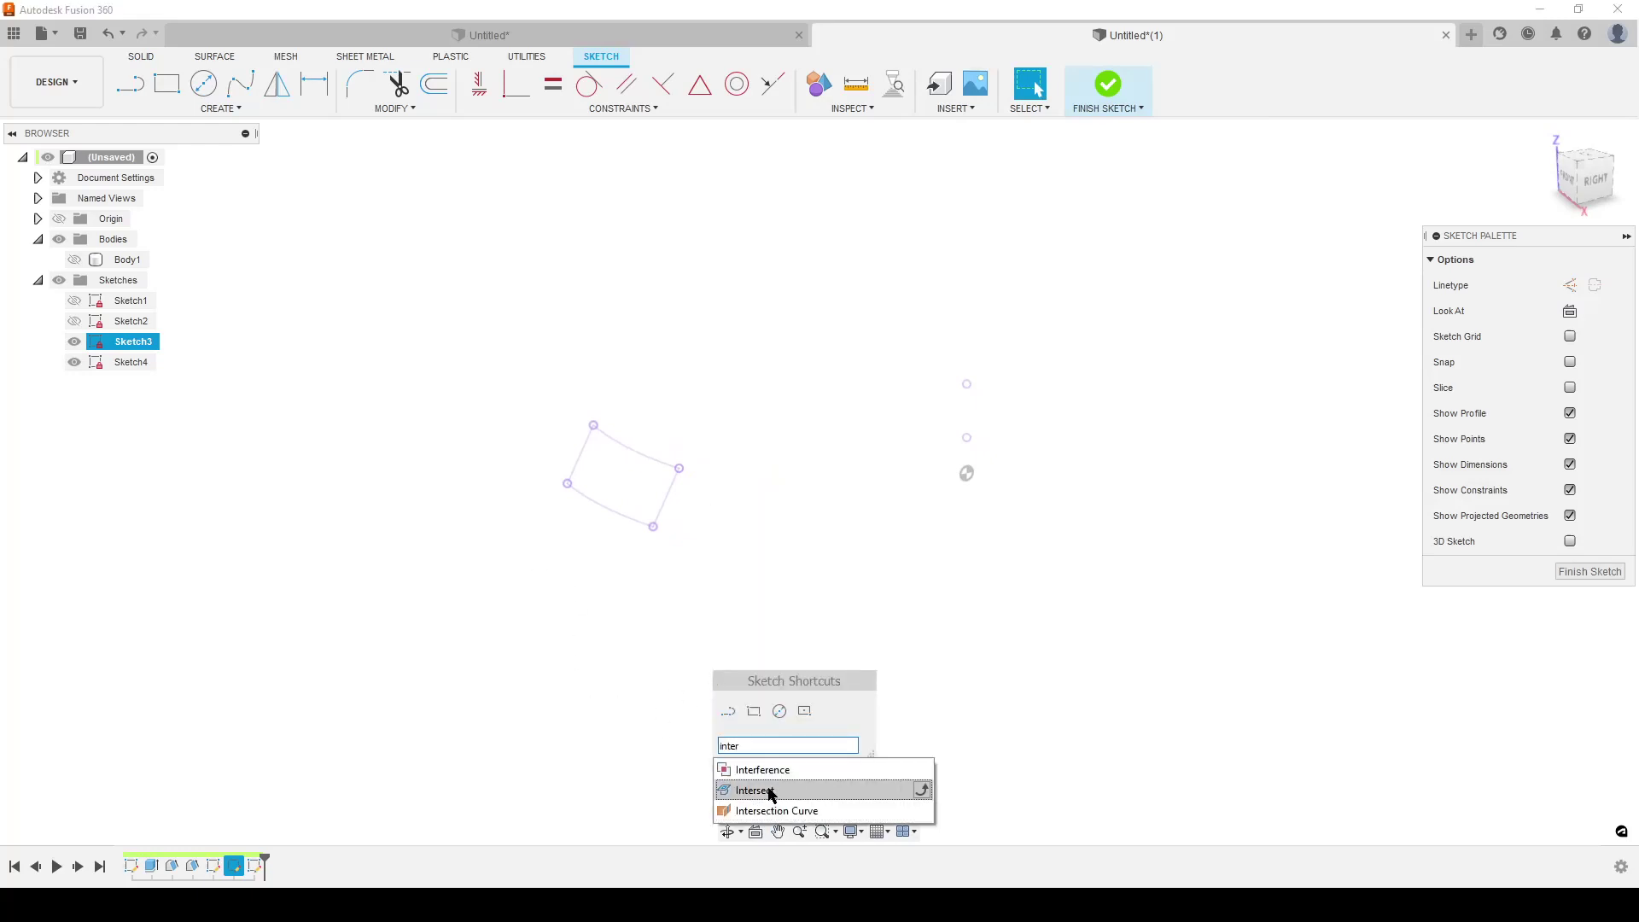
pyautogui.click(770, 791)
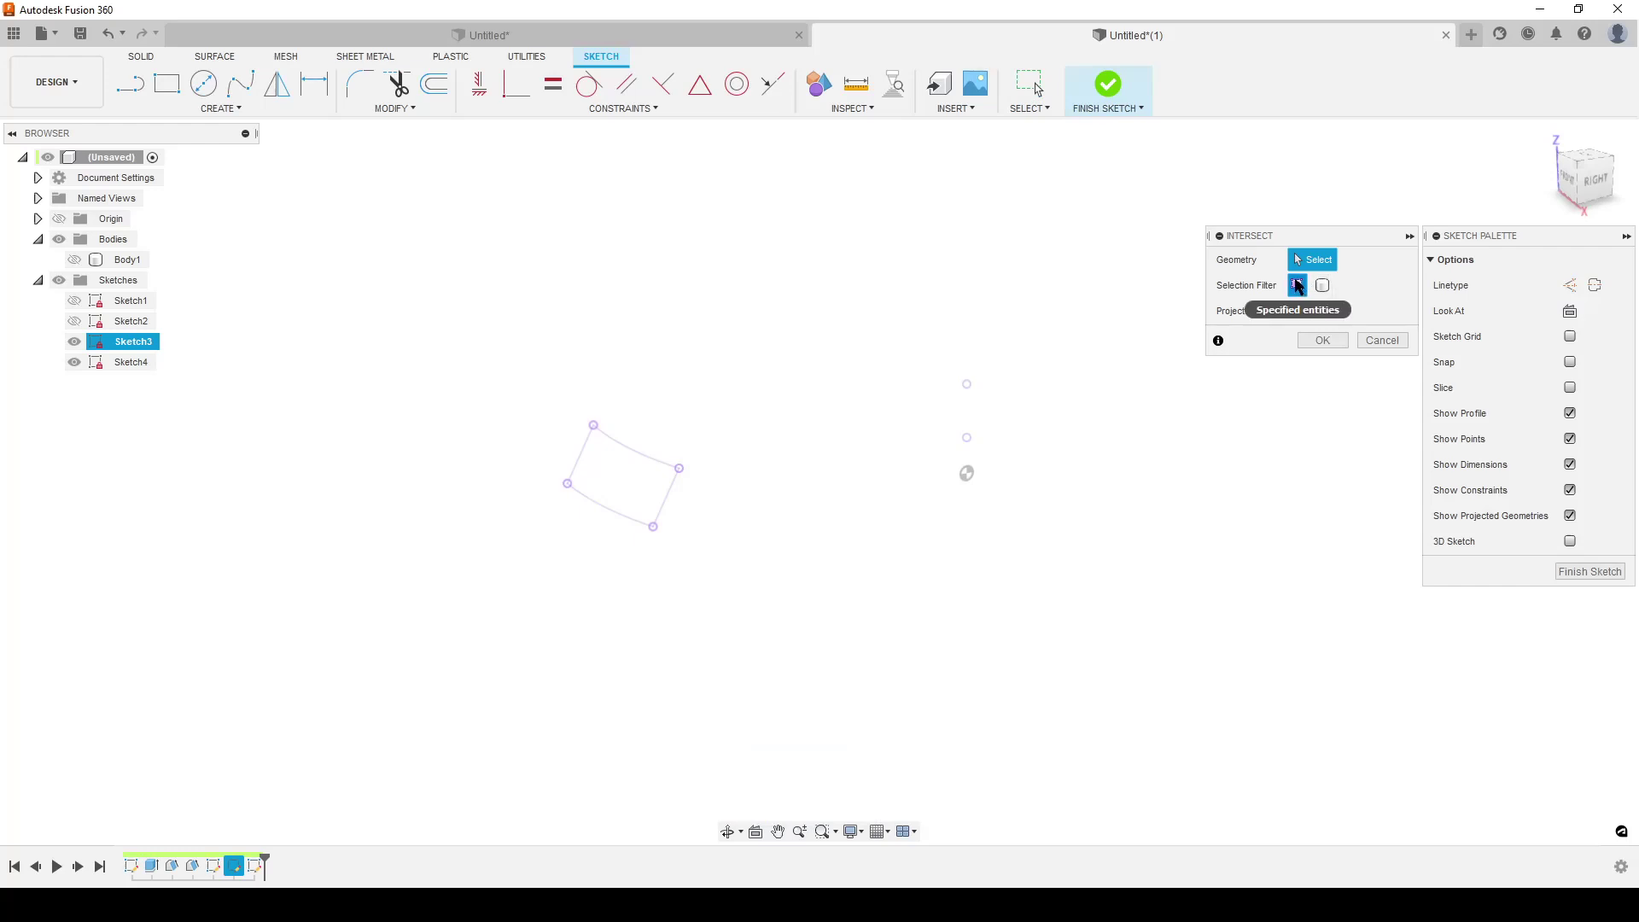
pyautogui.click(628, 449)
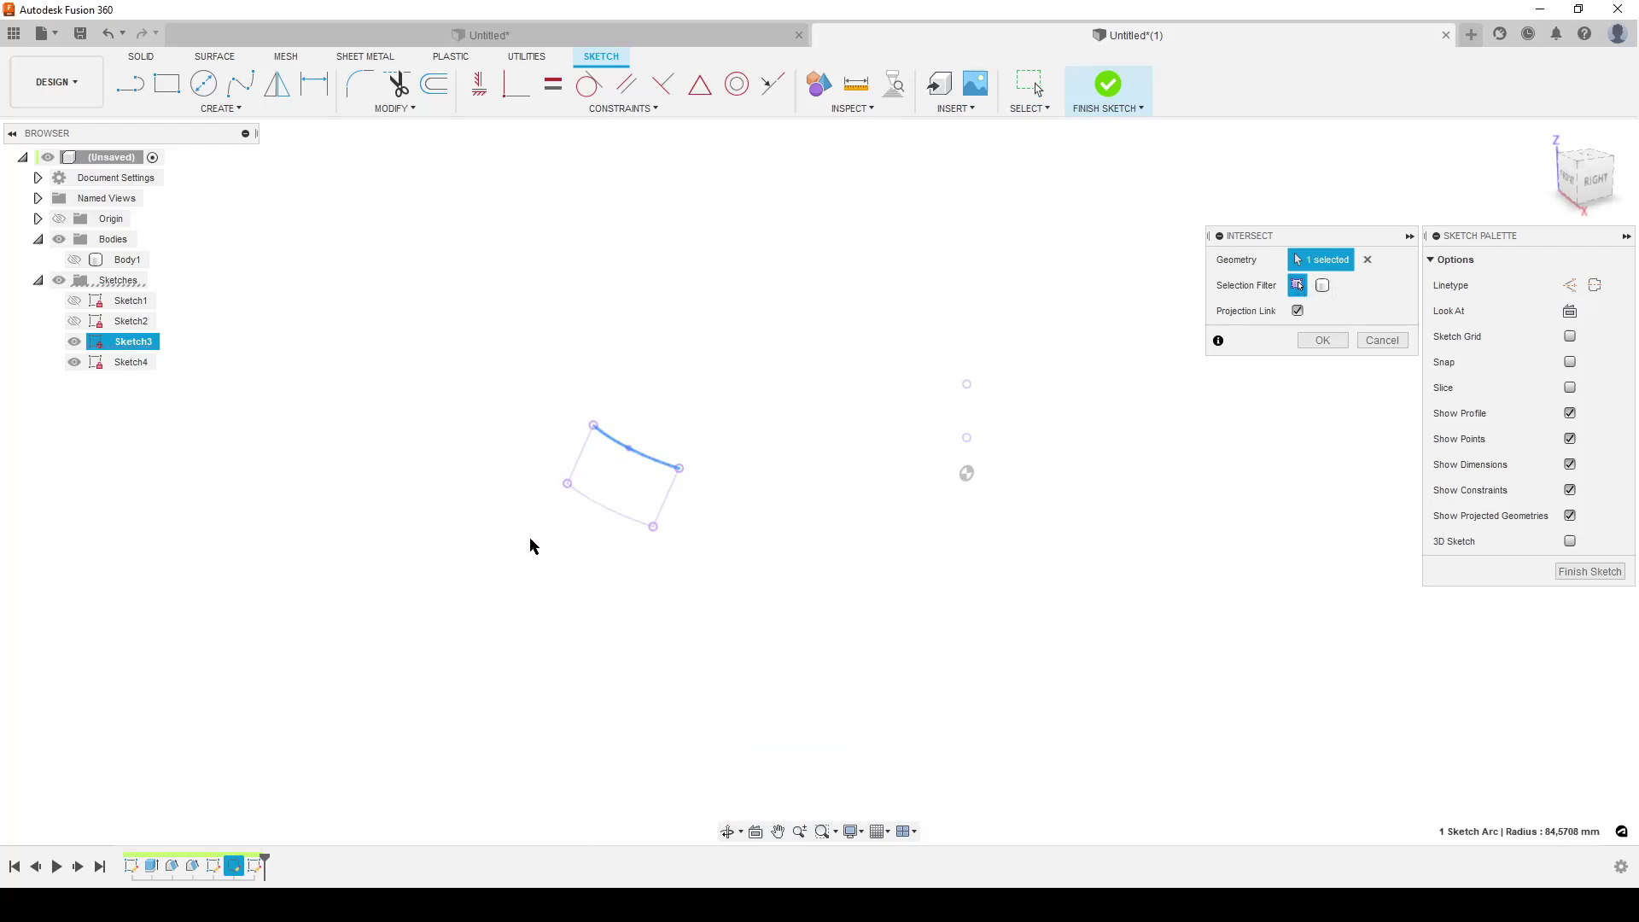
pyautogui.click(613, 514)
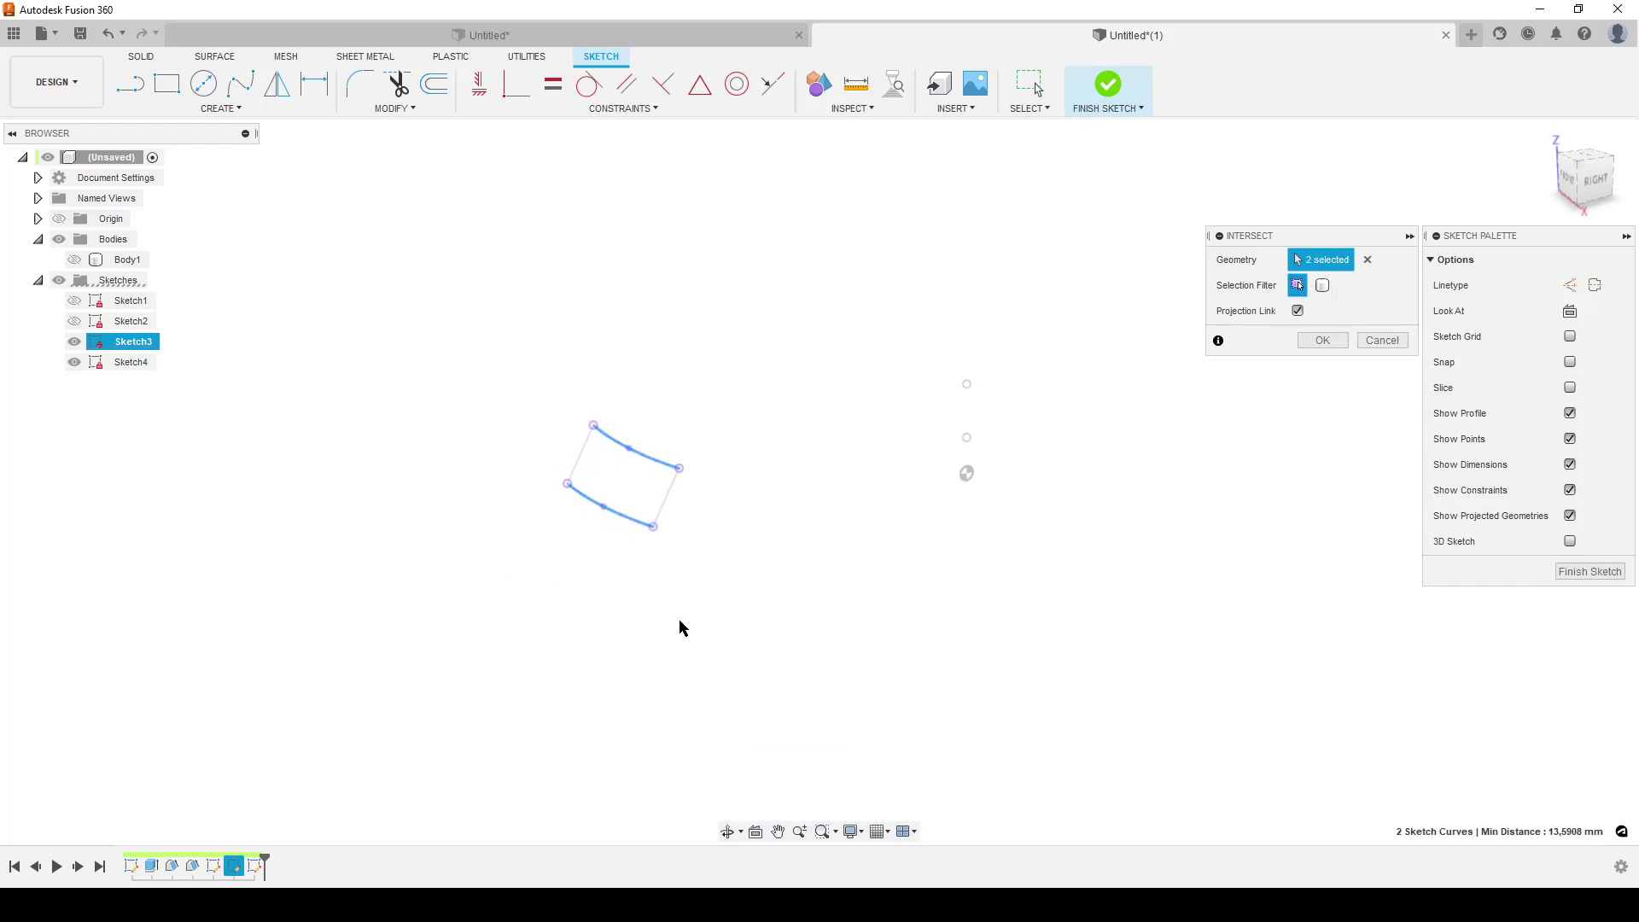
pyautogui.click(1325, 341)
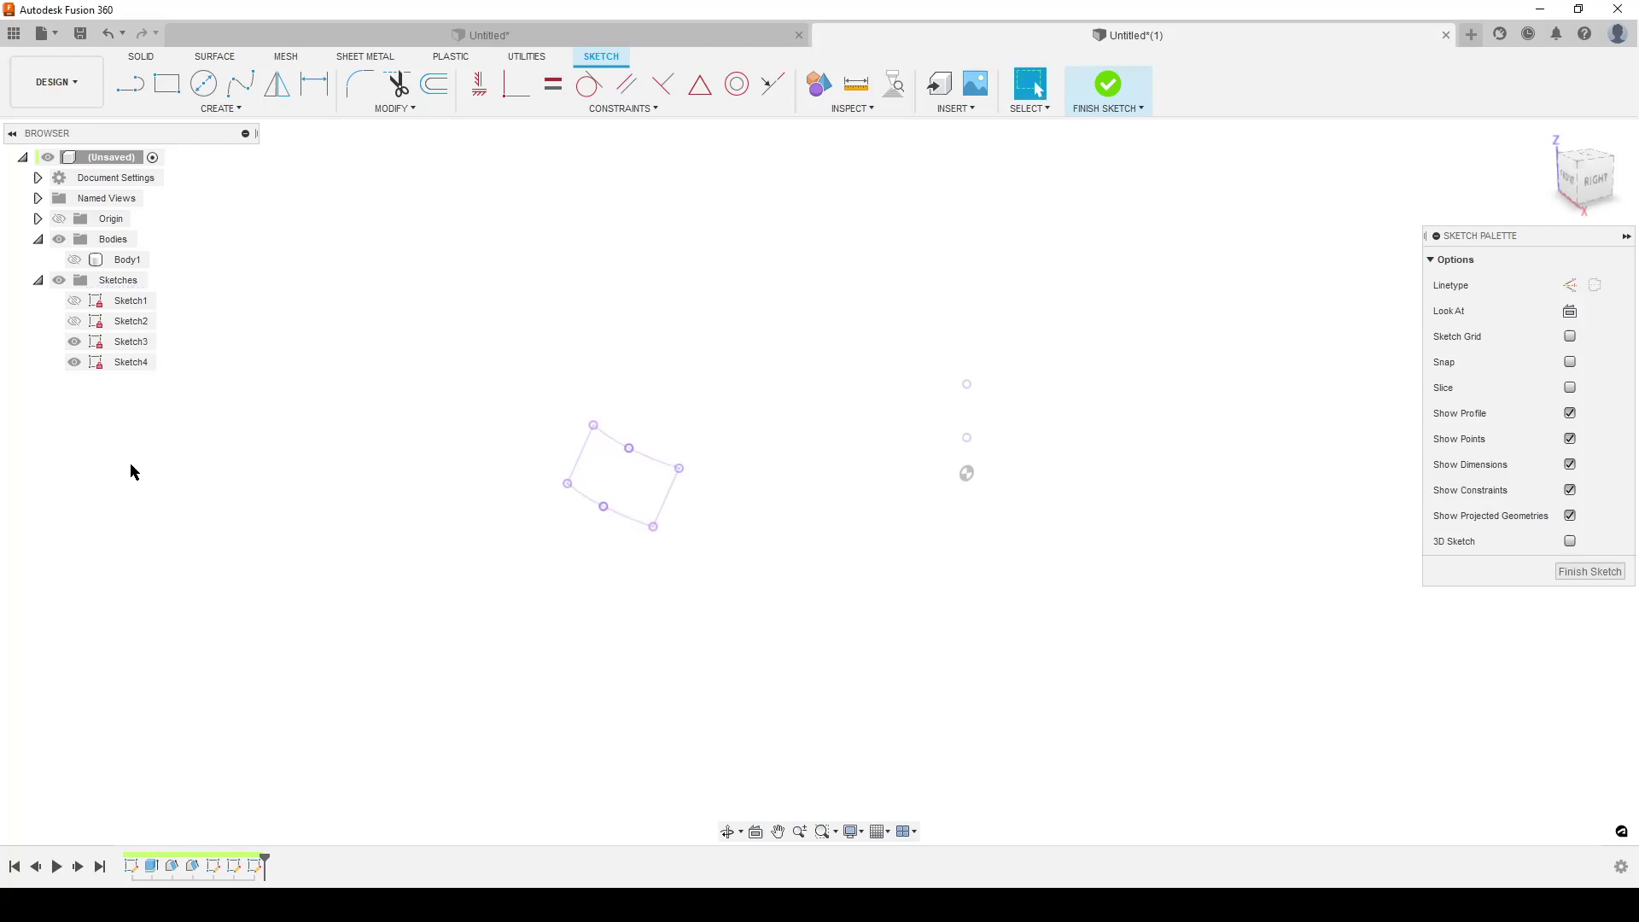
pyautogui.click(74, 342)
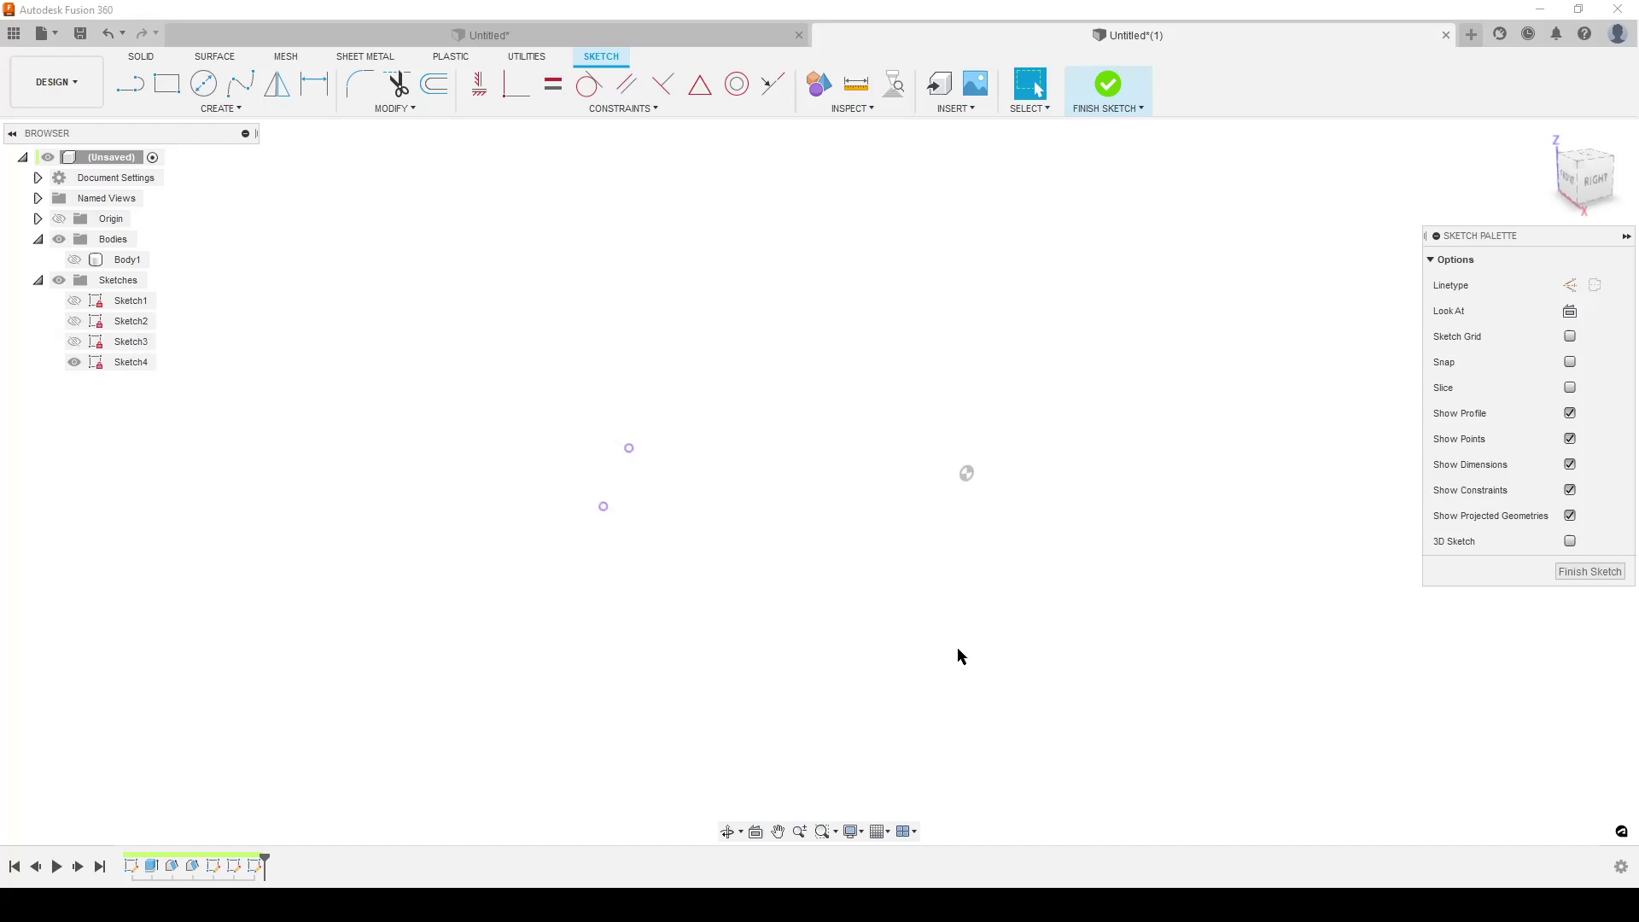
# Face the sketch plane and draw a short line joining the upper and lower intersection points
pyautogui.click(1571, 311)
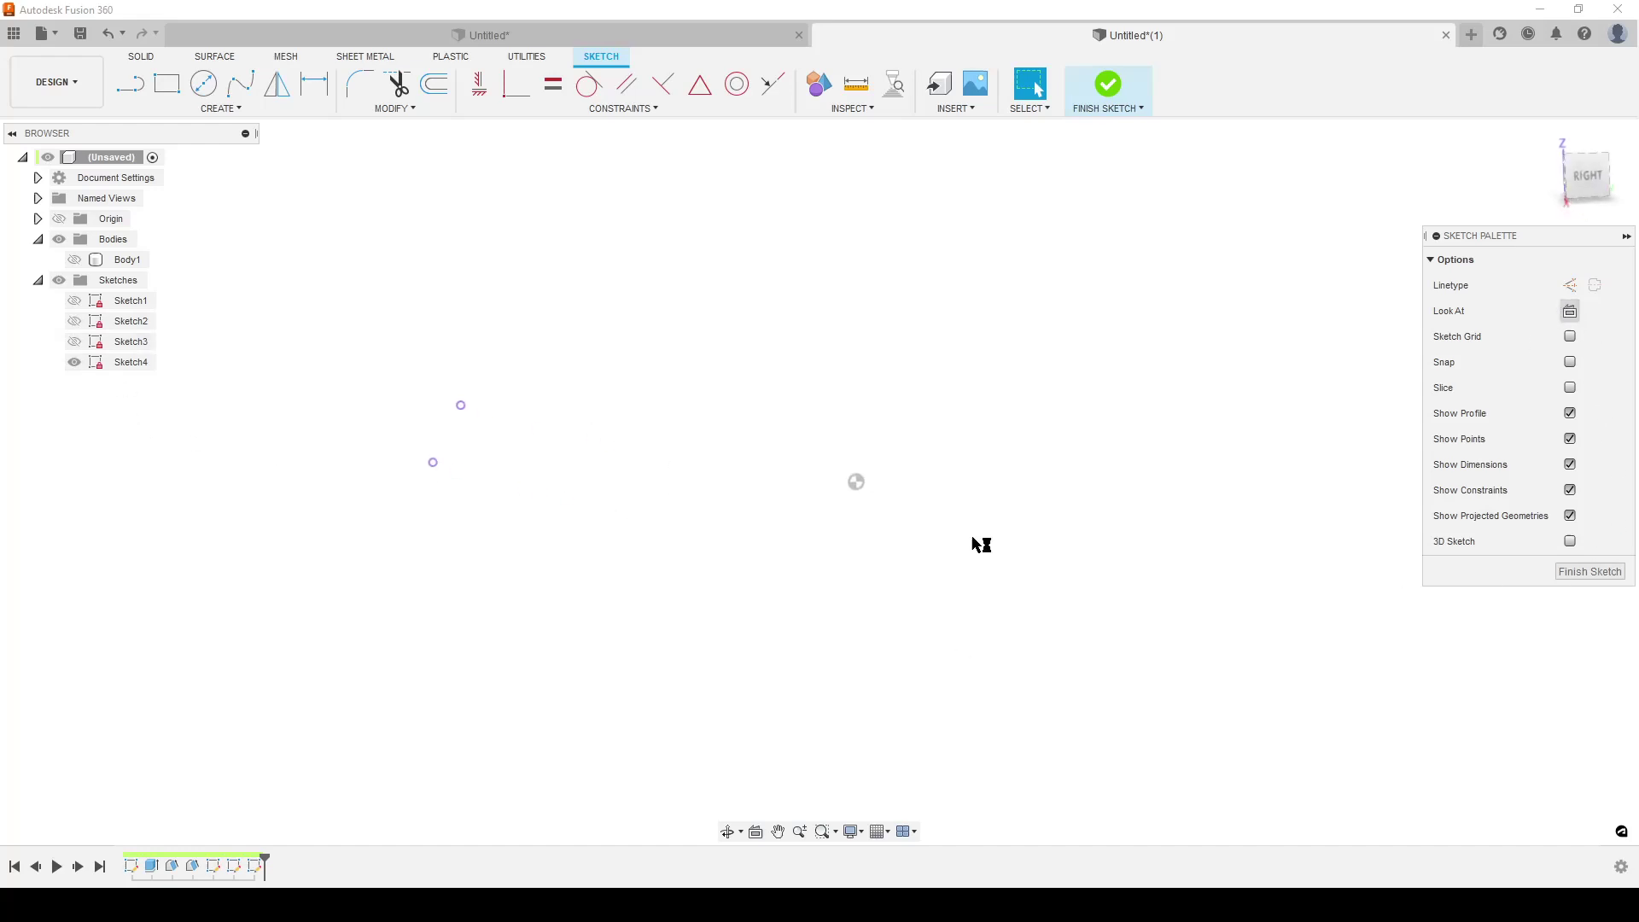
pyautogui.press('l')
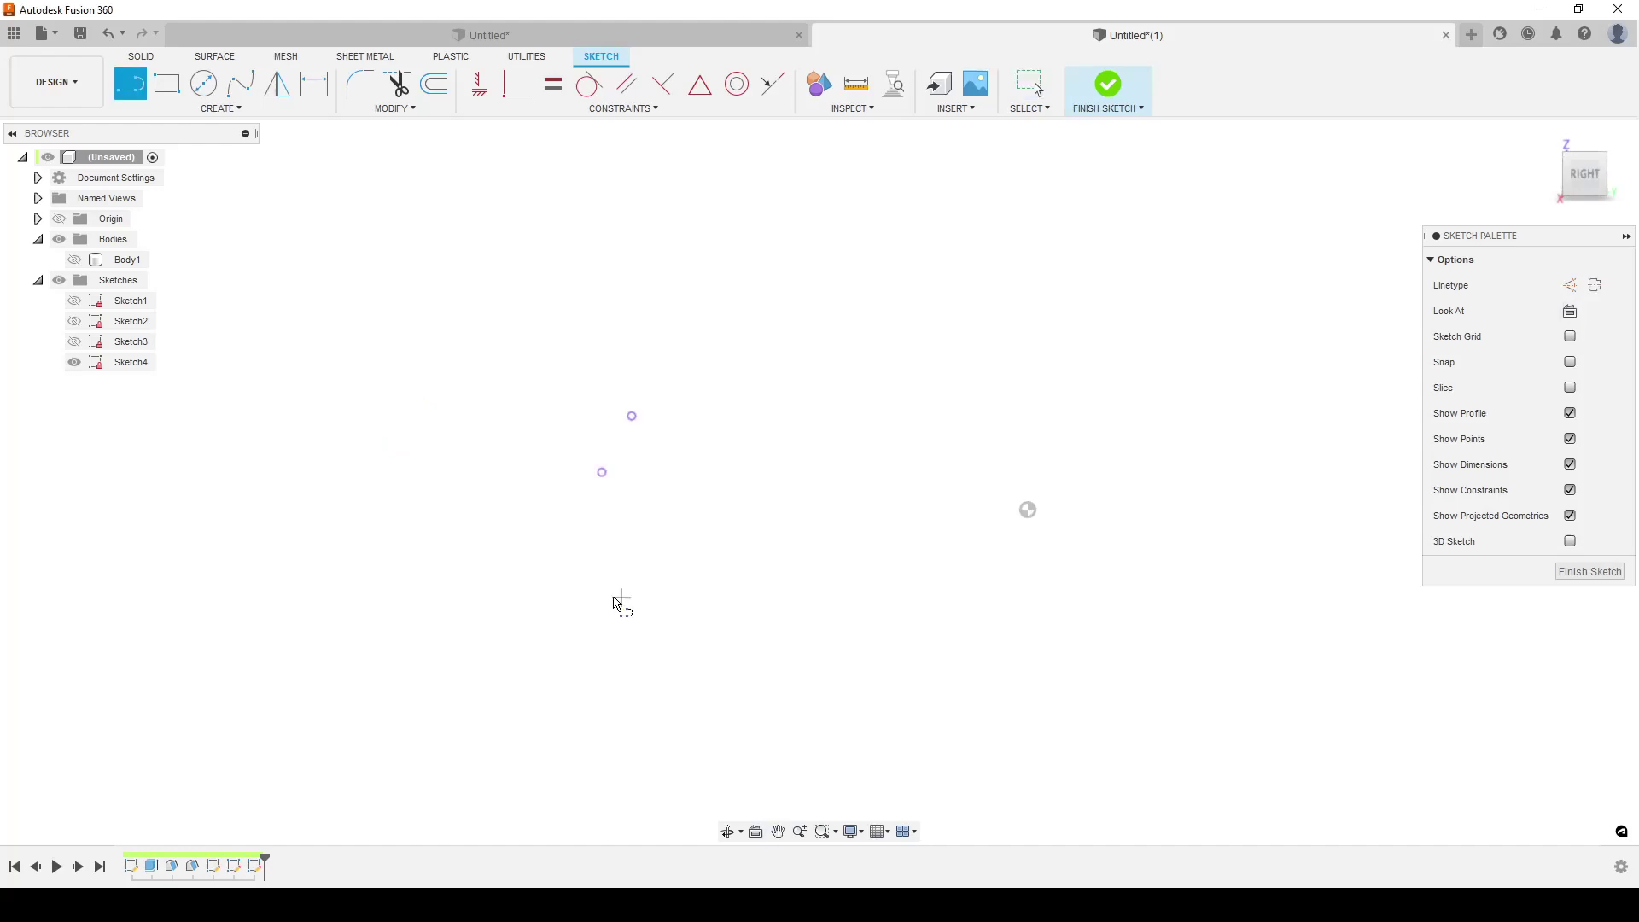
pyautogui.click(632, 416)
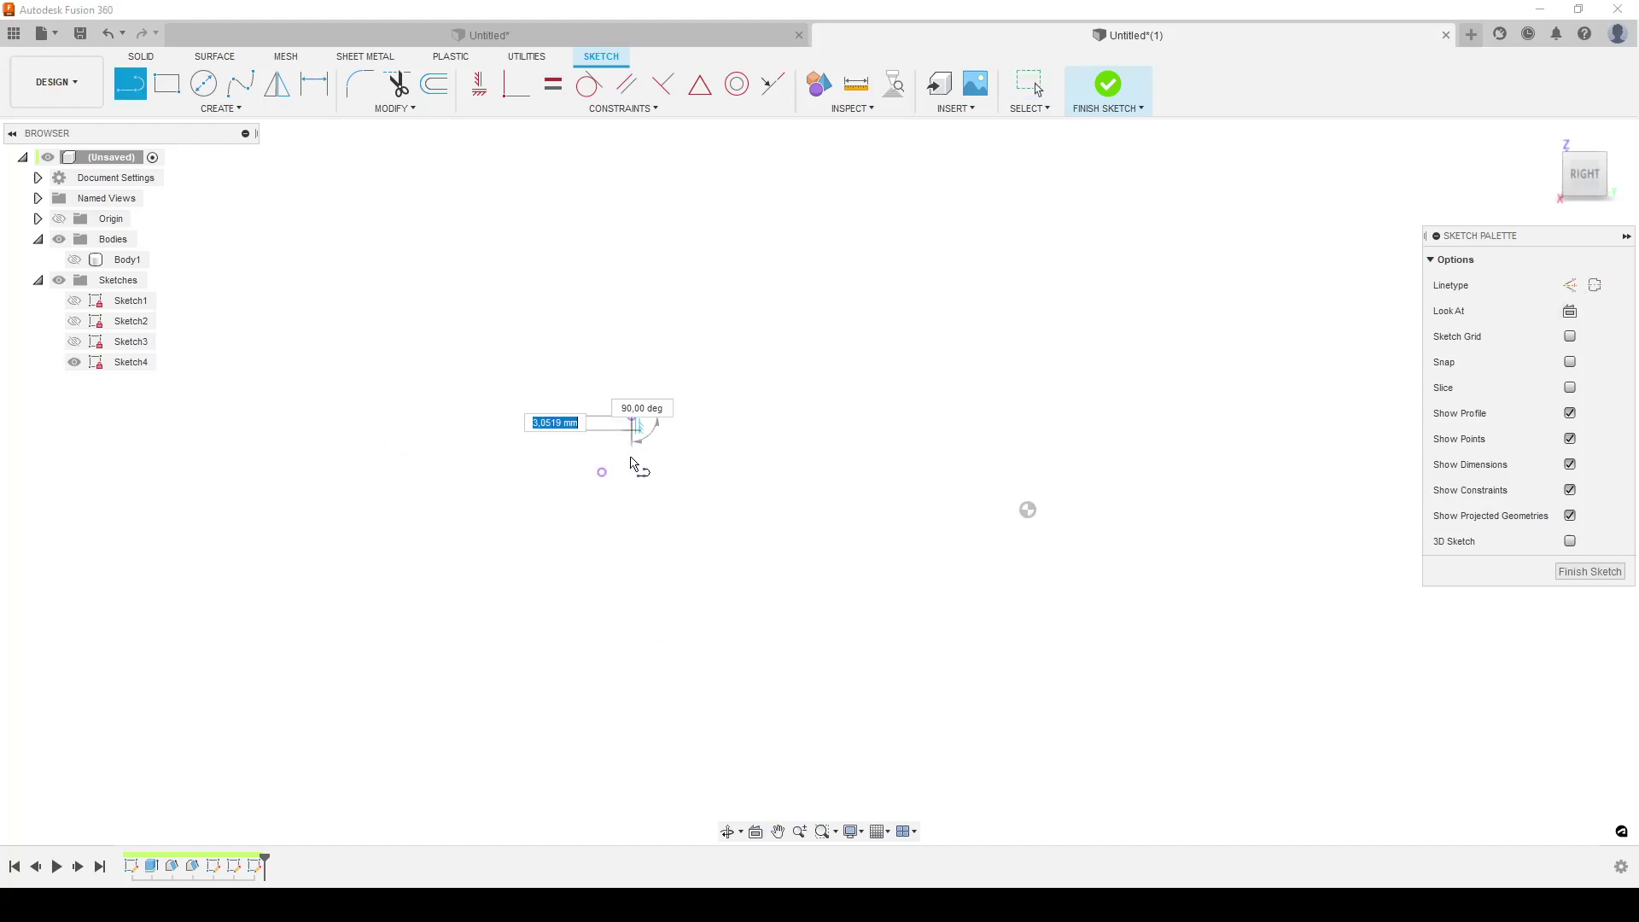
pyautogui.click(602, 472)
pyautogui.press('Escape')
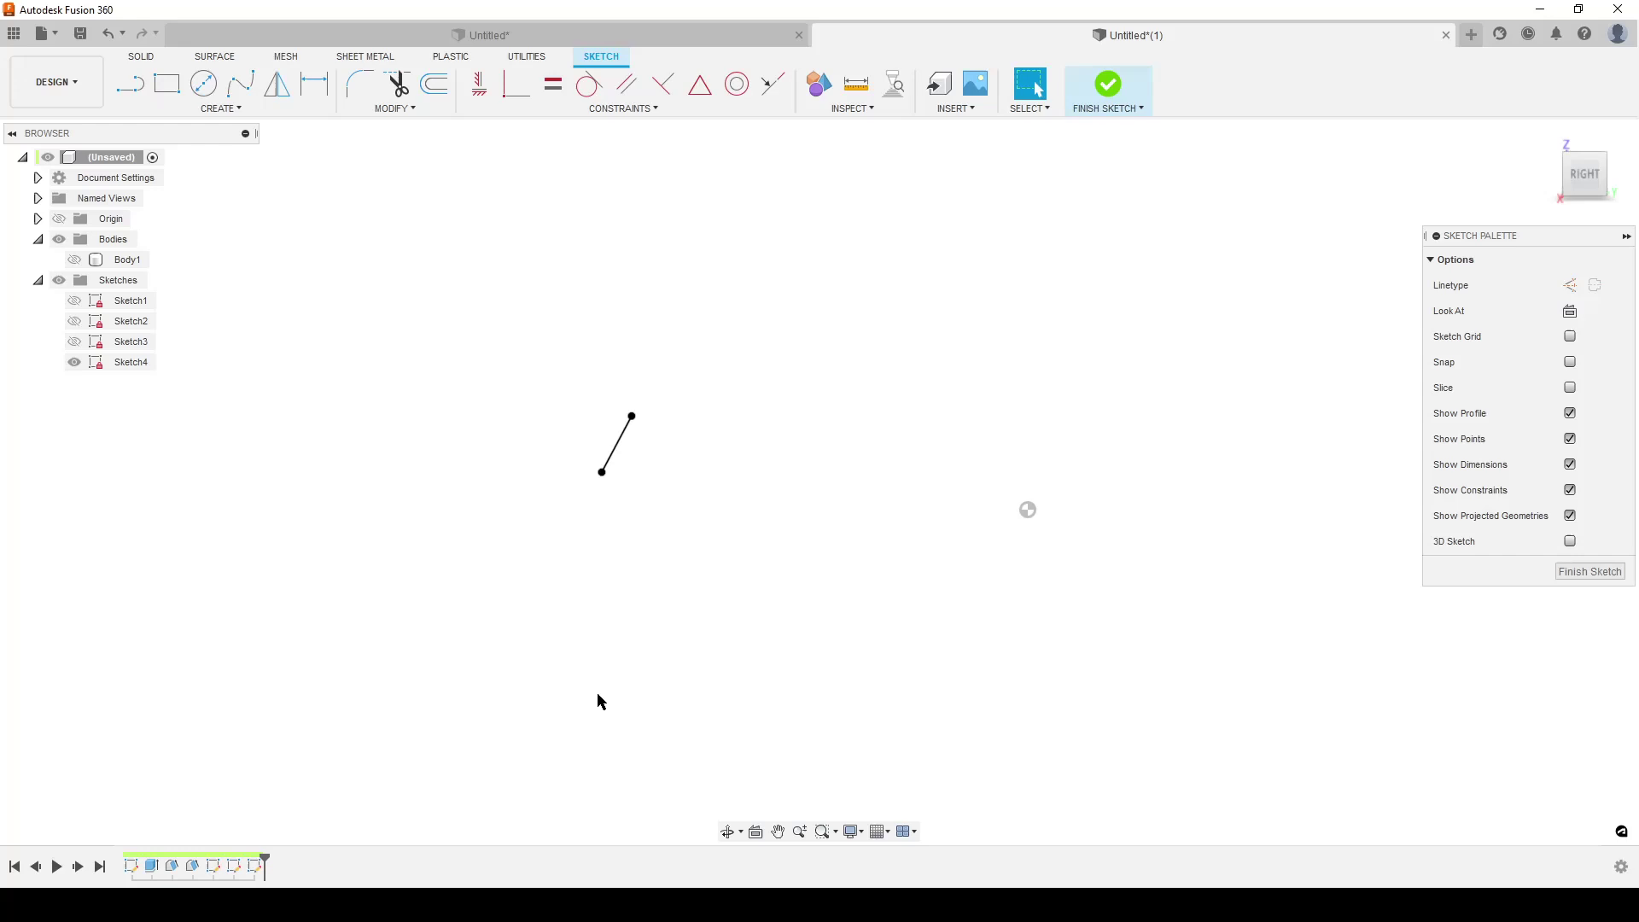
# Draw a triangle with a long sloped line, vertical edge and horizontal bottom line
pyautogui.press('l')
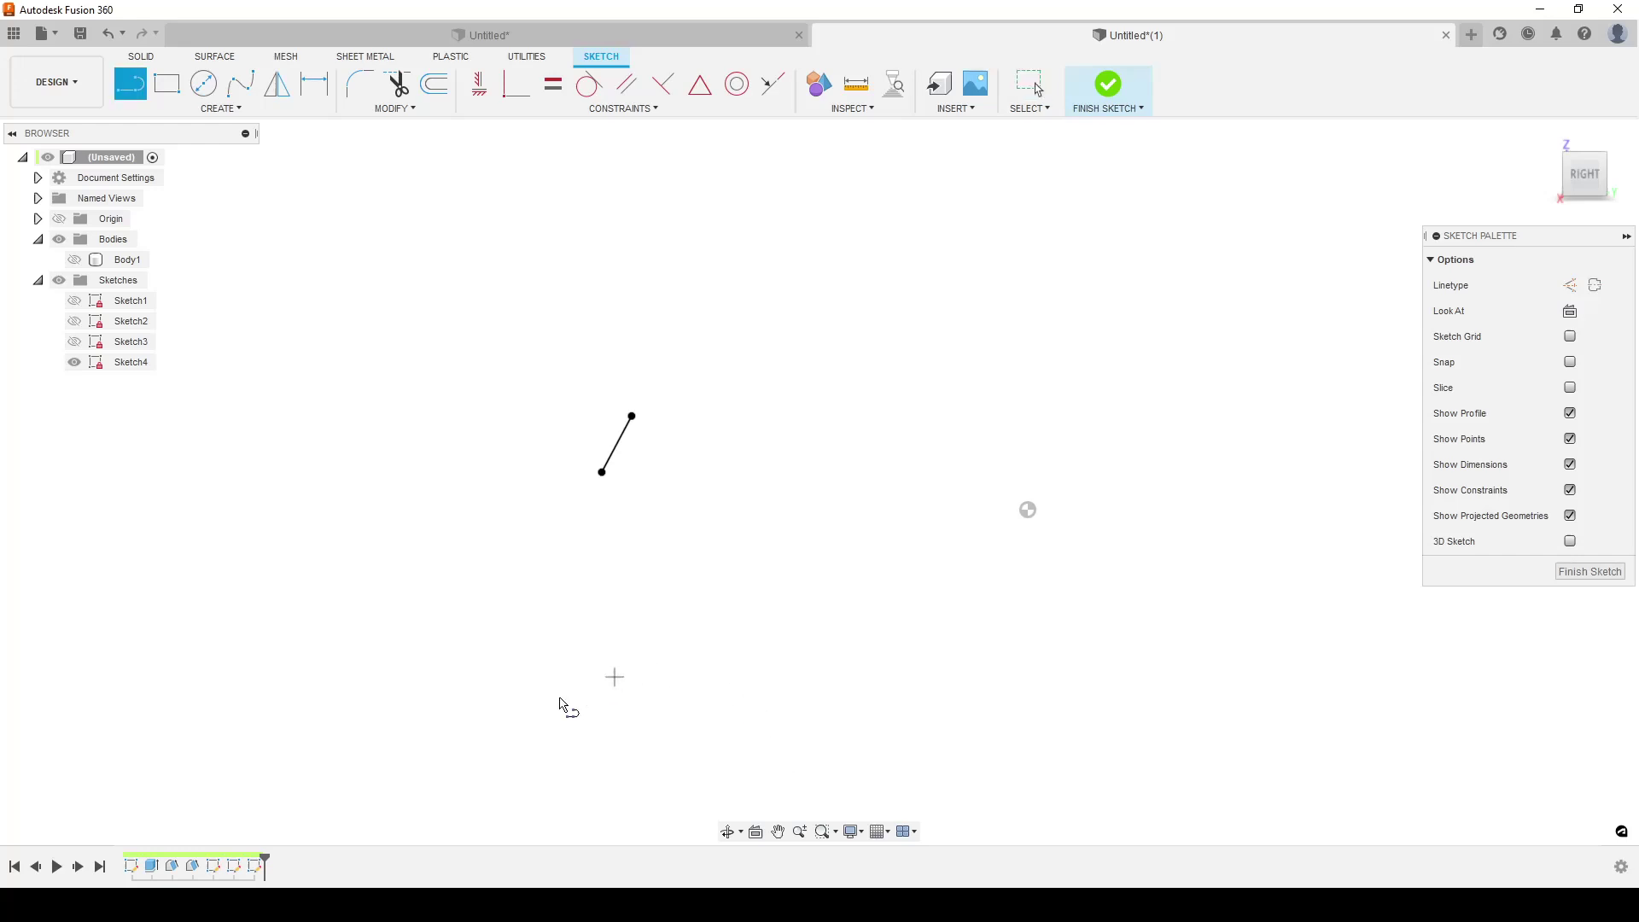
pyautogui.click(429, 644)
pyautogui.click(801, 466)
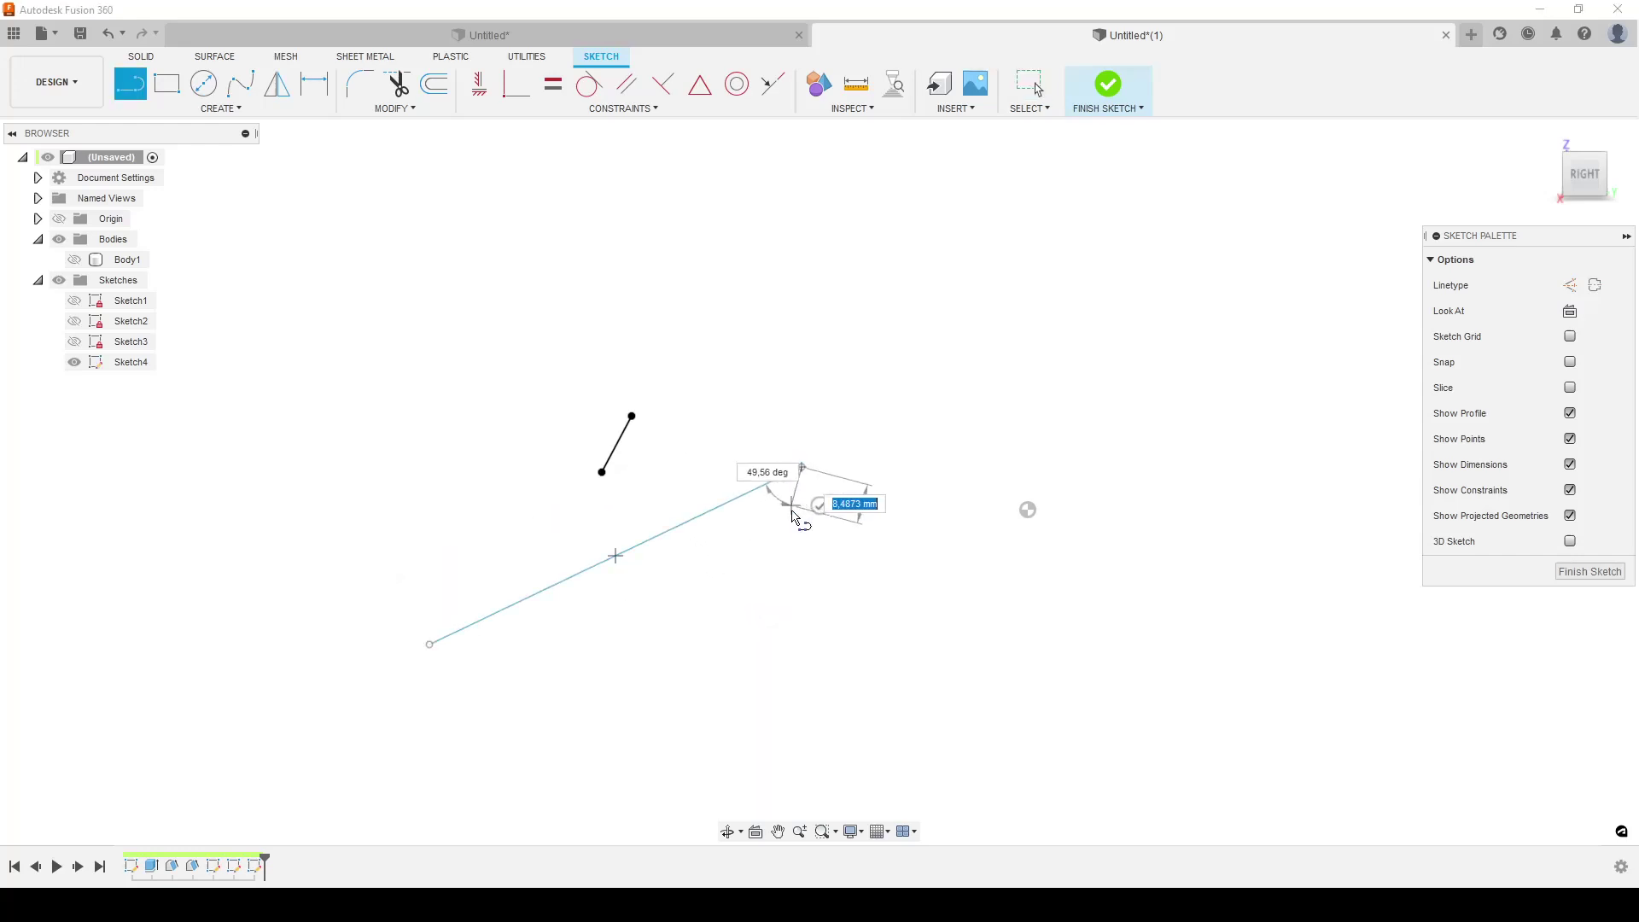
pyautogui.click(802, 576)
pyautogui.click(615, 557)
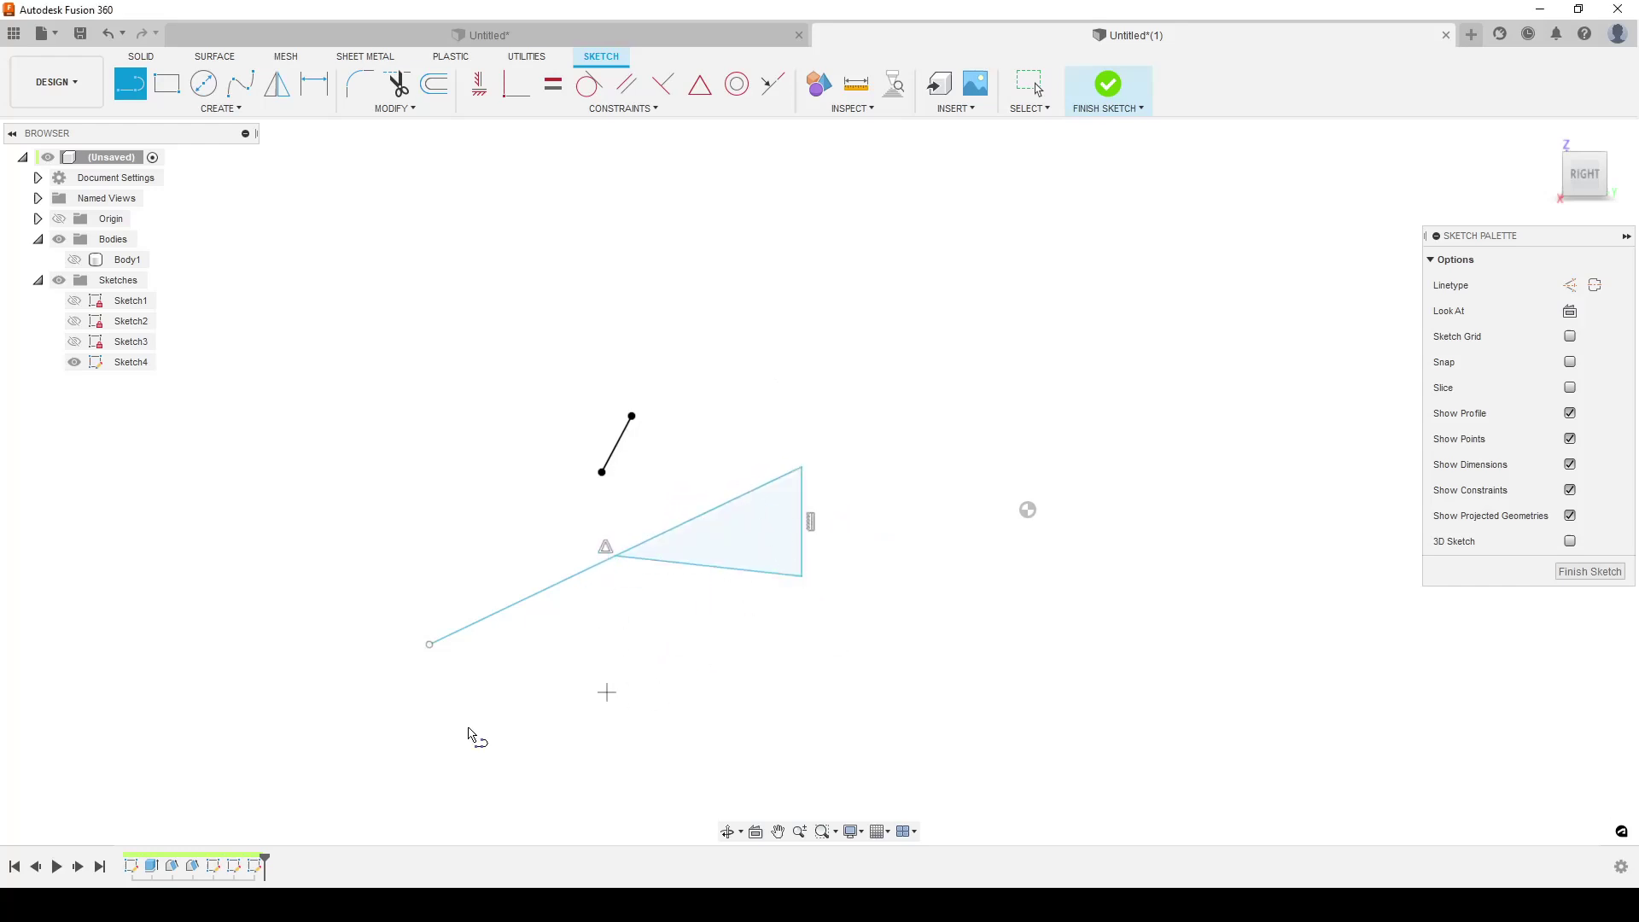
pyautogui.click(479, 84)
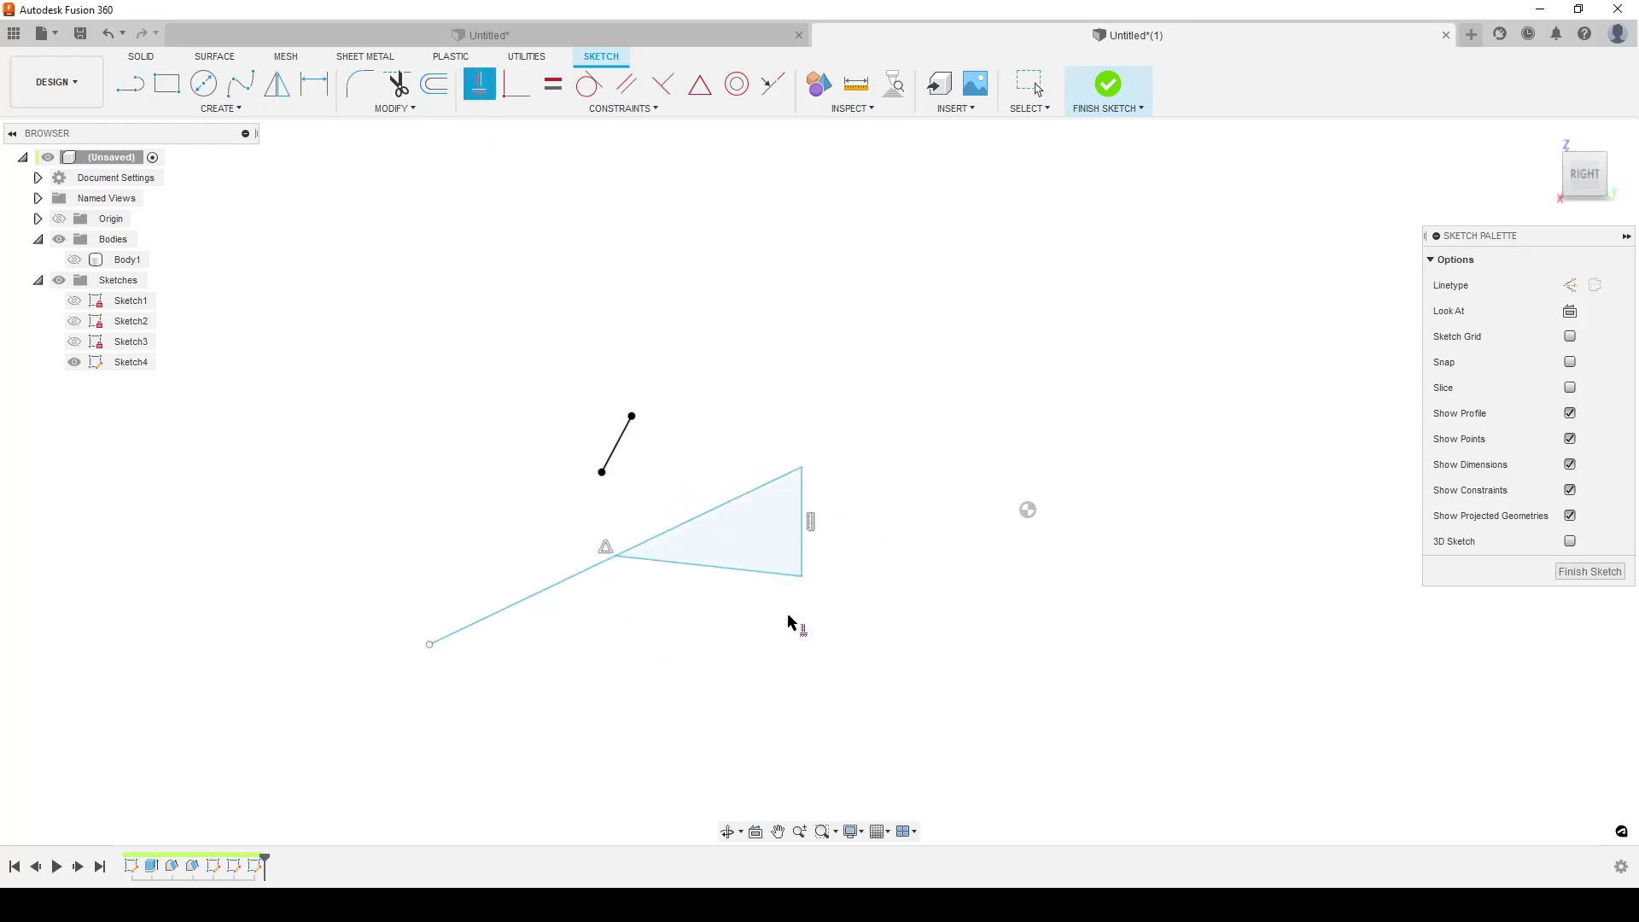
pyautogui.click(758, 572)
pyautogui.press('Escape')
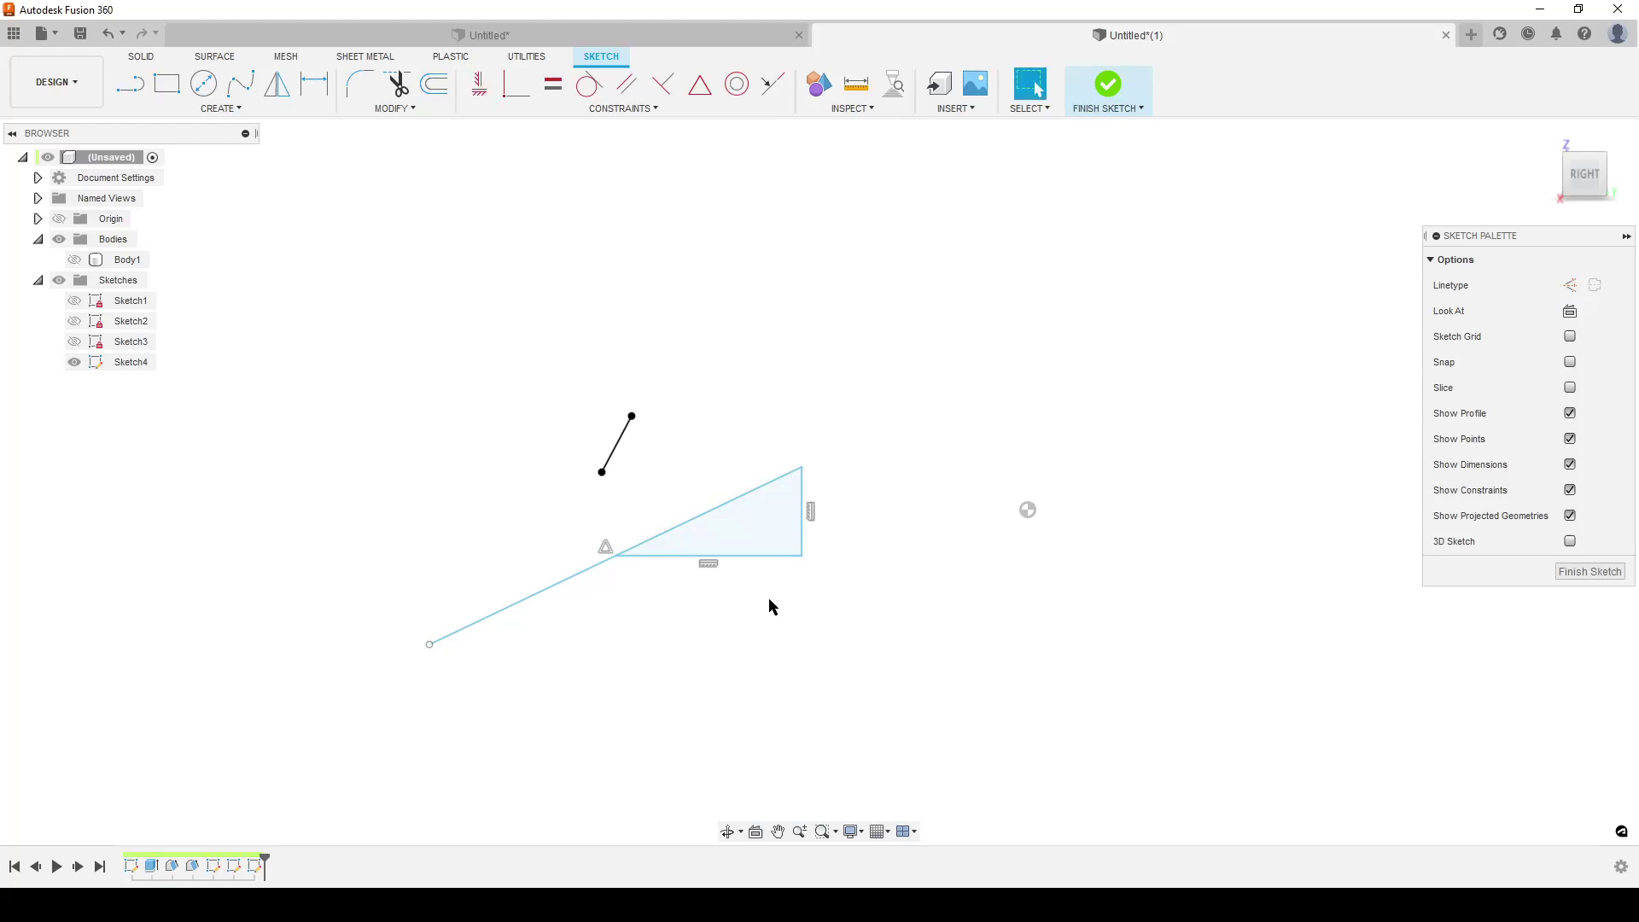
# Convert the triangle's bottom line, vertical edge and the short line to construction lines
pyautogui.click(751, 556)
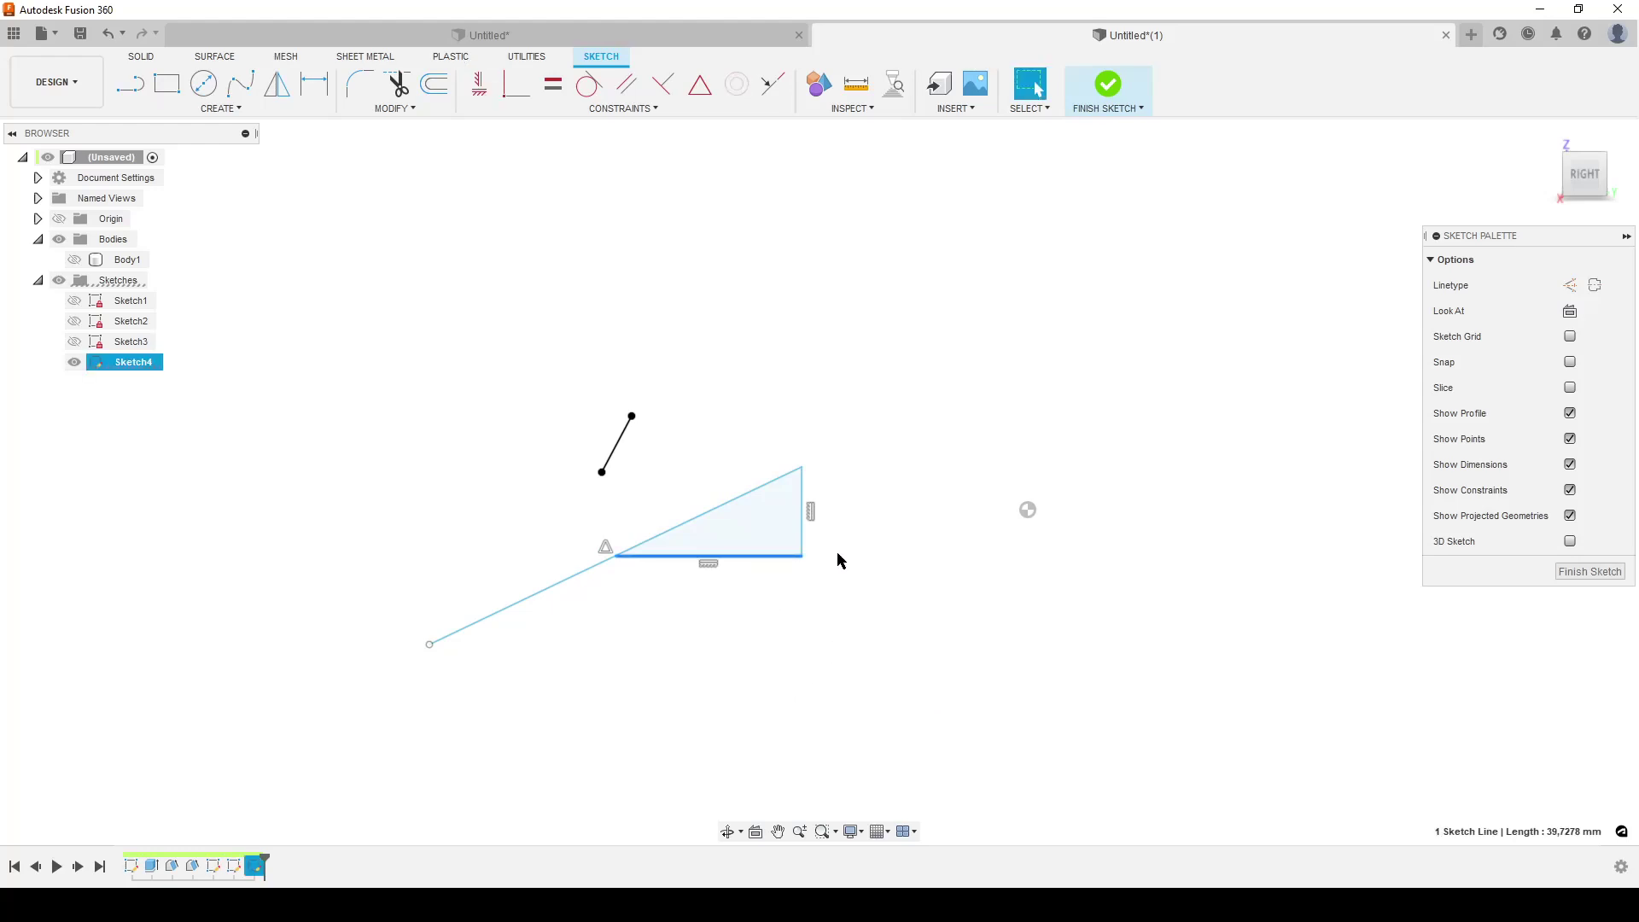
pyautogui.keyDown('shift'); pyautogui.click(804, 493); pyautogui.keyUp('shift')
pyautogui.keyDown('shift'); pyautogui.click(620, 439); pyautogui.keyUp('shift')
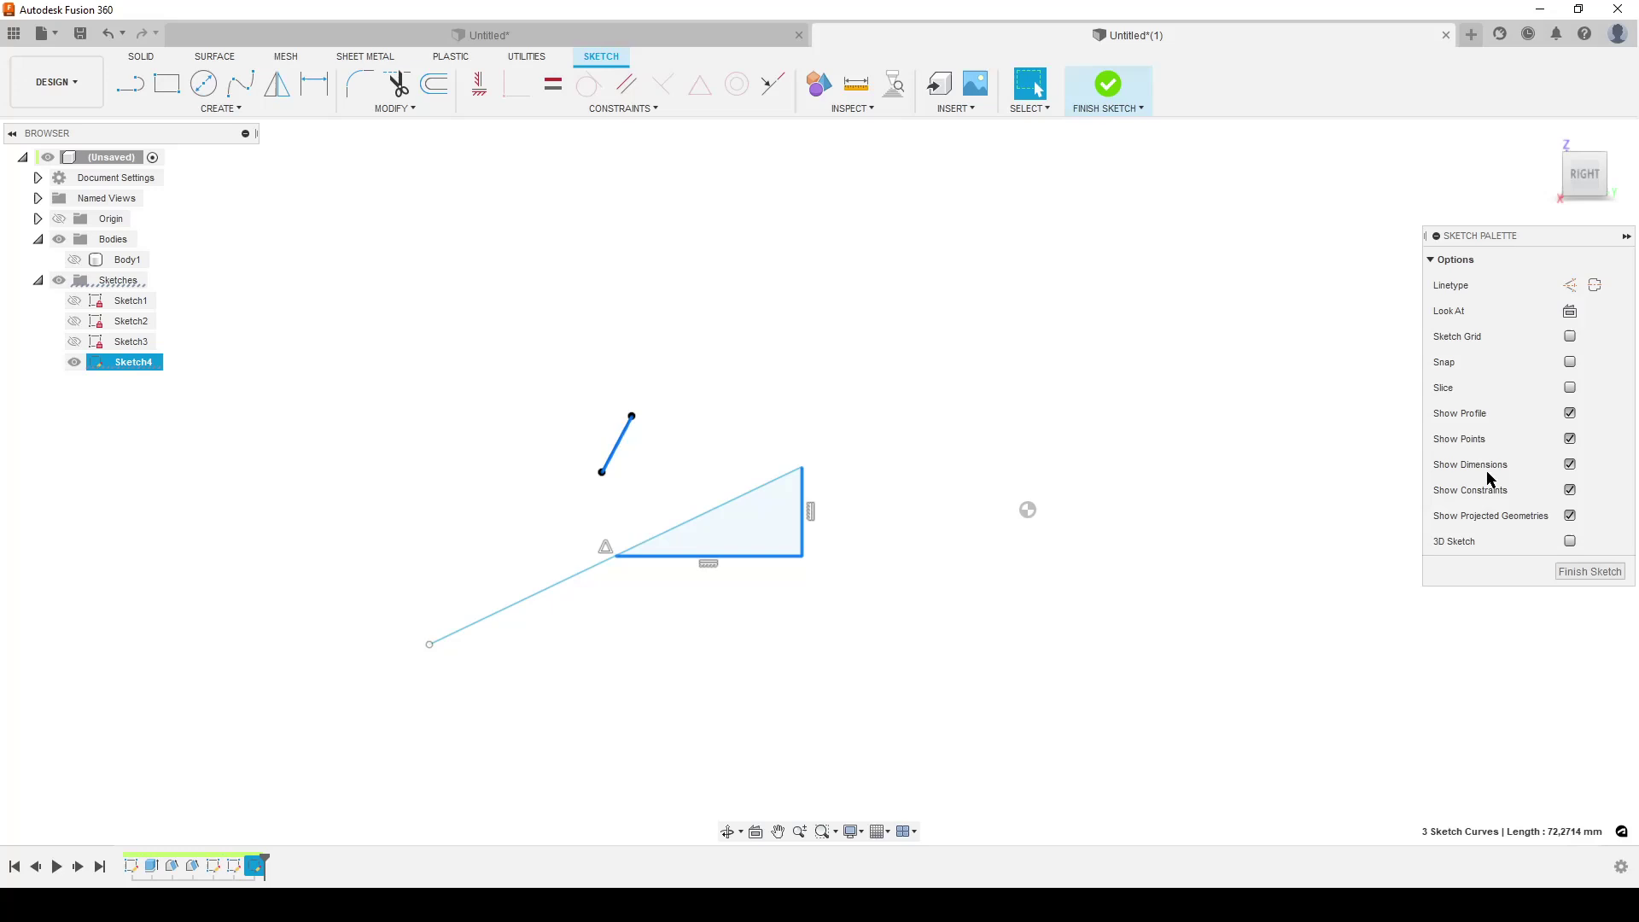
pyautogui.click(1570, 285)
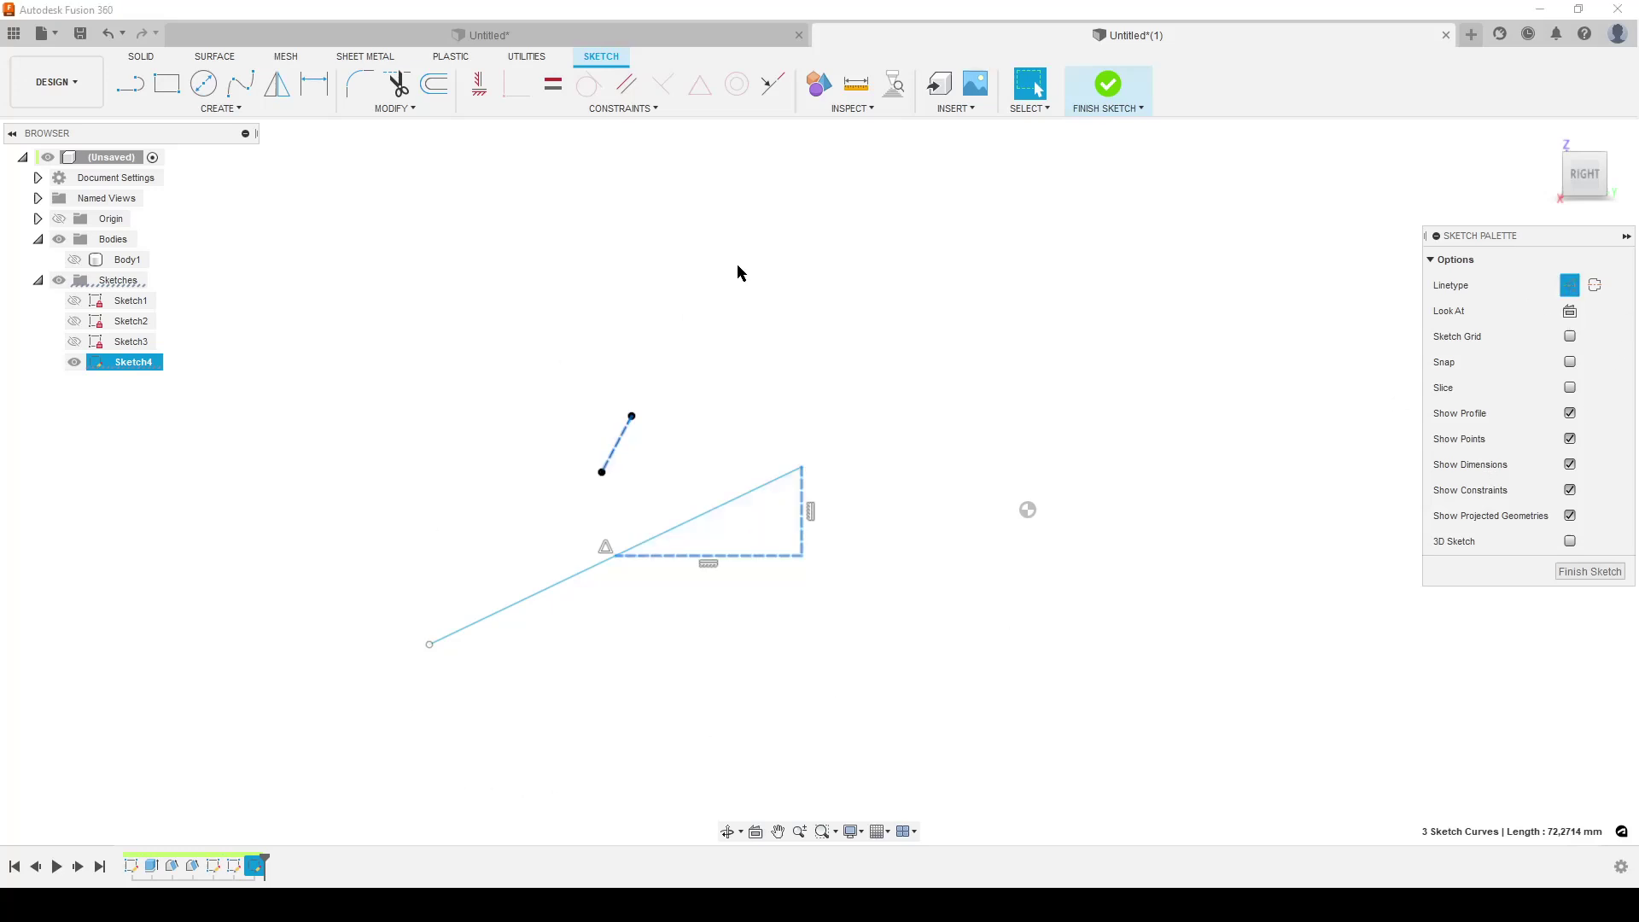
pyautogui.click(680, 167)
# Constrain the long line's midpoint onto the short line with a Midpoint constraint
pyautogui.click(700, 84)
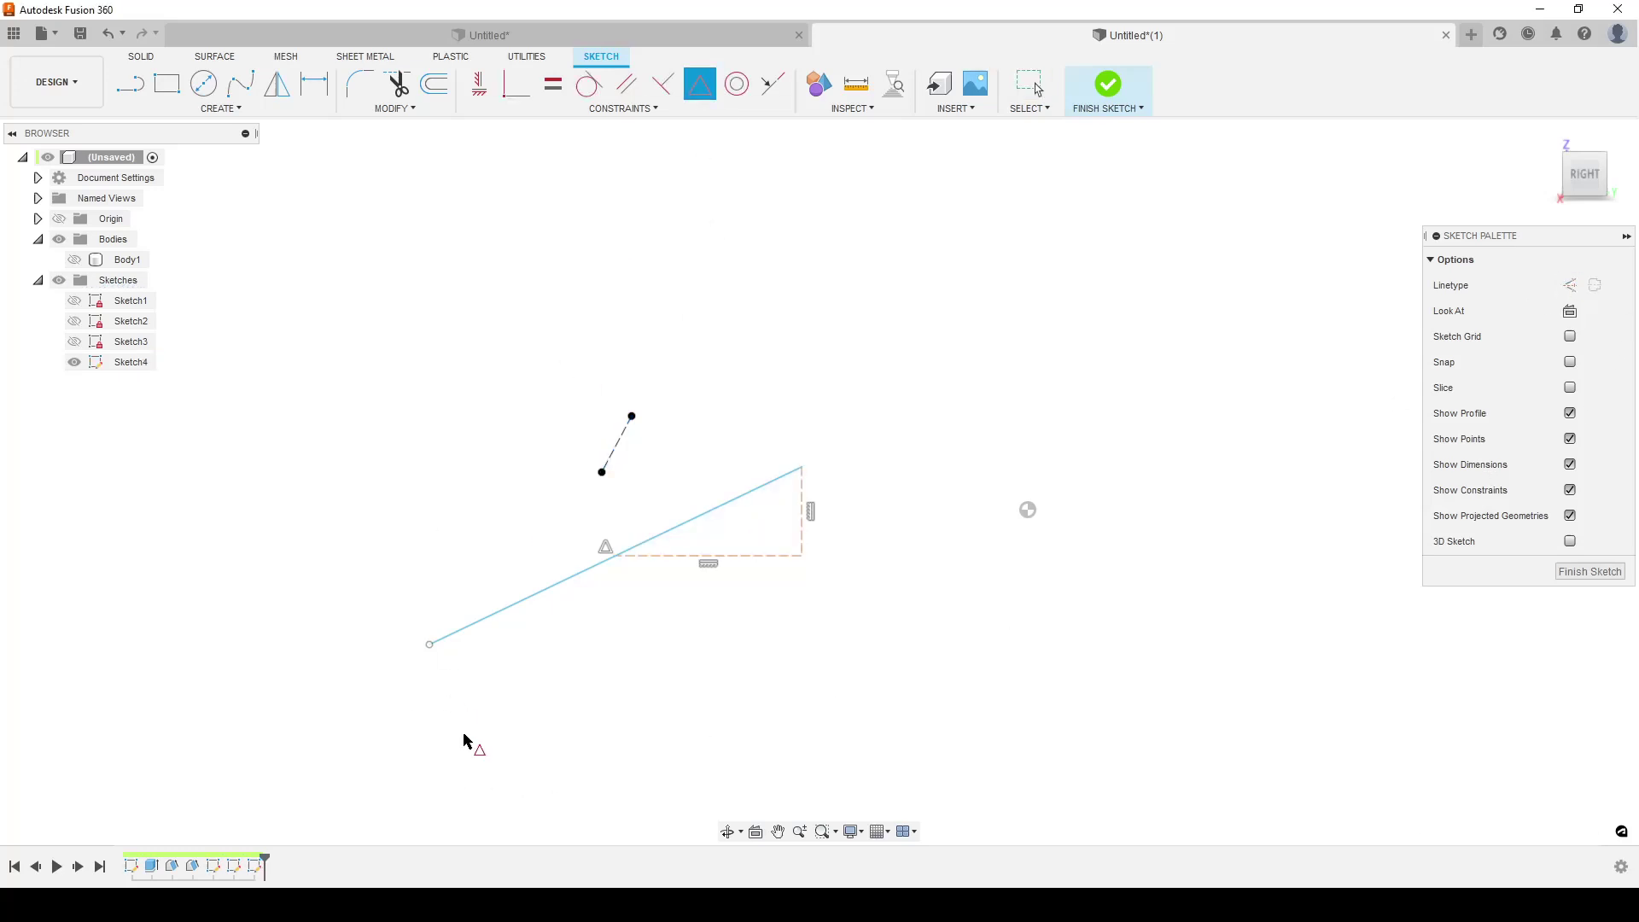
pyautogui.click(725, 513)
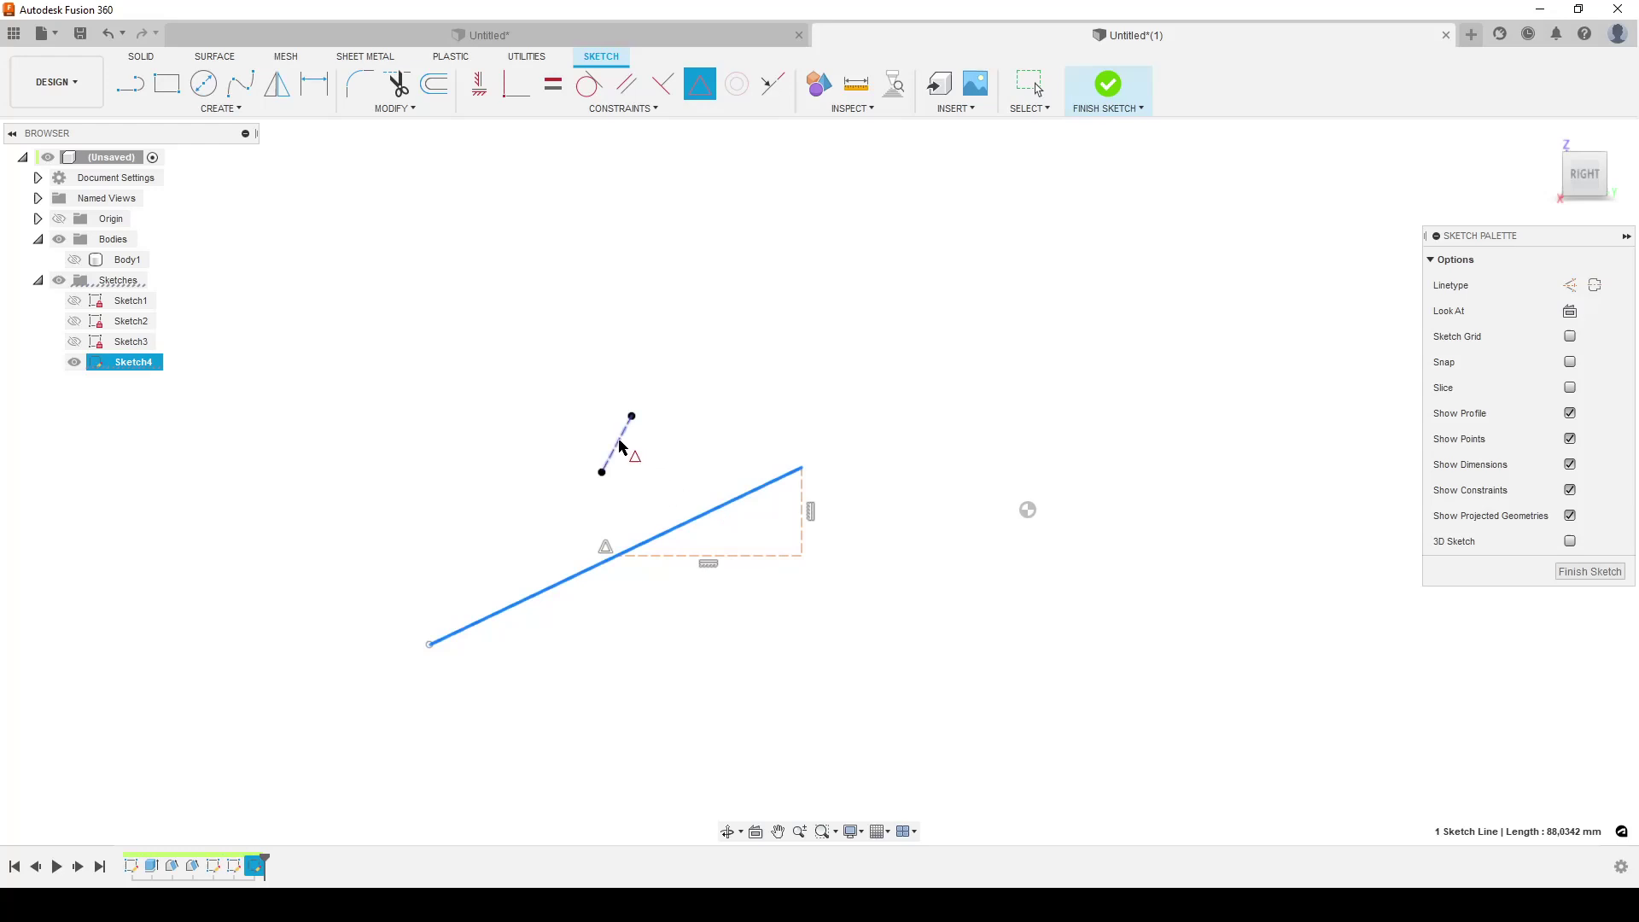
pyautogui.click(620, 440)
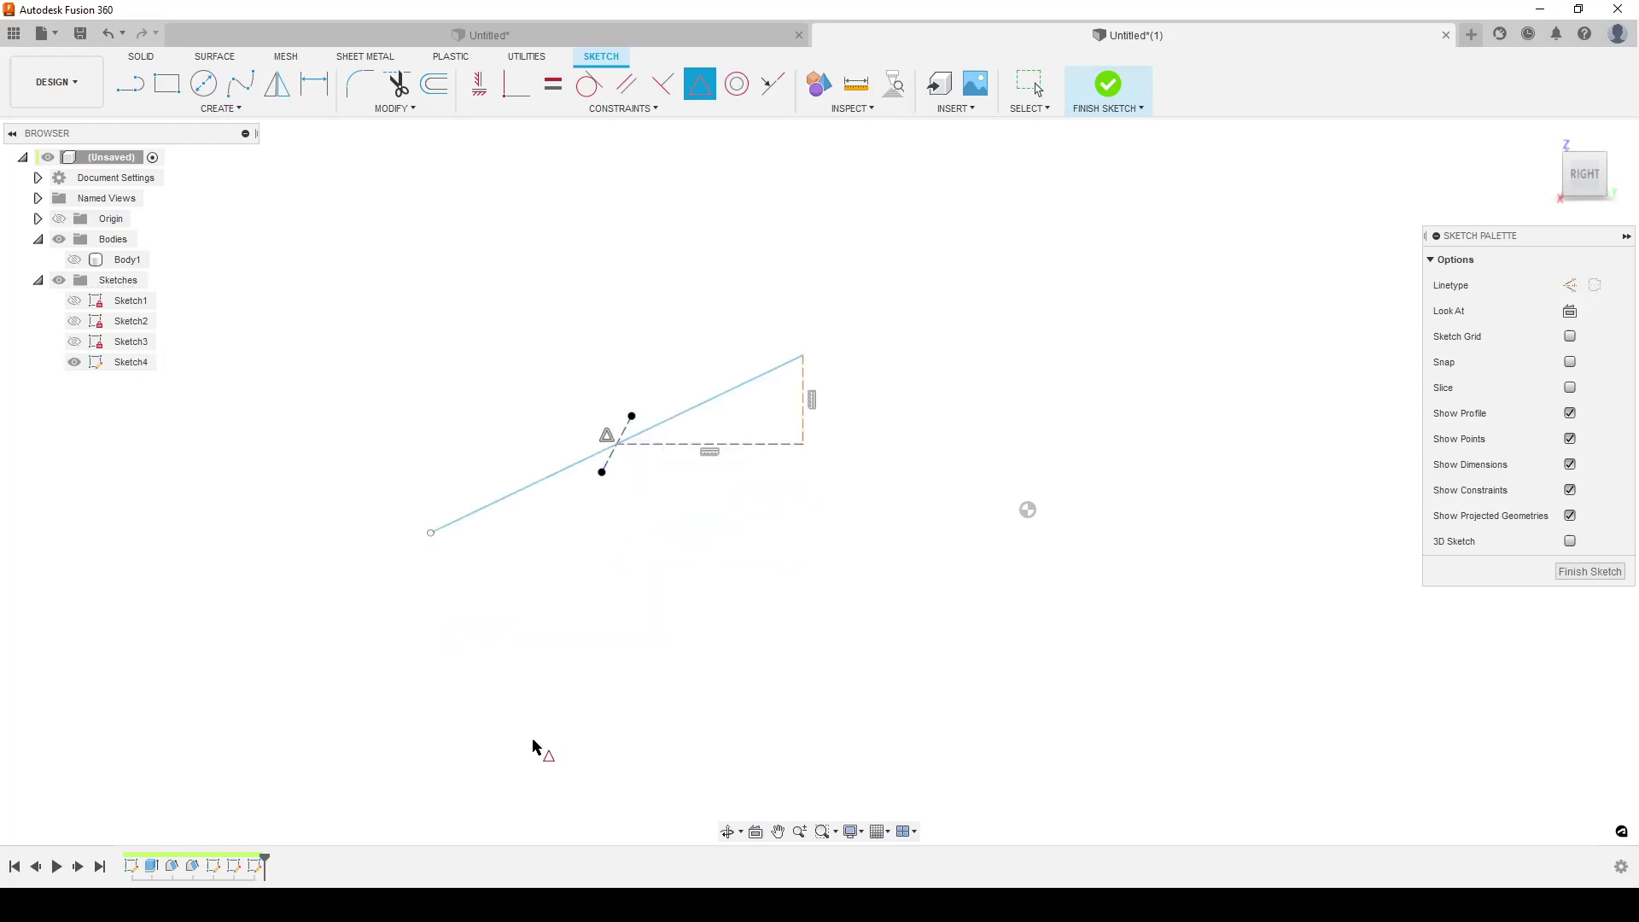
# Add an angle dimension between the long line and the dashed horizontal line
pyautogui.press('d')
pyautogui.click(735, 389)
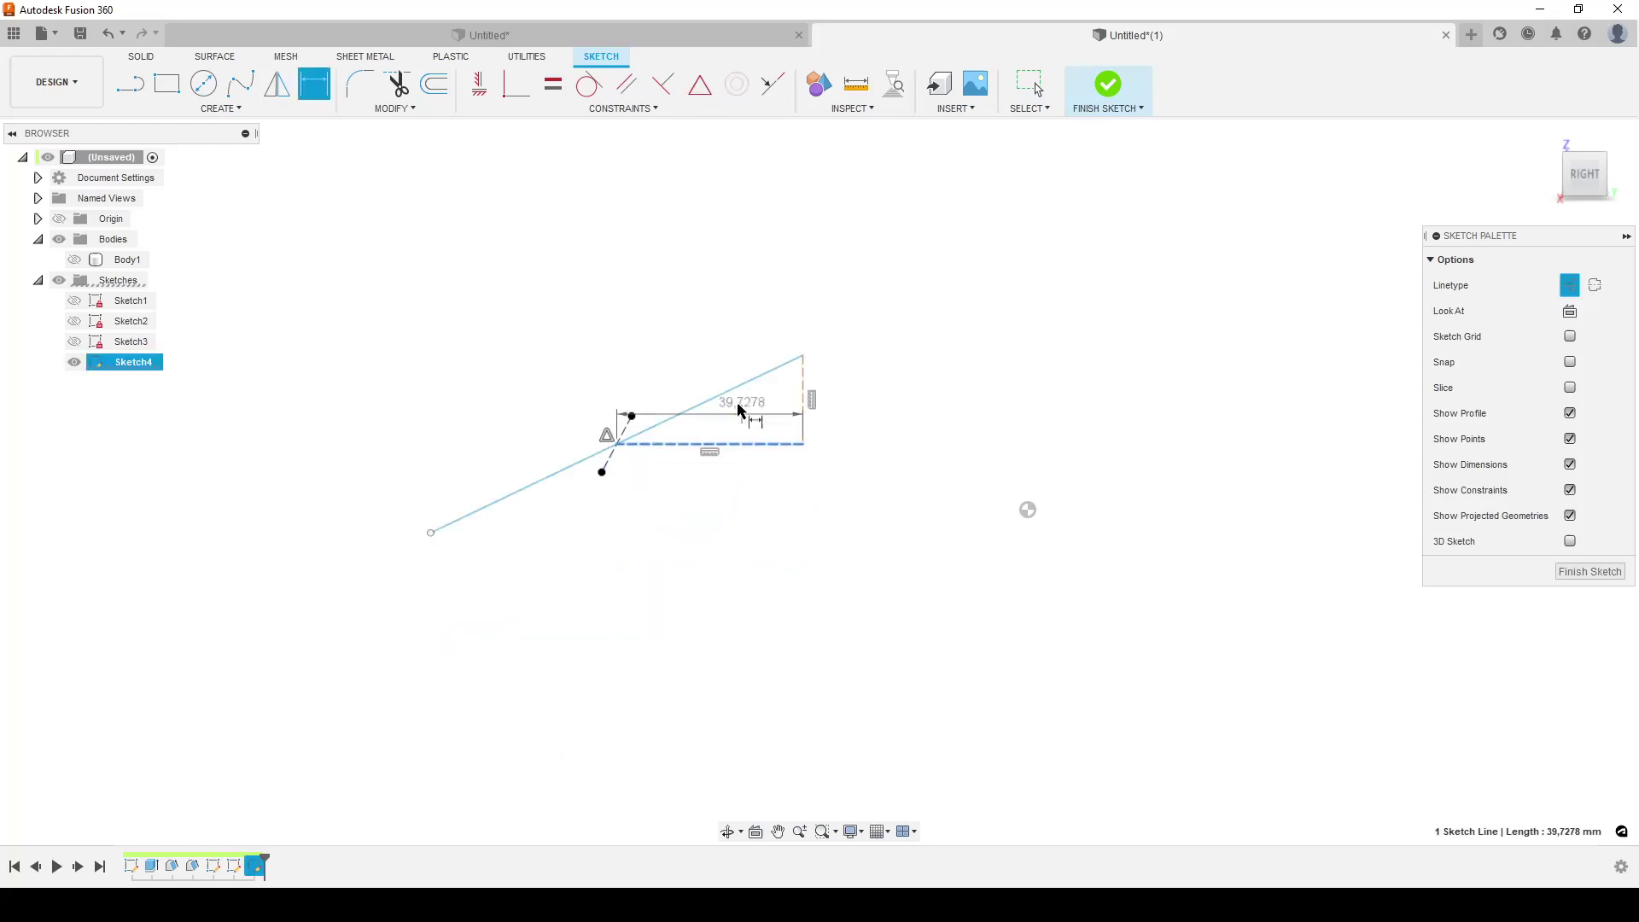
pyautogui.click(733, 443)
pyautogui.click(982, 312)
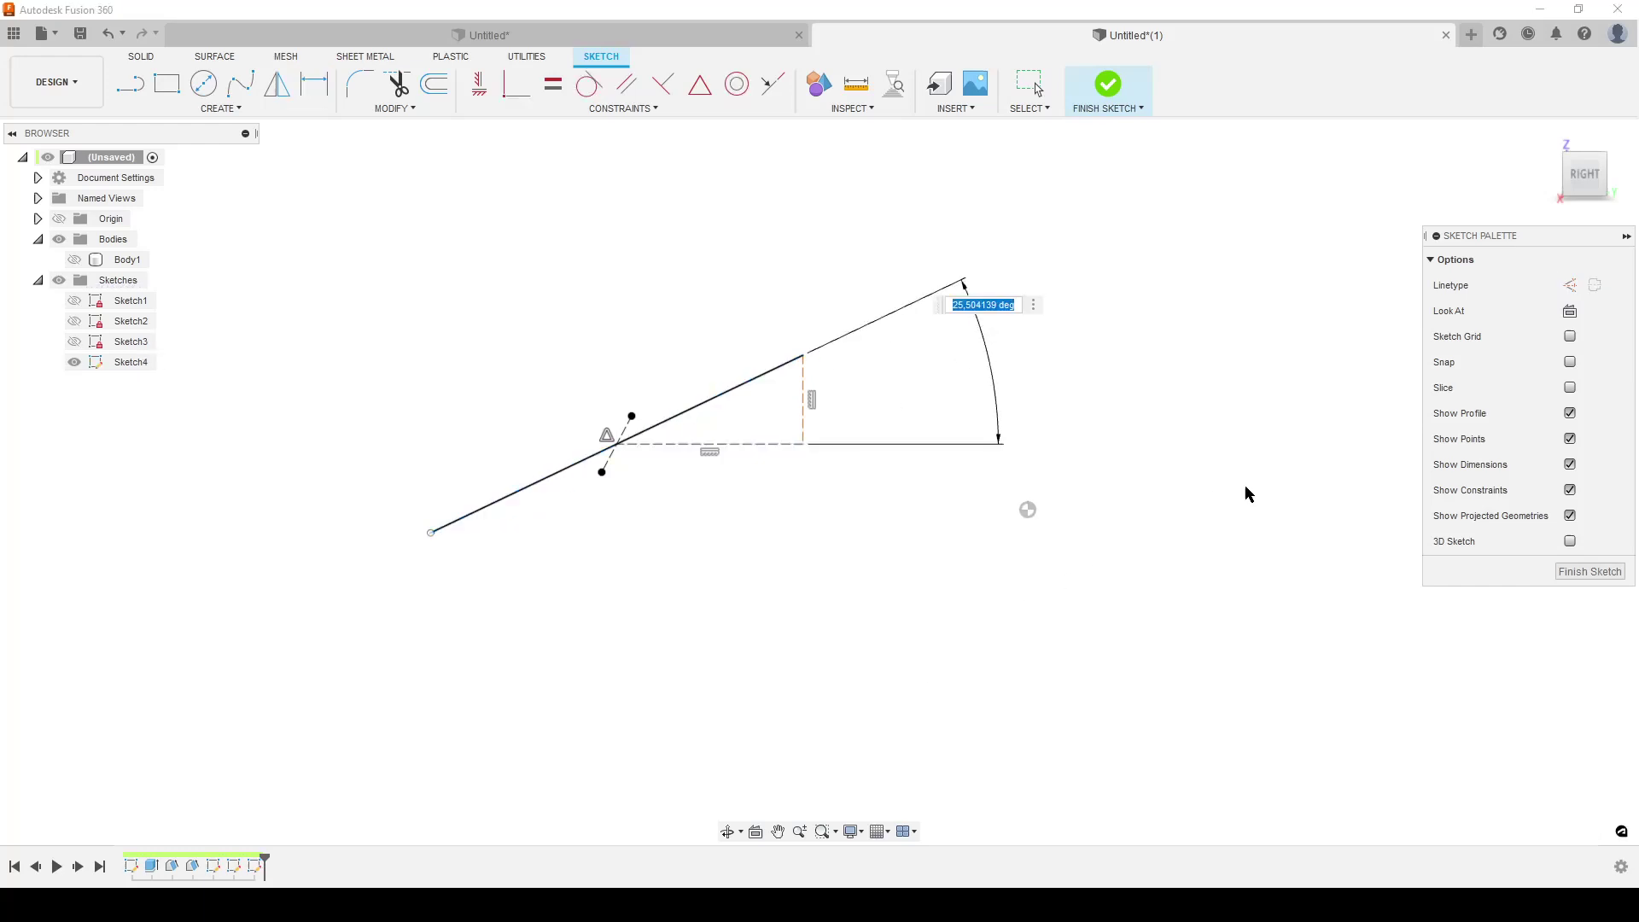
pyautogui.write('356')
pyautogui.press('Return')
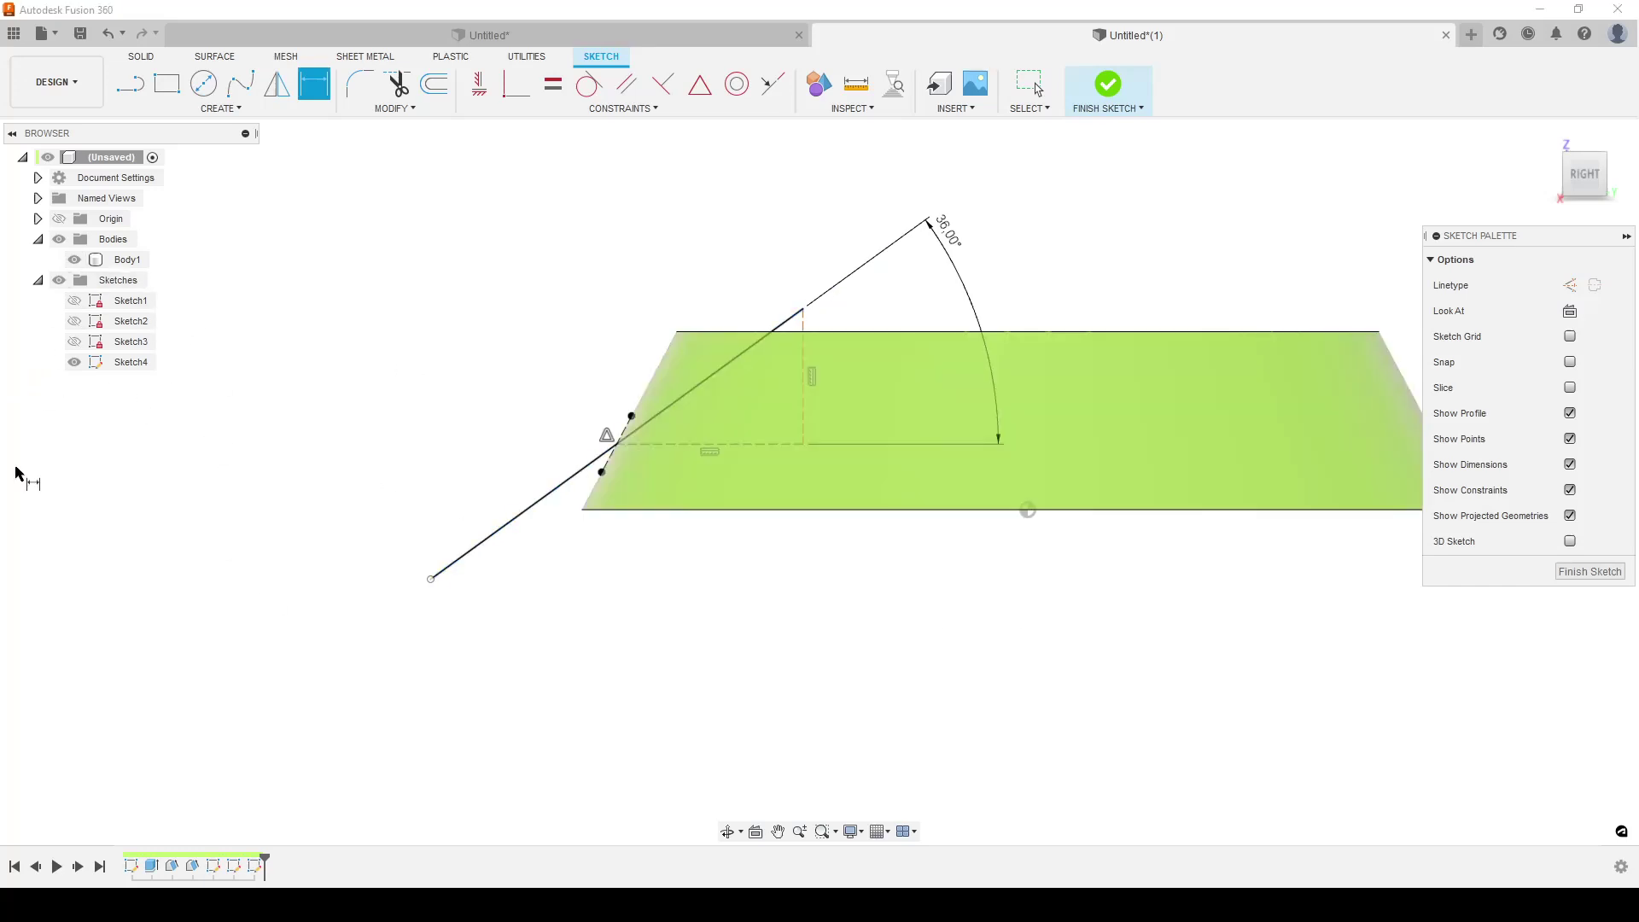
# Dimension the dashed horizontal line to 35 mm
pyautogui.keyDown('shift'); pyautogui.moveTo(683, 683); pyautogui.dragTo(770, 499, button='middle'); pyautogui.keyUp('shift')
pyautogui.click(740, 442)
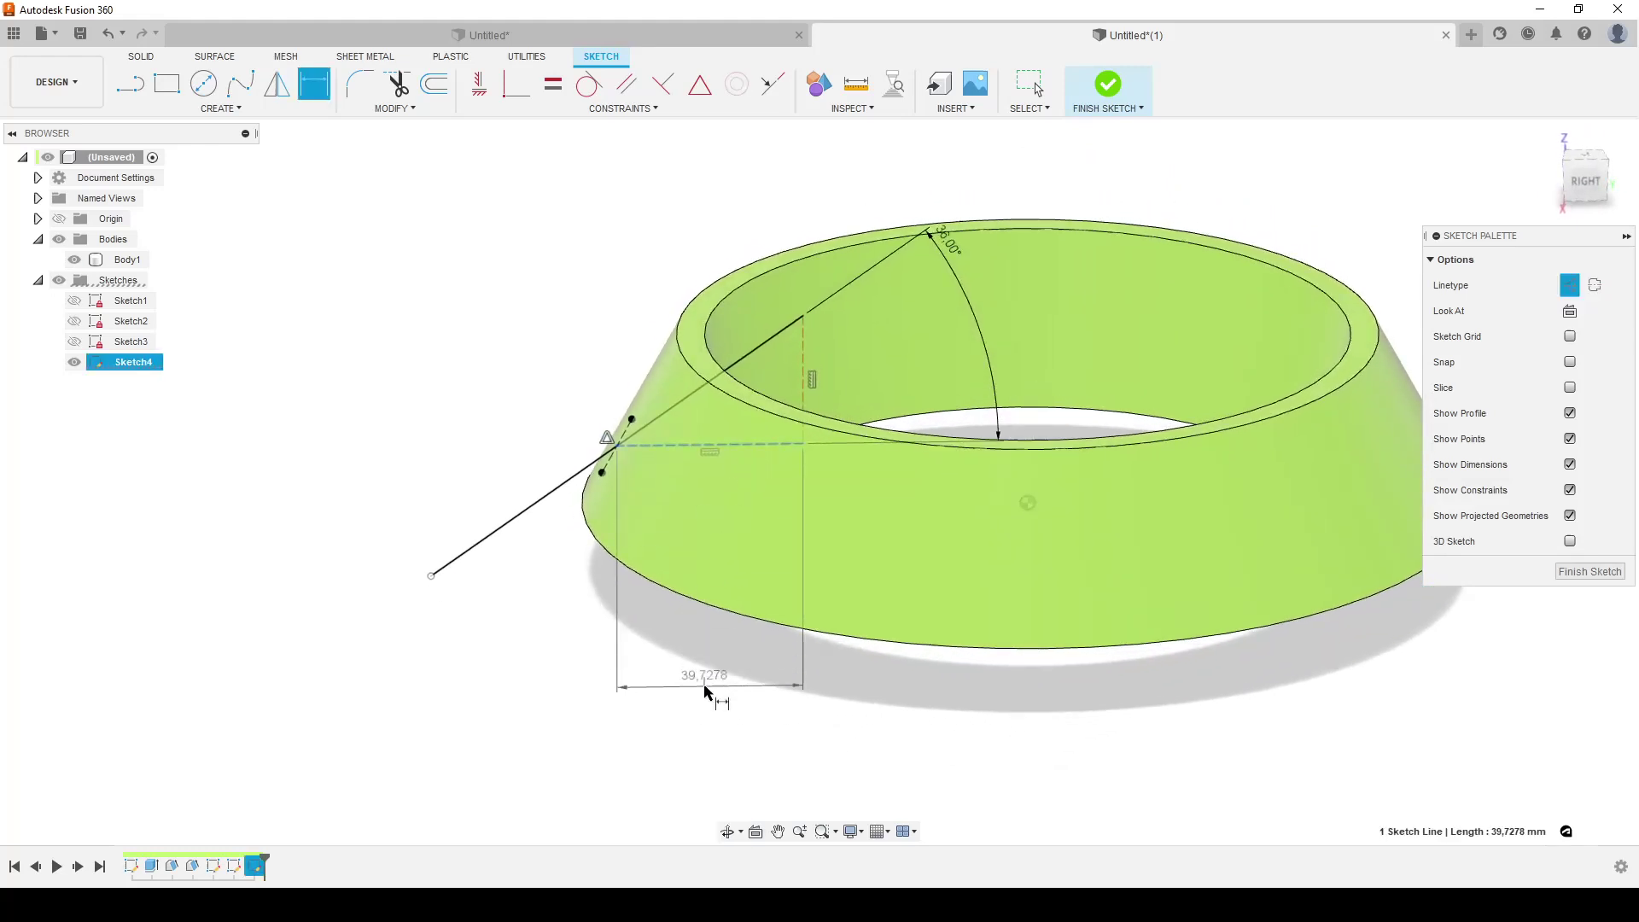
pyautogui.click(715, 688)
pyautogui.write('35')
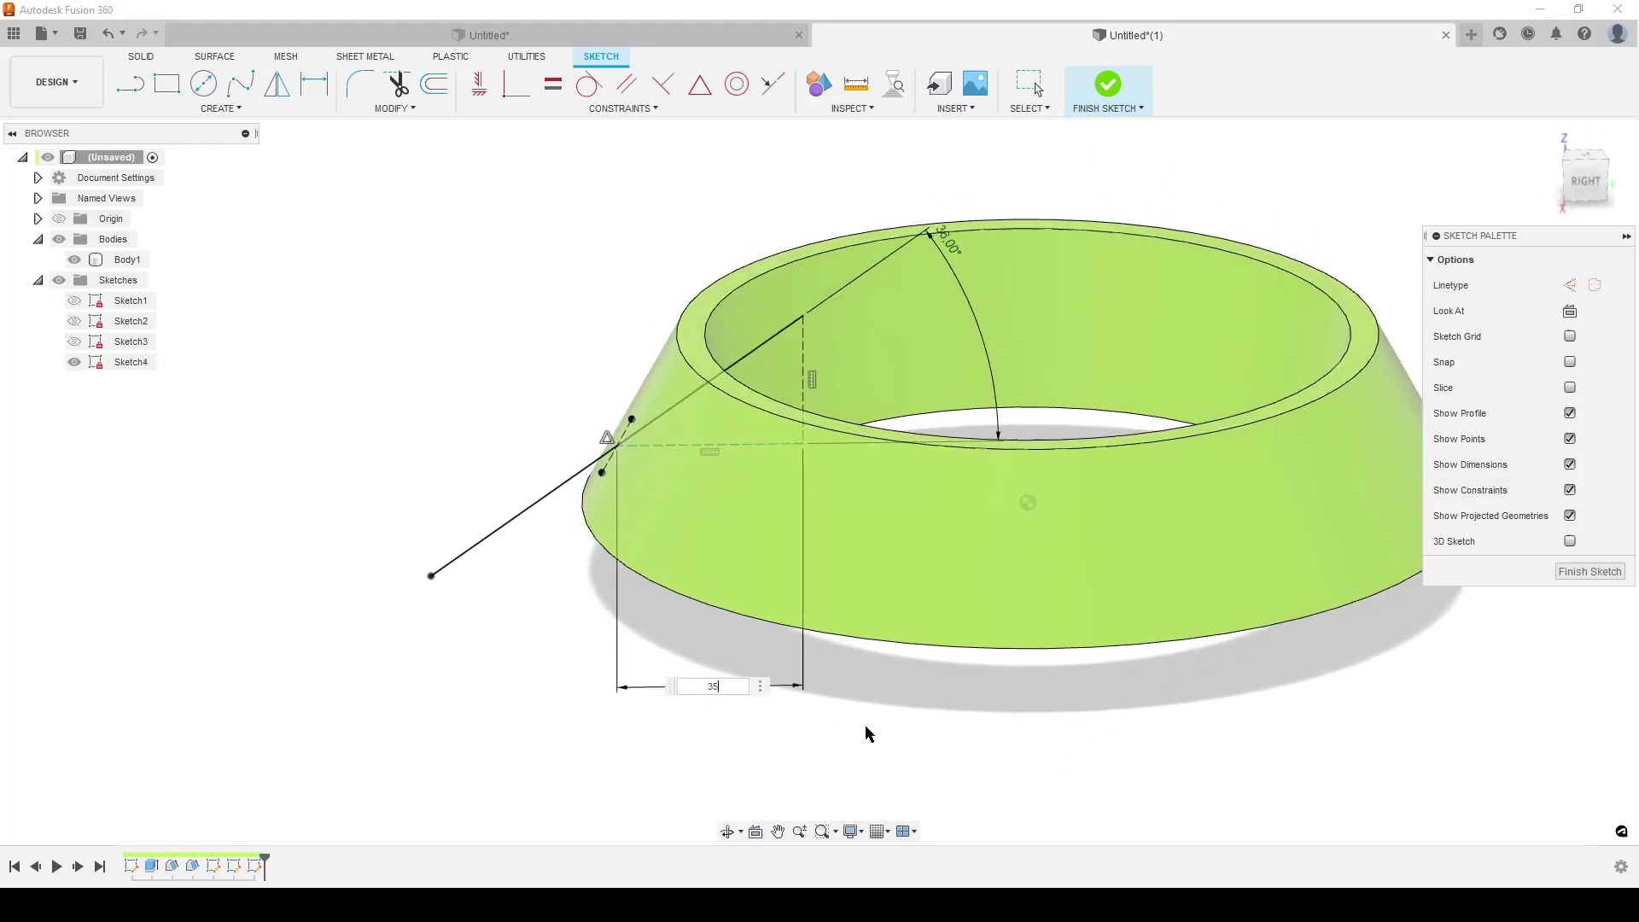
pyautogui.press('Return')
pyautogui.moveTo(791, 640)
pyautogui.keyDown('shift'); pyautogui.mouseDown(button='middle')
pyautogui.moveTo(813, 585)
pyautogui.moveTo(779, 578)
pyautogui.moveTo(926, 514)
pyautogui.mouseUp(button='middle'); pyautogui.keyUp('shift')
# Finish Sketch4 and make Sketch3 visible again
pyautogui.press('d')
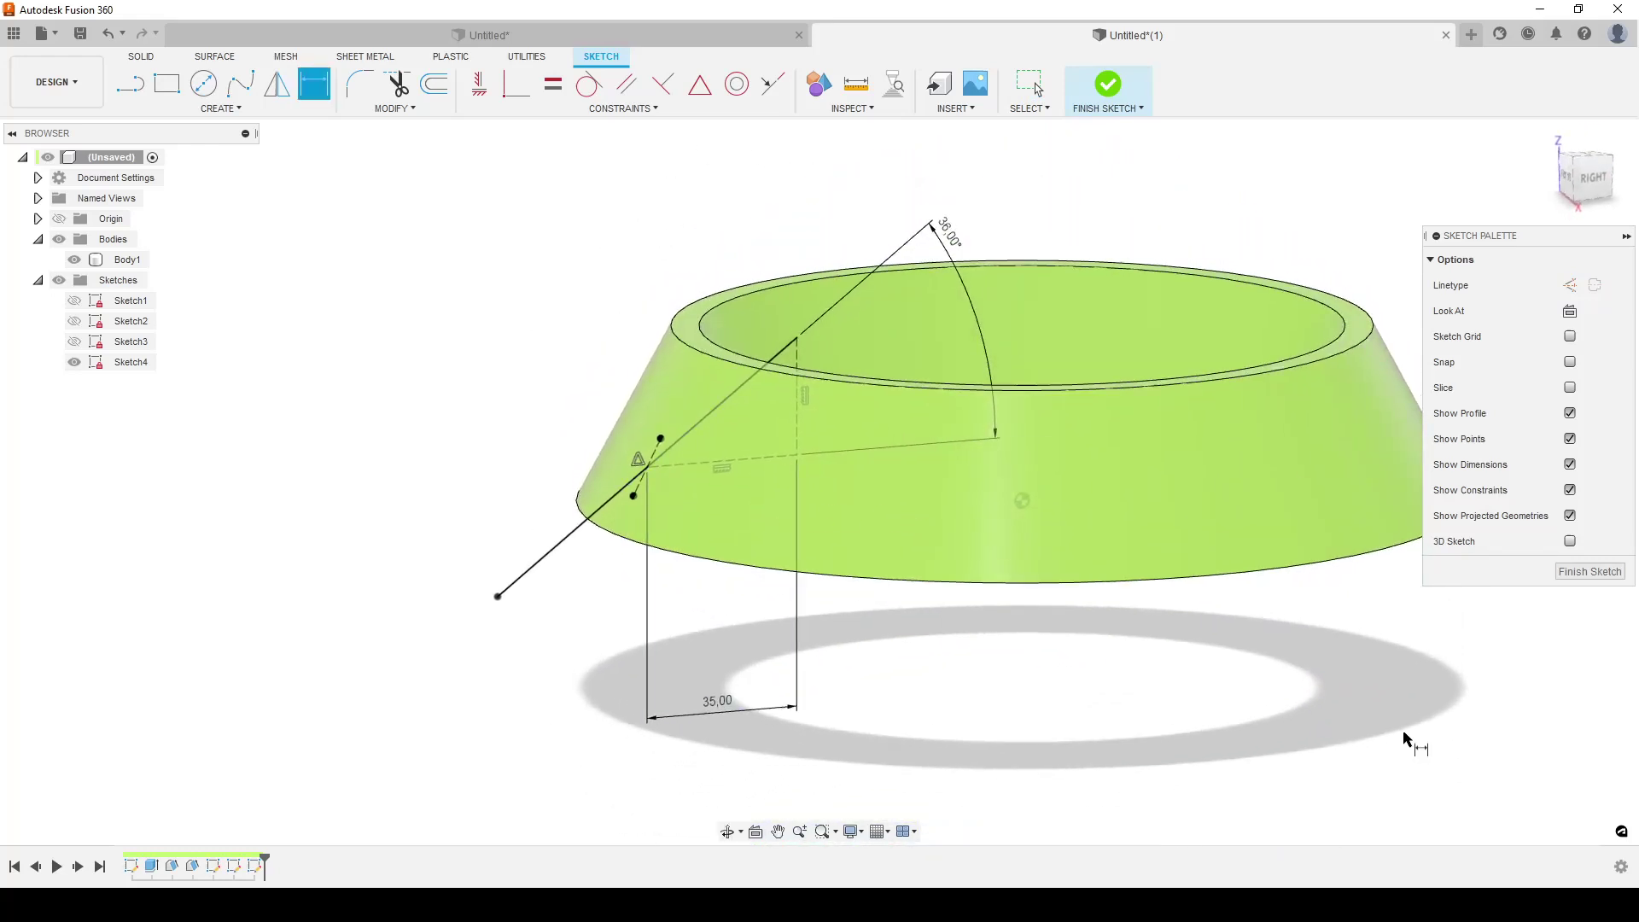
pyautogui.click(1590, 571)
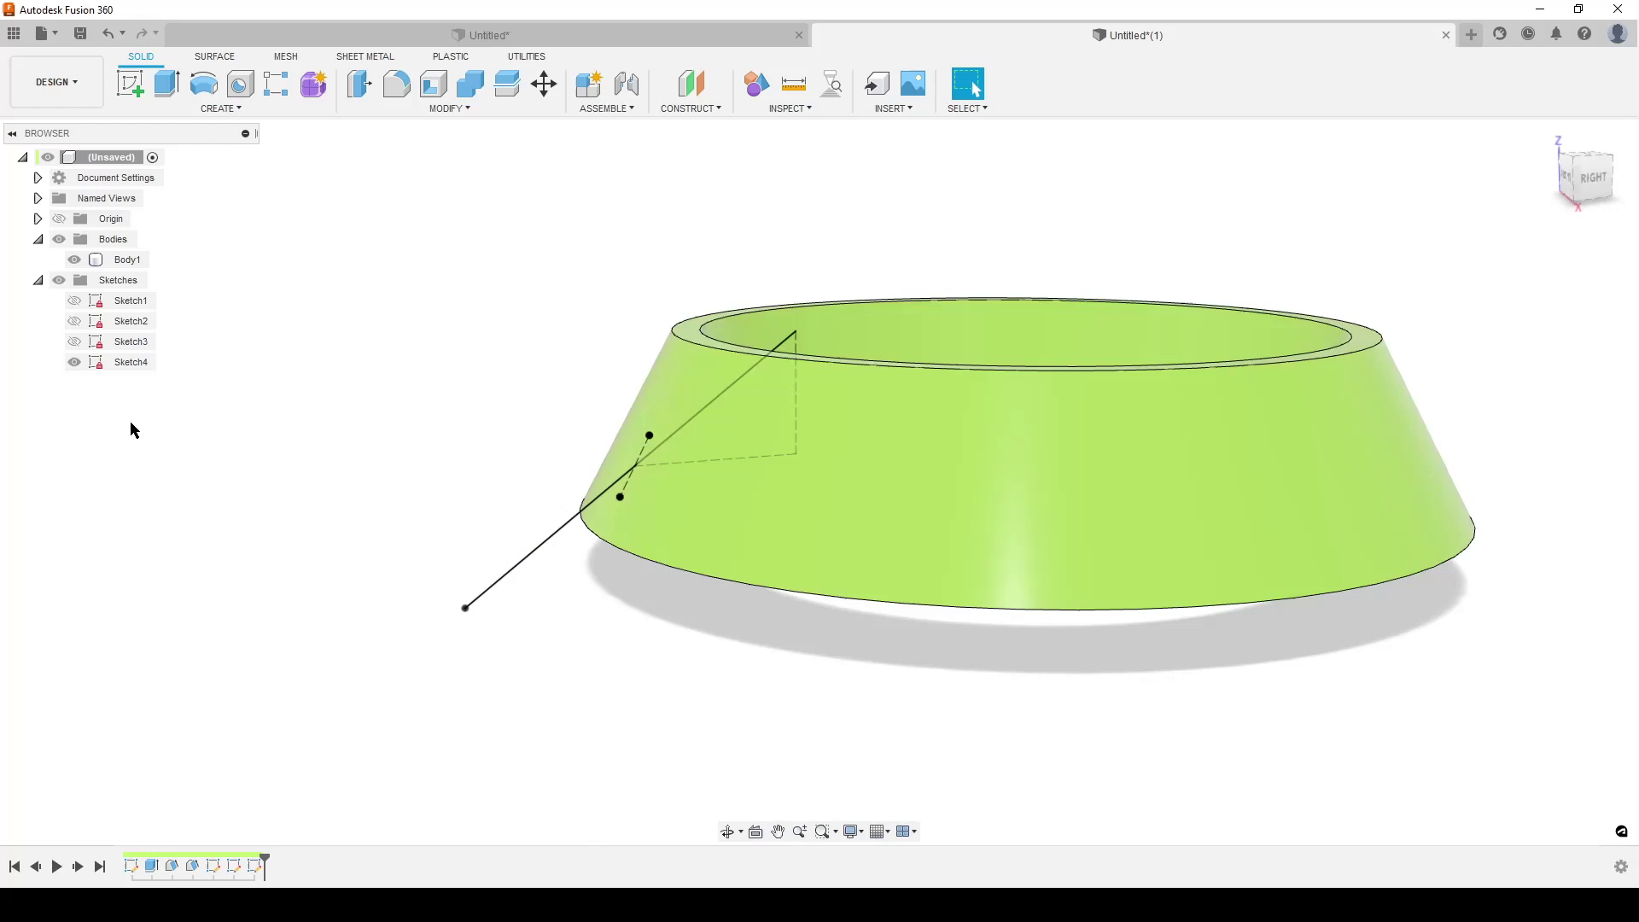
pyautogui.click(75, 342)
# Create a Plane Along Path on the sketch line, positioned at its lower end (distance 0)
pyautogui.click(708, 109)
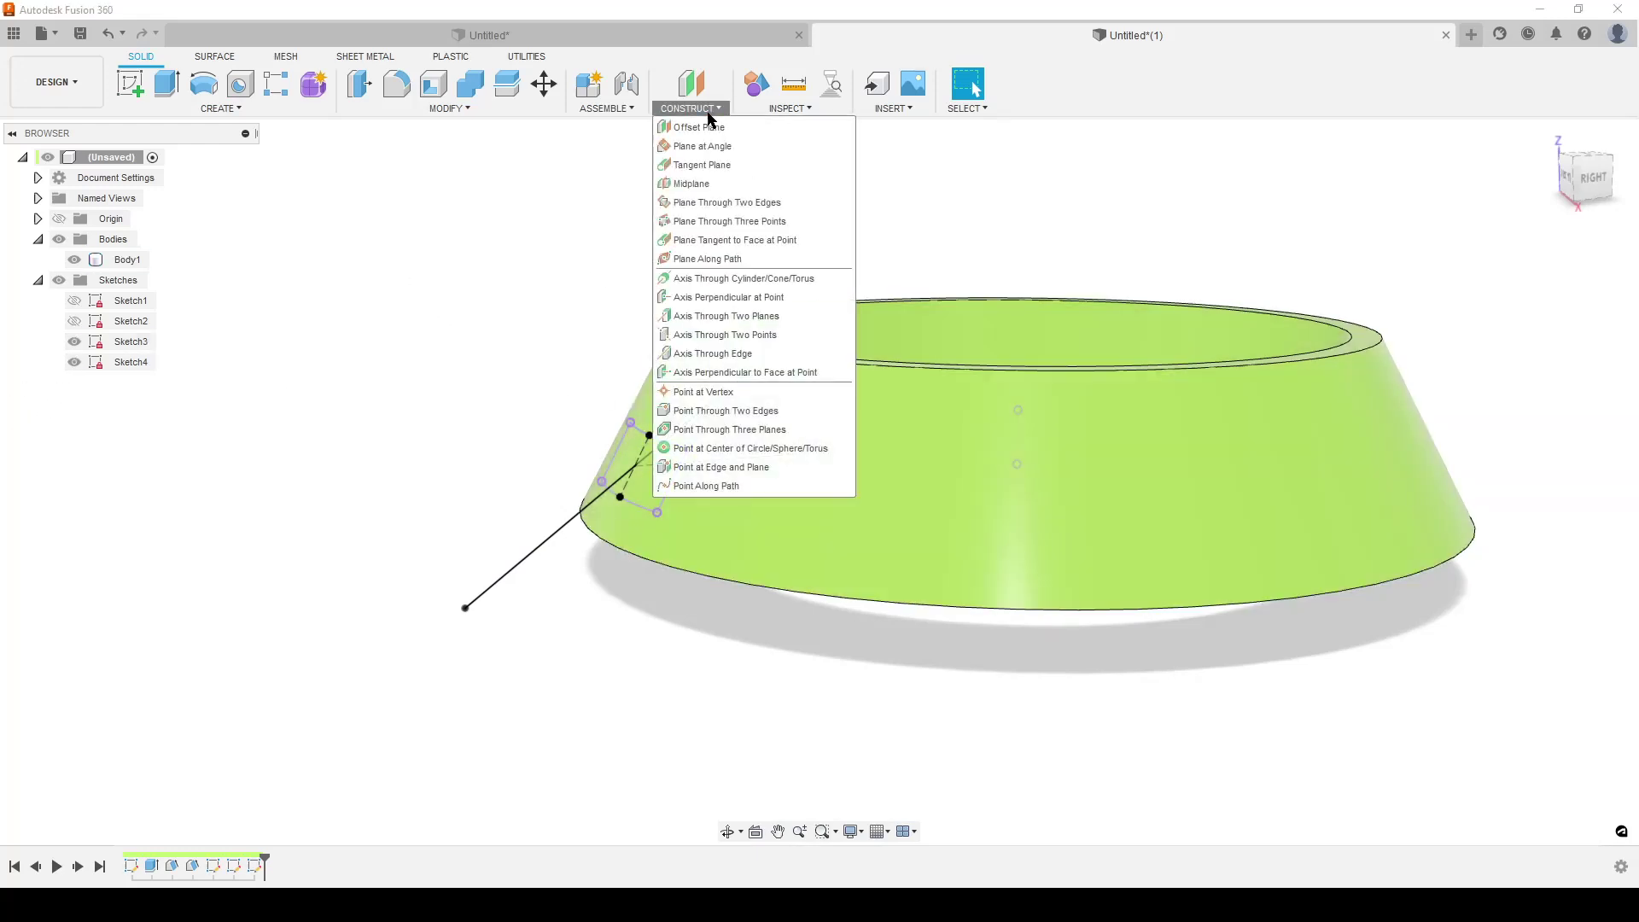
pyautogui.click(732, 258)
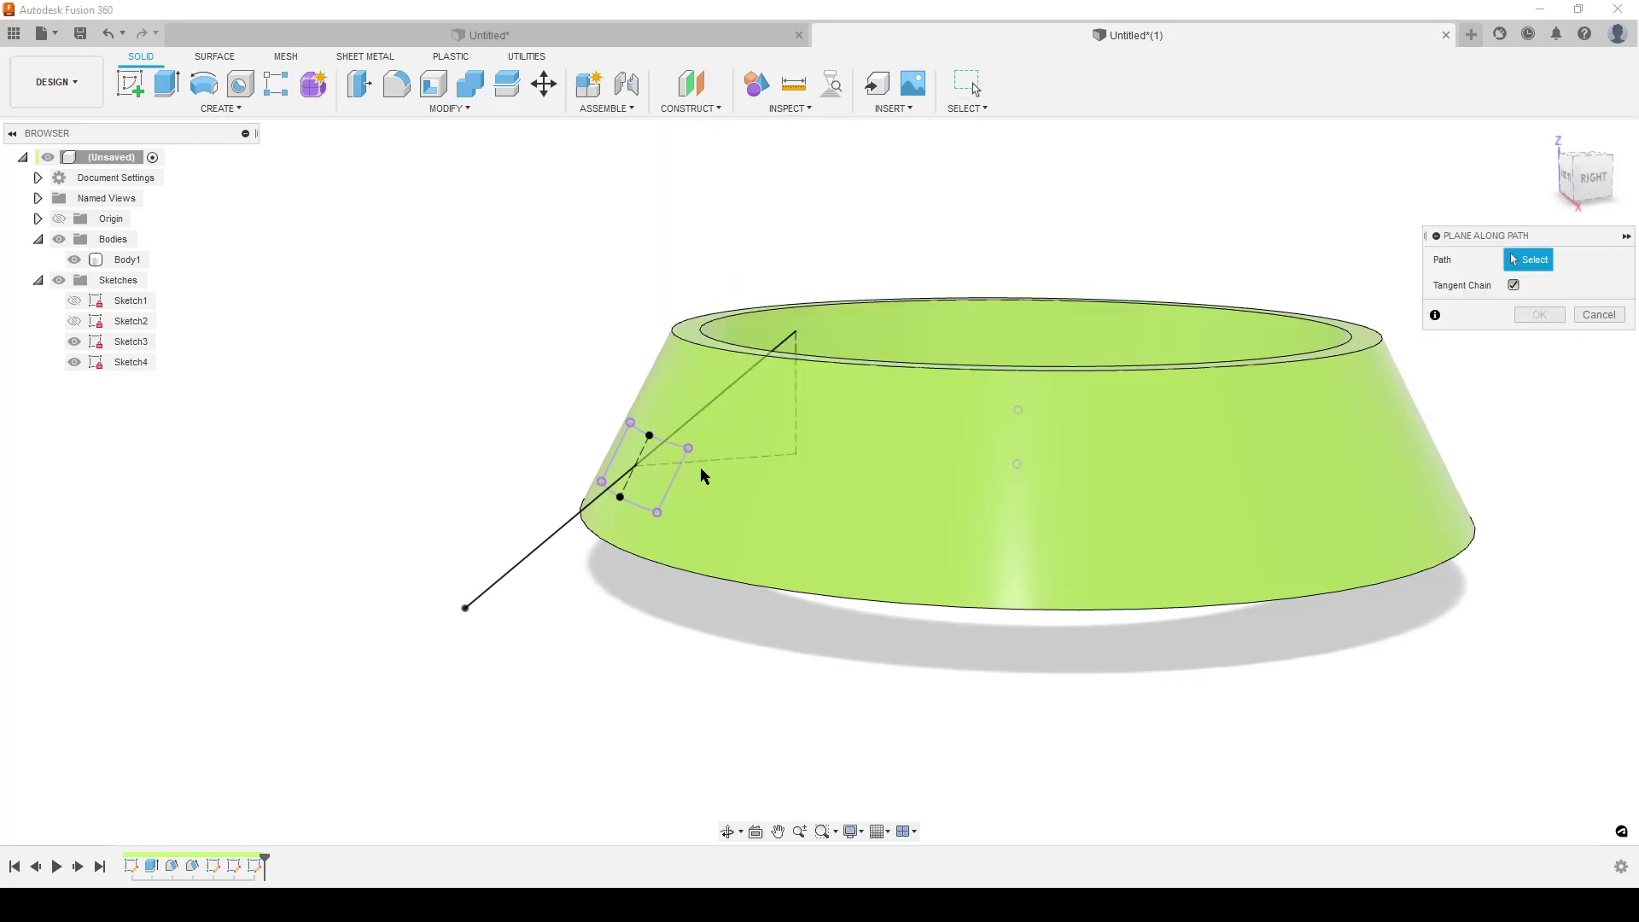
pyautogui.click(785, 347)
pyautogui.moveTo(793, 330)
pyautogui.mouseDown()
pyautogui.moveTo(589, 504)
pyautogui.moveTo(443, 599)
pyautogui.mouseUp()
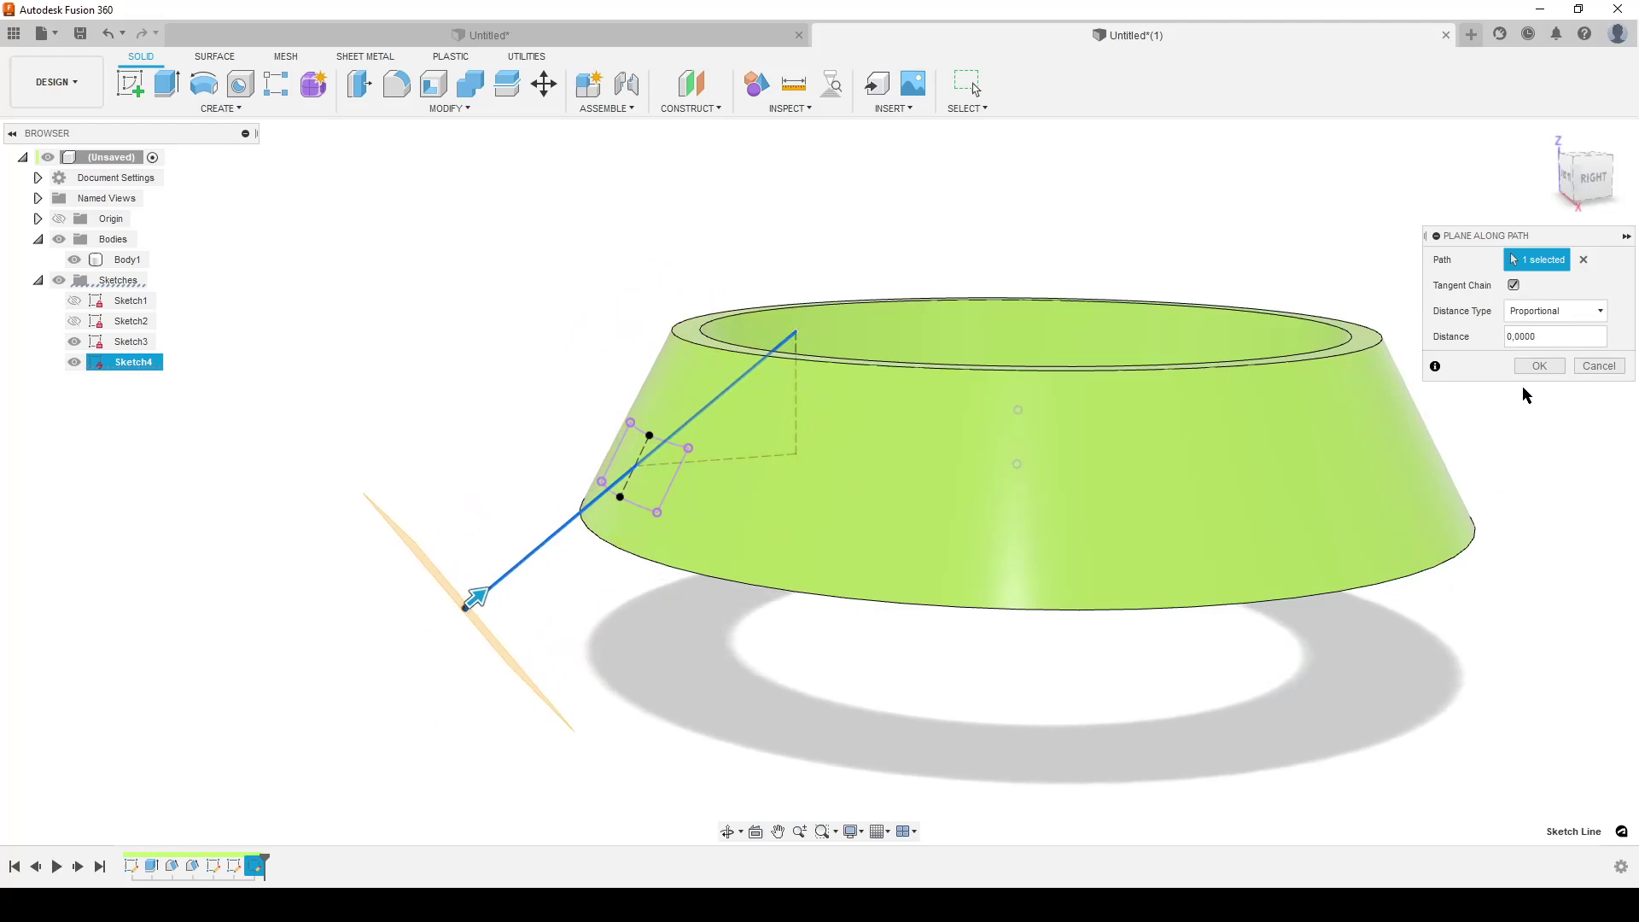
pyautogui.click(1540, 365)
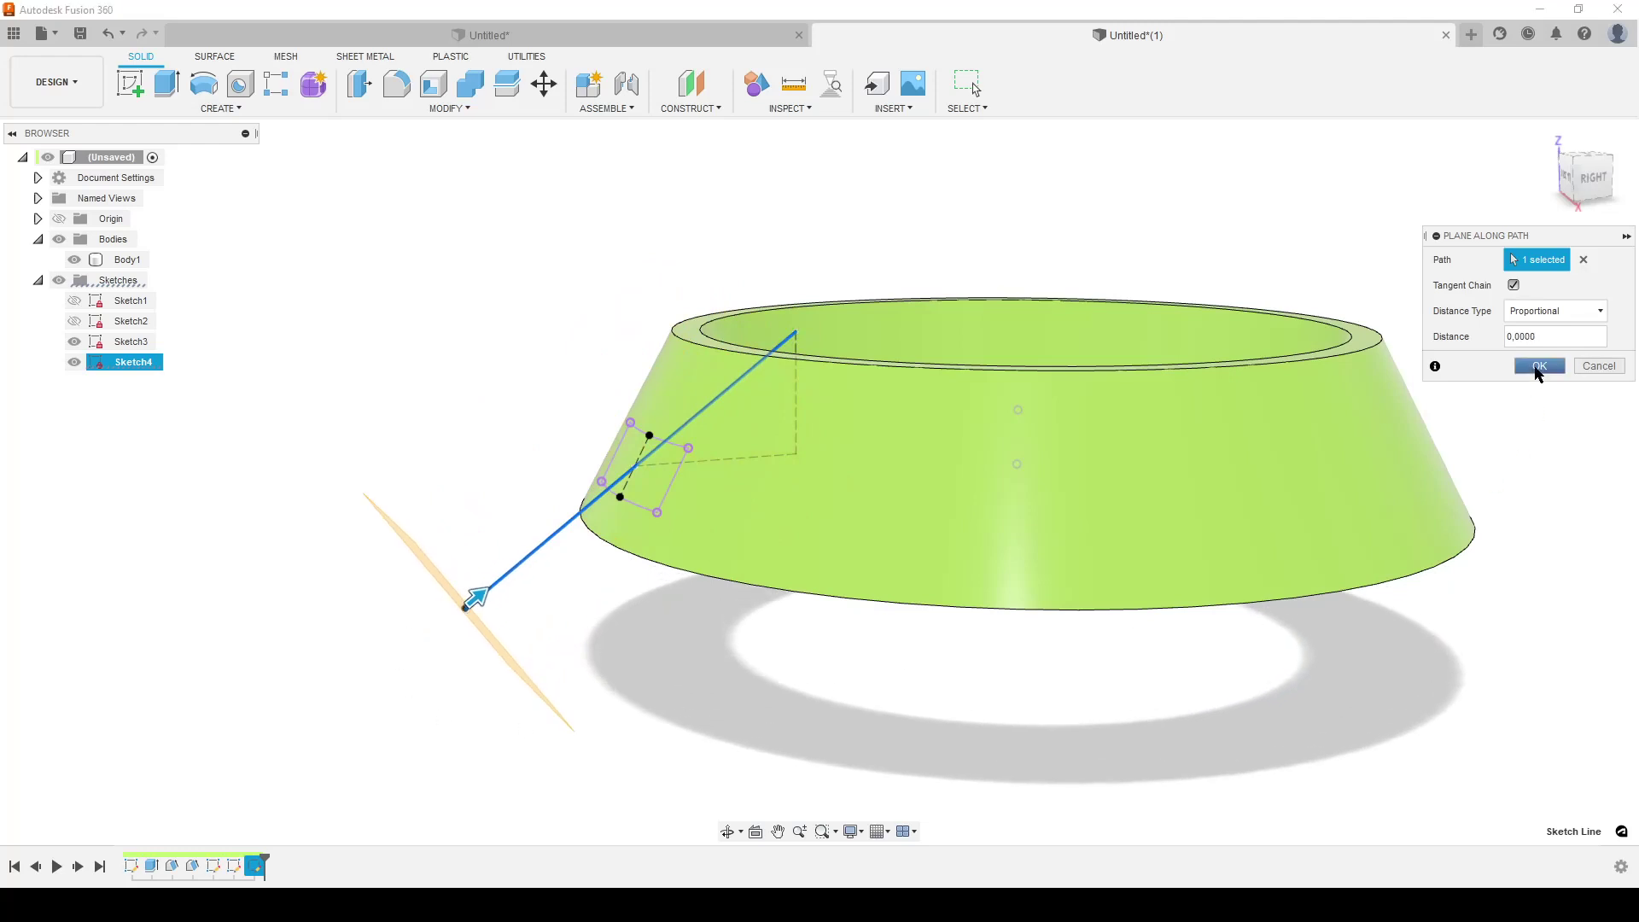
# Start a sketch on the new plane and project the rectangle's two arcs and two edges
pyautogui.click(128, 84)
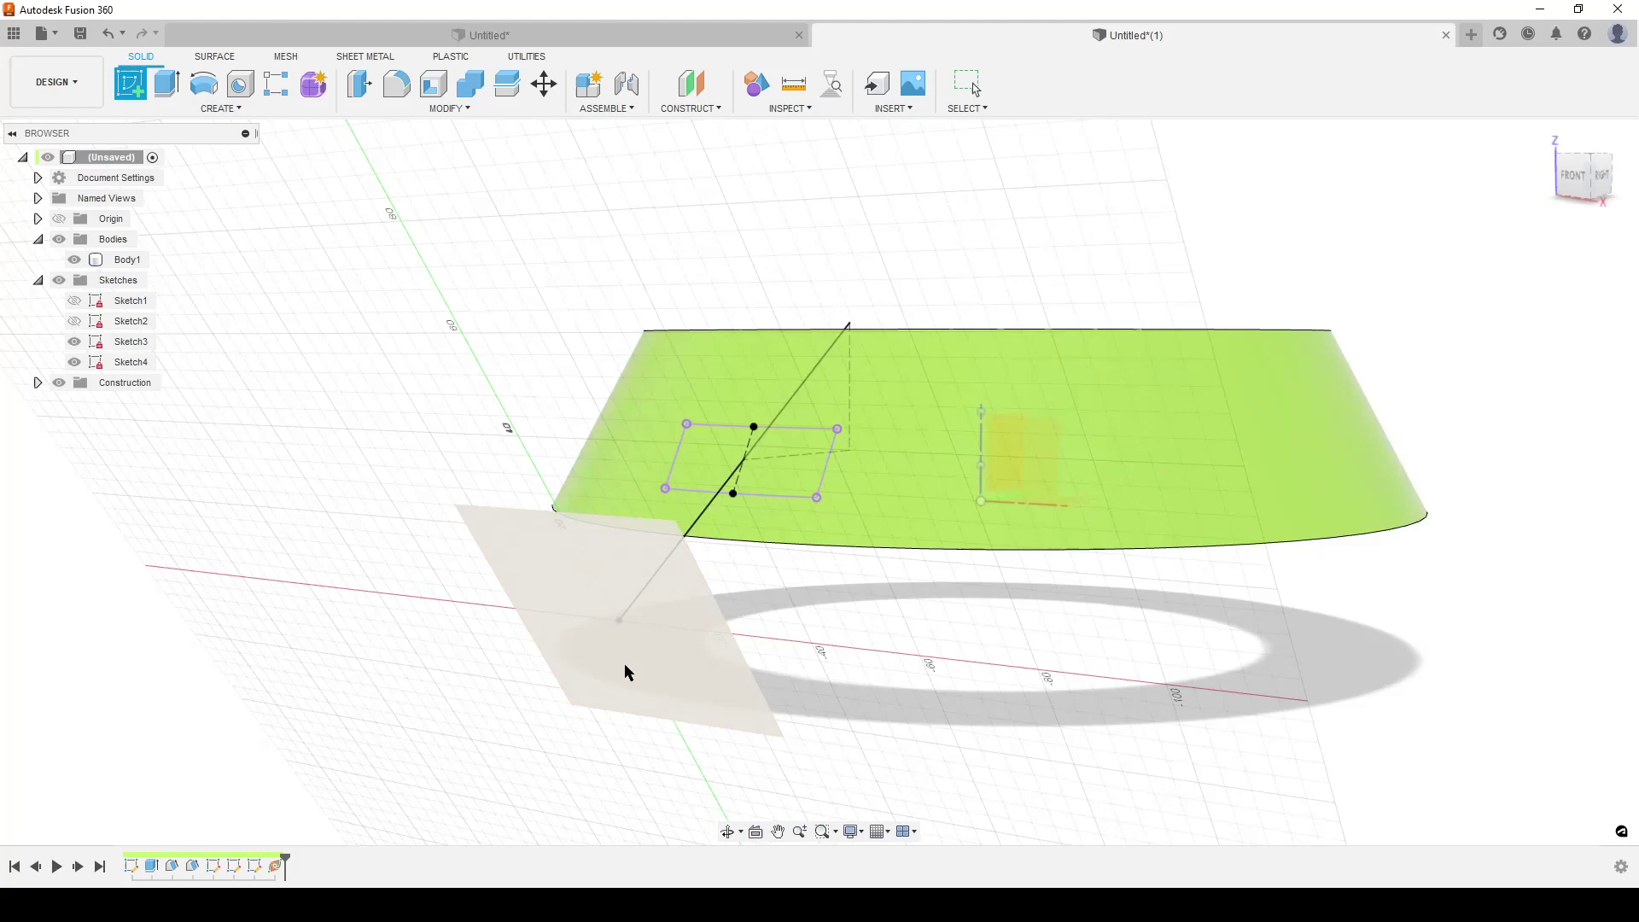
pyautogui.click(642, 661)
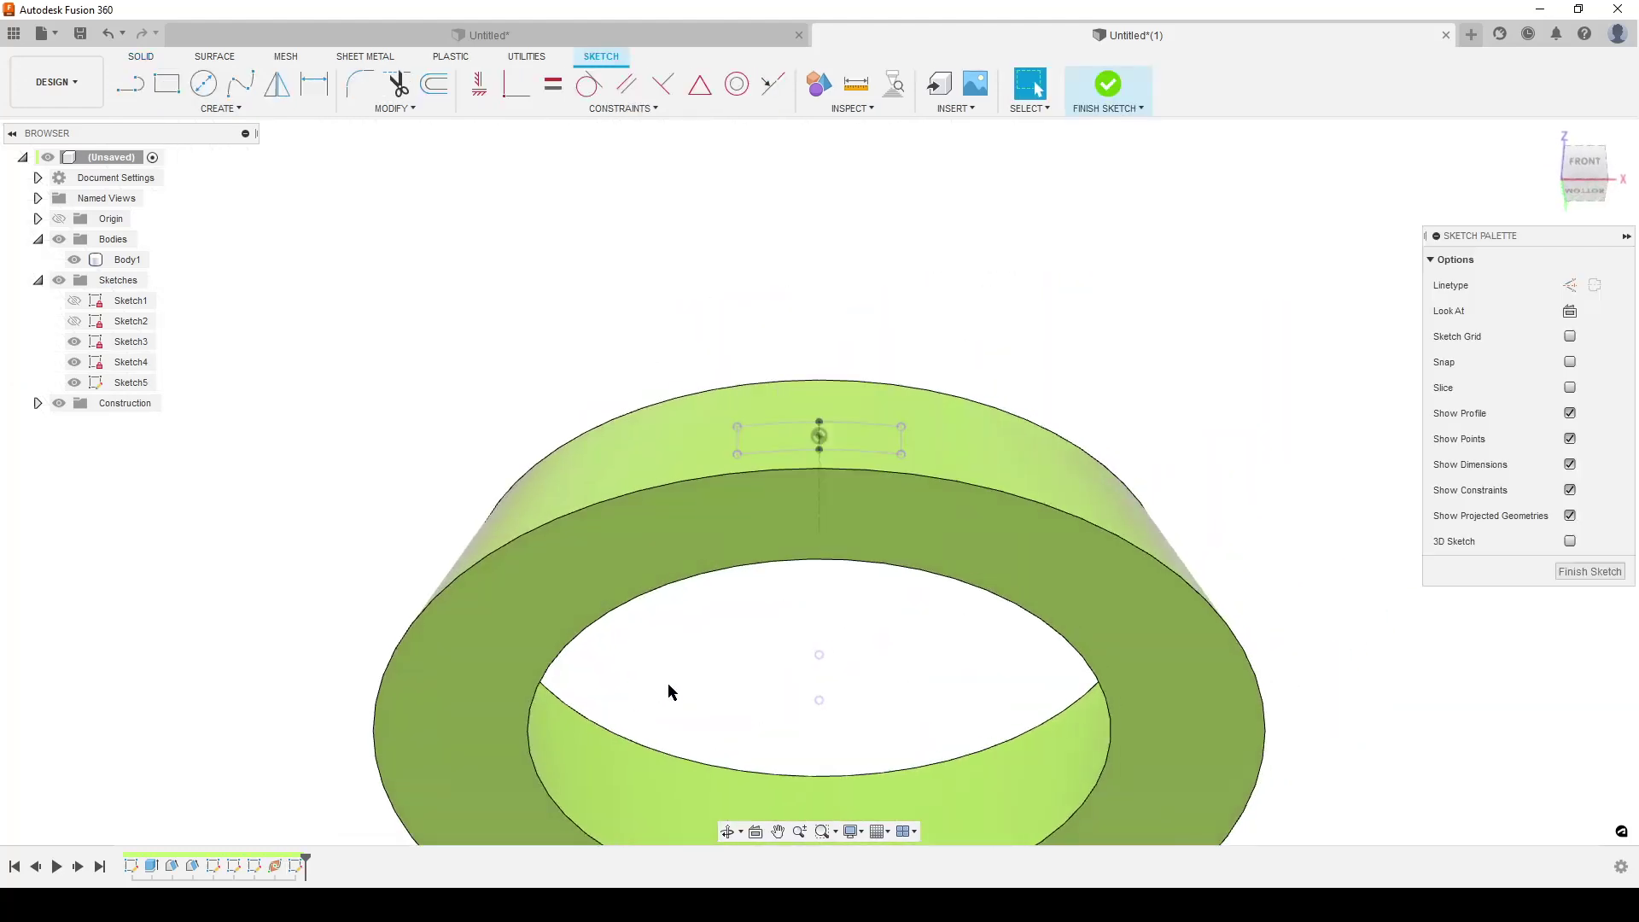
pyautogui.press('p')
pyautogui.scroll(3, 691, 607)
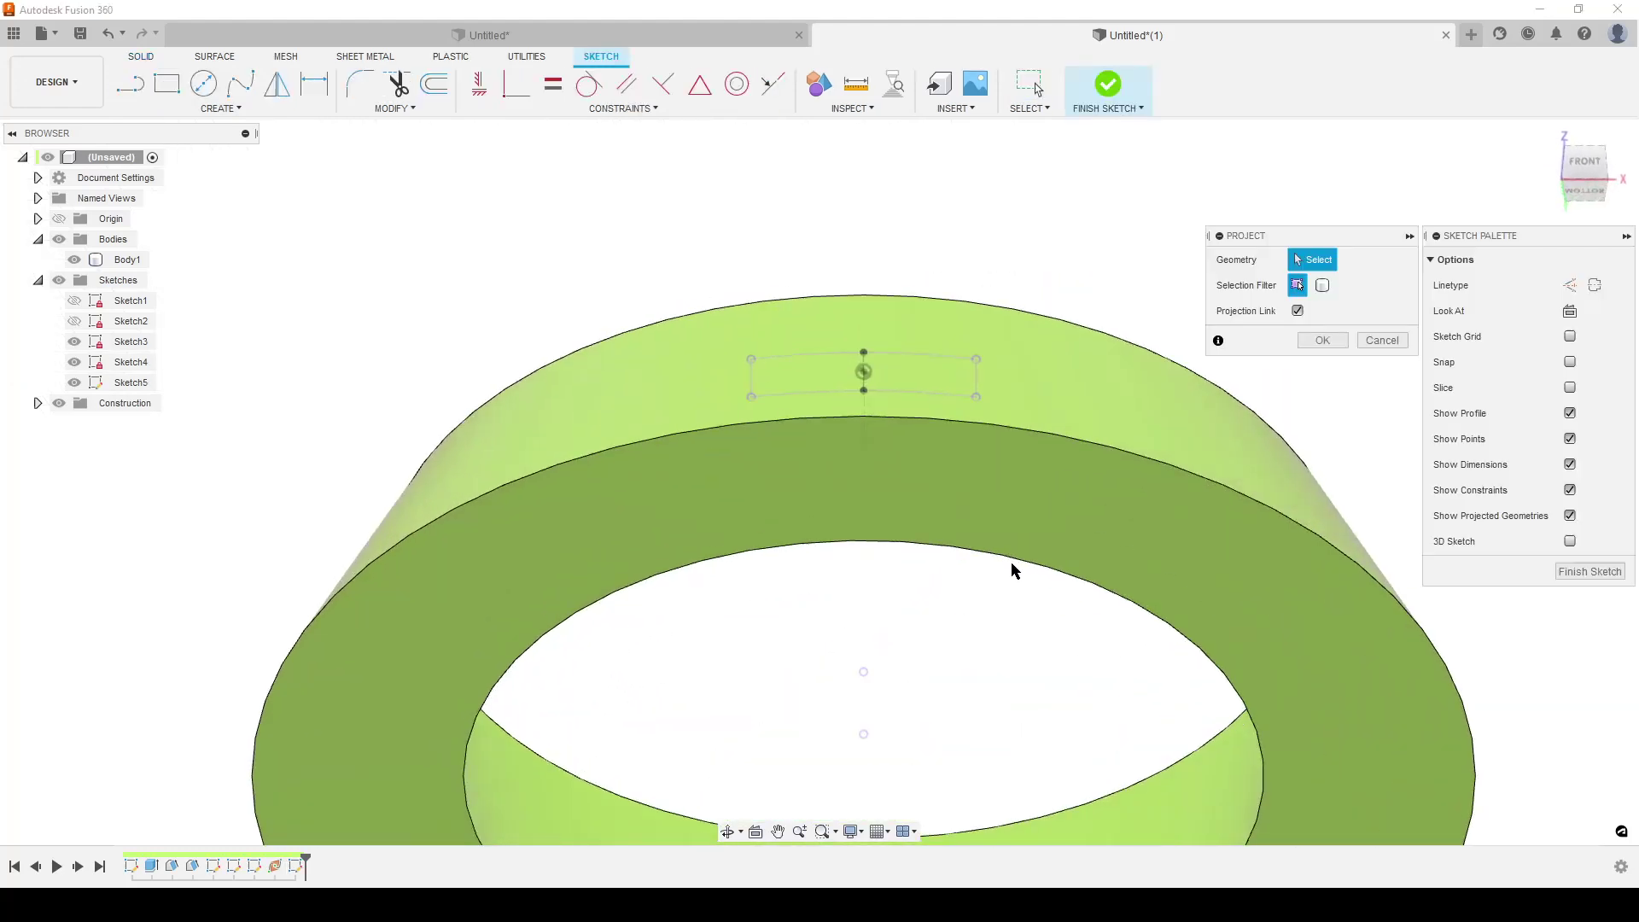
pyautogui.click(931, 355)
pyautogui.click(980, 380)
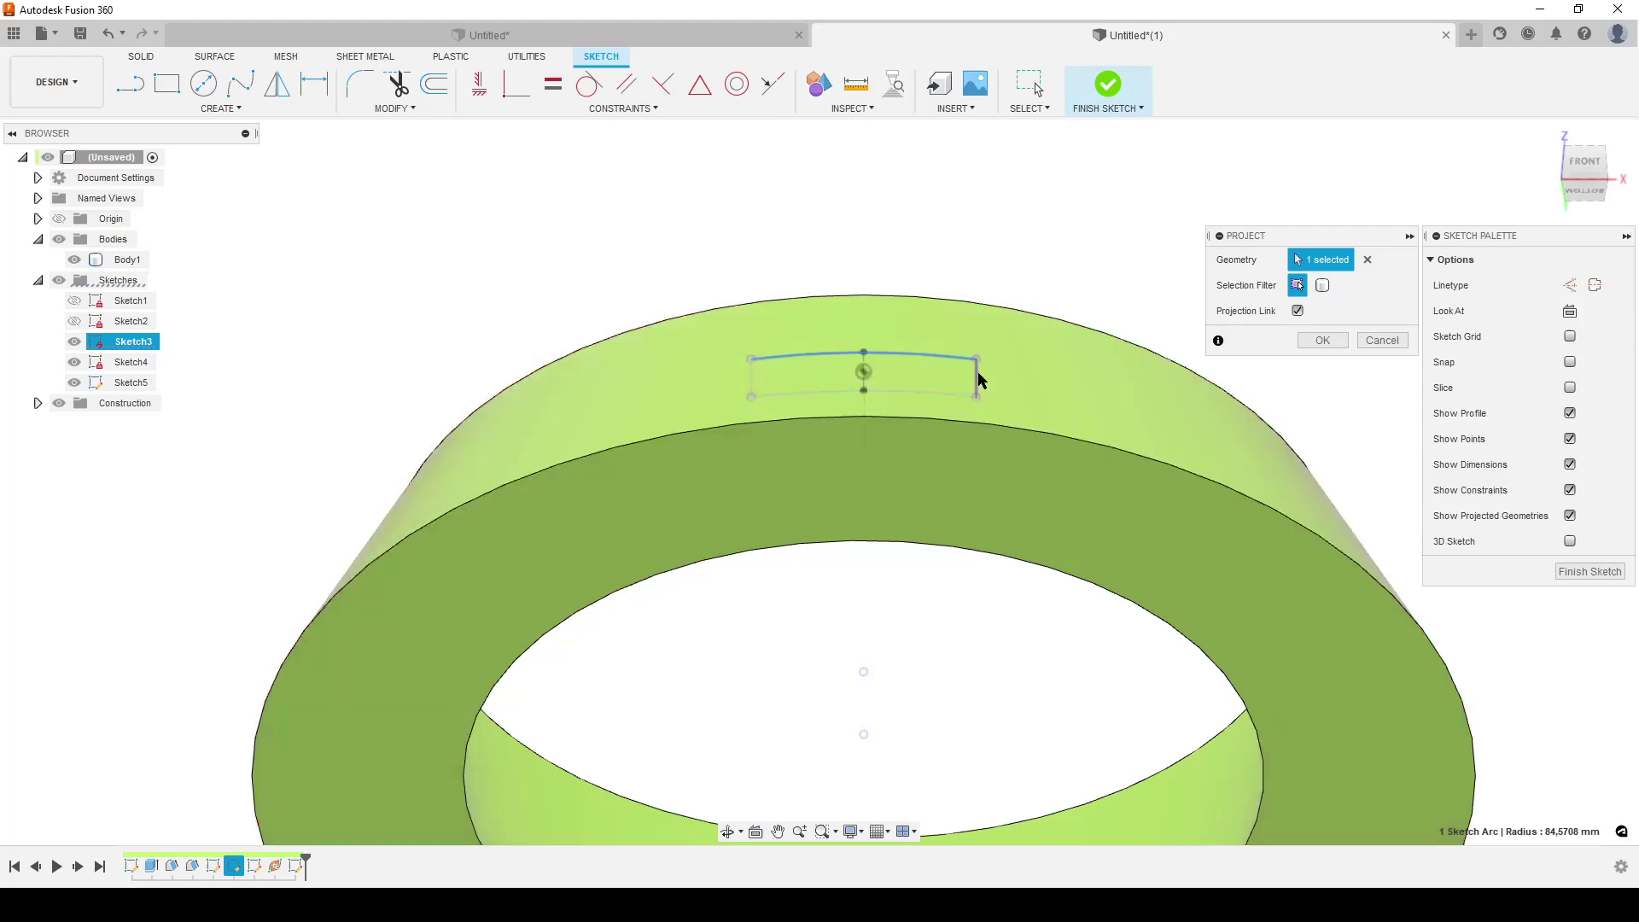
pyautogui.click(935, 394)
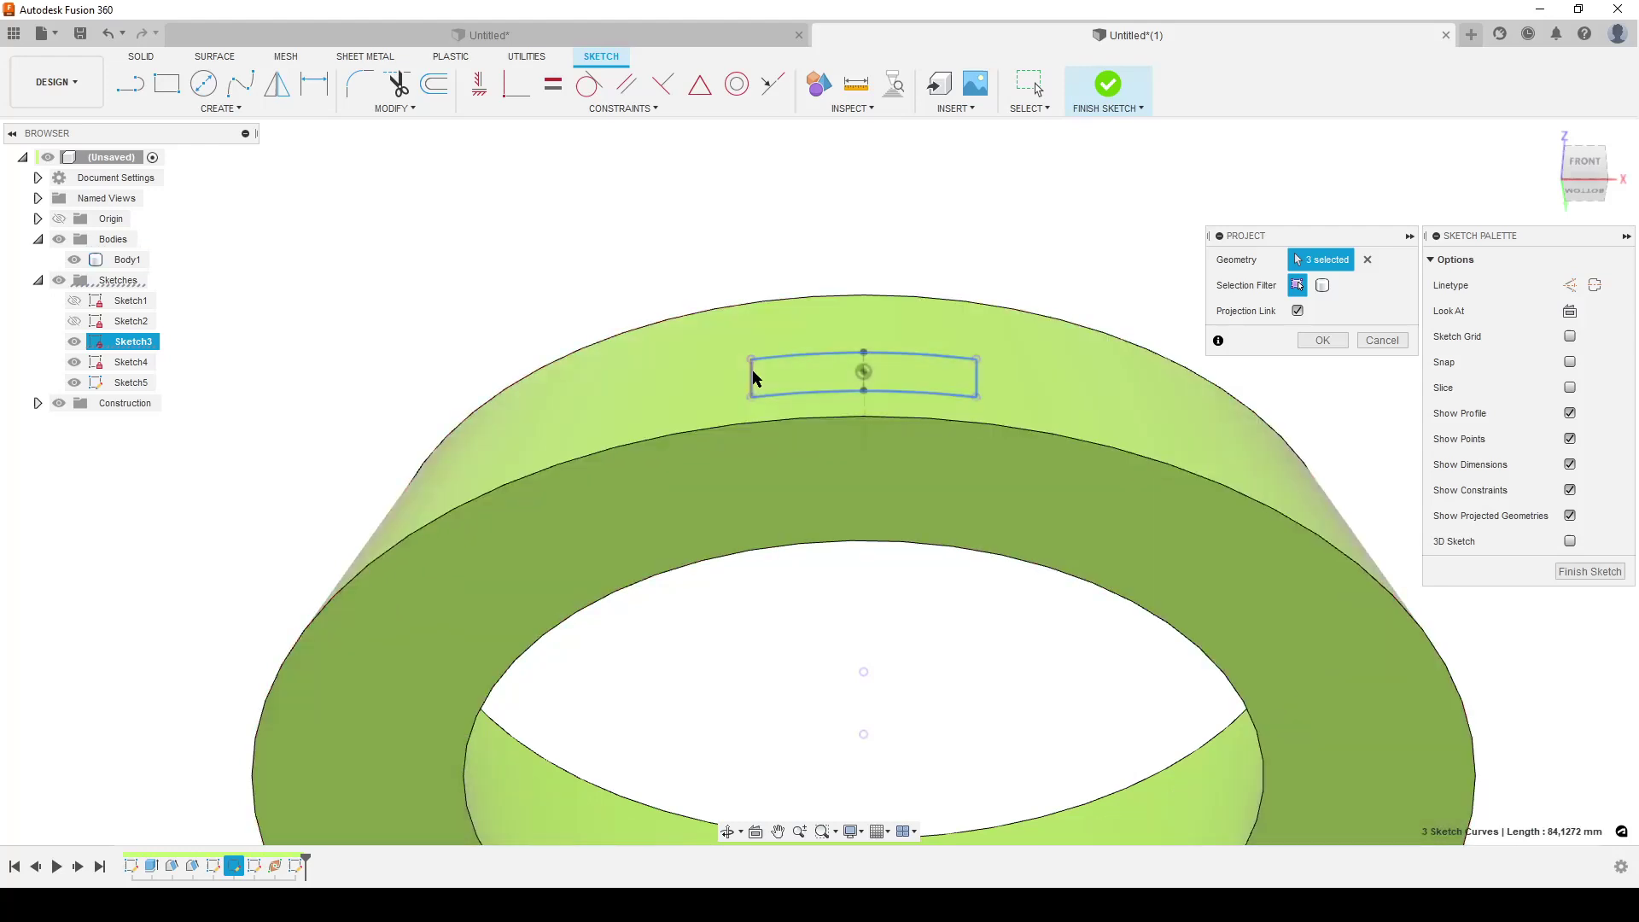
pyautogui.click(753, 372)
pyautogui.click(1322, 341)
# Show Sketch2 again and orbit to a higher front-facing view of the ring
pyautogui.scroll(-3, 820, 549)
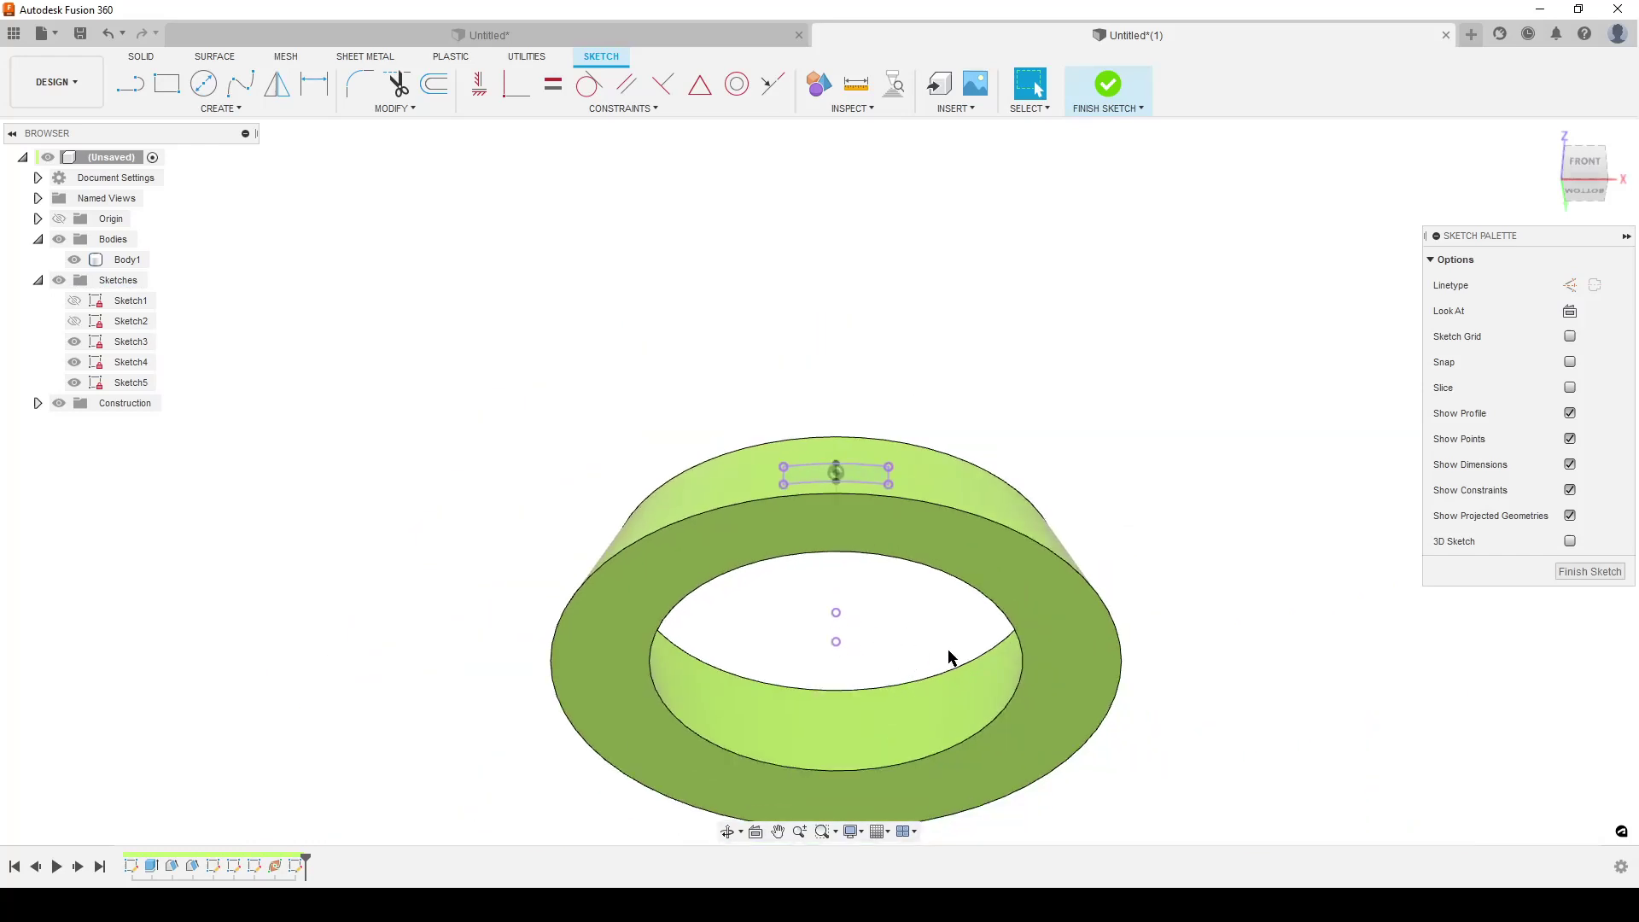
pyautogui.keyDown('shift'); pyautogui.moveTo(948, 658); pyautogui.dragTo(905, 598, button='middle'); pyautogui.keyUp('shift')
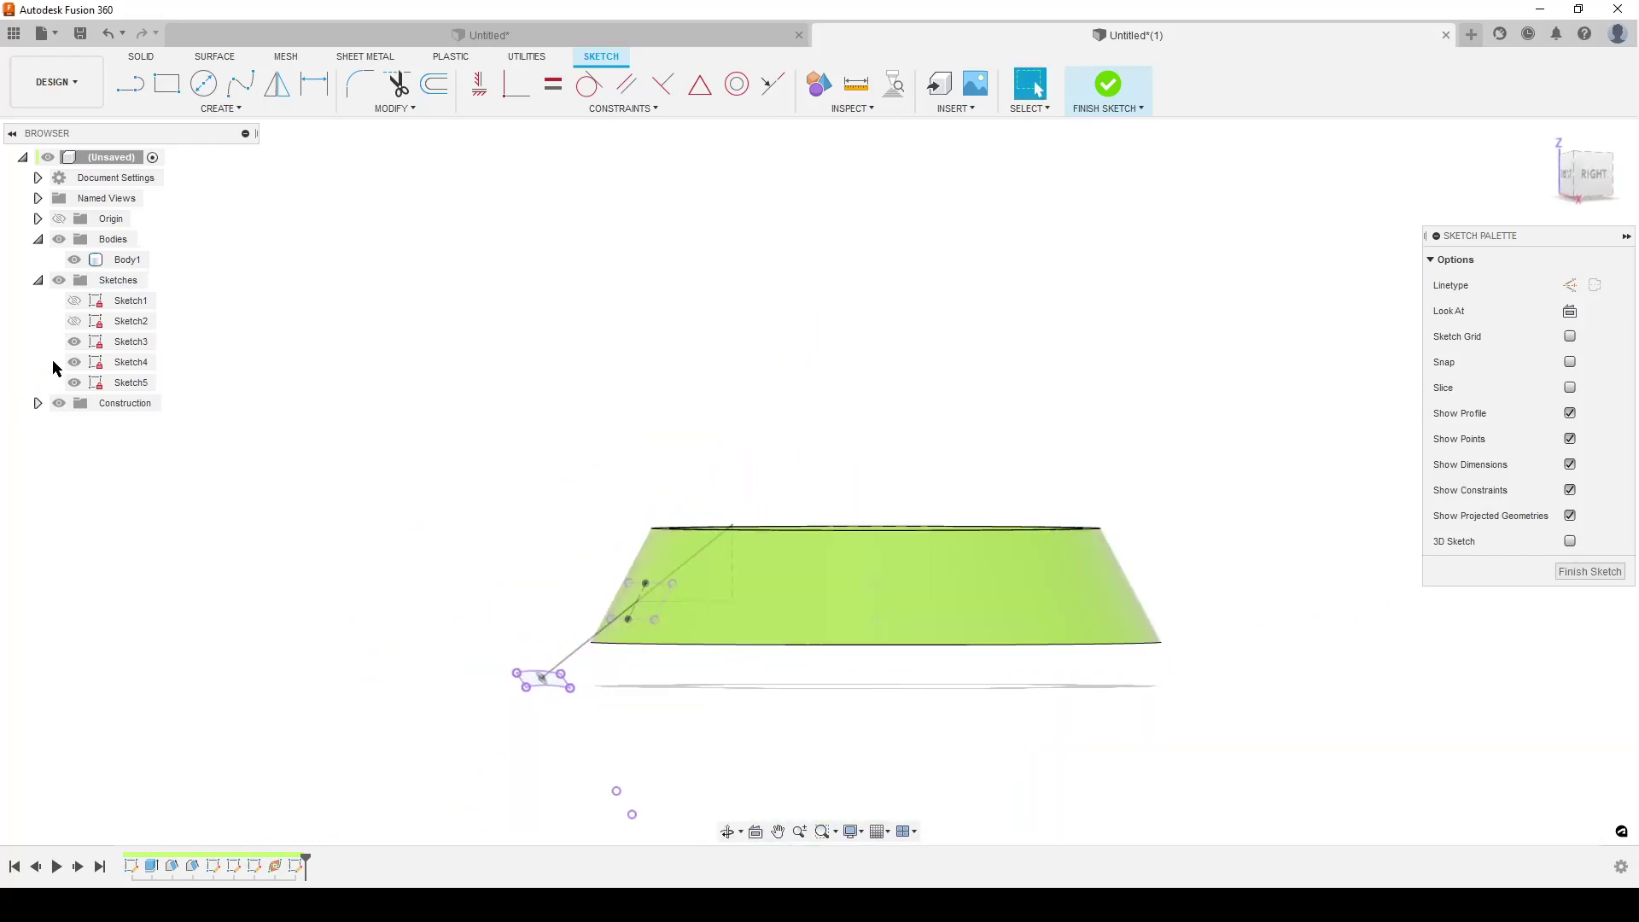
pyautogui.click(75, 321)
pyautogui.keyDown('shift'); pyautogui.moveTo(811, 669); pyautogui.dragTo(830, 601, button='middle'); pyautogui.keyUp('shift')
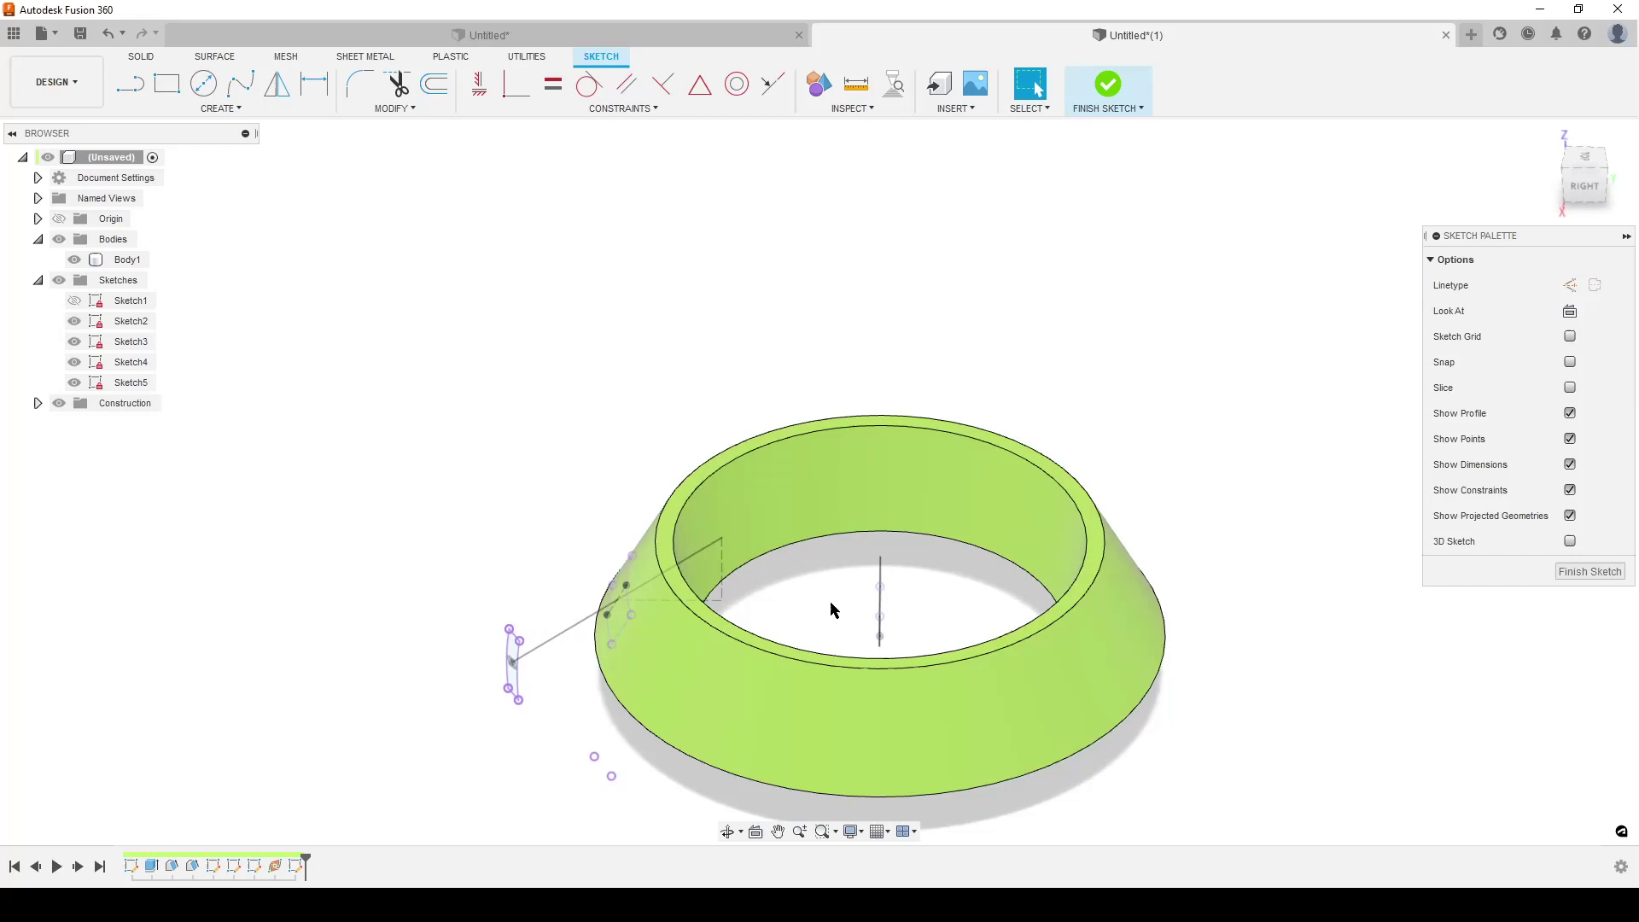
pyautogui.keyDown('shift'); pyautogui.moveTo(688, 717); pyautogui.dragTo(977, 567, button='middle'); pyautogui.keyUp('shift')
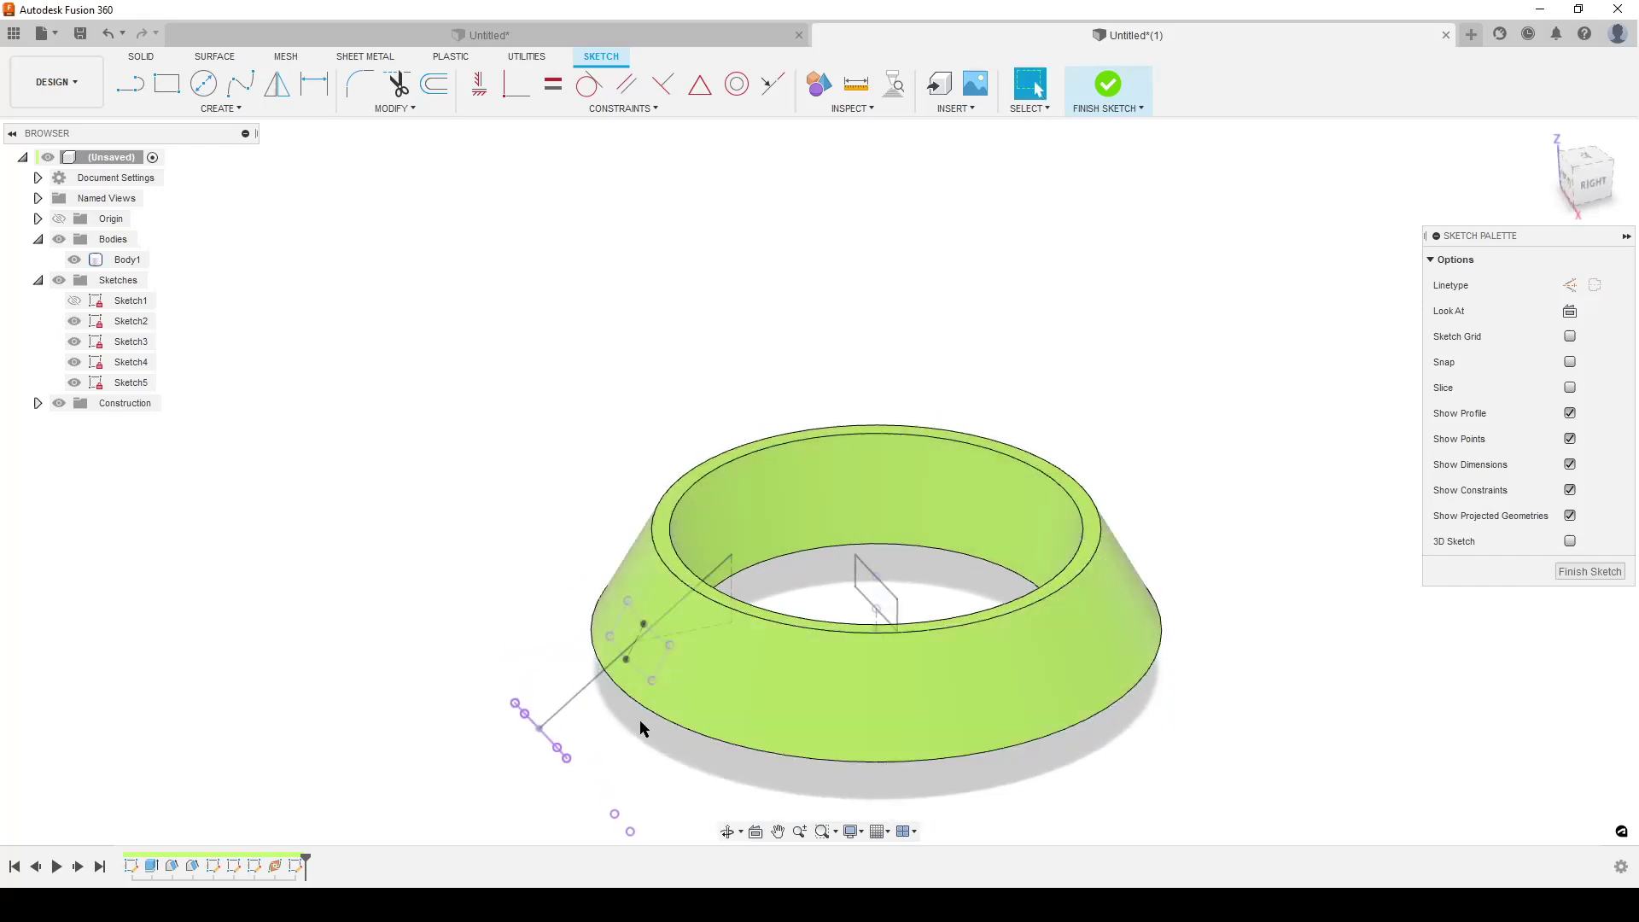
pyautogui.keyDown('shift'); pyautogui.moveTo(651, 750); pyautogui.dragTo(719, 584, button='middle'); pyautogui.keyUp('shift')
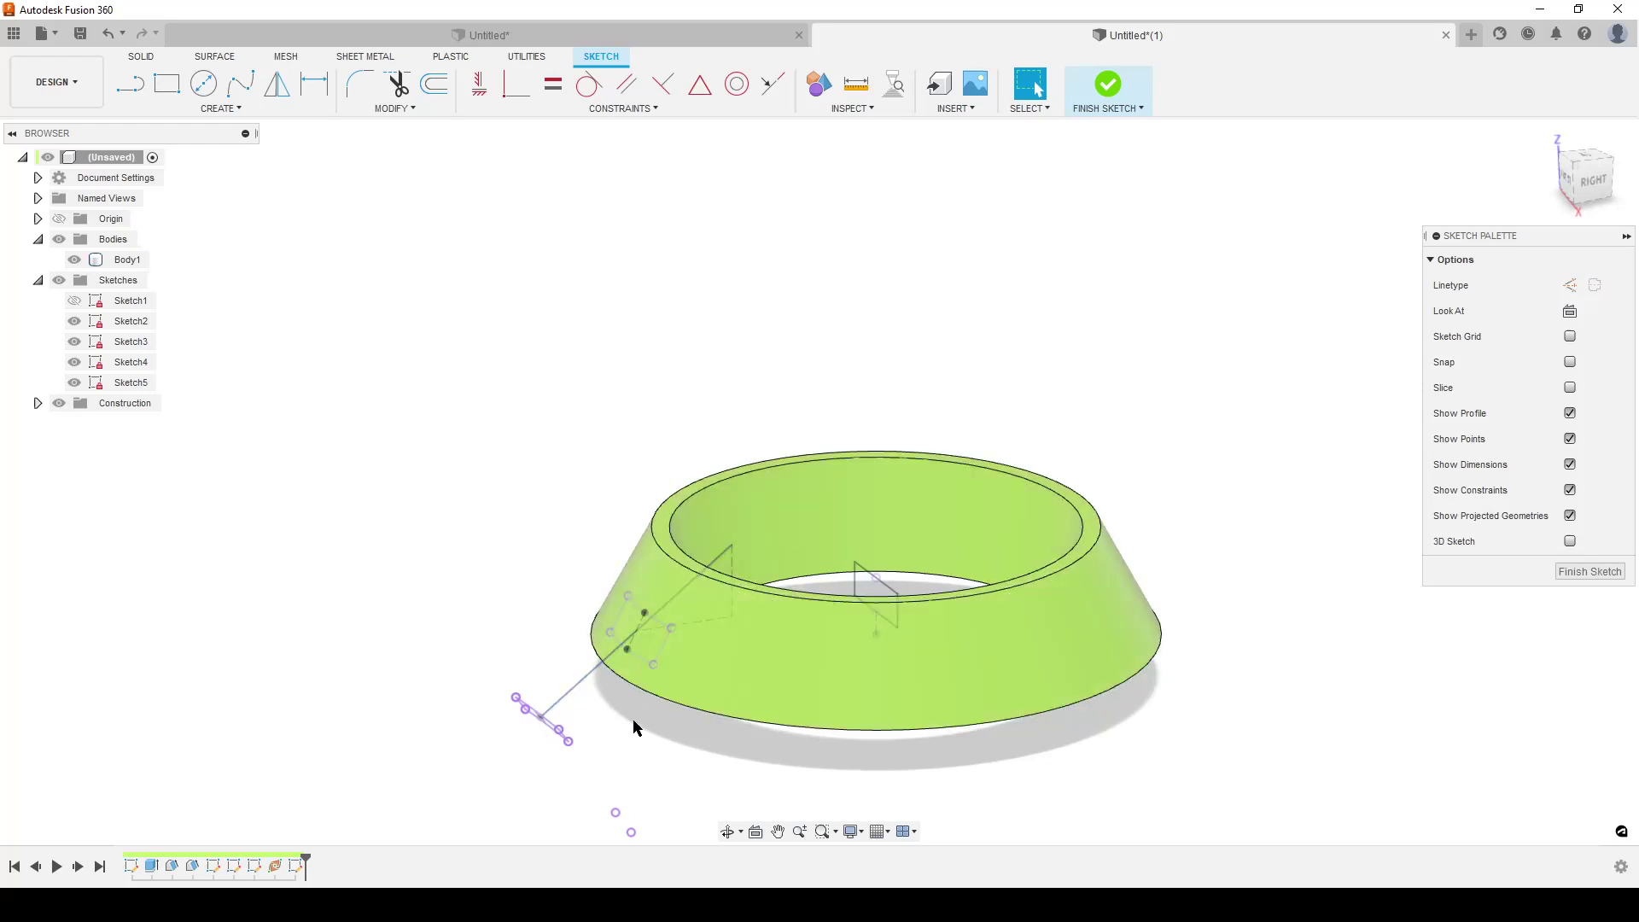
pyautogui.keyDown('shift'); pyautogui.moveTo(632, 728); pyautogui.dragTo(809, 647, button='middle'); pyautogui.keyUp('shift')
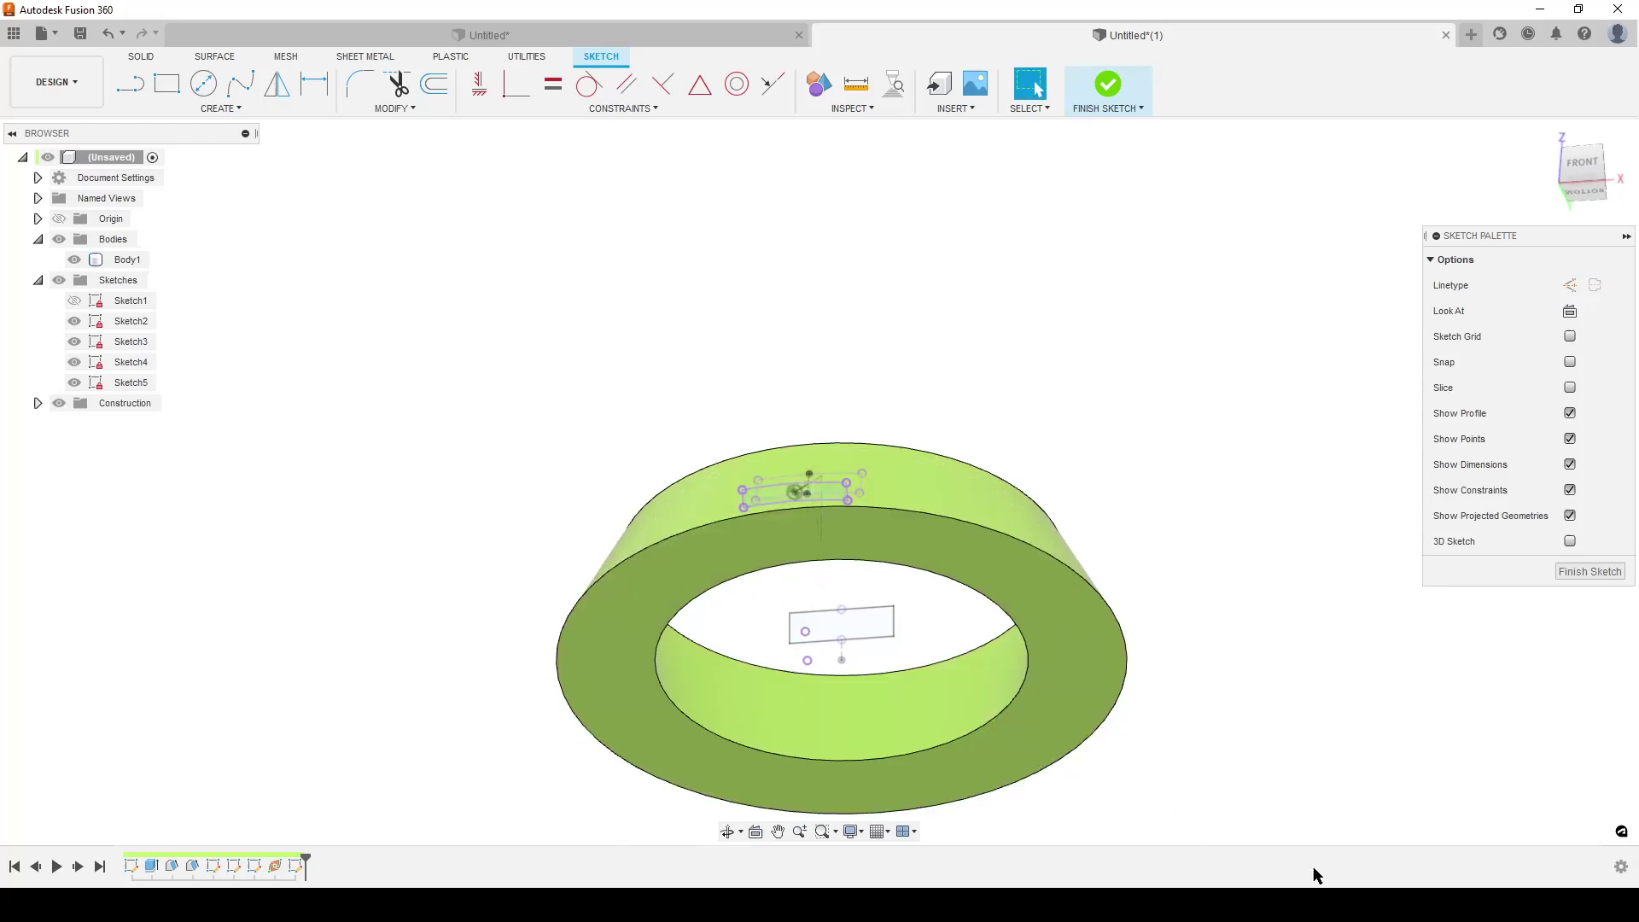
# Finish Sketch5 and extrude its rectangle profile as a cut with extent set to To Object
pyautogui.click(1592, 573)
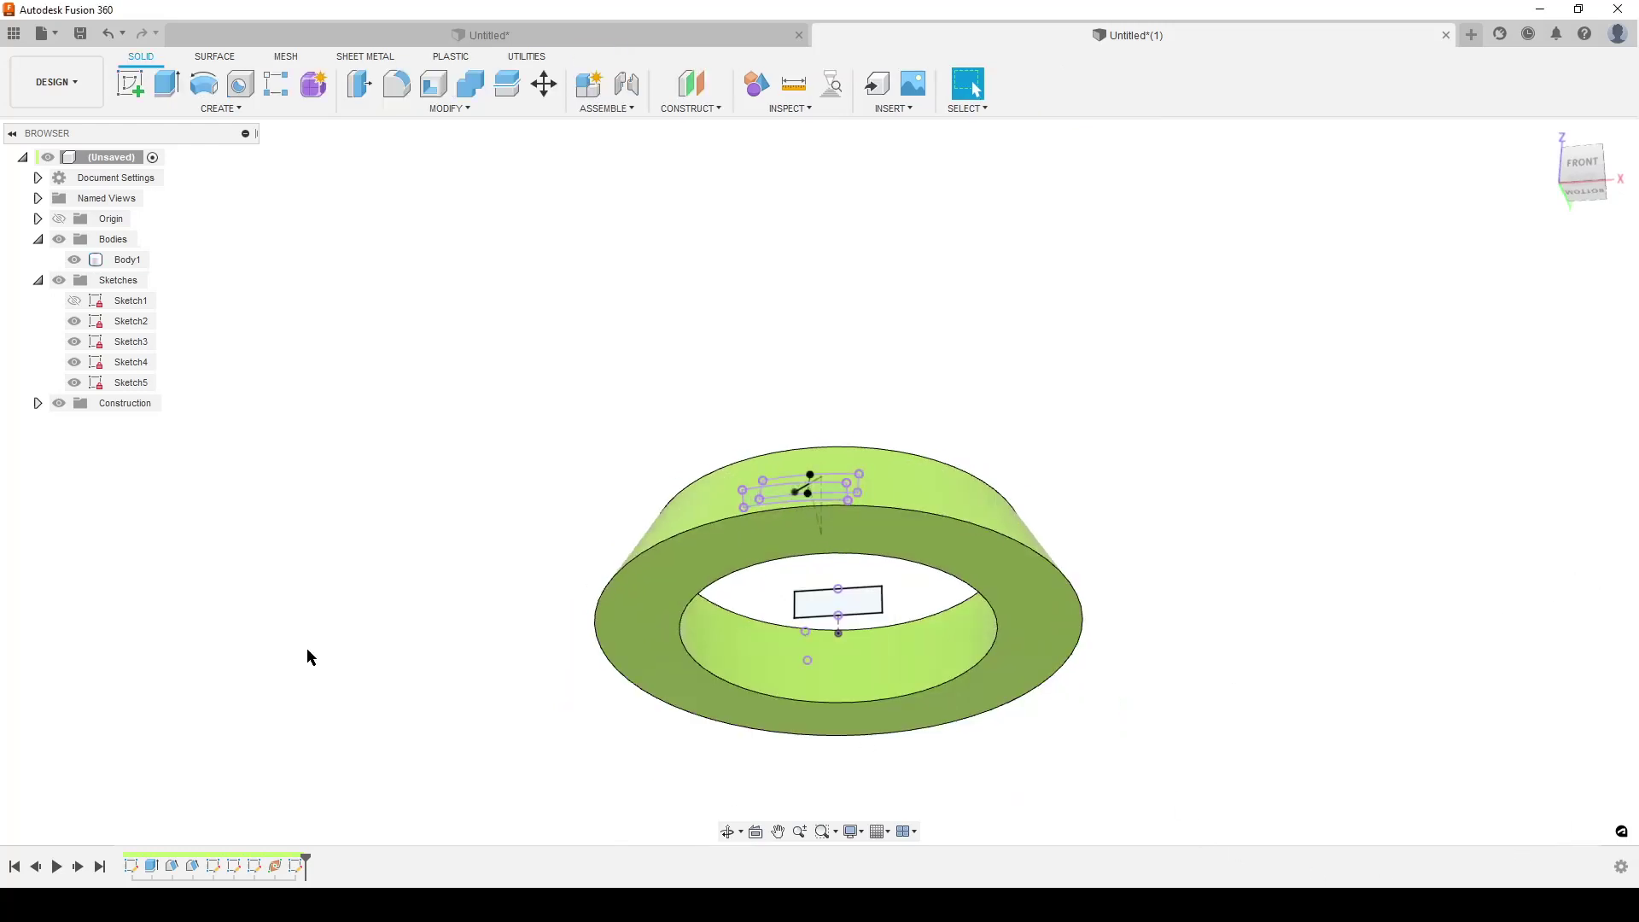
pyautogui.press('e')
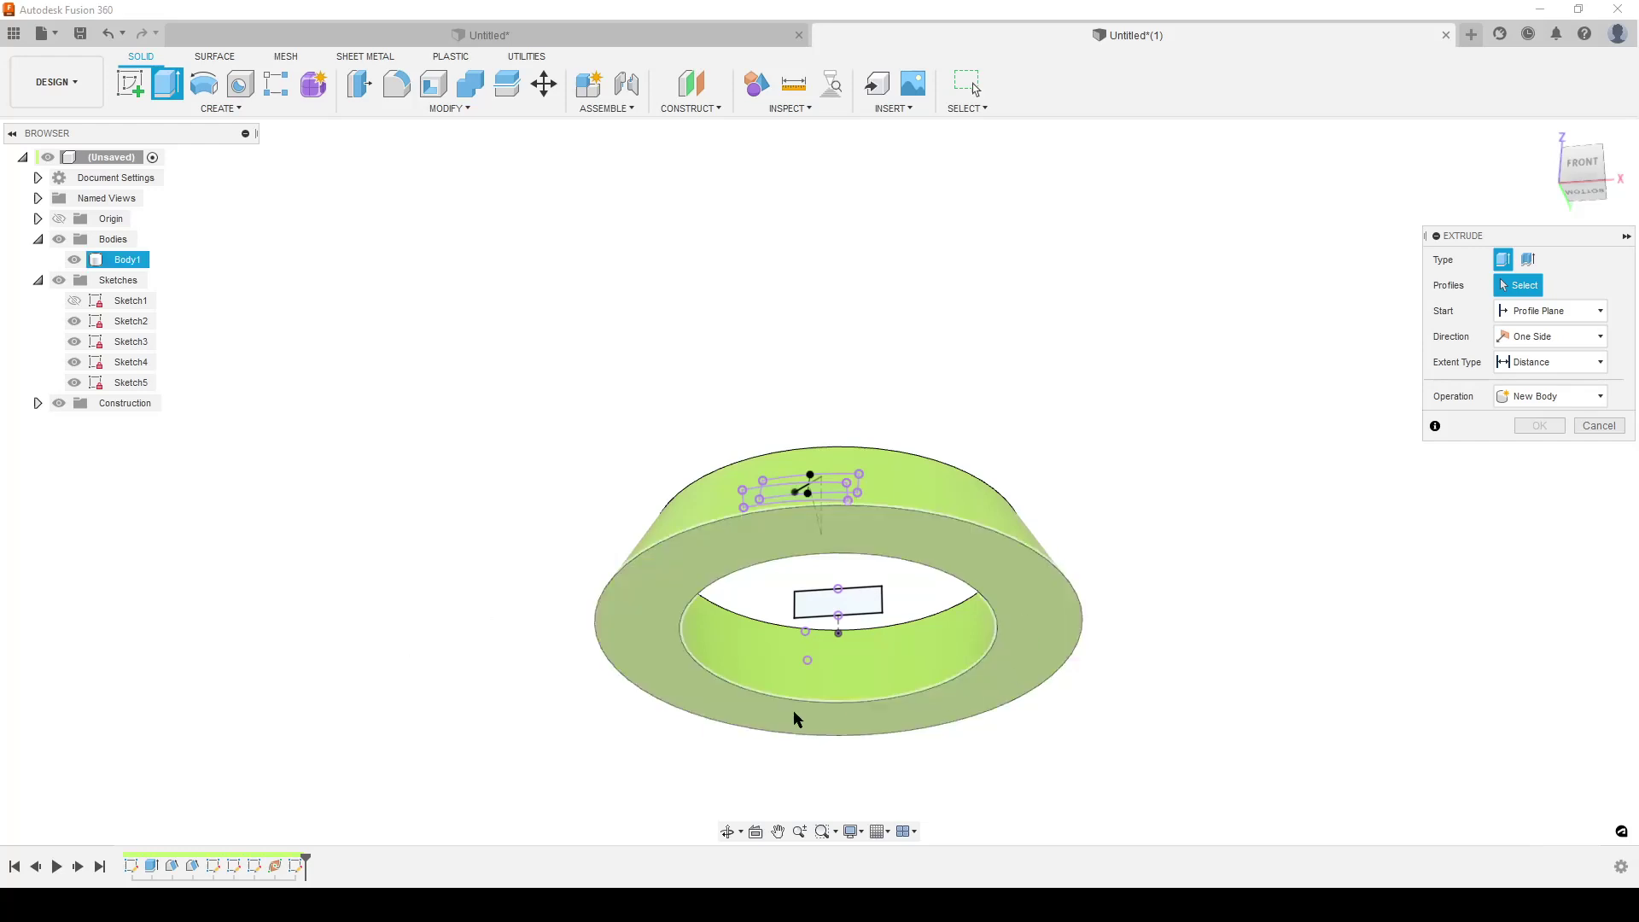
pyautogui.click(839, 496)
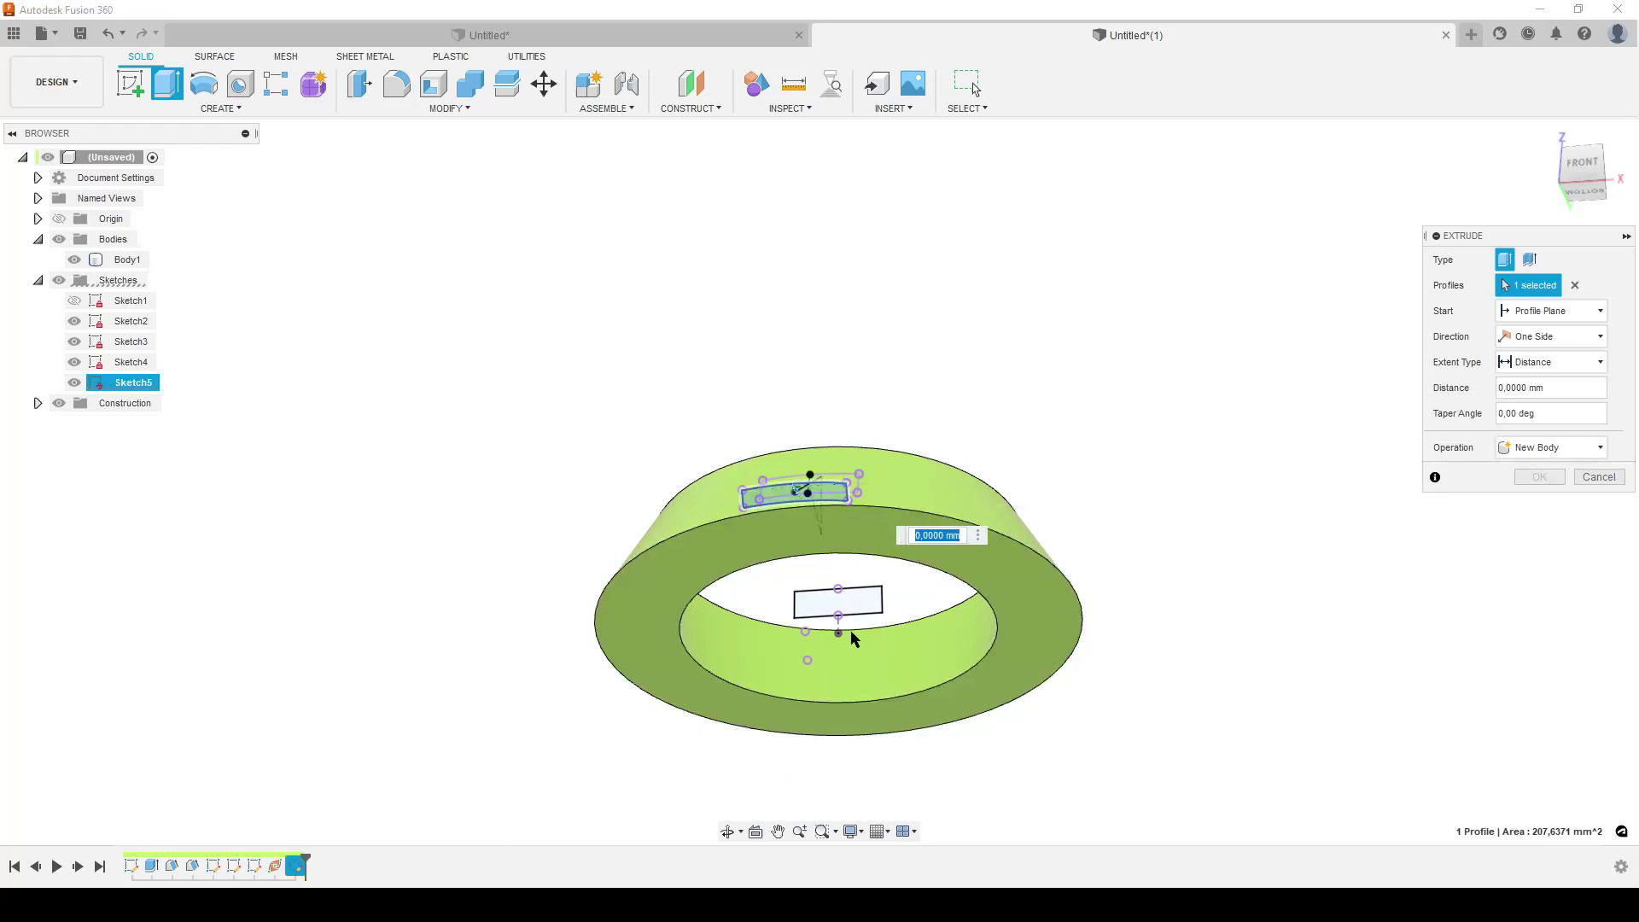
pyautogui.click(1554, 368)
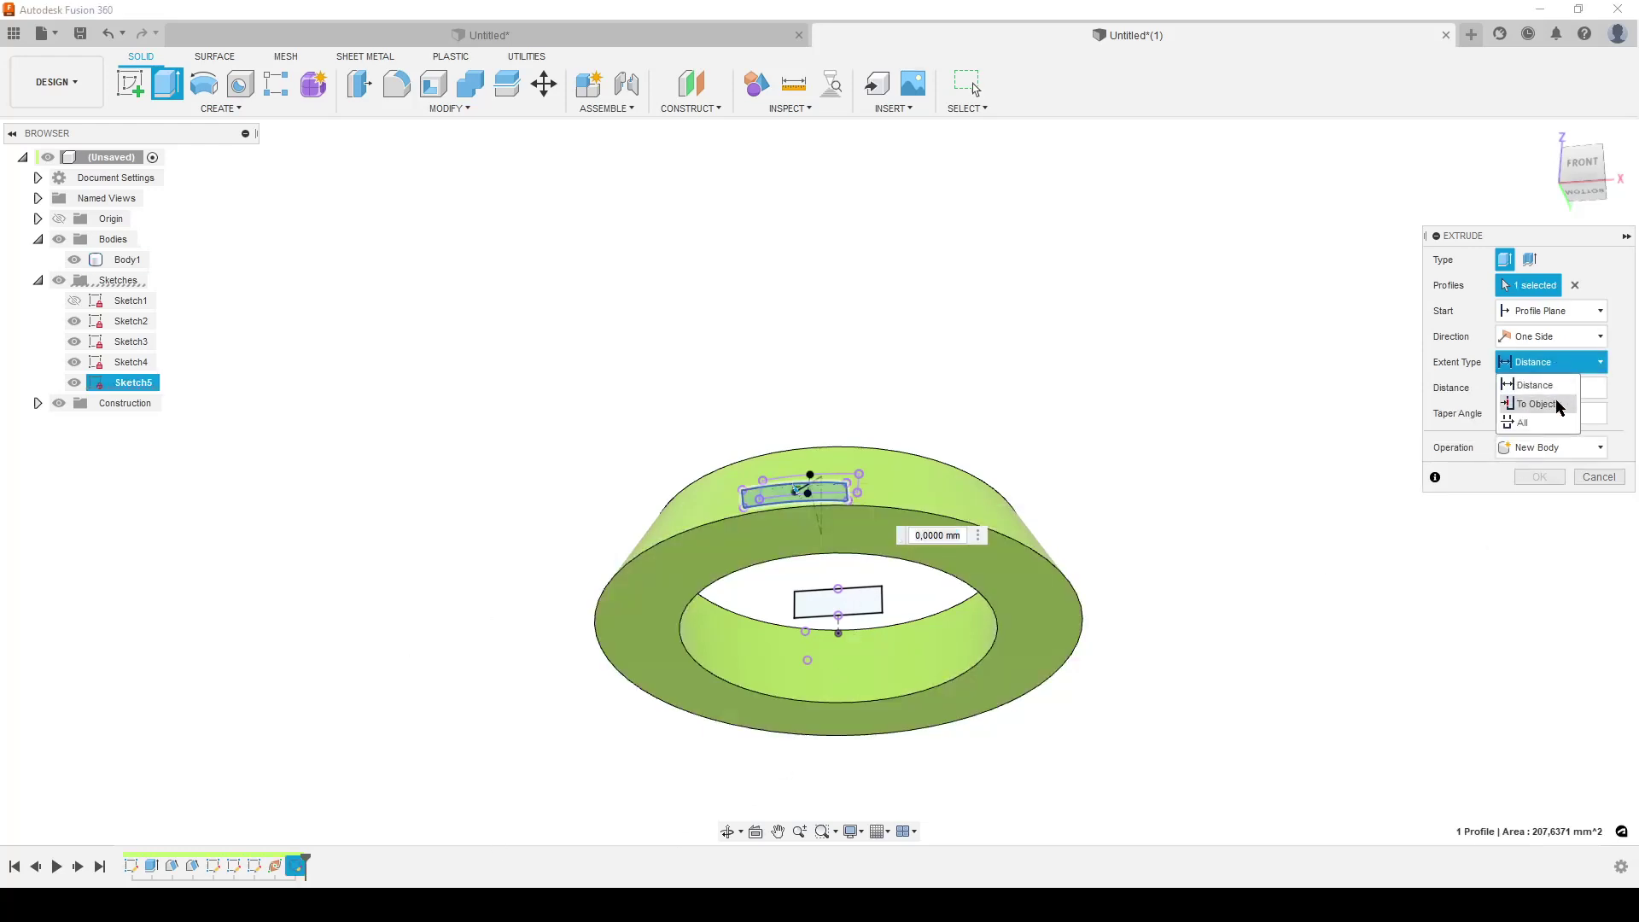
pyautogui.click(1550, 410)
pyautogui.keyDown('shift'); pyautogui.moveTo(1098, 688); pyautogui.dragTo(816, 780, button='middle'); pyautogui.keyUp('shift')
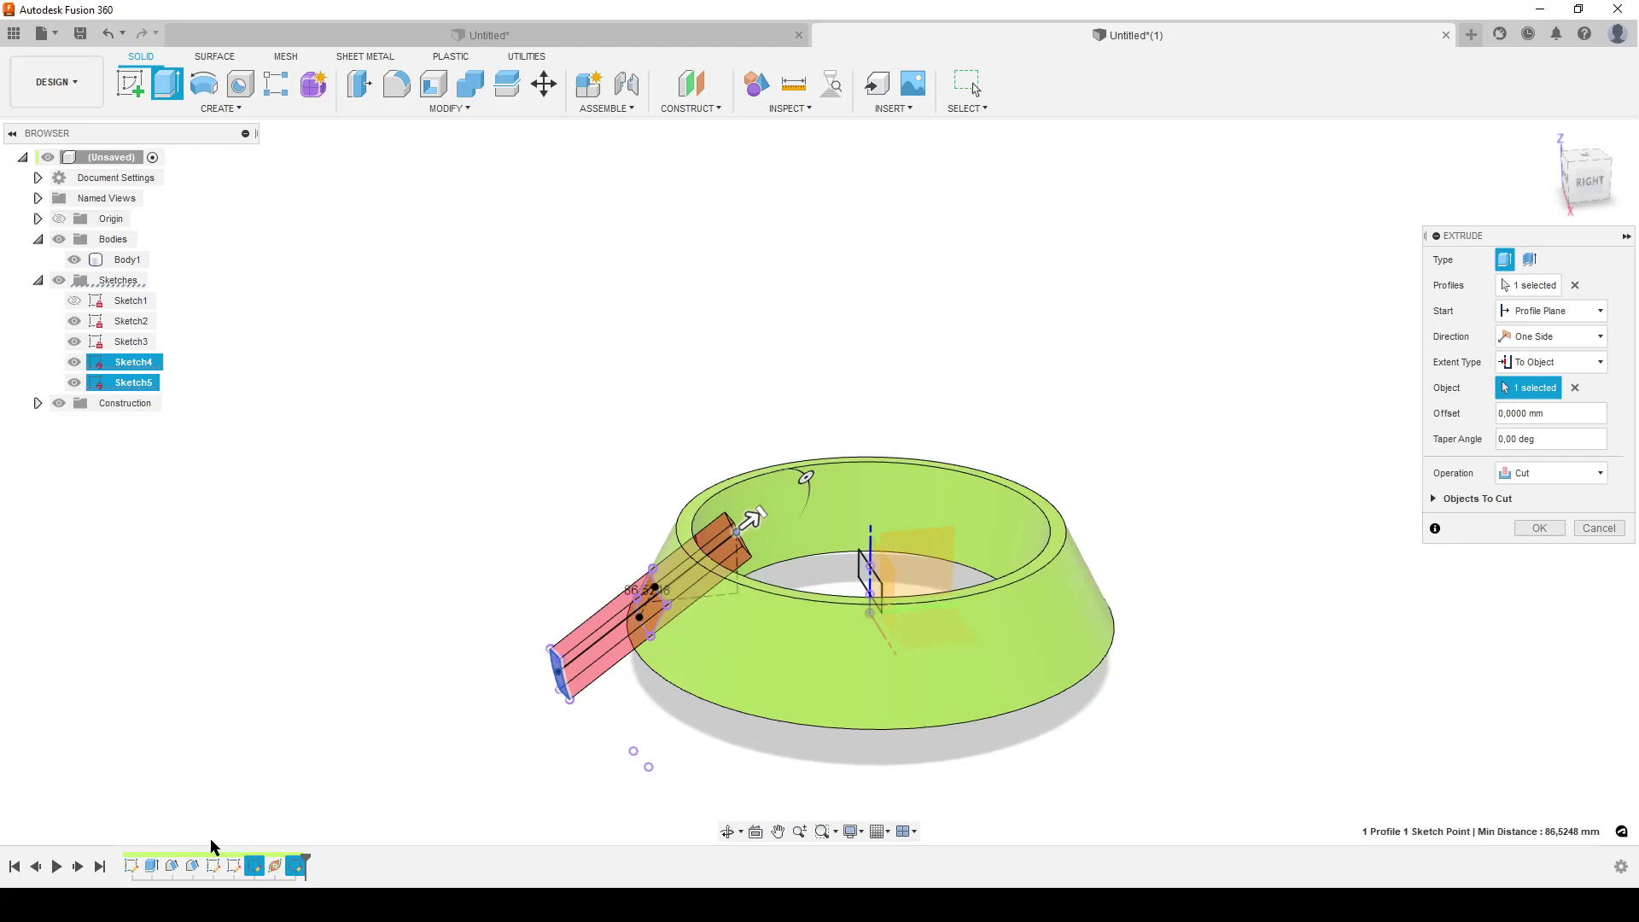
# Commit the cut into the ring wall and hide Sketch5 and Sketch4
pyautogui.click(1539, 528)
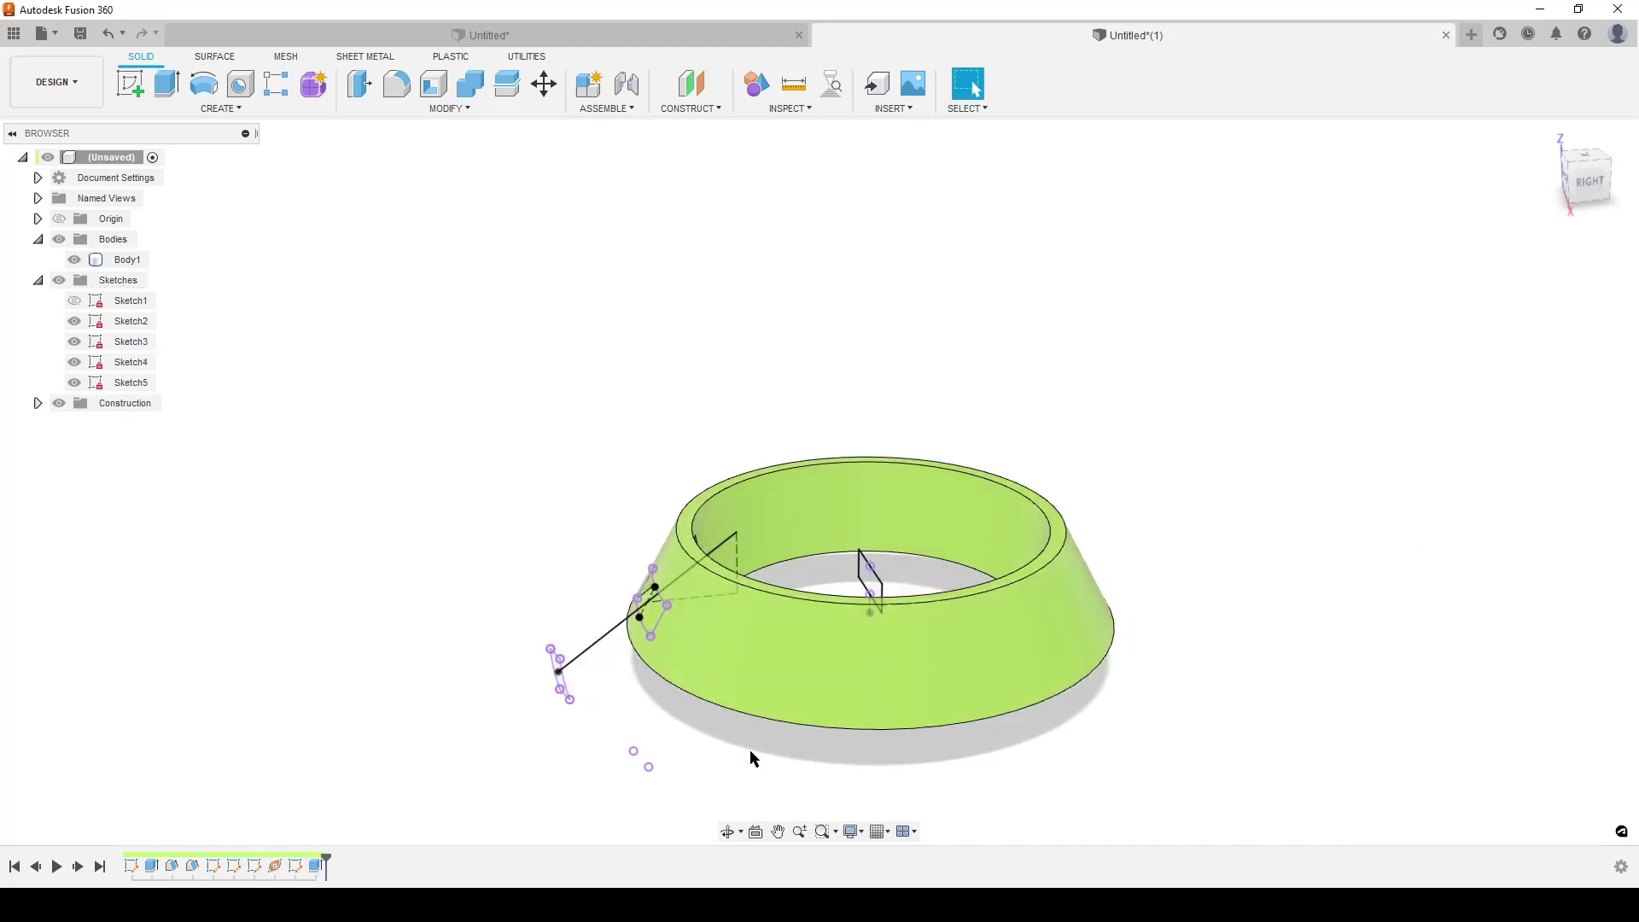
pyautogui.keyDown('shift'); pyautogui.moveTo(749, 750); pyautogui.dragTo(683, 728, button='middle'); pyautogui.keyUp('shift')
pyautogui.click(77, 381)
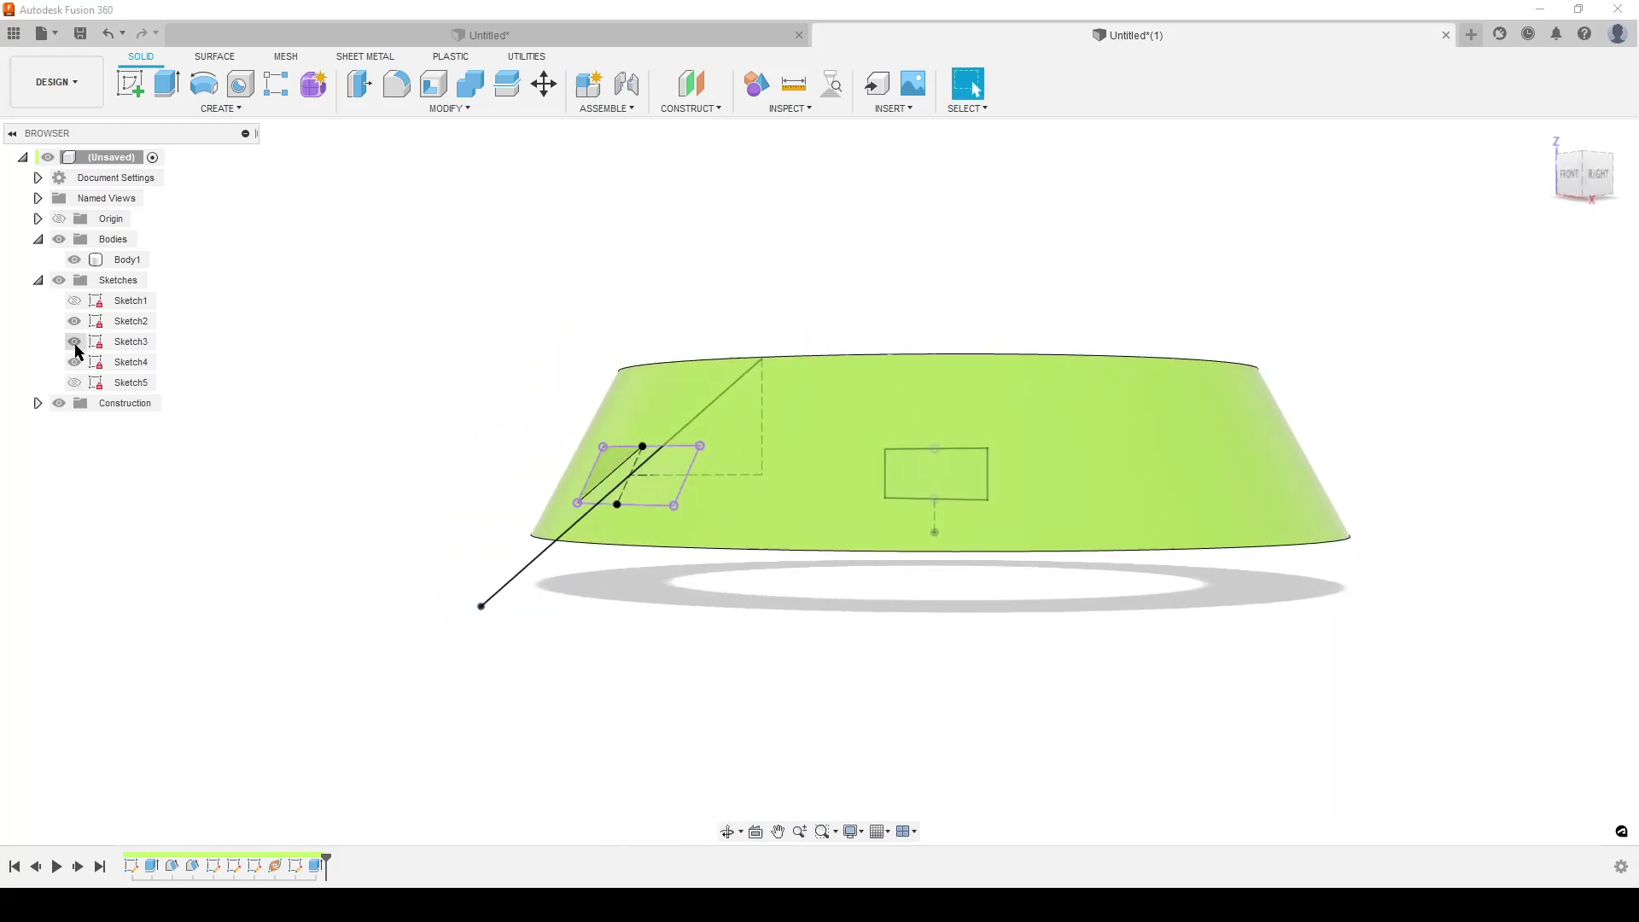
pyautogui.click(75, 362)
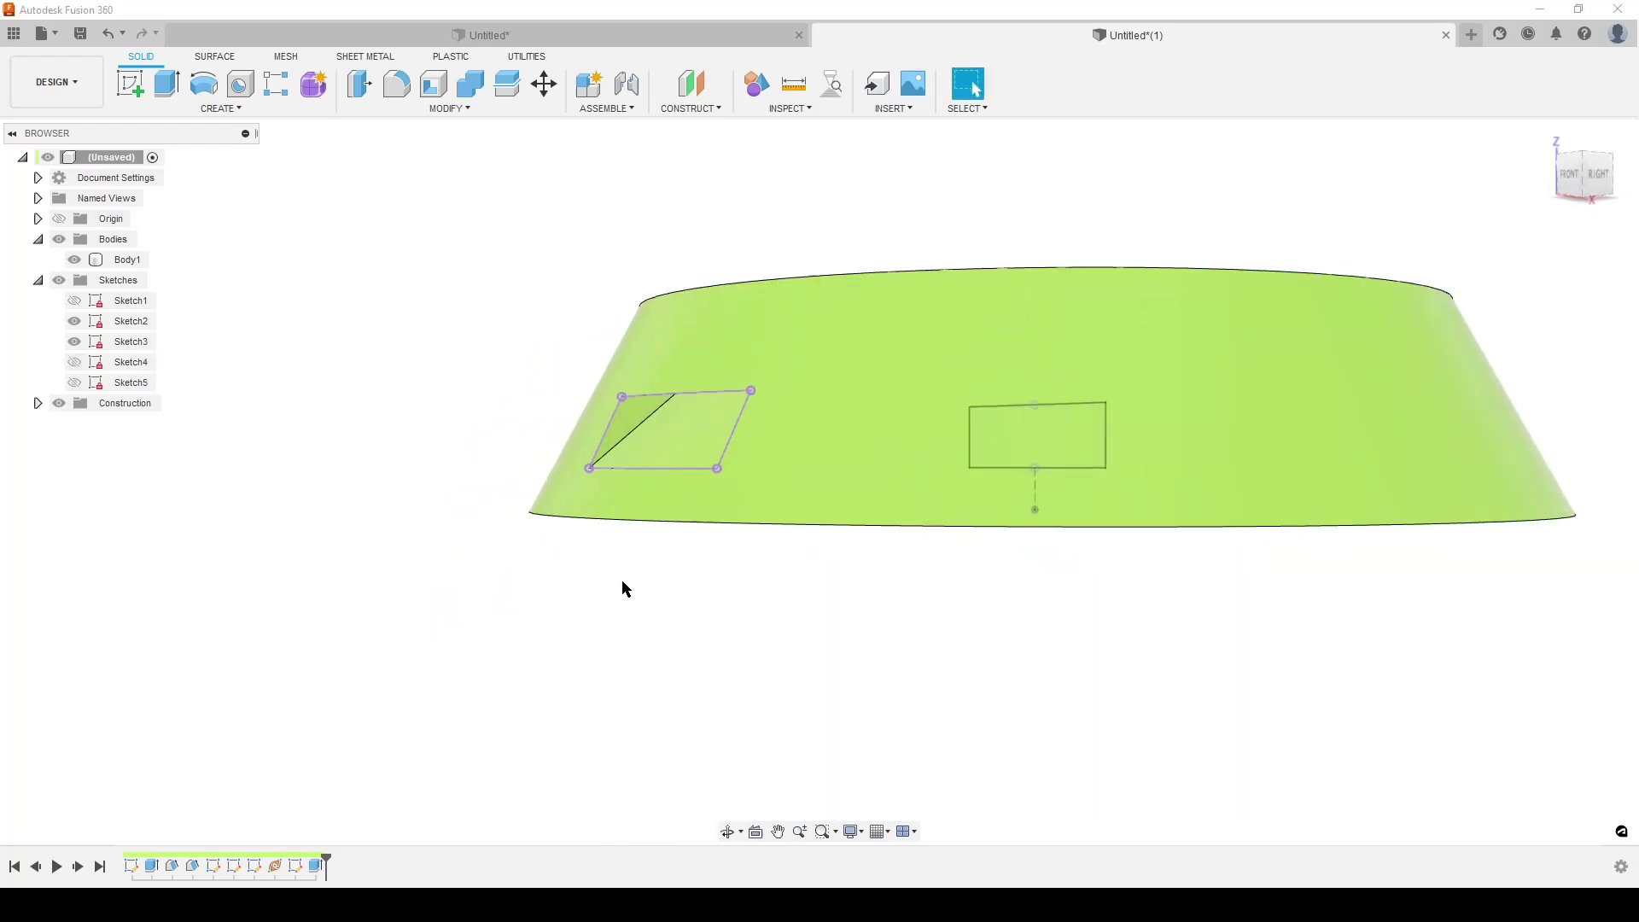
# Inspect the slanted slot from the inside, underside and front view, then return to 3D
pyautogui.moveTo(622, 586)
pyautogui.keyDown('shift'); pyautogui.mouseDown(button='middle')
pyautogui.moveTo(662, 524)
pyautogui.moveTo(714, 541)
pyautogui.moveTo(730, 573)
pyautogui.moveTo(671, 592)
pyautogui.mouseUp(button='middle'); pyautogui.keyUp('shift')
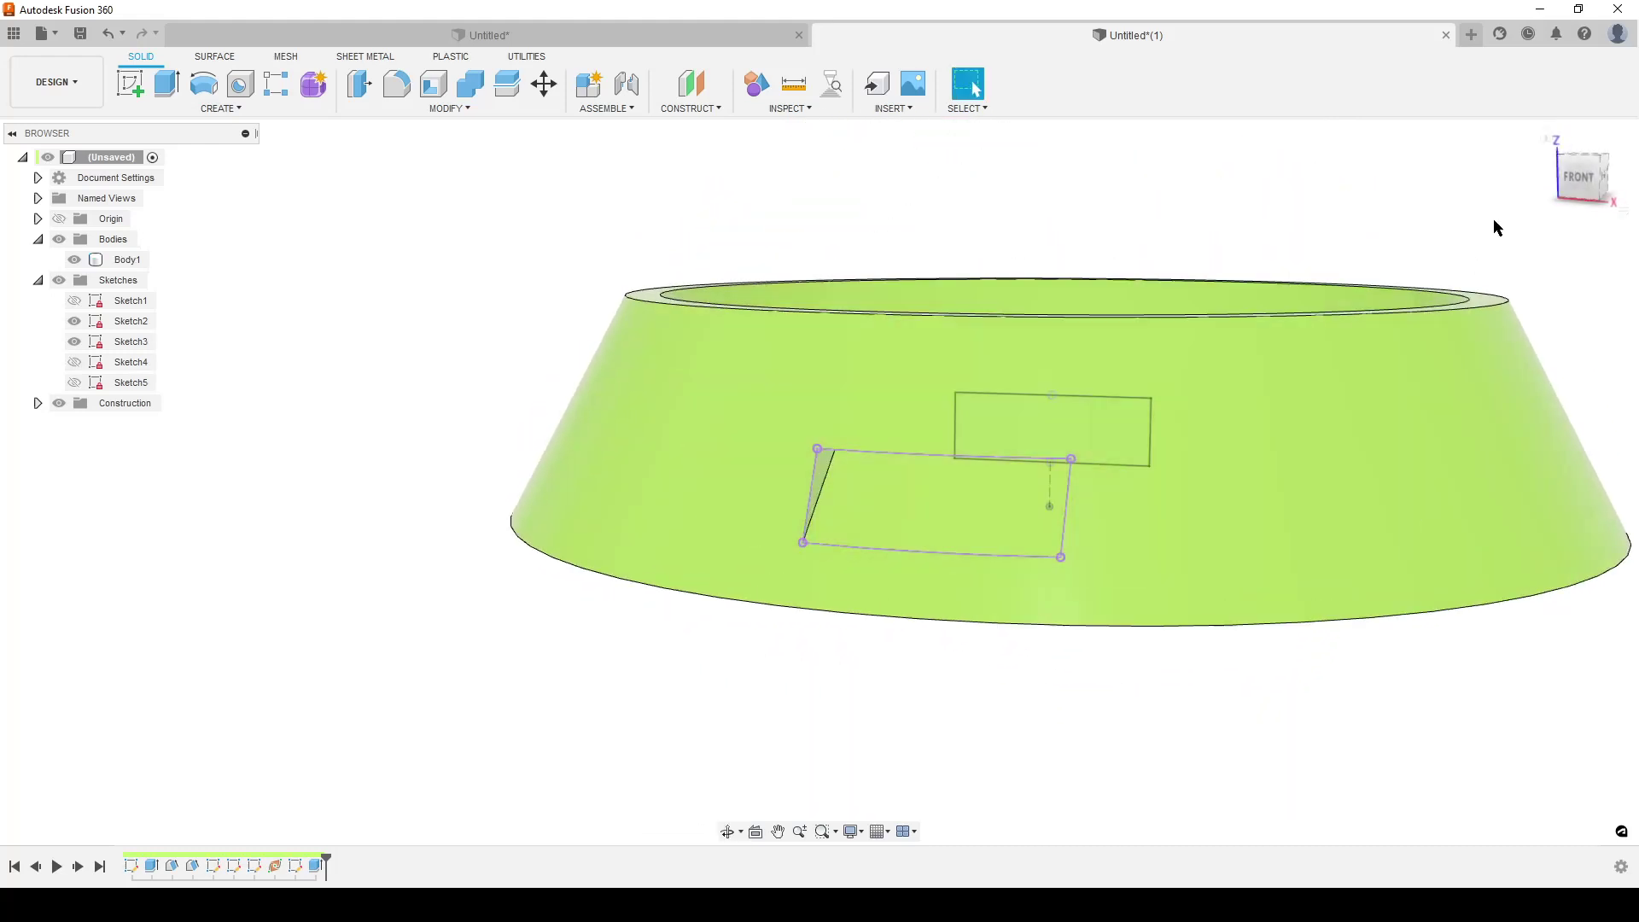
pyautogui.click(1578, 177)
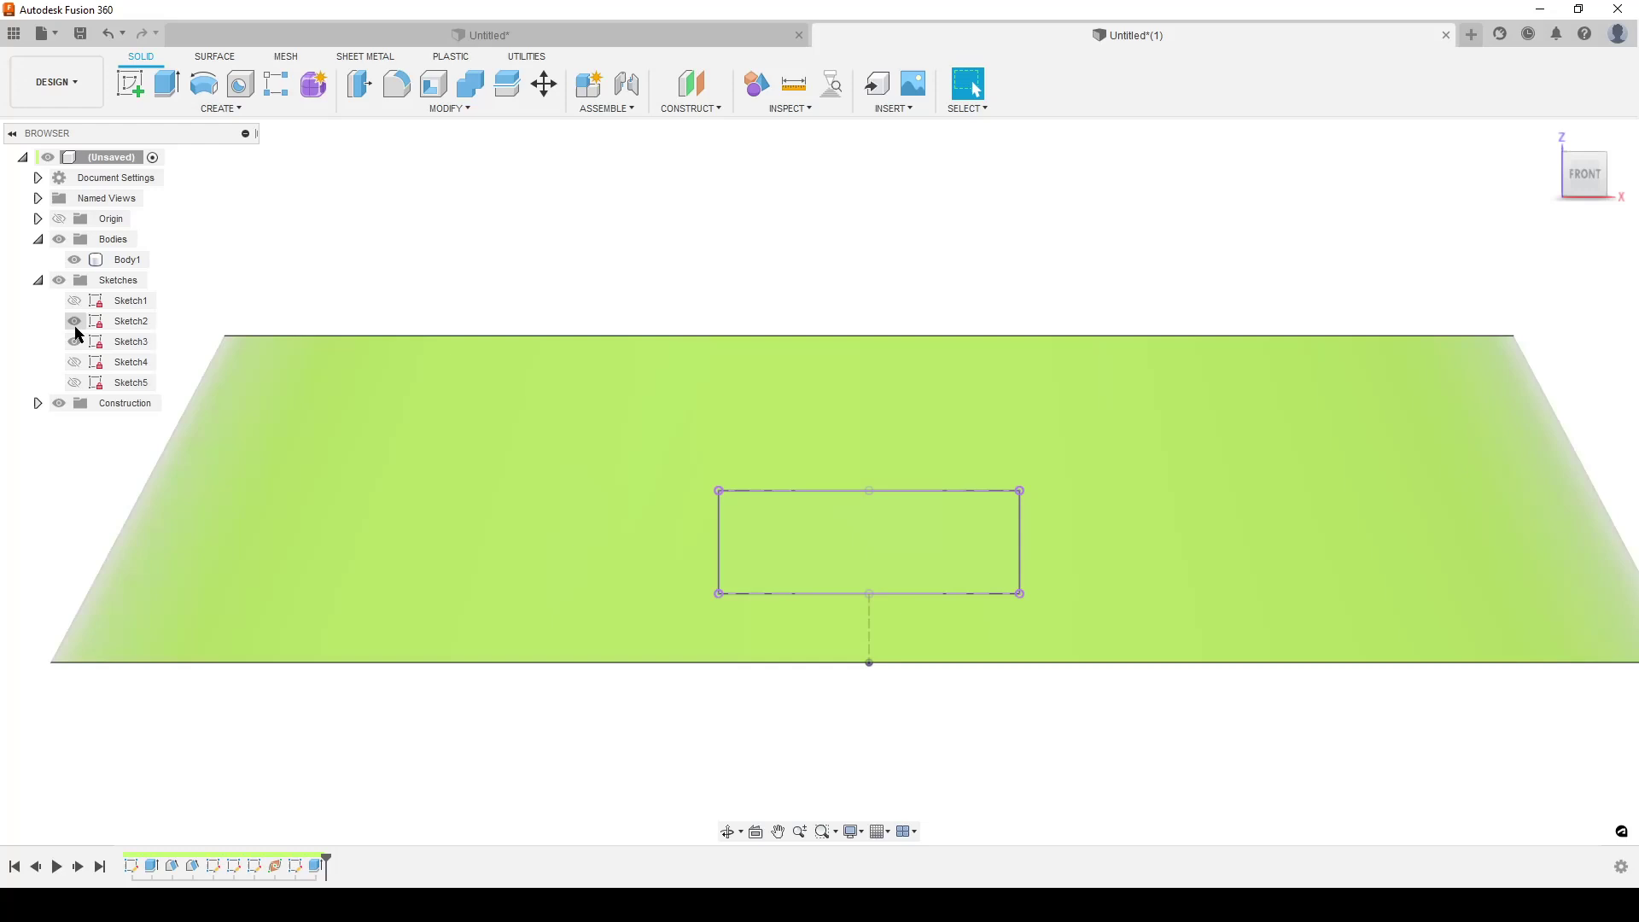
pyautogui.scroll(-3, 693, 643)
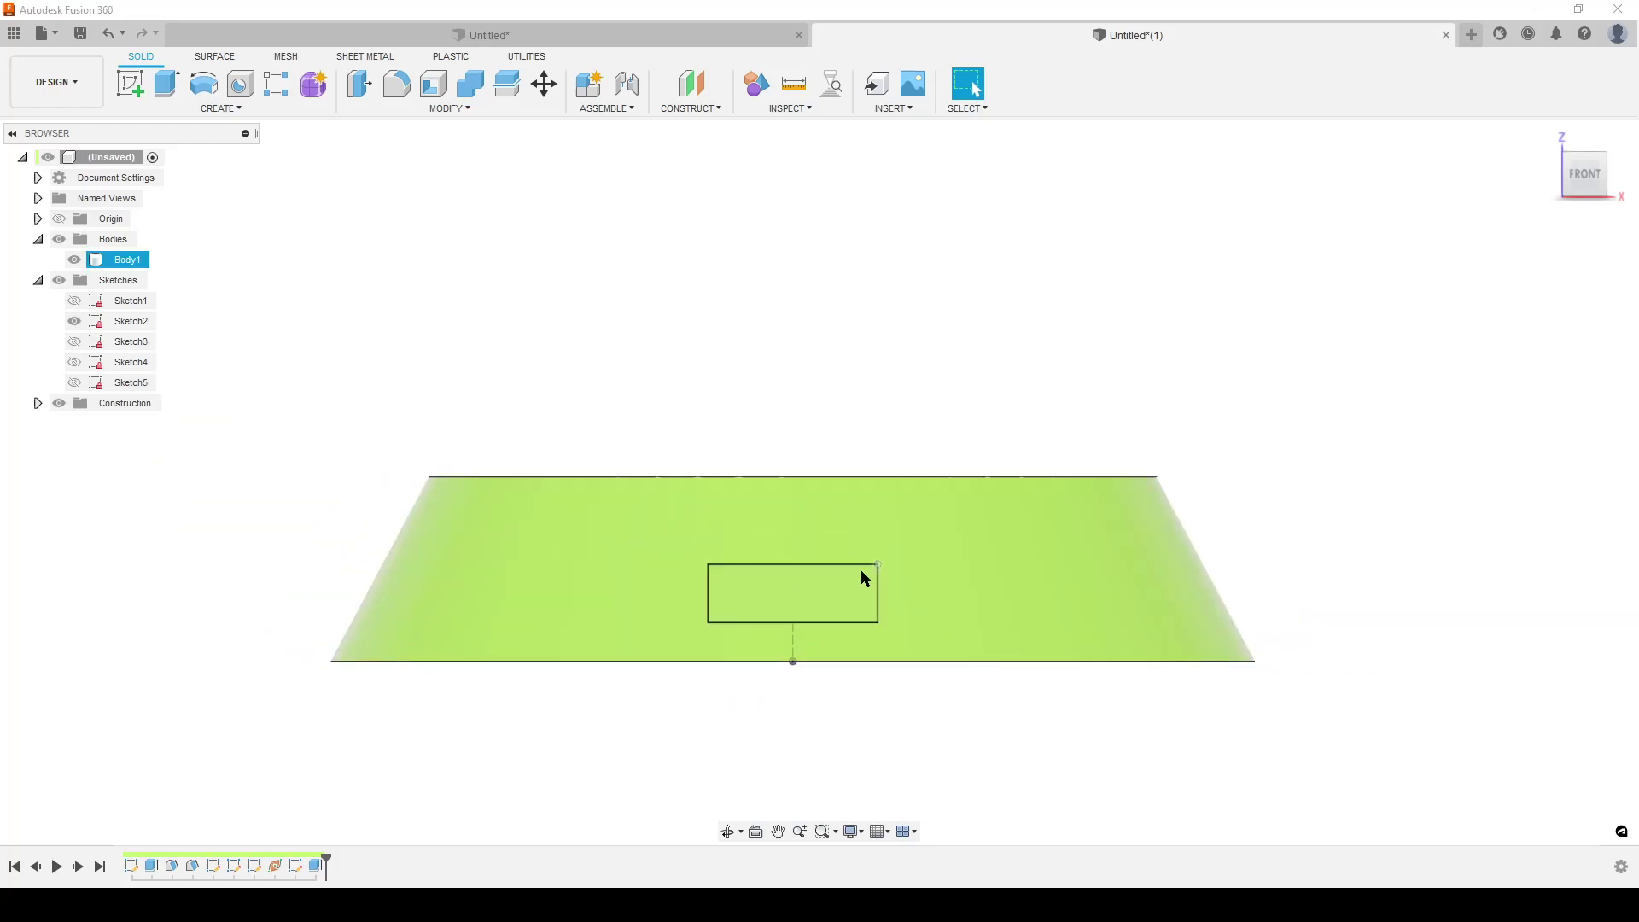
pyautogui.keyDown('shift'); pyautogui.moveTo(1027, 732); pyautogui.dragTo(1337, 542, button='middle'); pyautogui.keyUp('shift')
# Circular-pattern the Extrude2 slot cut 8 times around the rim's circular edge
pyautogui.write('scir')
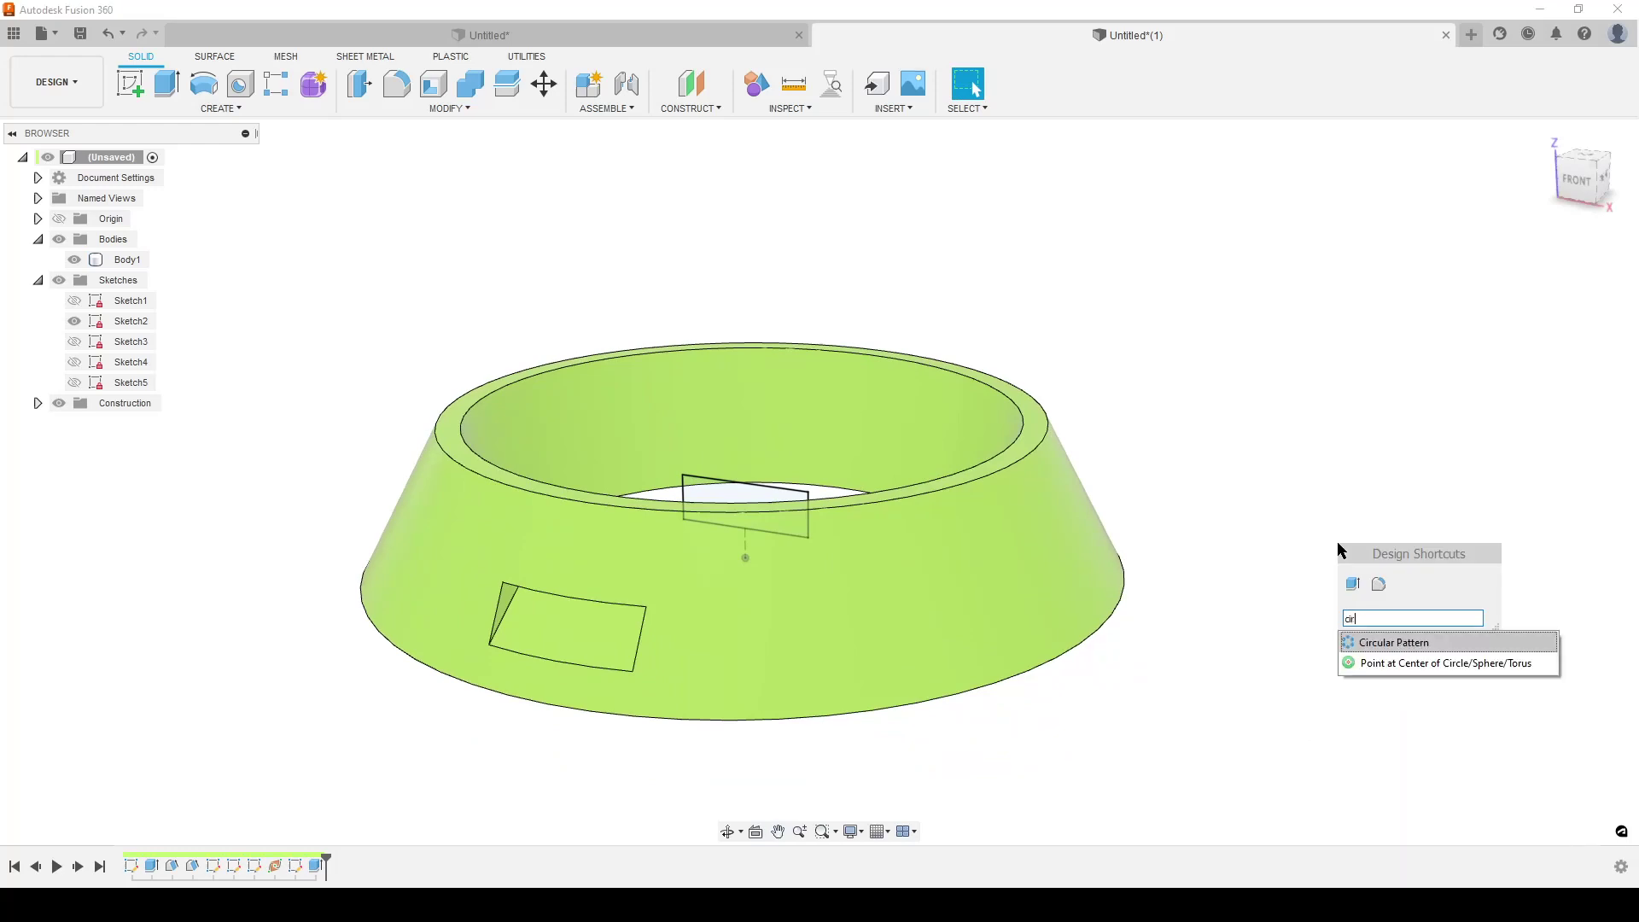
pyautogui.click(1393, 645)
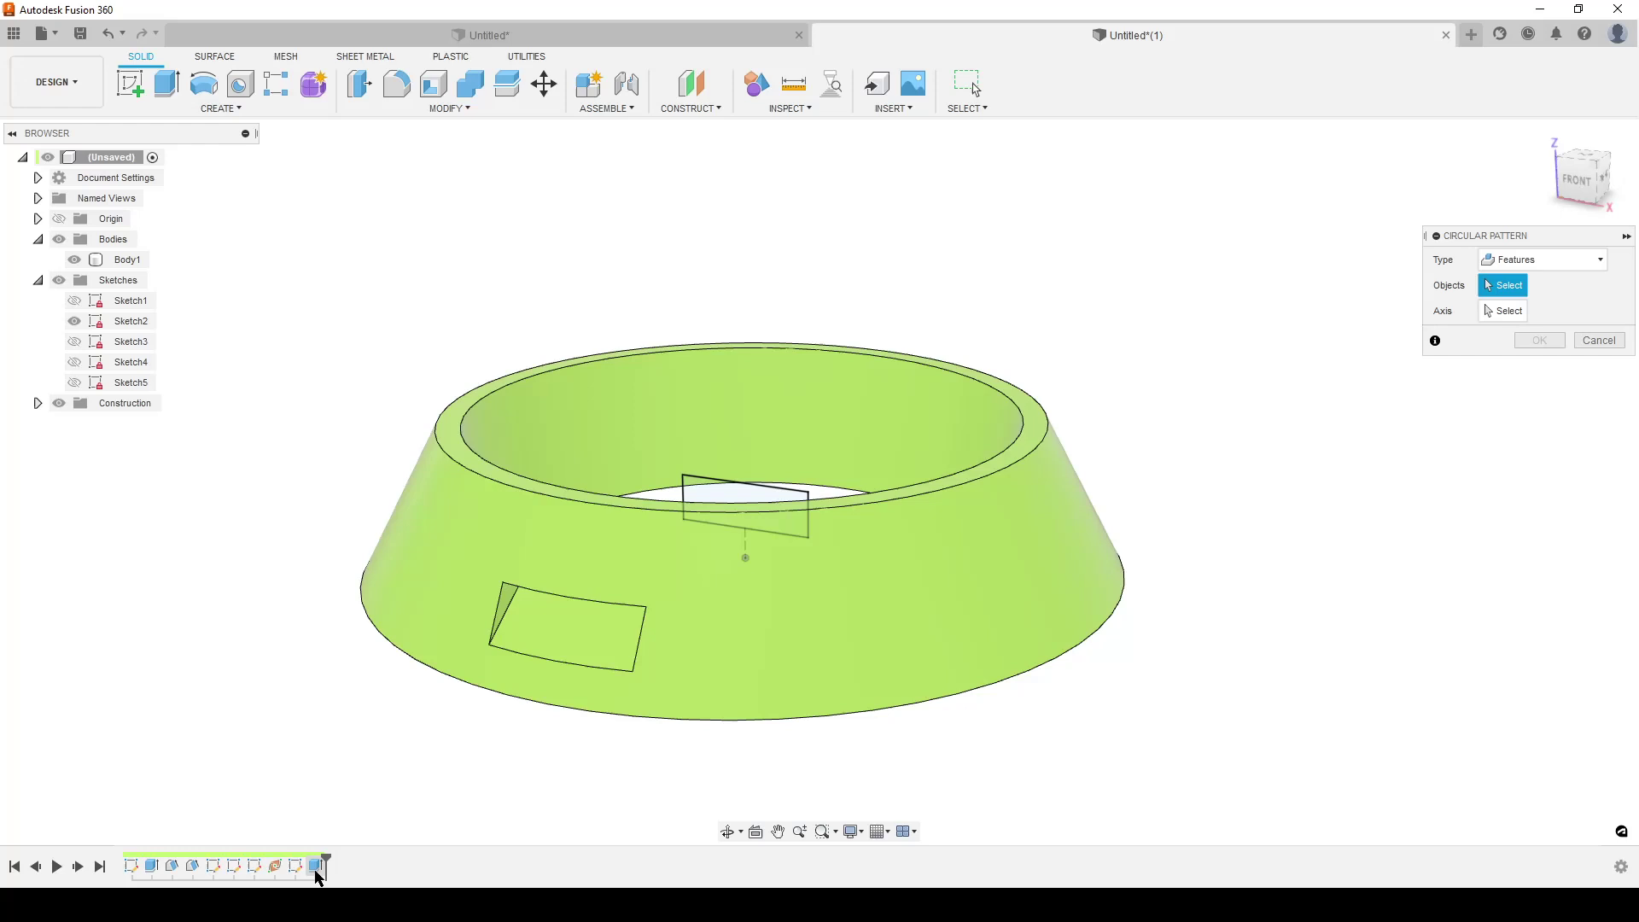
pyautogui.click(316, 867)
pyautogui.click(1536, 315)
pyautogui.click(962, 483)
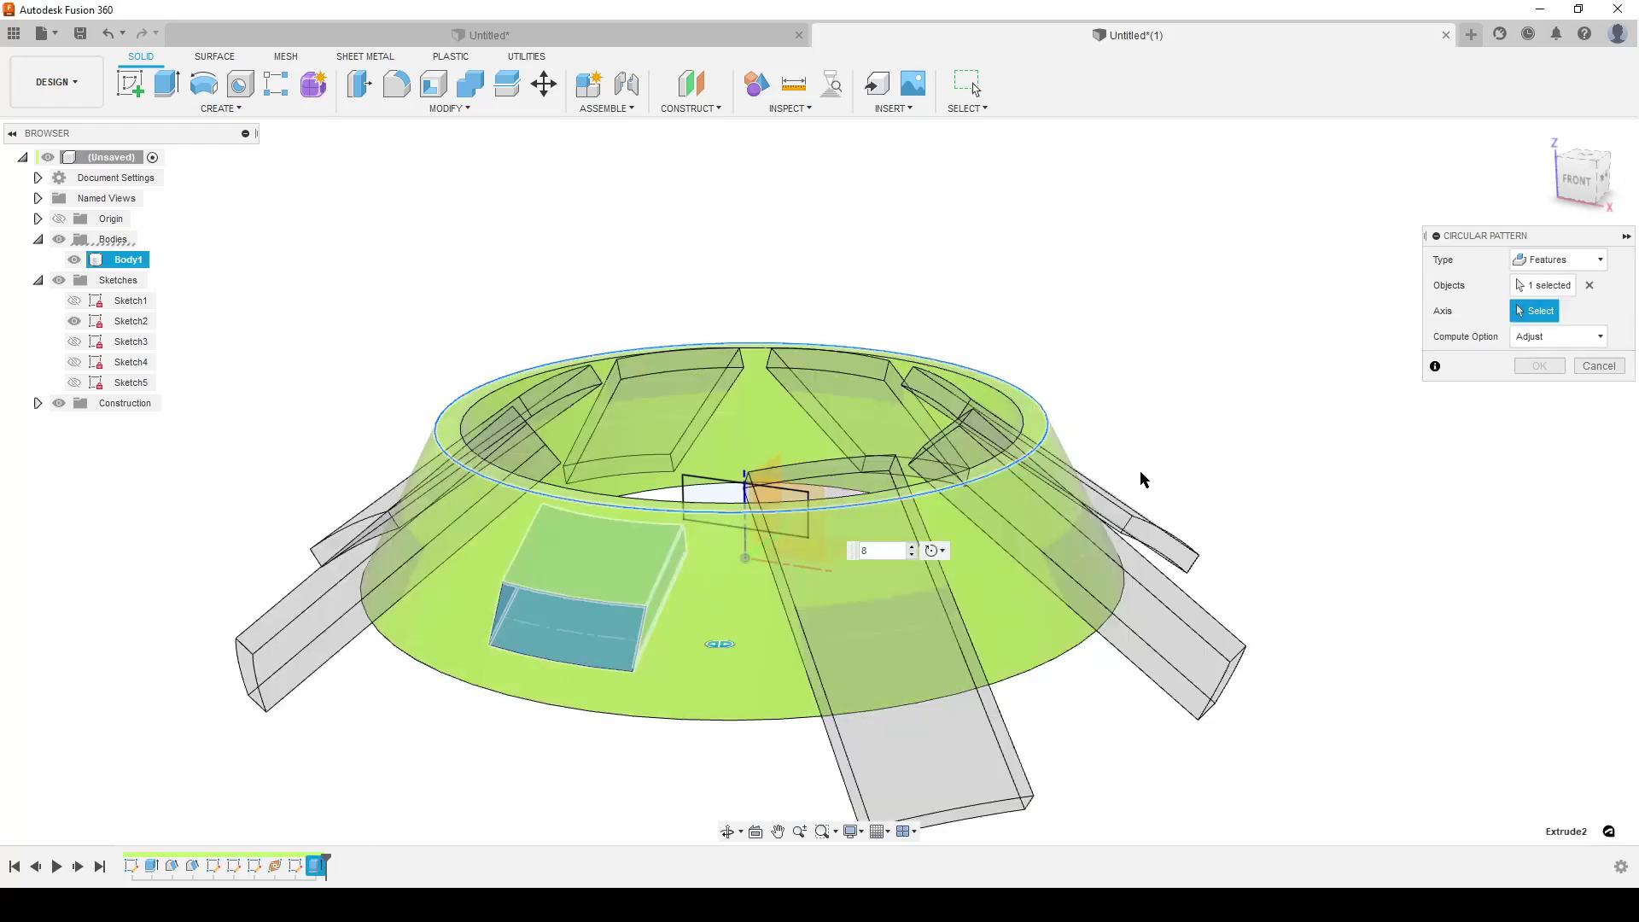
pyautogui.press('Return')
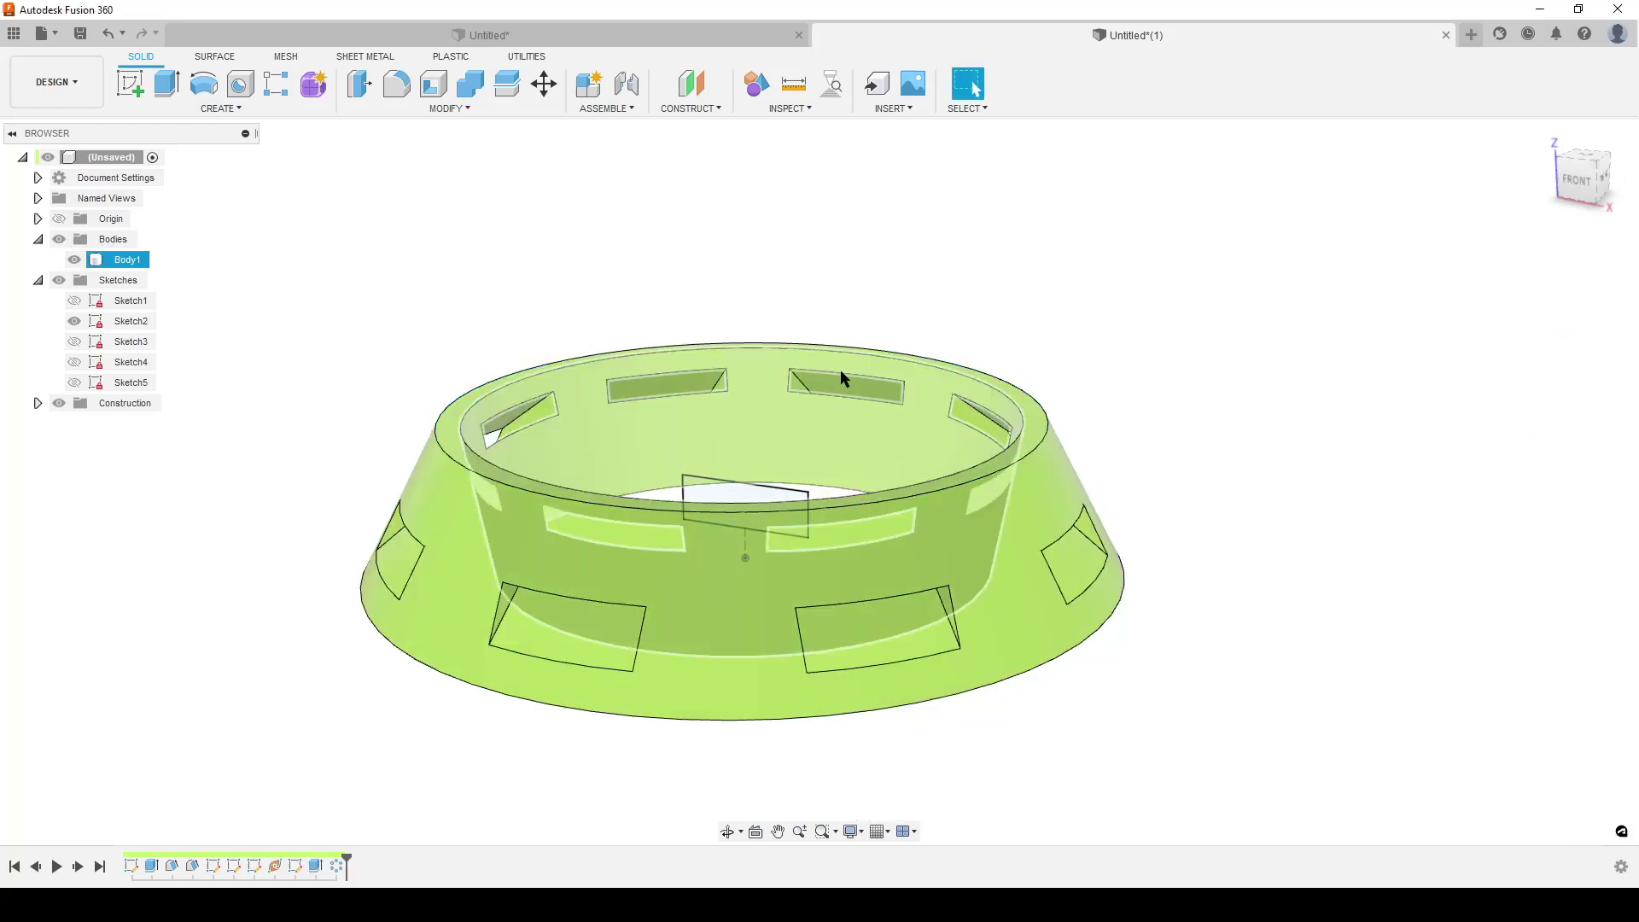
pyautogui.keyDown('shift'); pyautogui.moveTo(1330, 630); pyautogui.dragTo(1178, 601, button='middle'); pyautogui.keyUp('shift')
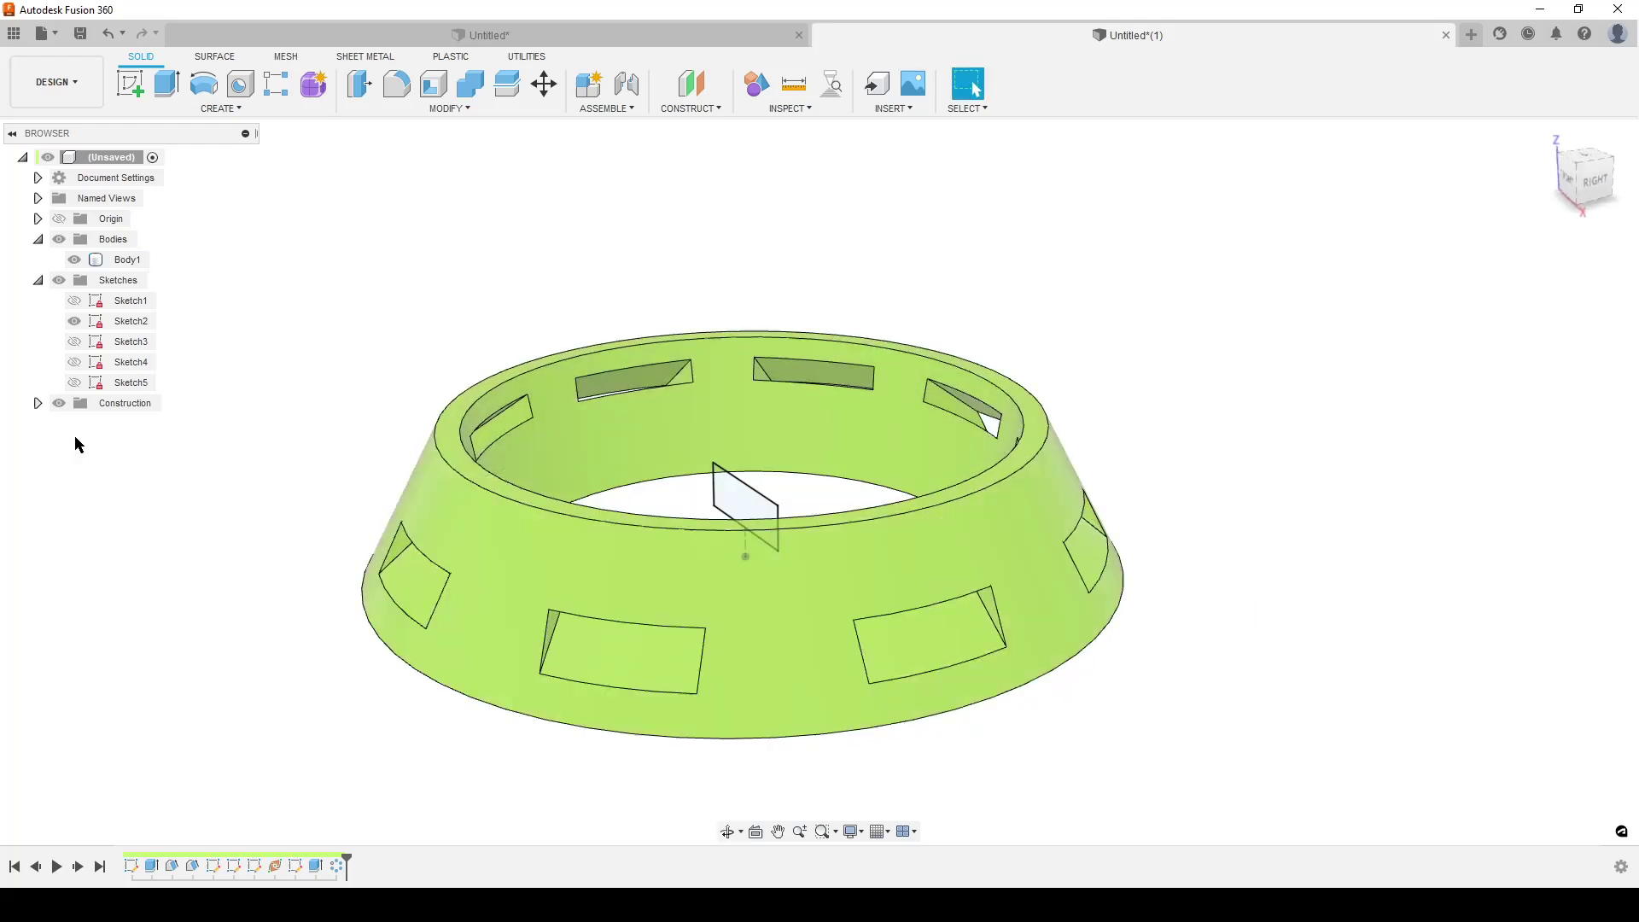
# Show Sketch4 and display the dimensions of Sketch2 and Sketch4 in the model
pyautogui.click(75, 363)
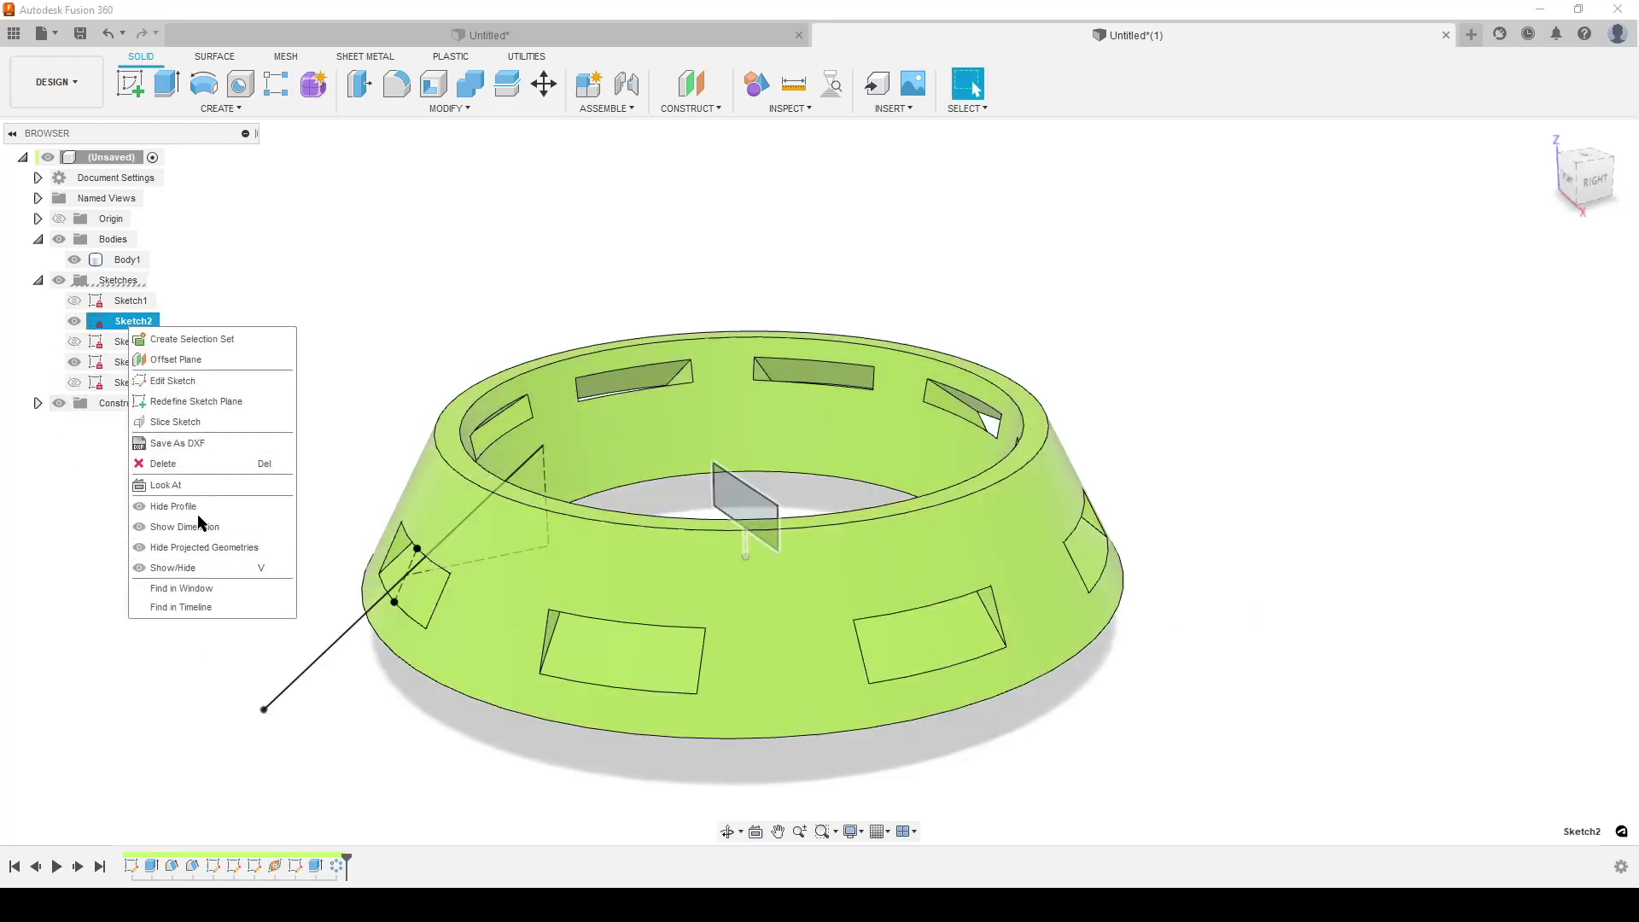
pyautogui.click(199, 535)
pyautogui.rightClick(125, 365)
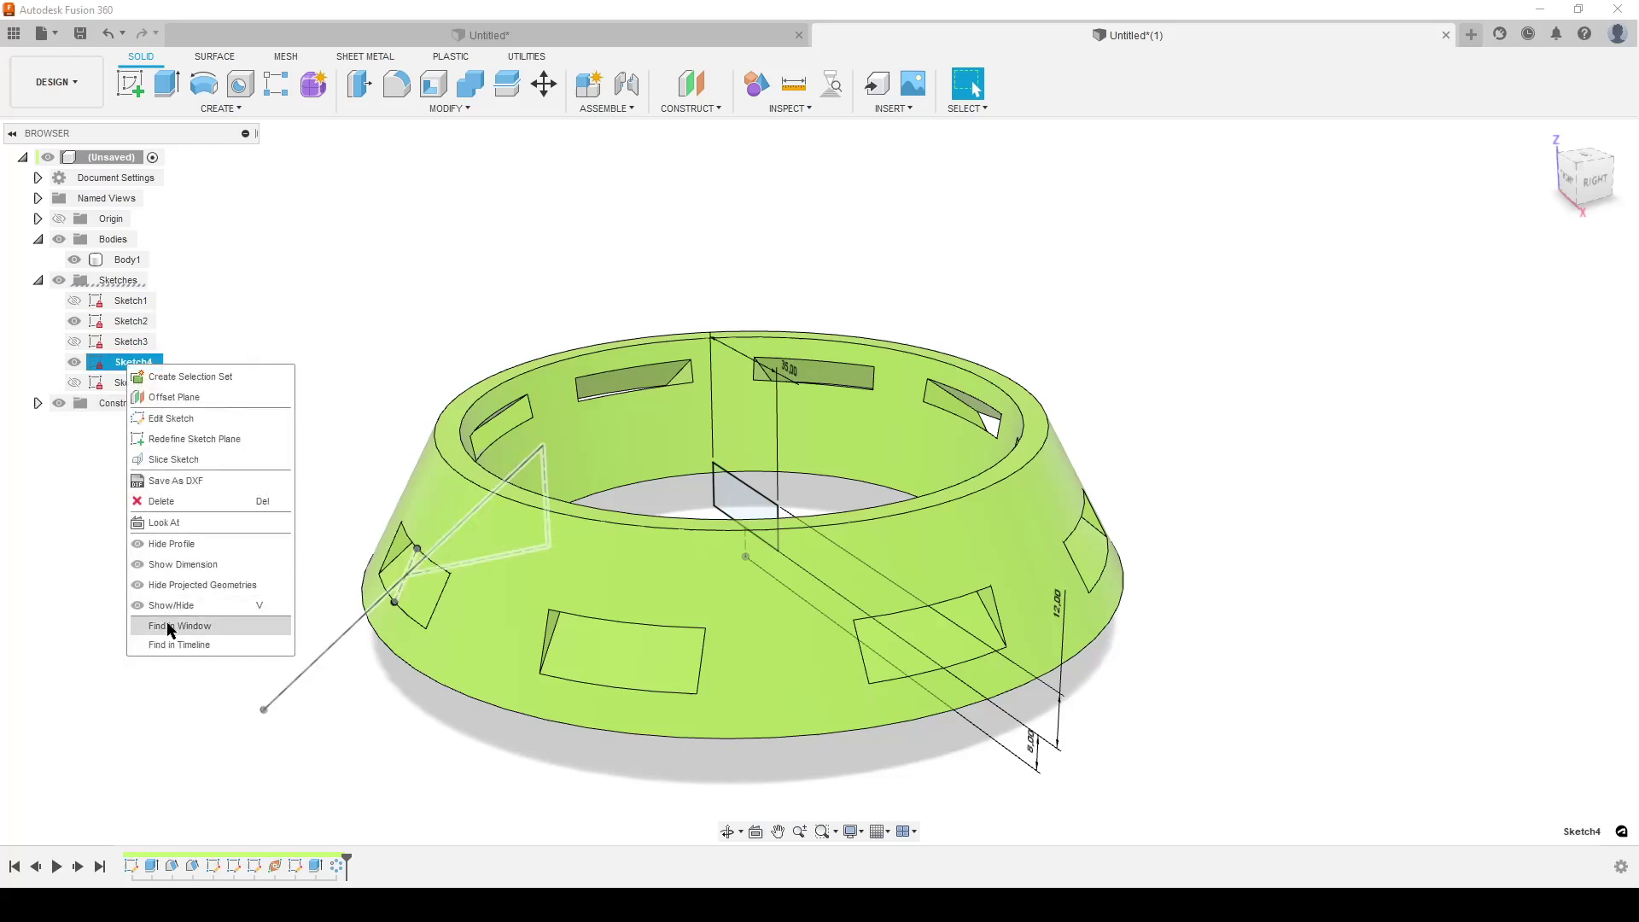
pyautogui.click(183, 565)
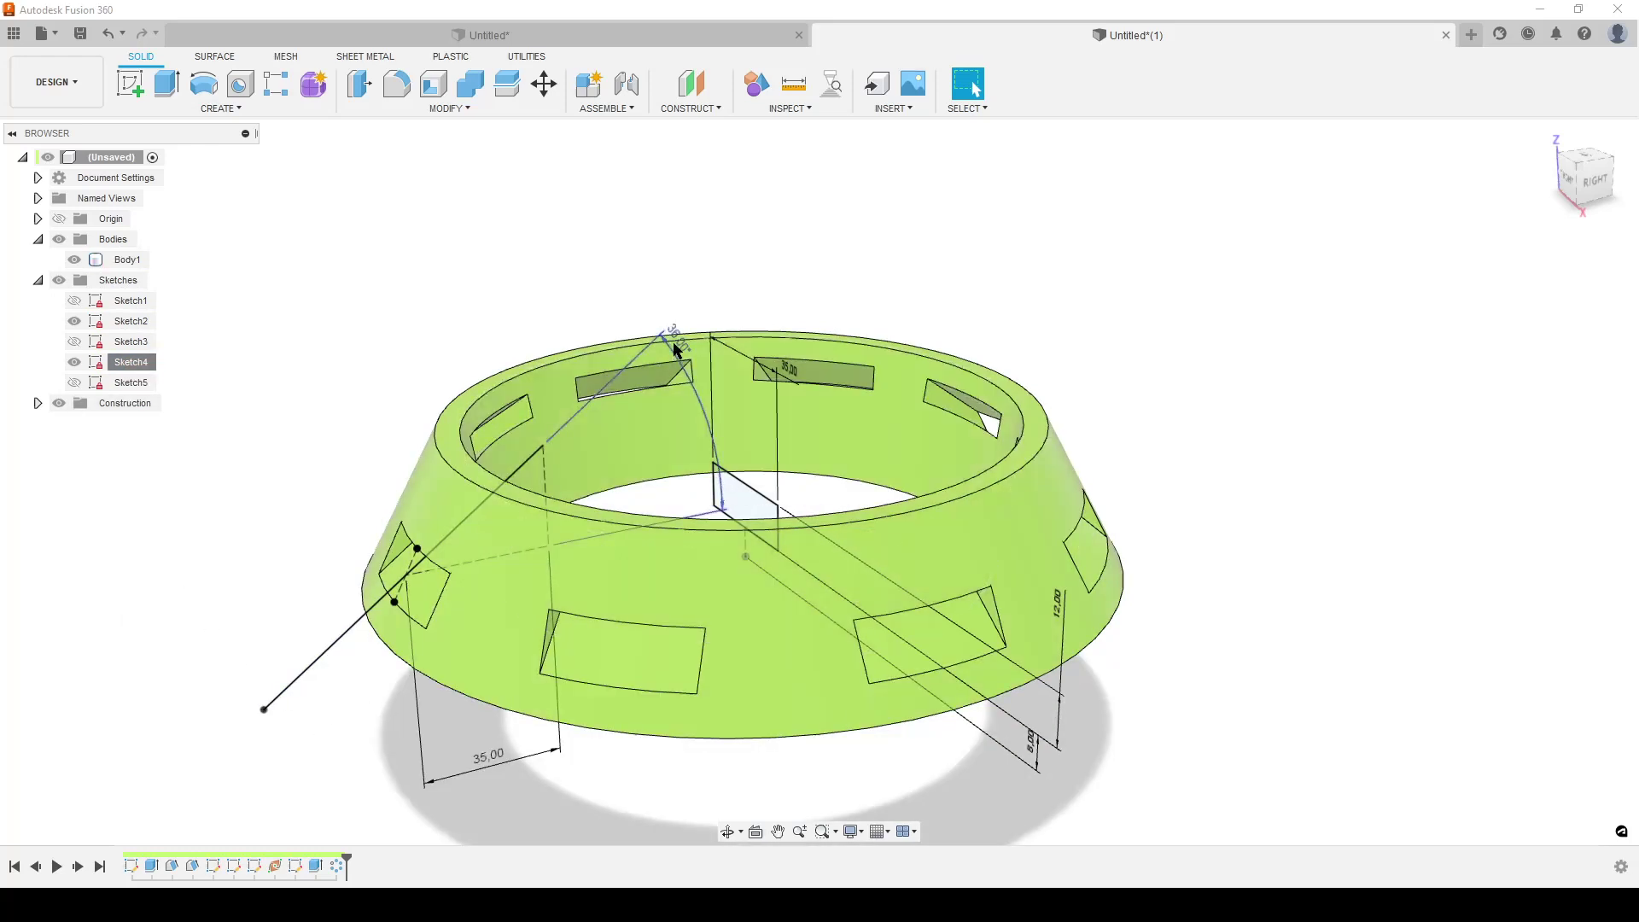
# Change the slot angle from 36° to 30° and the 12 mm height to 8 mm
pyautogui.doubleClick(675, 339)
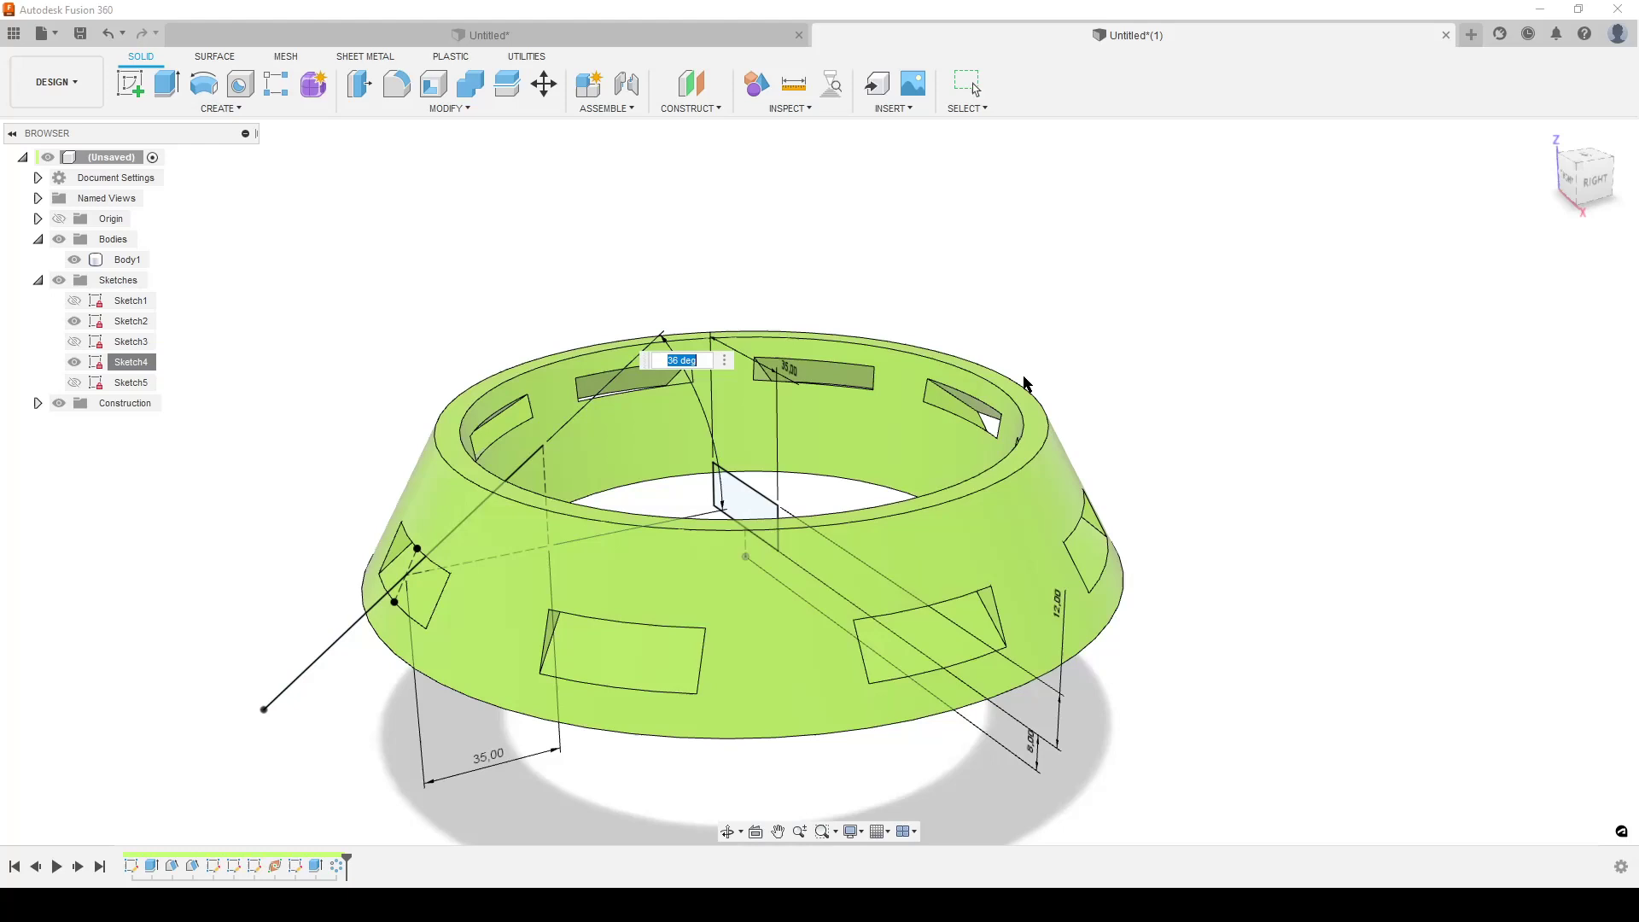
pyautogui.press('Return')
pyautogui.moveTo(1029, 380)
pyautogui.keyDown('shift'); pyautogui.mouseDown(button='middle')
pyautogui.moveTo(861, 480)
pyautogui.moveTo(898, 573)
pyautogui.moveTo(1179, 694)
pyautogui.moveTo(1189, 556)
pyautogui.moveTo(1063, 424)
pyautogui.mouseUp(button='middle'); pyautogui.keyUp('shift')
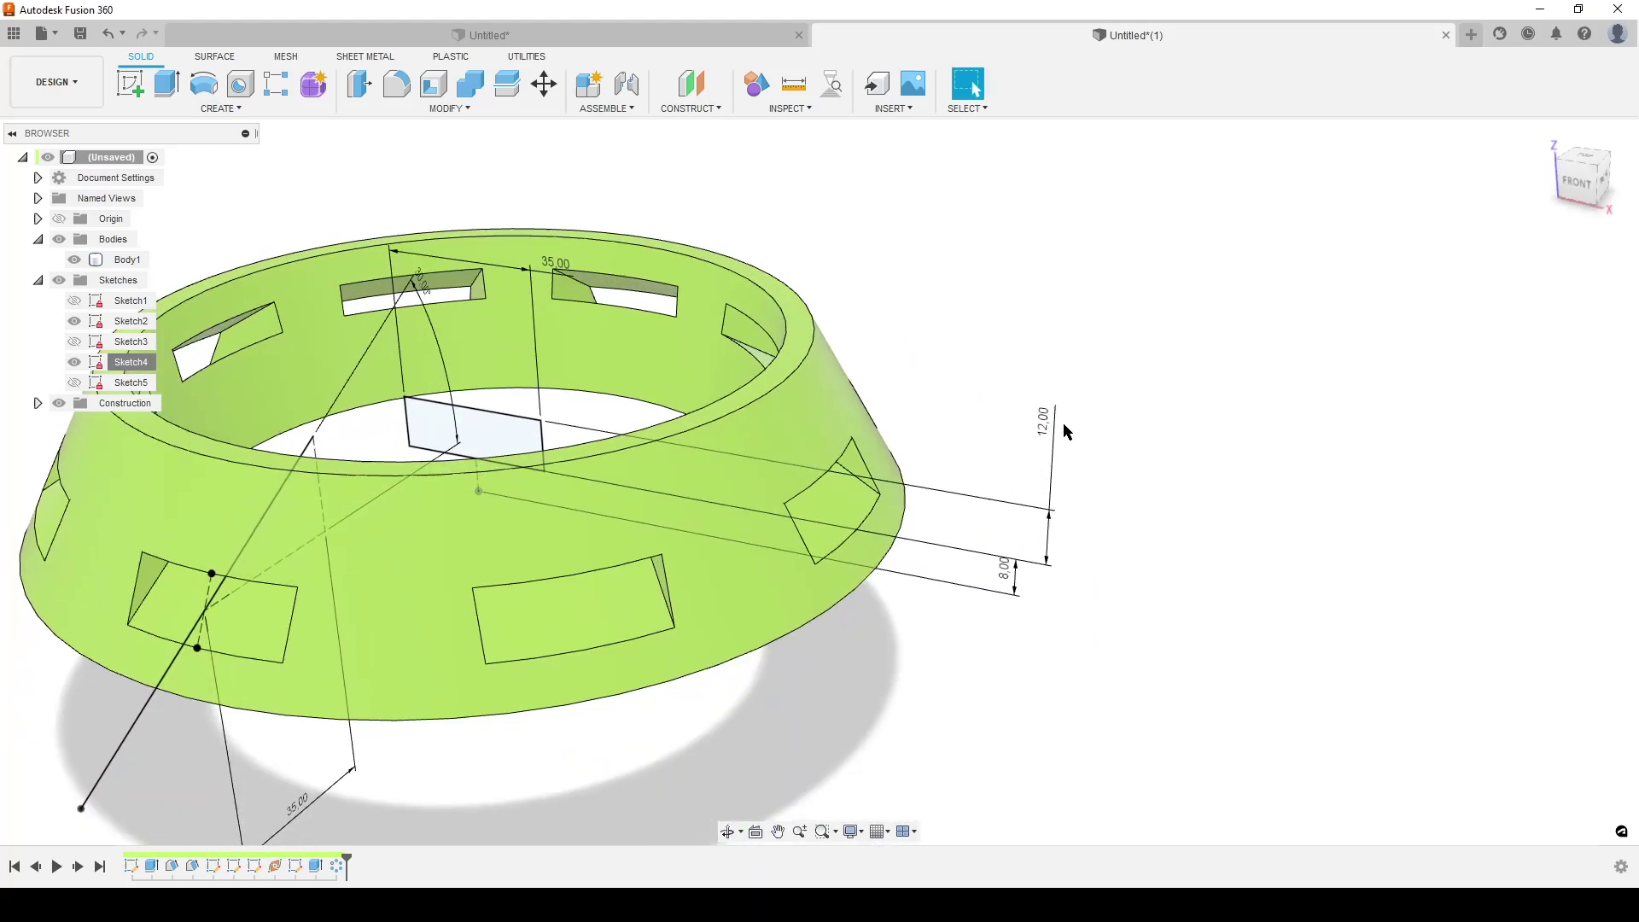
pyautogui.doubleClick(1058, 425)
pyautogui.write('8')
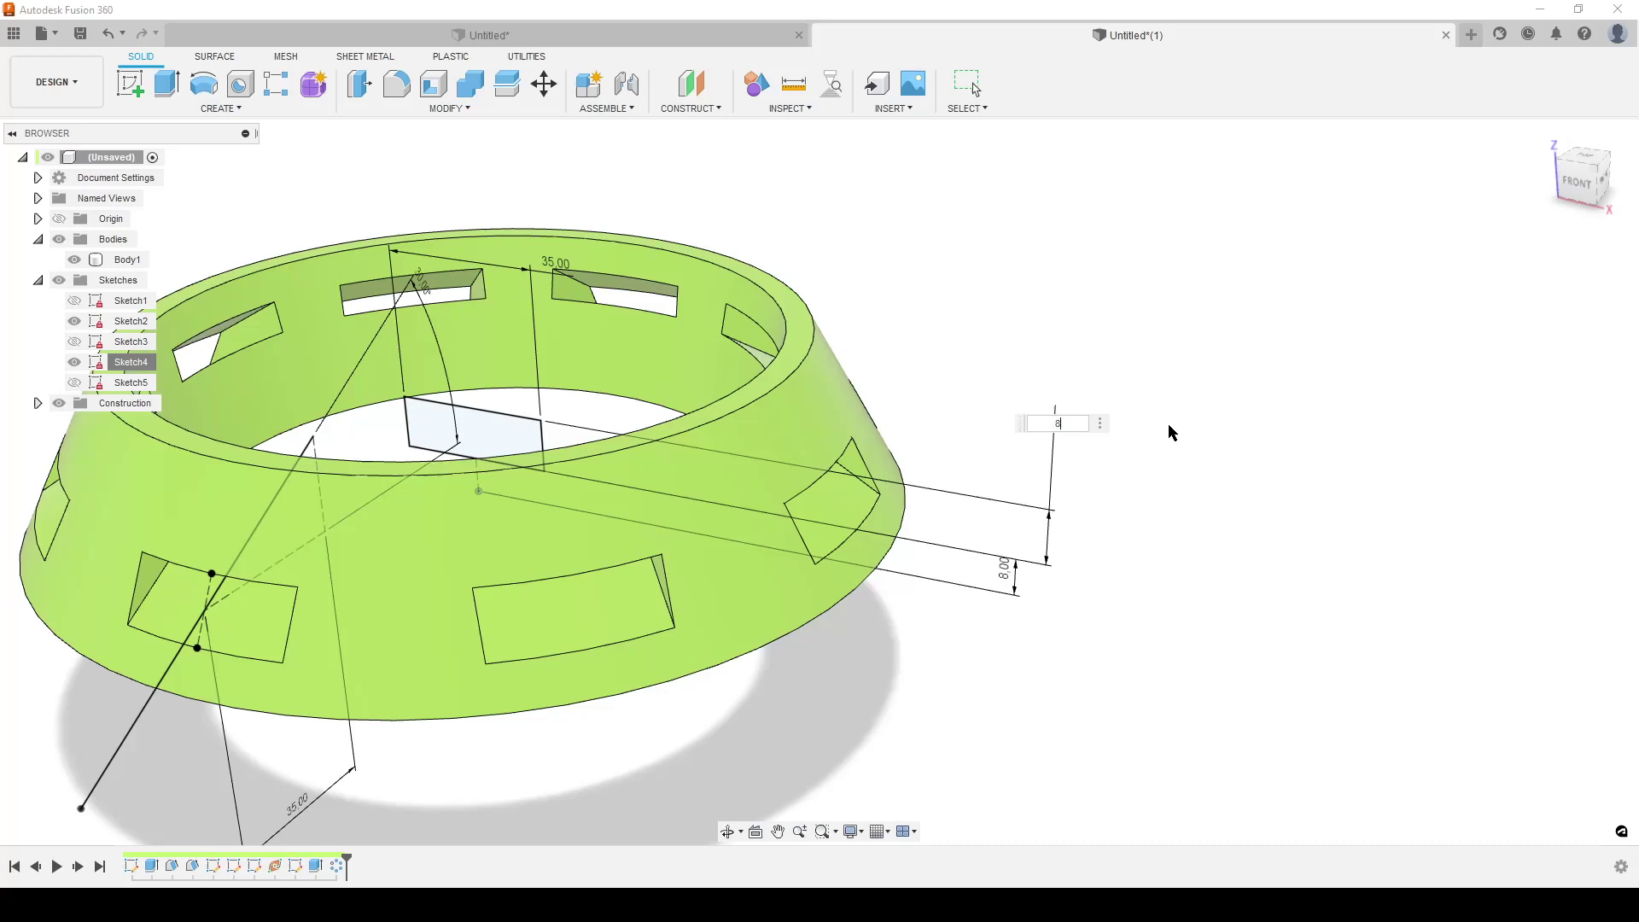
pyautogui.press('Return')
# Change the 8 mm dimension to 6 mm and the slot width from 35 to 45 mm
pyautogui.scroll(2, 1020, 401)
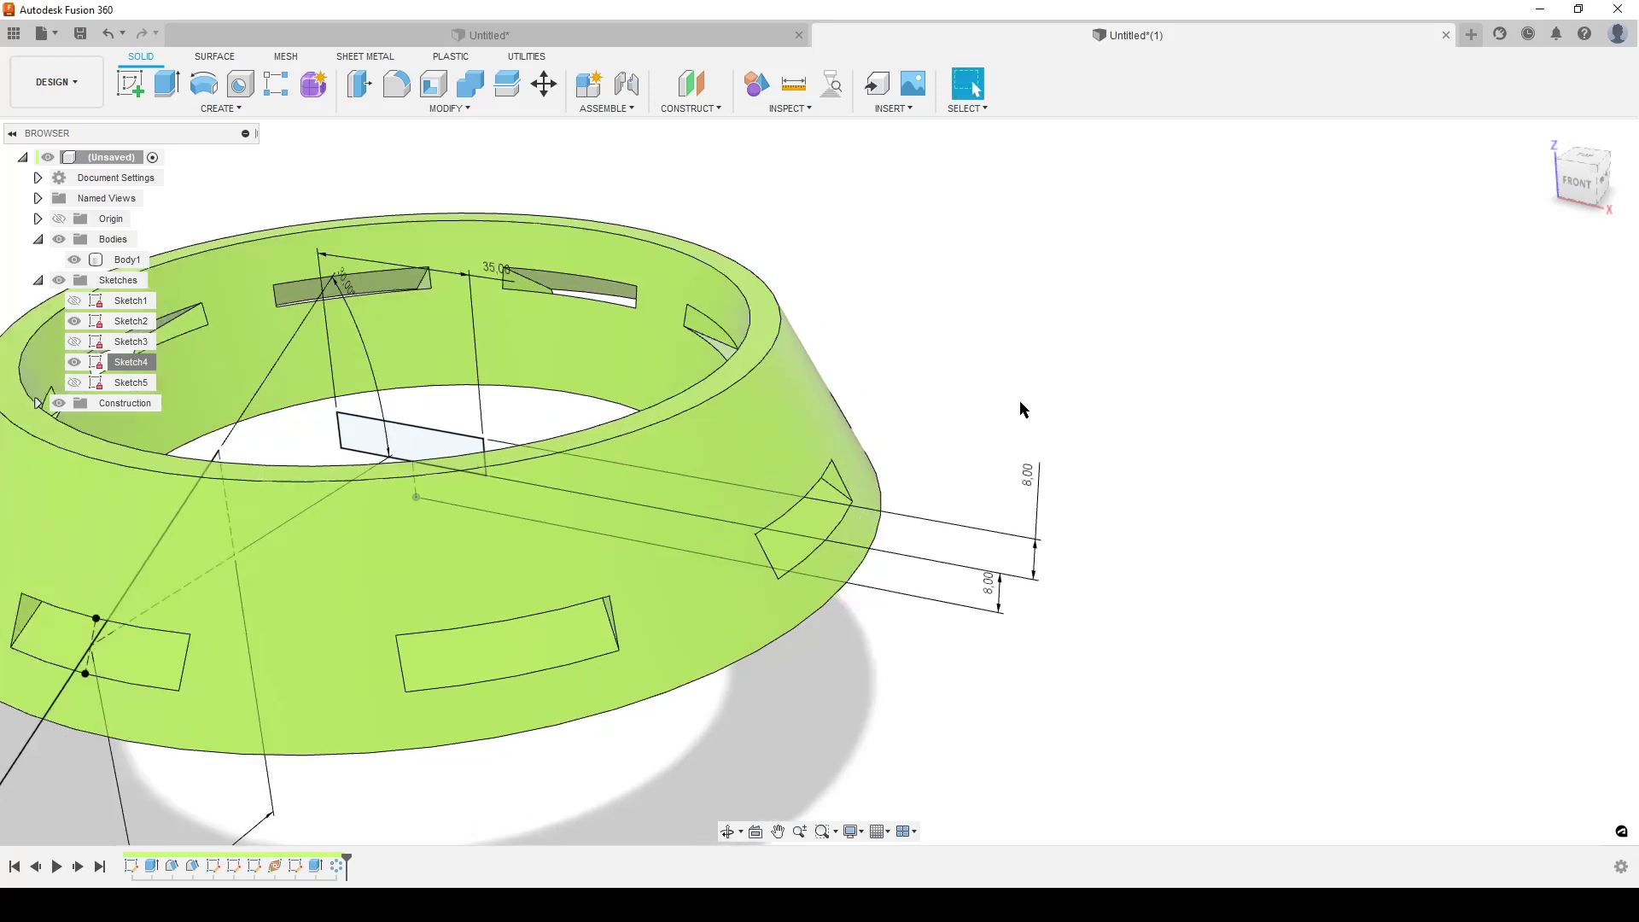
pyautogui.doubleClick(994, 598)
pyautogui.press('Return')
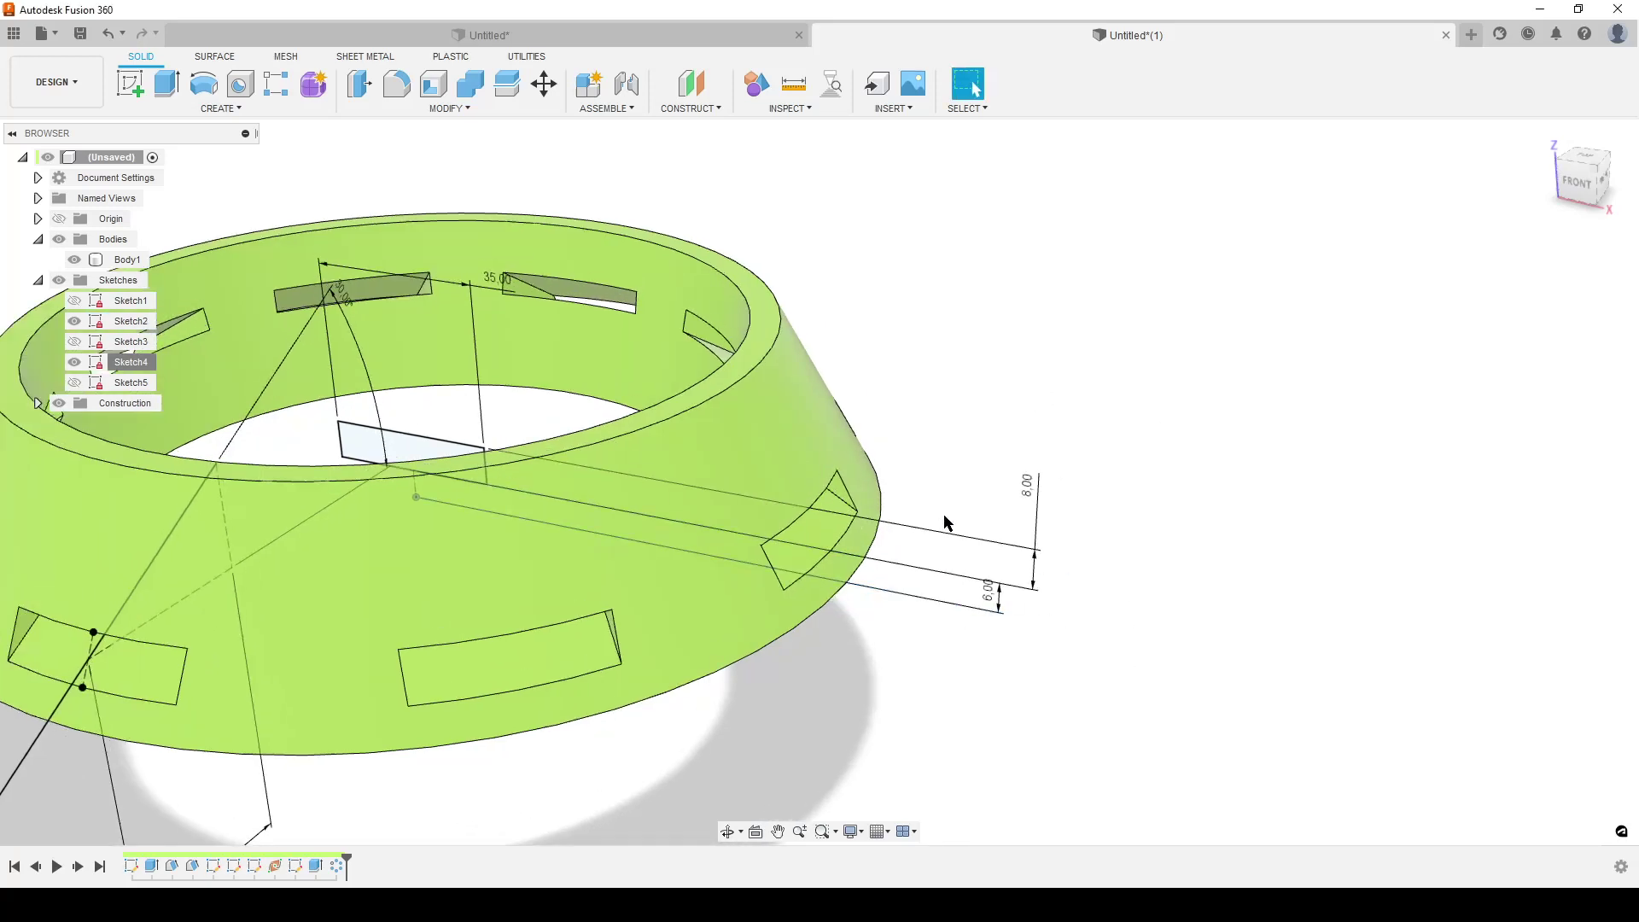
pyautogui.moveTo(567, 523); pyautogui.dragTo(1005, 427, button='middle')
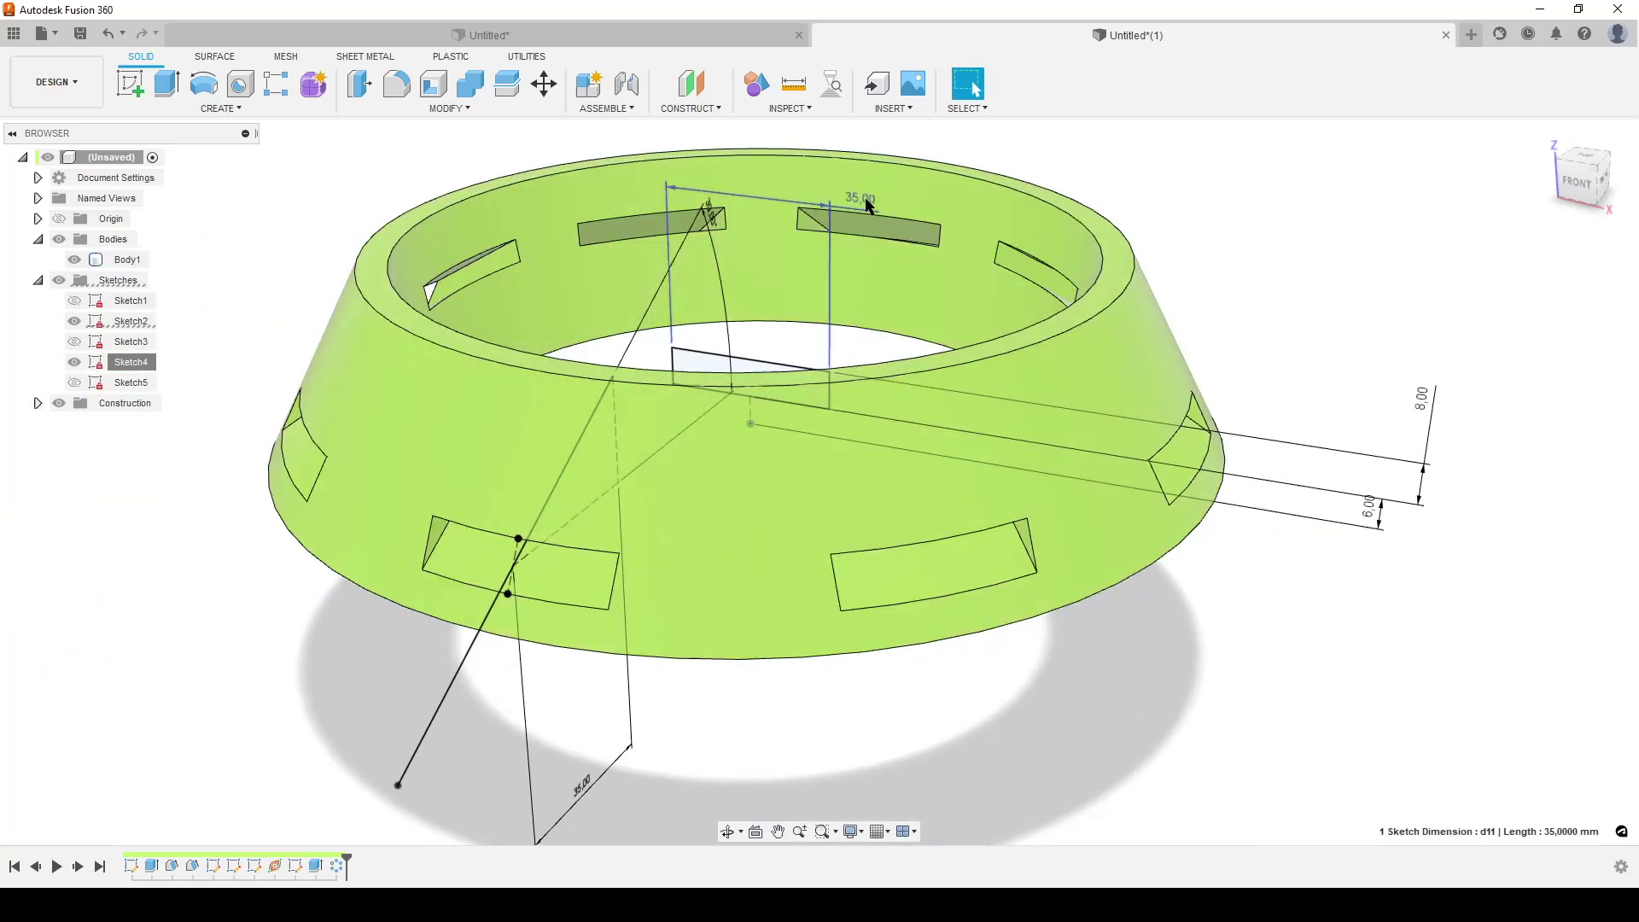
pyautogui.doubleClick(862, 199)
pyautogui.press('Return')
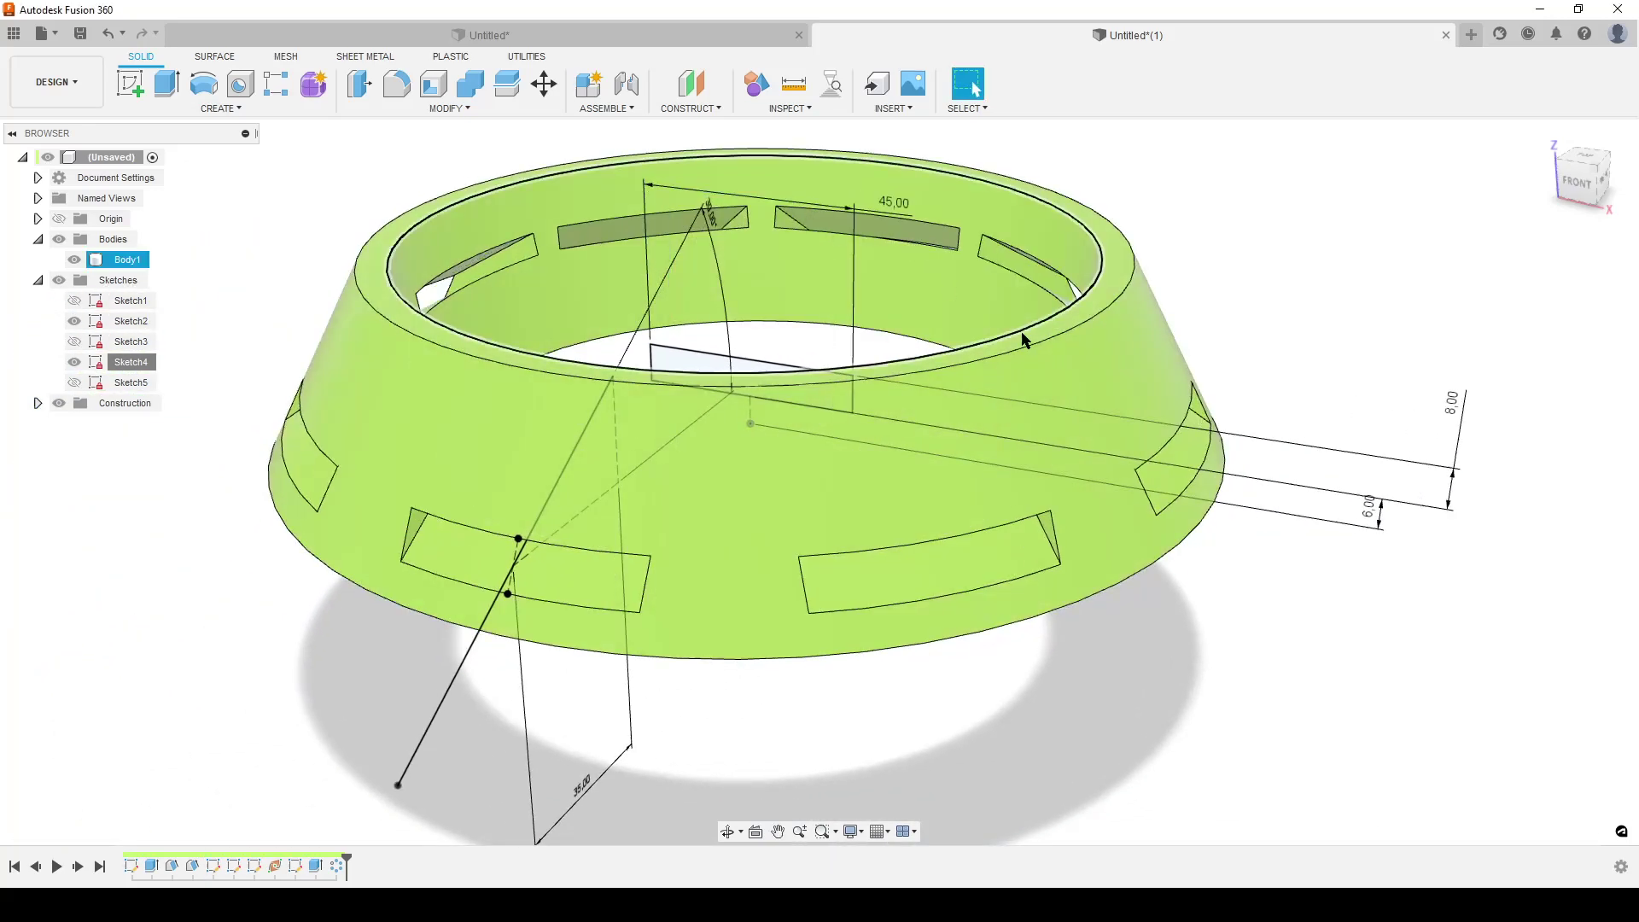
pyautogui.scroll(-3, 698, 519)
pyautogui.keyDown('shift'); pyautogui.moveTo(781, 595); pyautogui.dragTo(1014, 608, button='middle'); pyautogui.keyUp('shift')
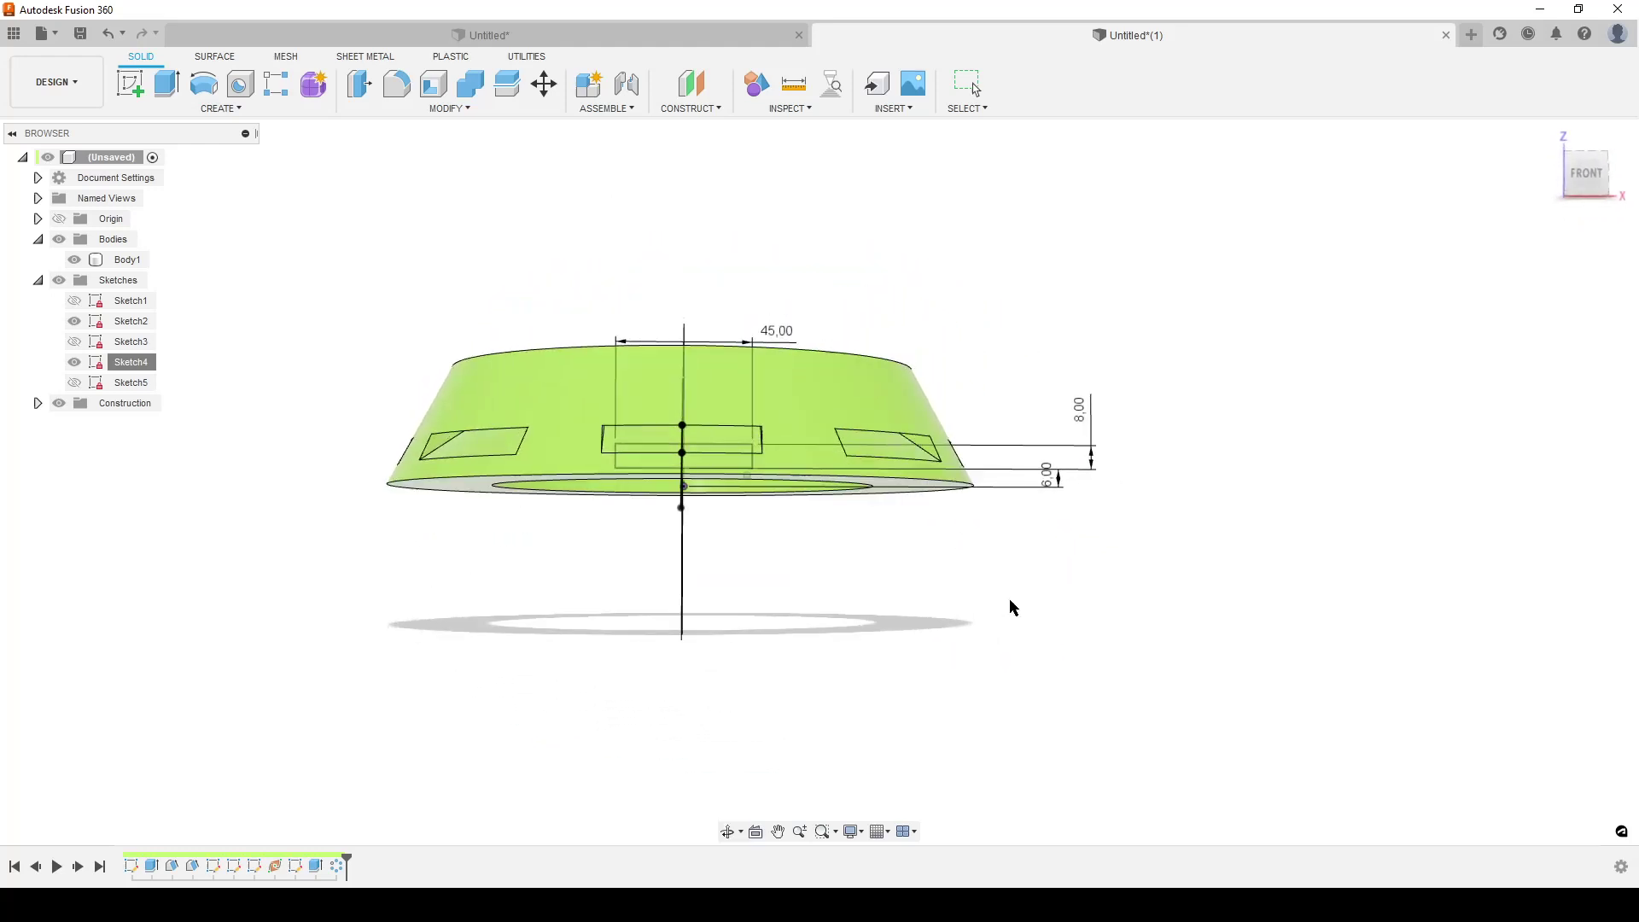
pyautogui.click(1587, 192)
pyautogui.scroll(3, 589, 478)
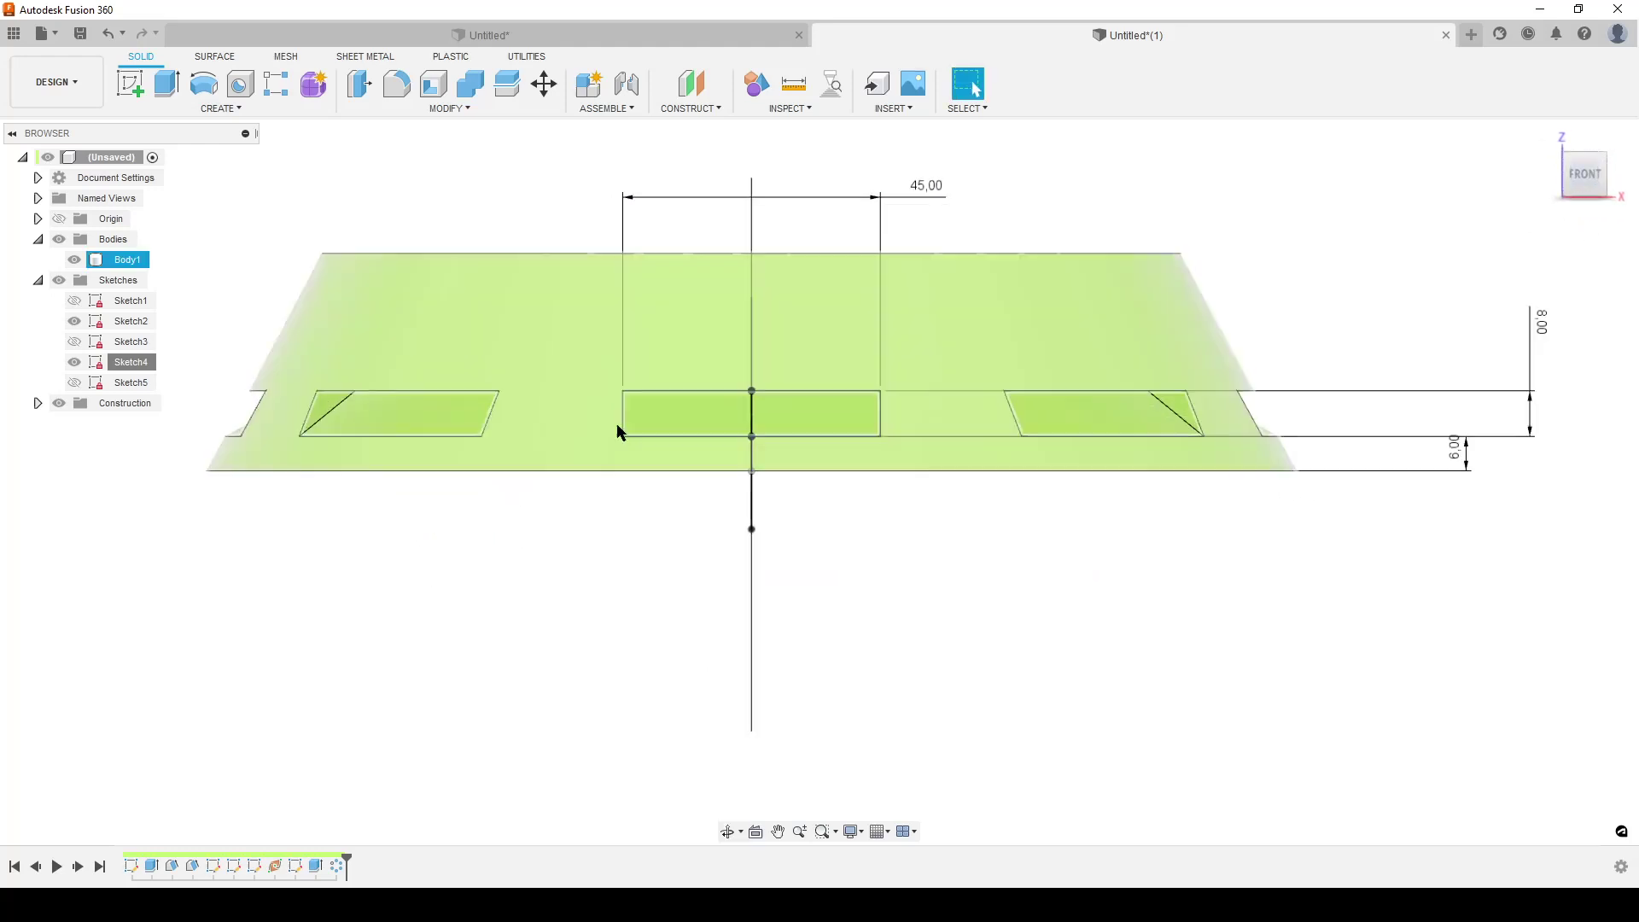
pyautogui.scroll(-4, 828, 637)
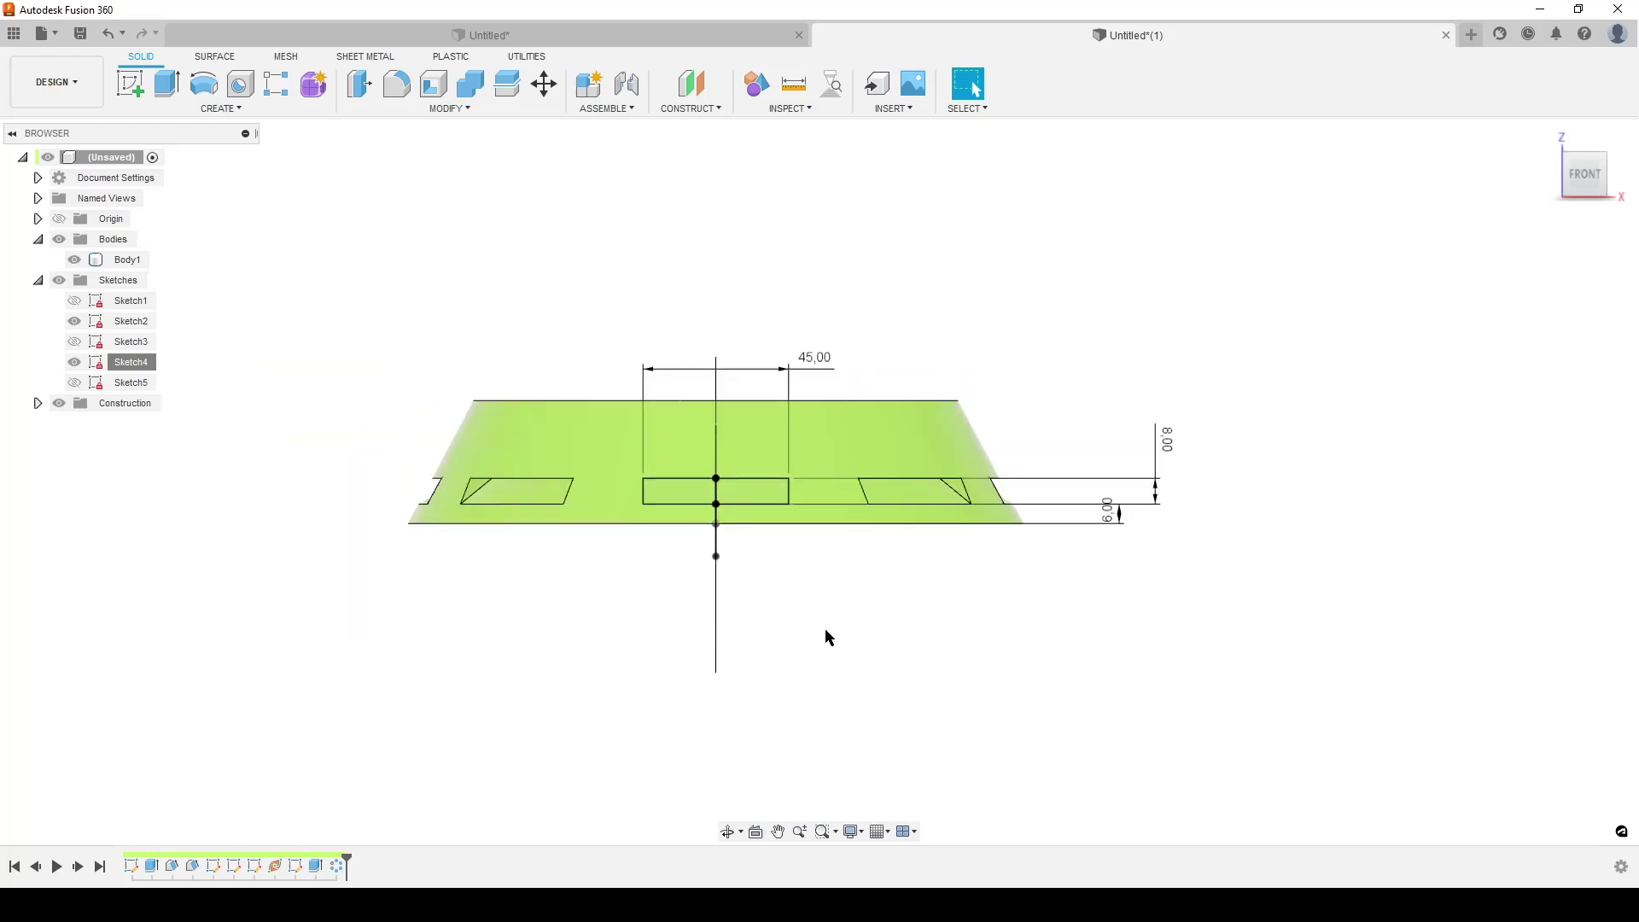
pyautogui.keyDown('shift'); pyautogui.moveTo(827, 637); pyautogui.dragTo(504, 536, button='middle'); pyautogui.keyUp('shift')
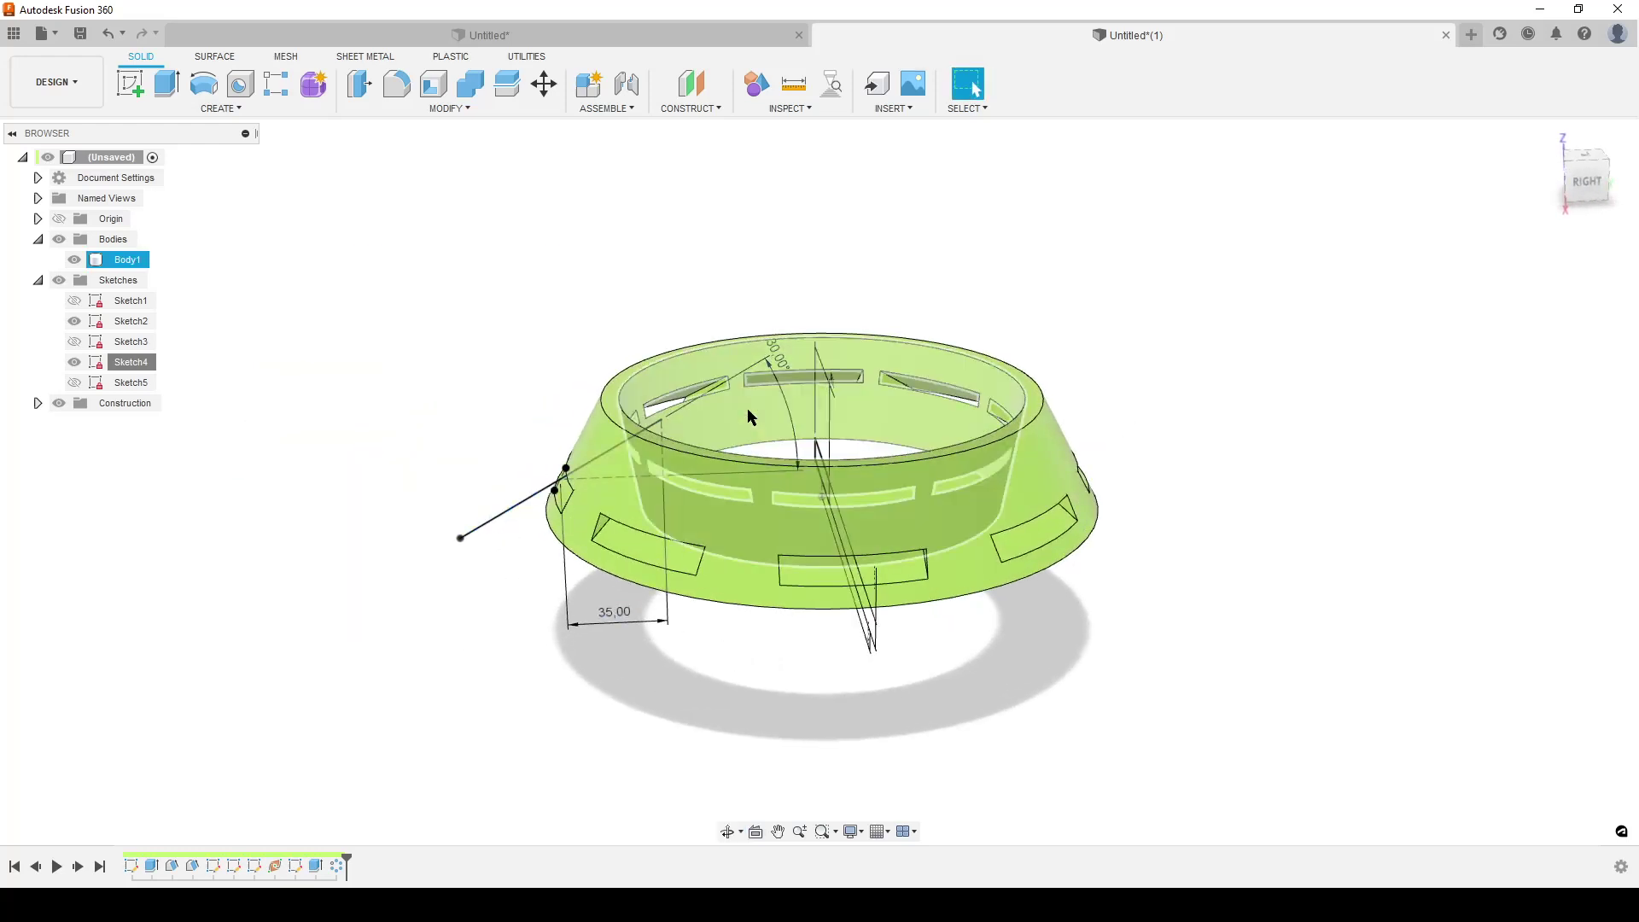